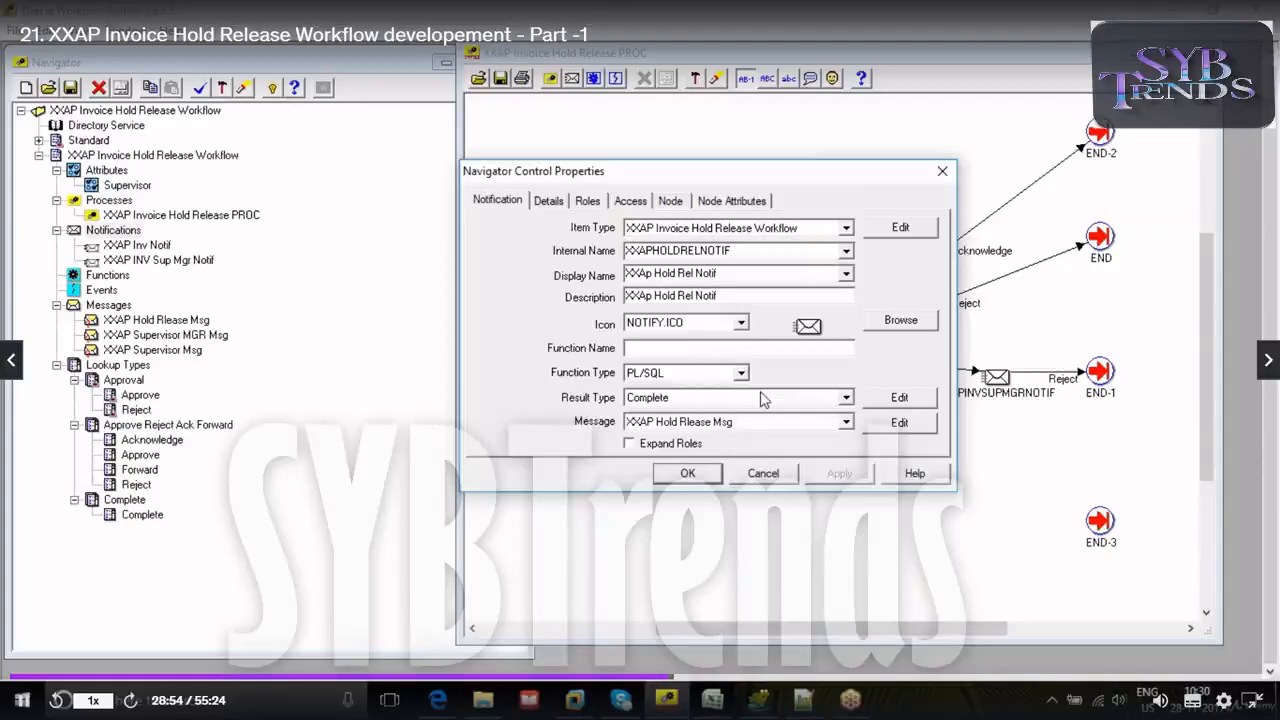
- Finish creating the XXAp Hold Rel Notif notification, and check the node settings of XXAPHOLDRELNOTIF and XXAPINVSUPMGRNOTIF
left_click(689, 474)
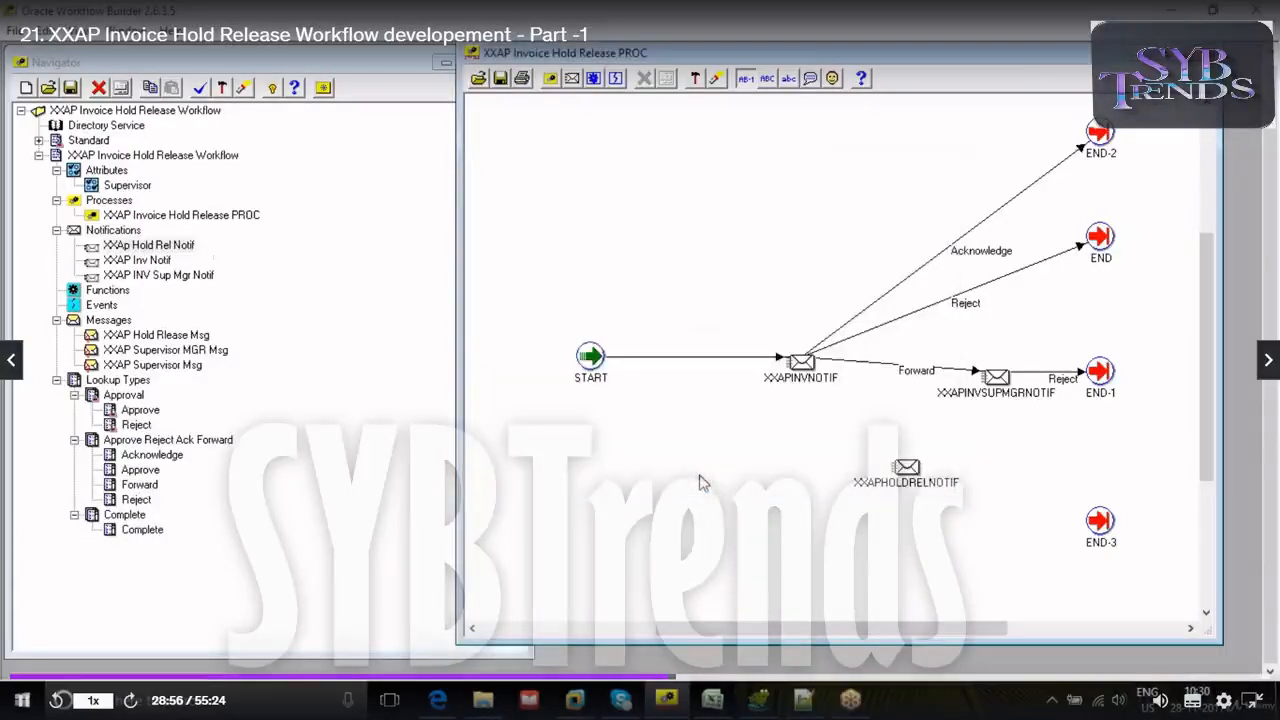
double_click(908, 468)
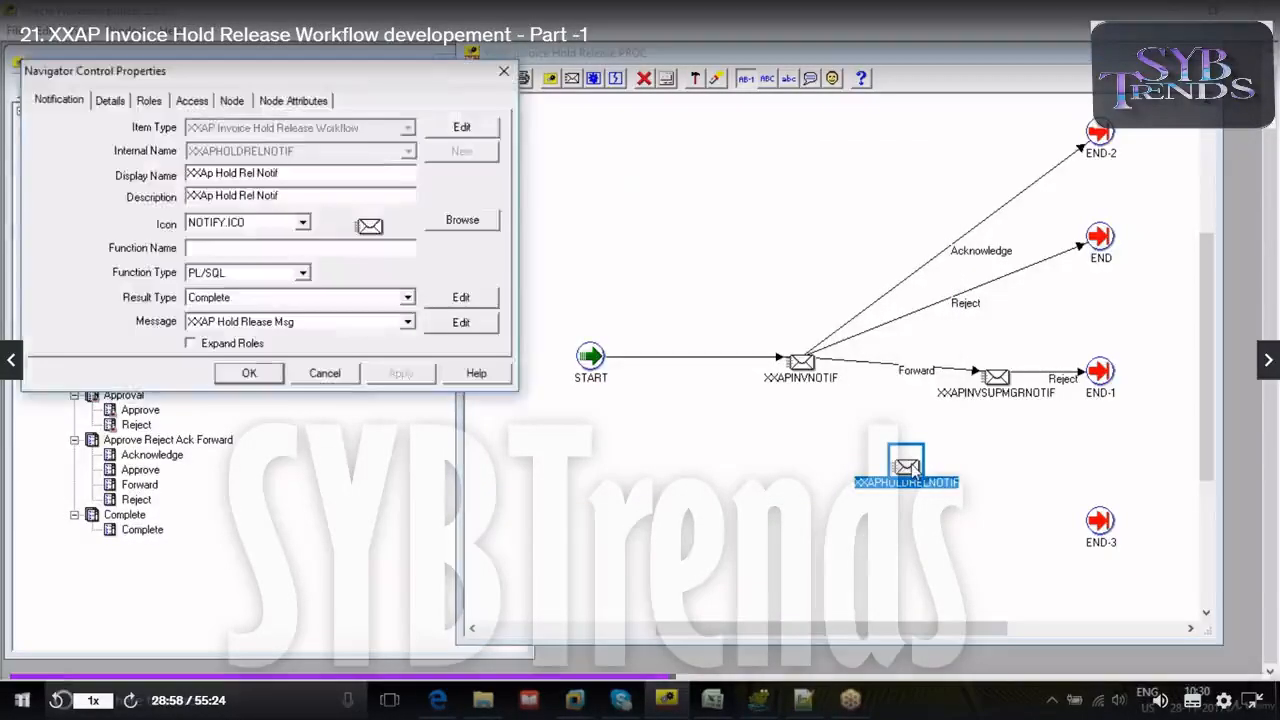
left_click(232, 100)
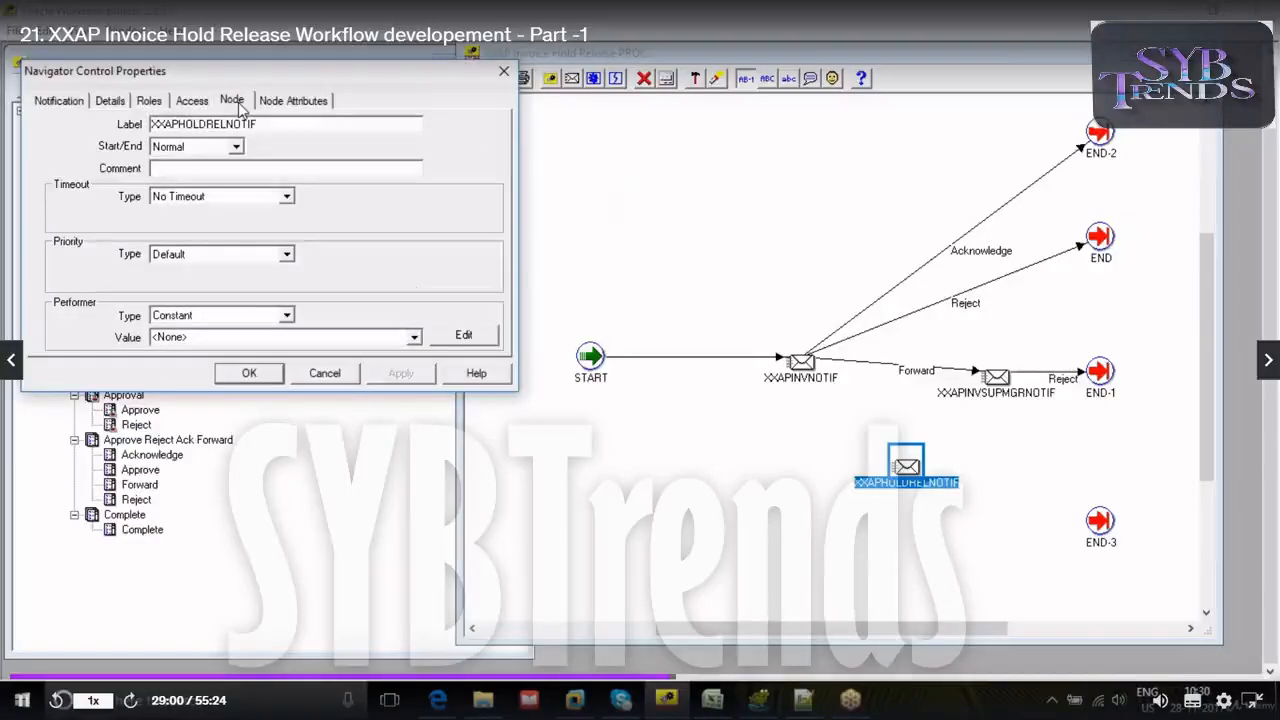
left_click(507, 72)
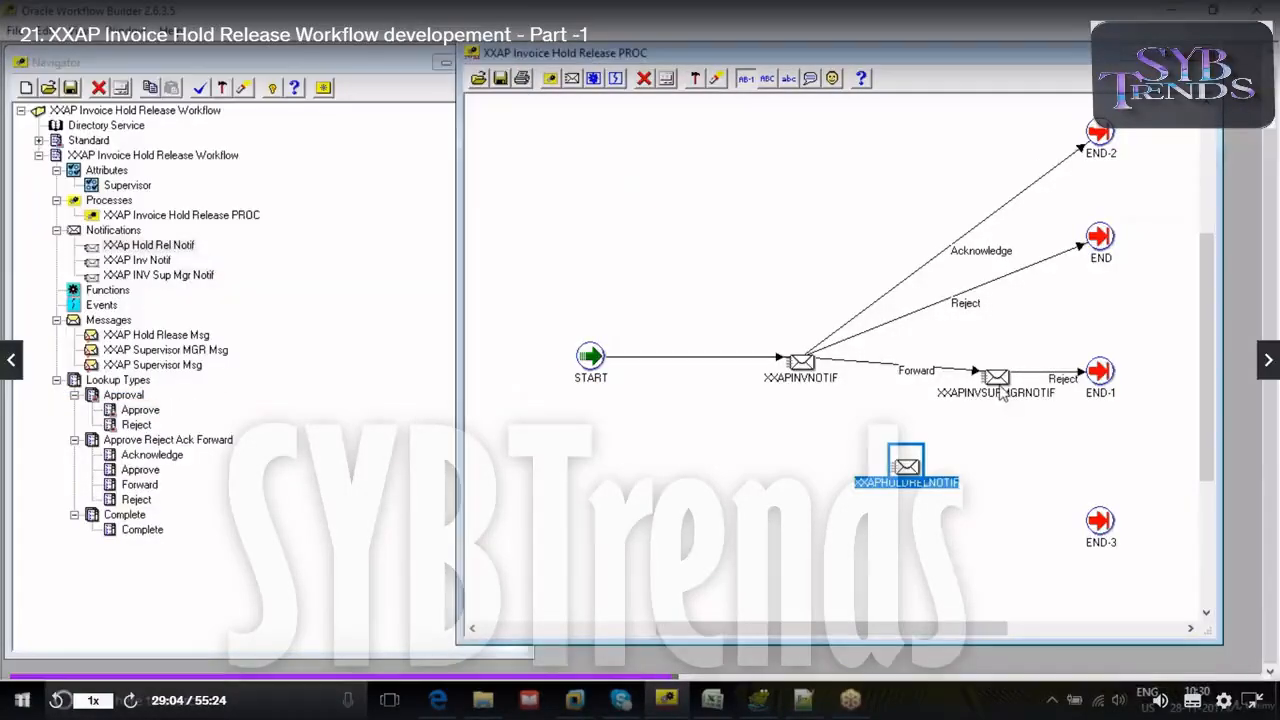
double_click(1001, 393)
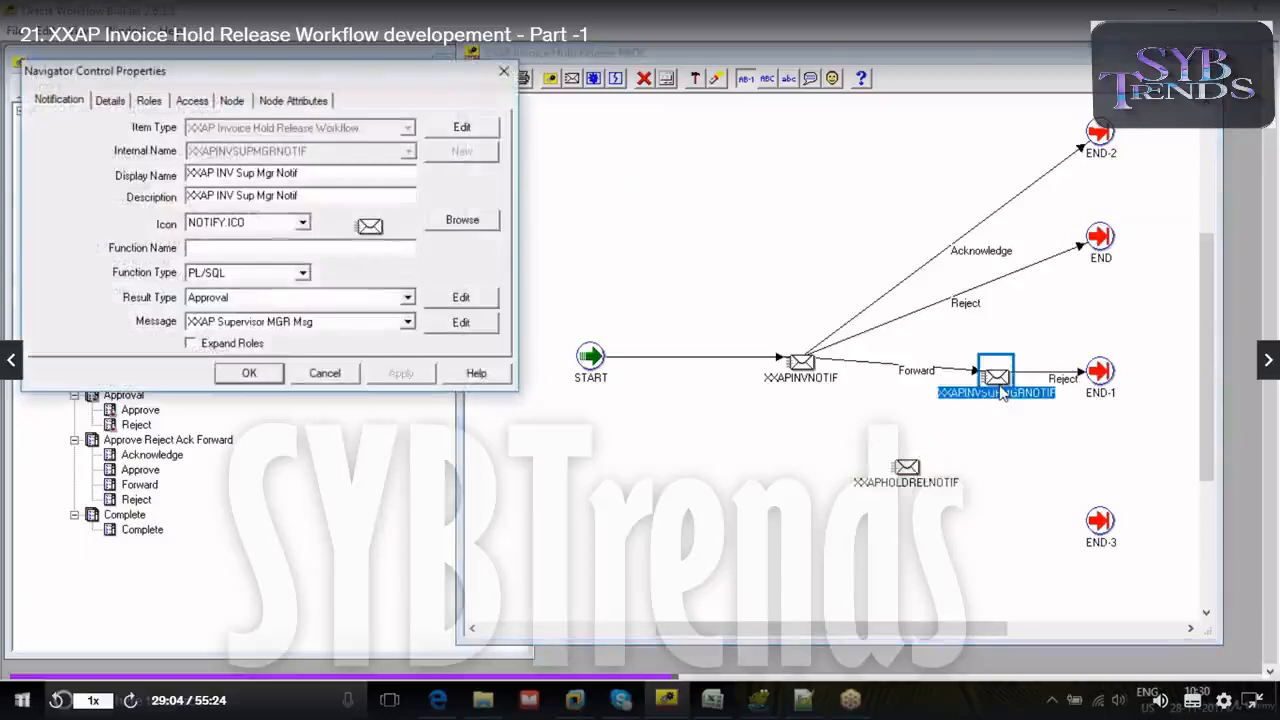
left_click(240, 101)
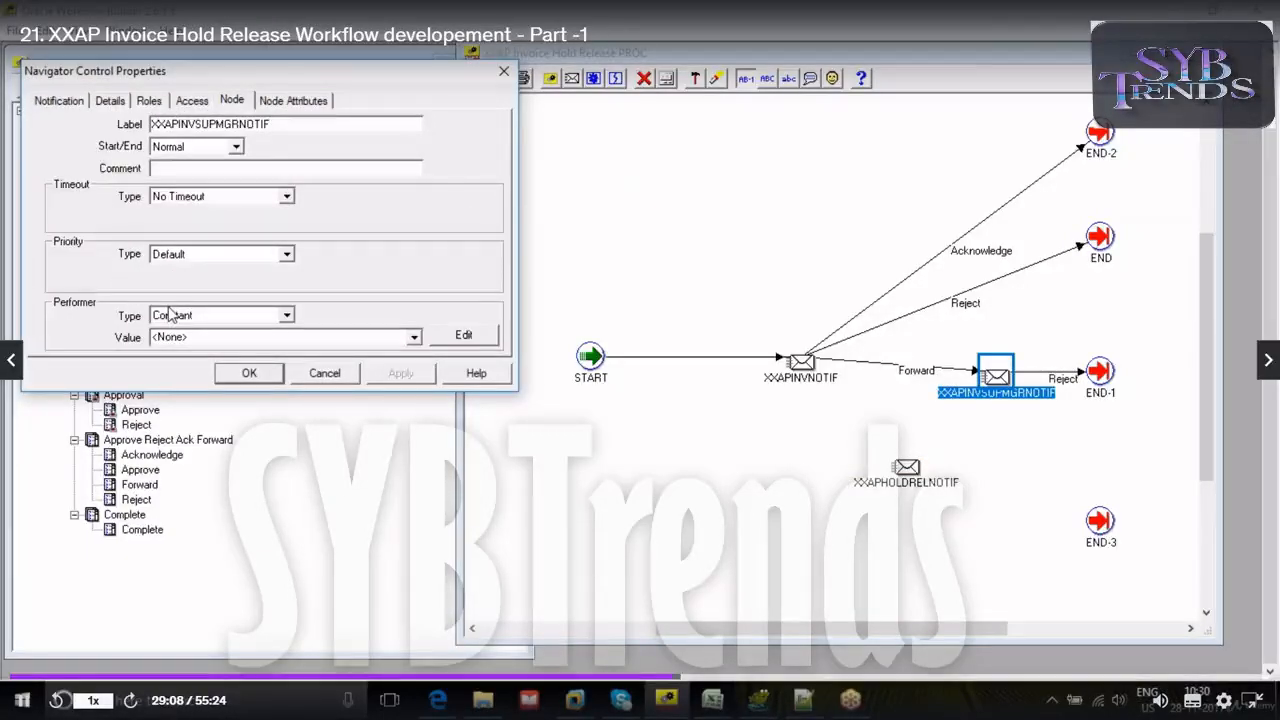
left_click(505, 72)
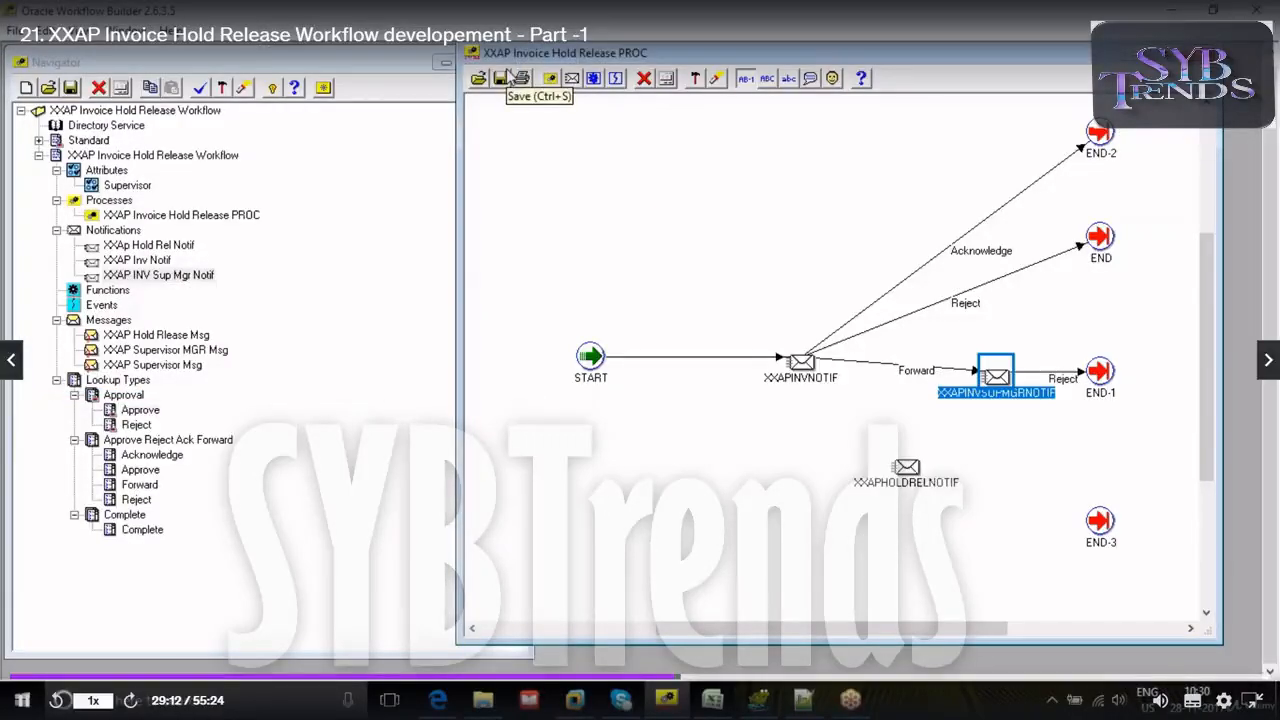
- Connect XXAPINVNOTIF and XXAPINVSUPMGRNOTIF to XXAPHOLDRELNOTIF with Approve transitions, and XXAPHOLDRELNOTIF to END-3 with a Complete transition
left_click_drag(802, 373, 898, 466)
left_click(955, 504)
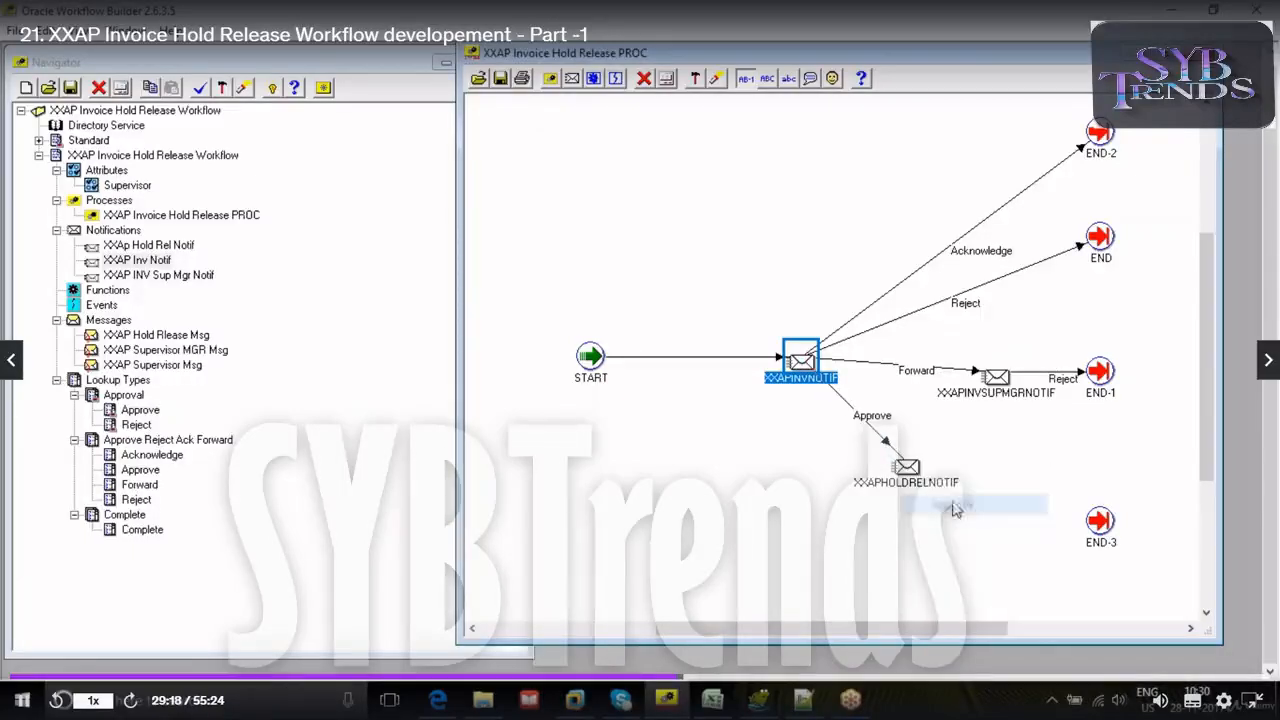
left_click_drag(918, 474, 1098, 524)
left_click(1128, 564)
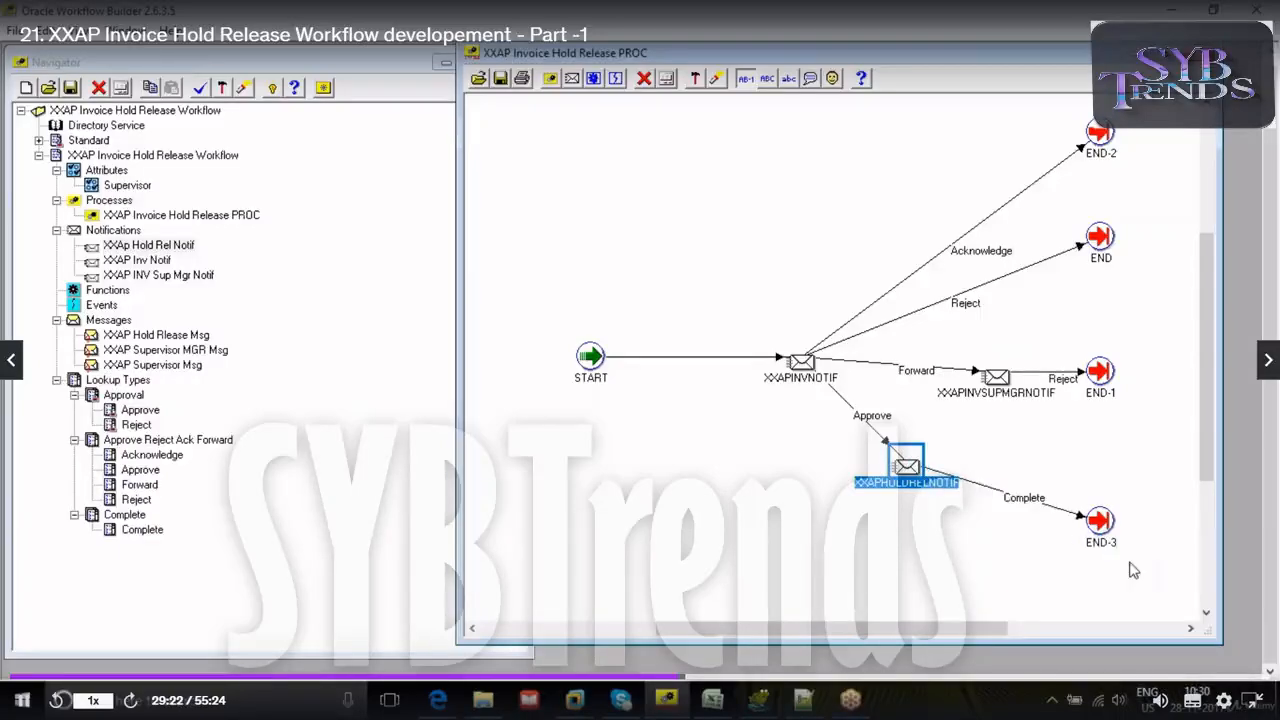
left_click_drag(995, 393, 910, 470)
left_click(955, 500)
left_click(860, 535)
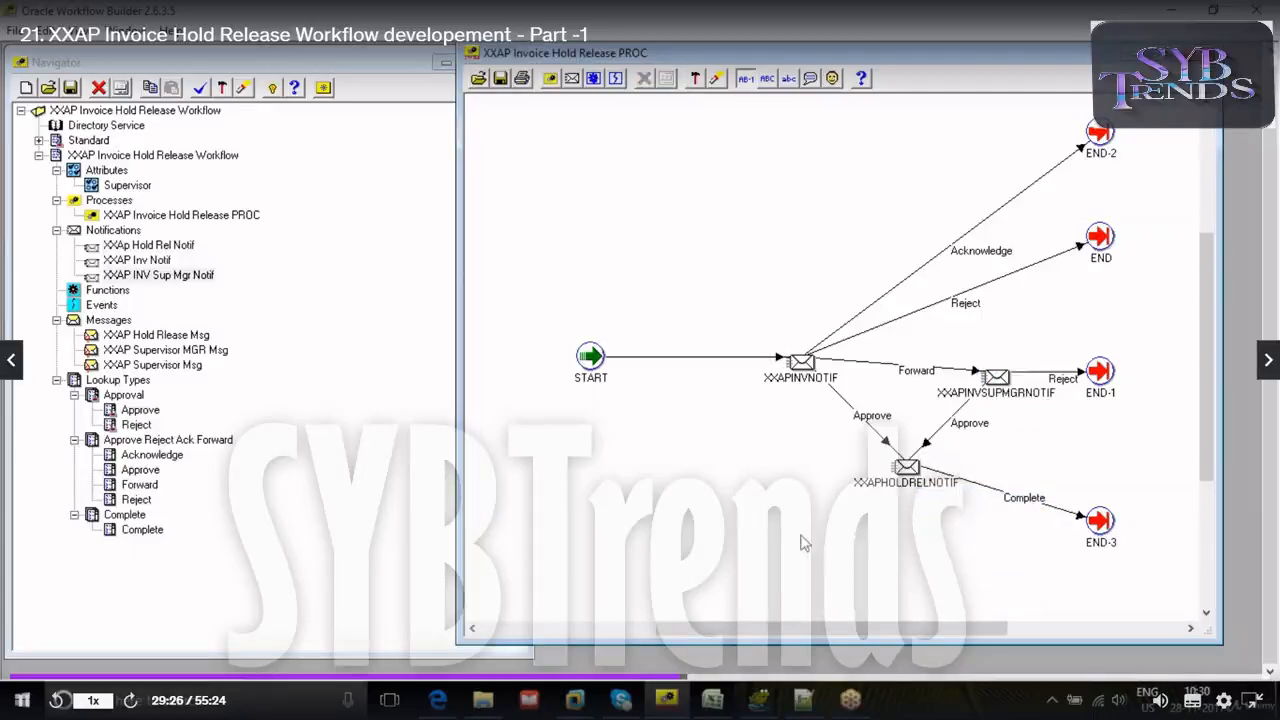
- Switch to the PPT WORKFLOW workbook in Excel and examine the approval path to the hold release box in the flowchart
left_click(712, 700)
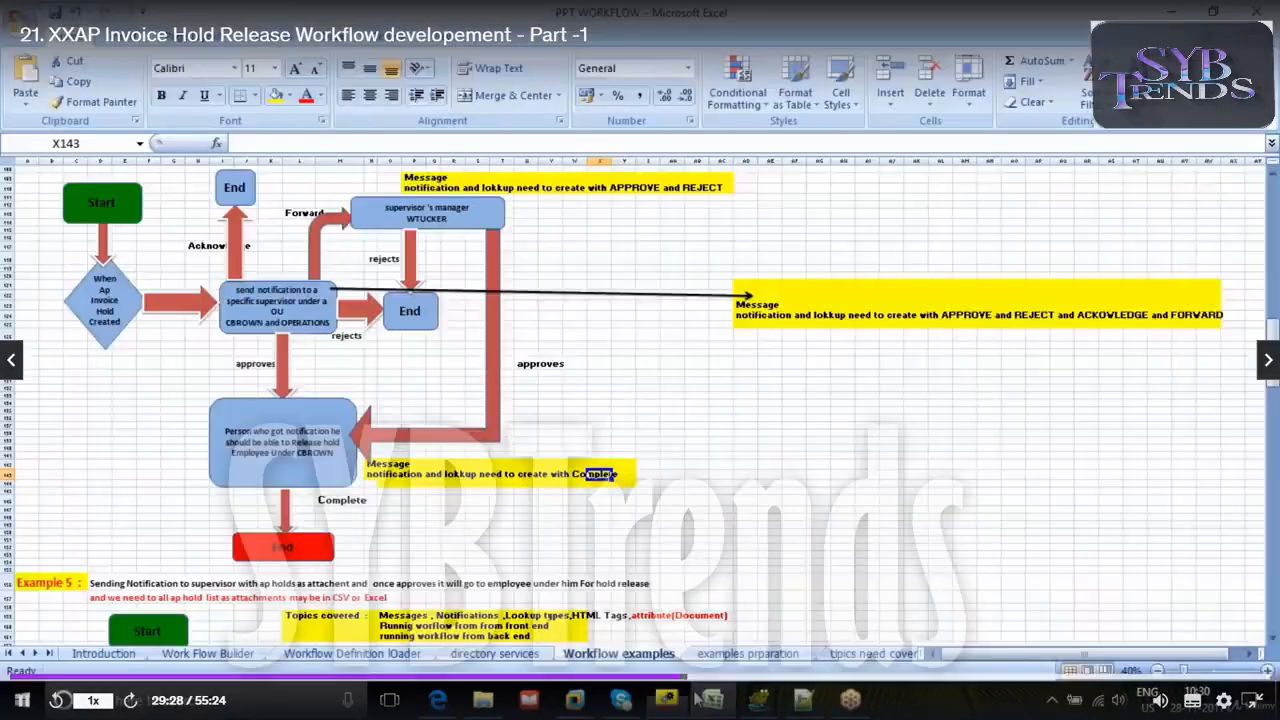
left_click(330, 430)
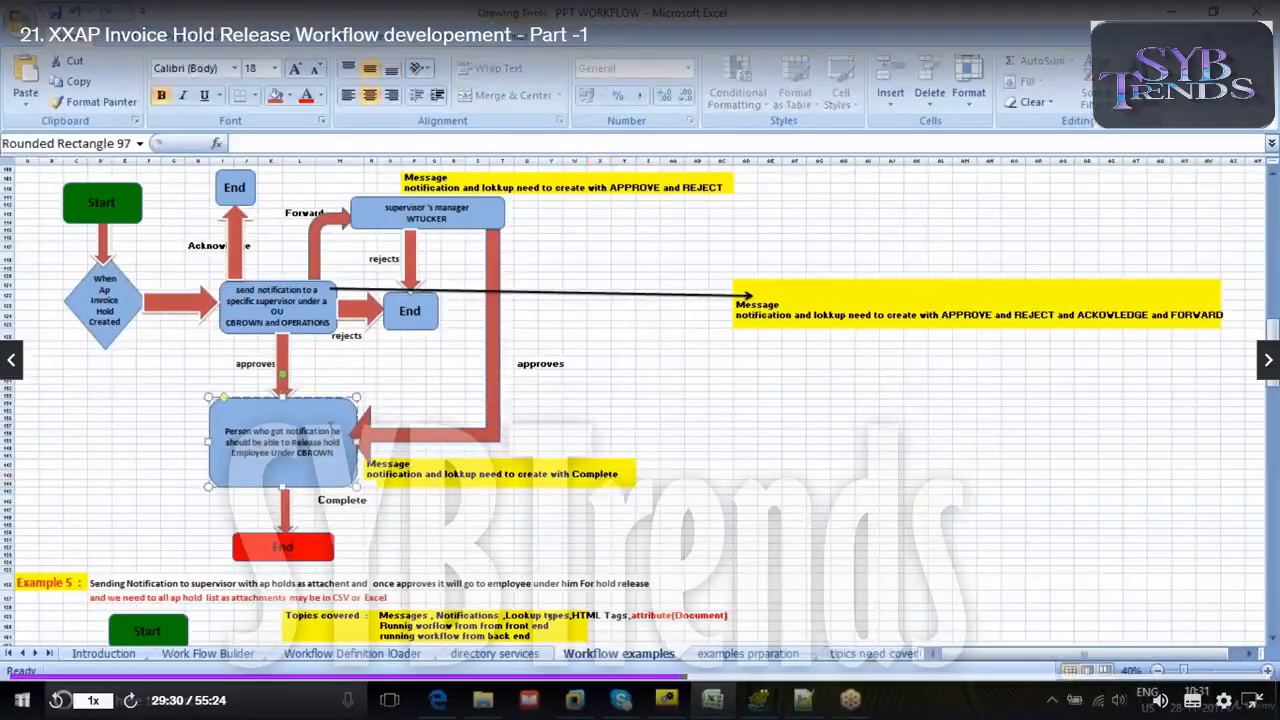
left_click(410, 305)
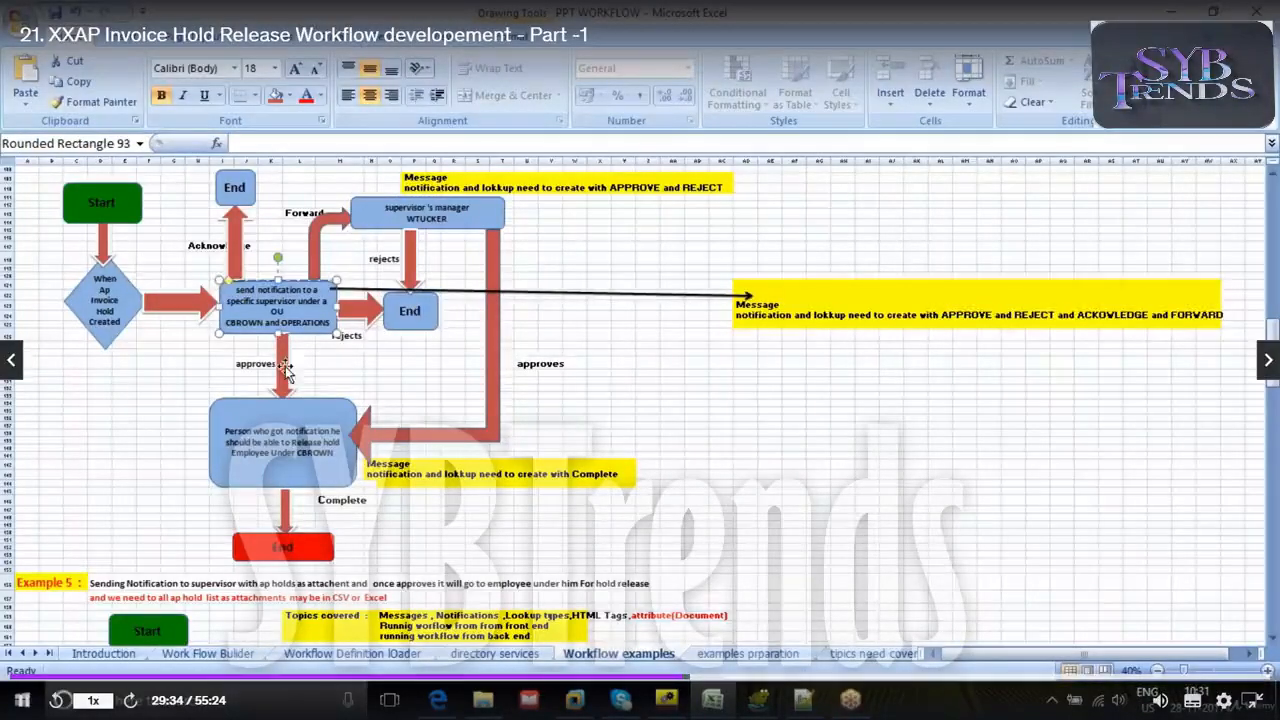
left_click(280, 420)
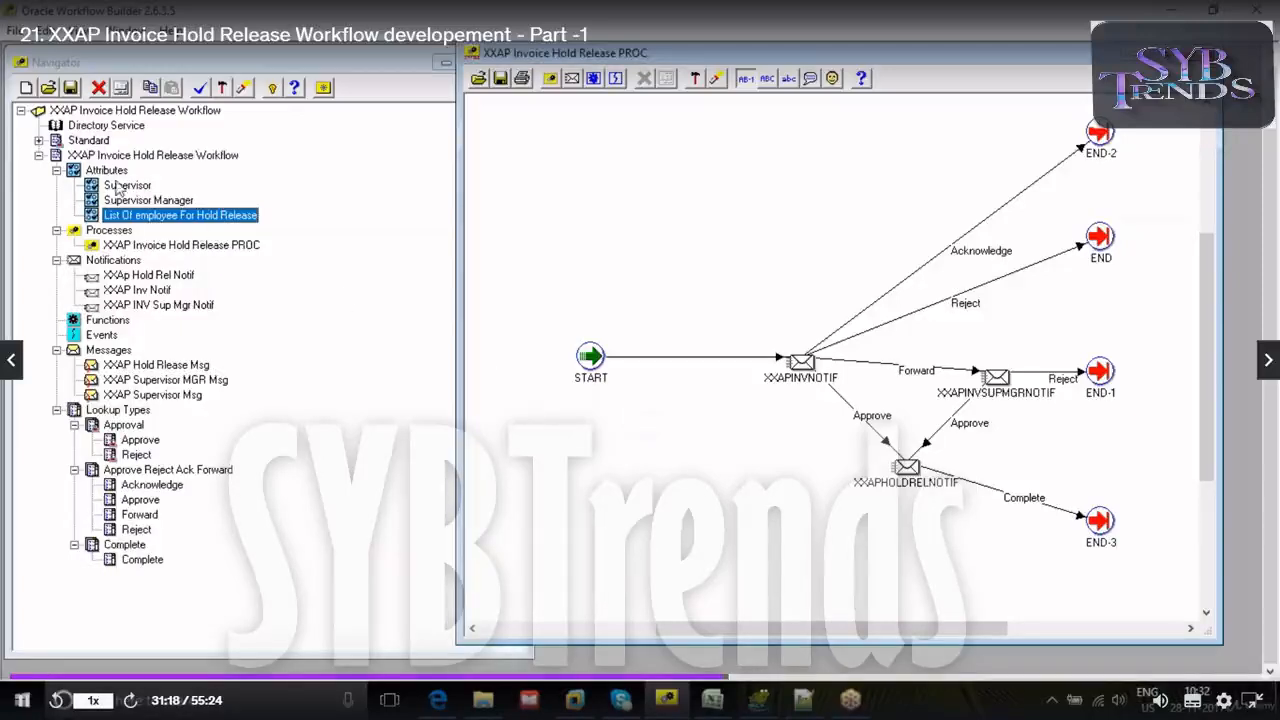
- Start a new item attribute for the workflow with DATE as its internal name, display name and description
right_click(73, 172)
left_click(110, 178)
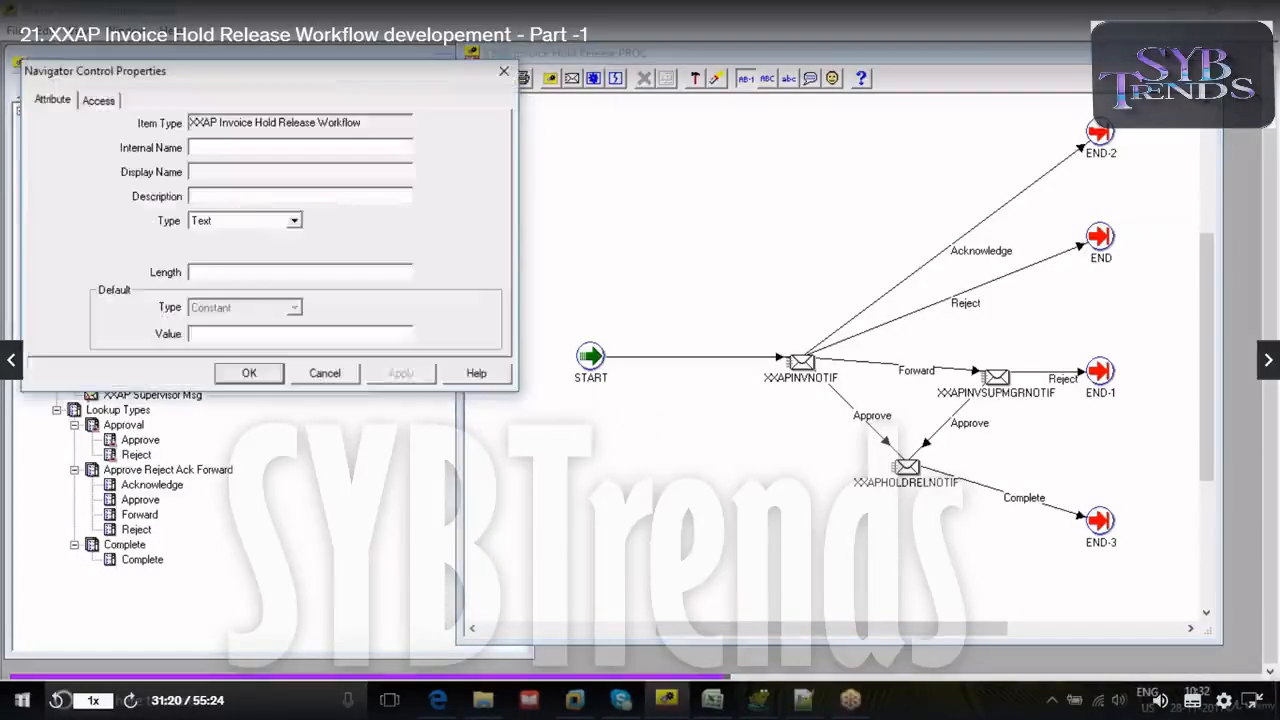
left_click(446, 162)
type("D")
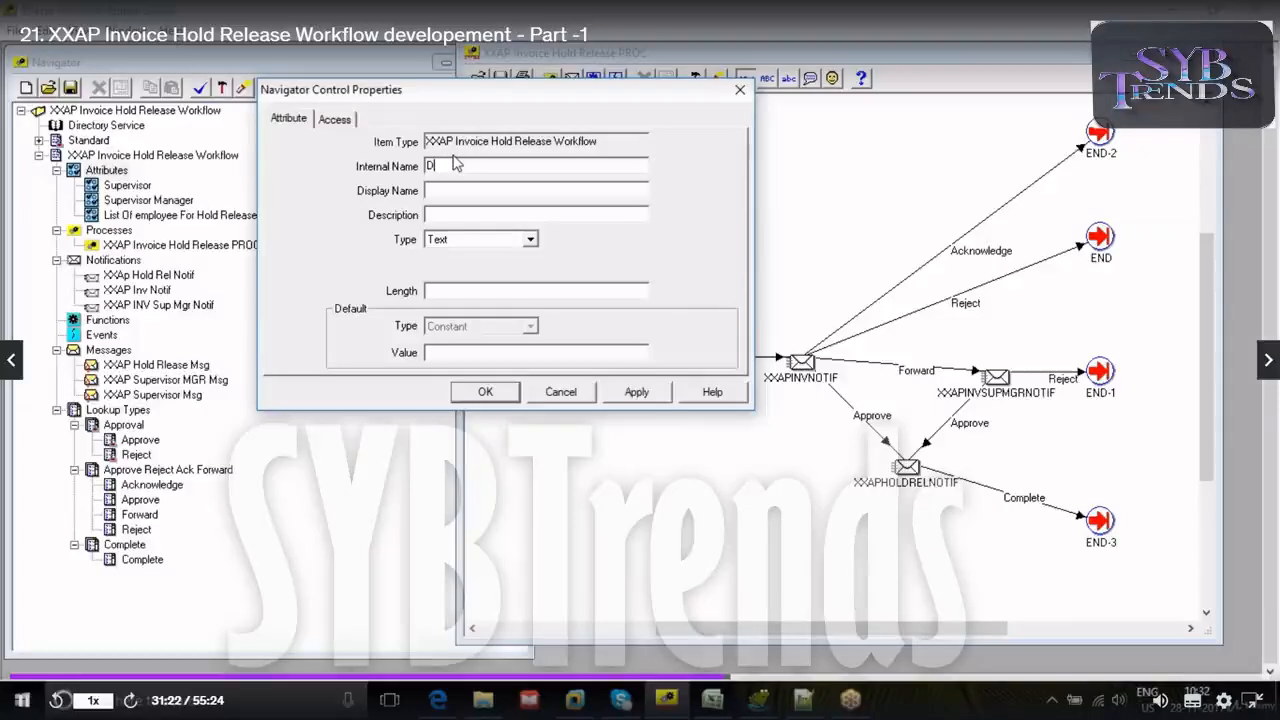
type("ATE")
double_click(438, 166)
key("ctrl+c")
left_click(486, 191)
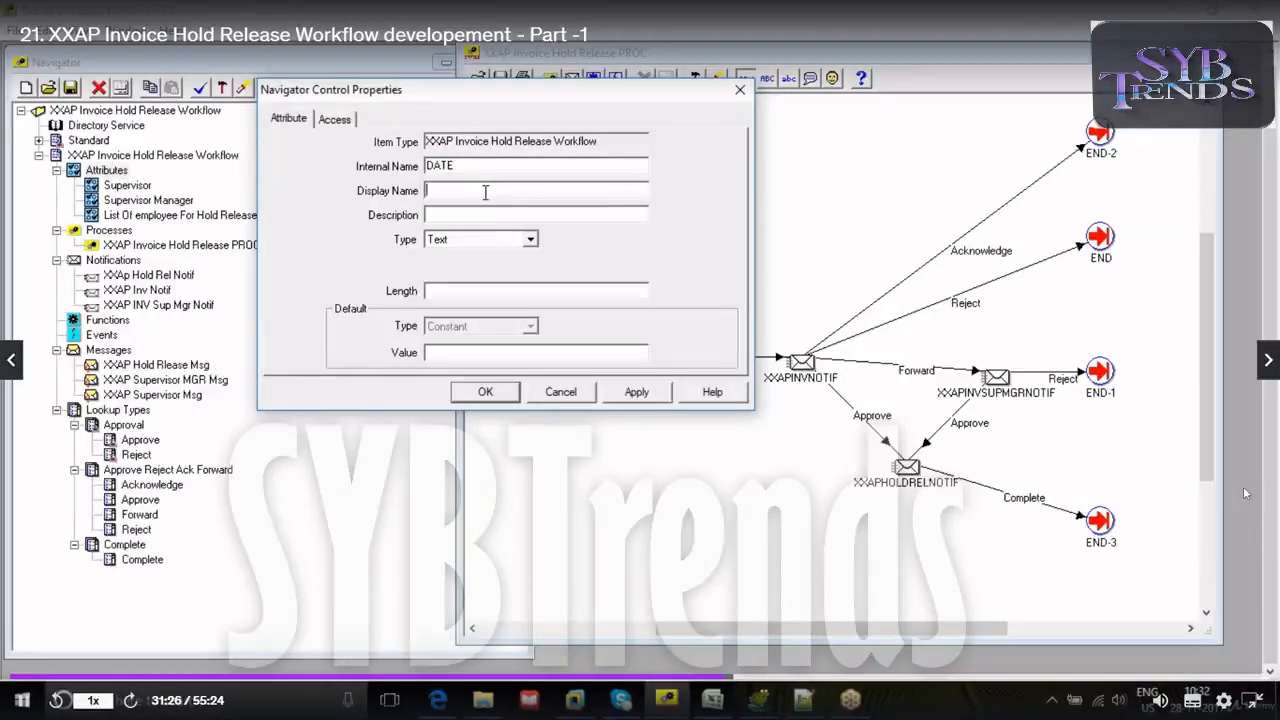
key("ctrl+v")
left_click(477, 211)
key("ctrl+v")
- Set the new attribute's type to Date with the format DD-MON-YYYY and save the attribute
left_click(486, 239)
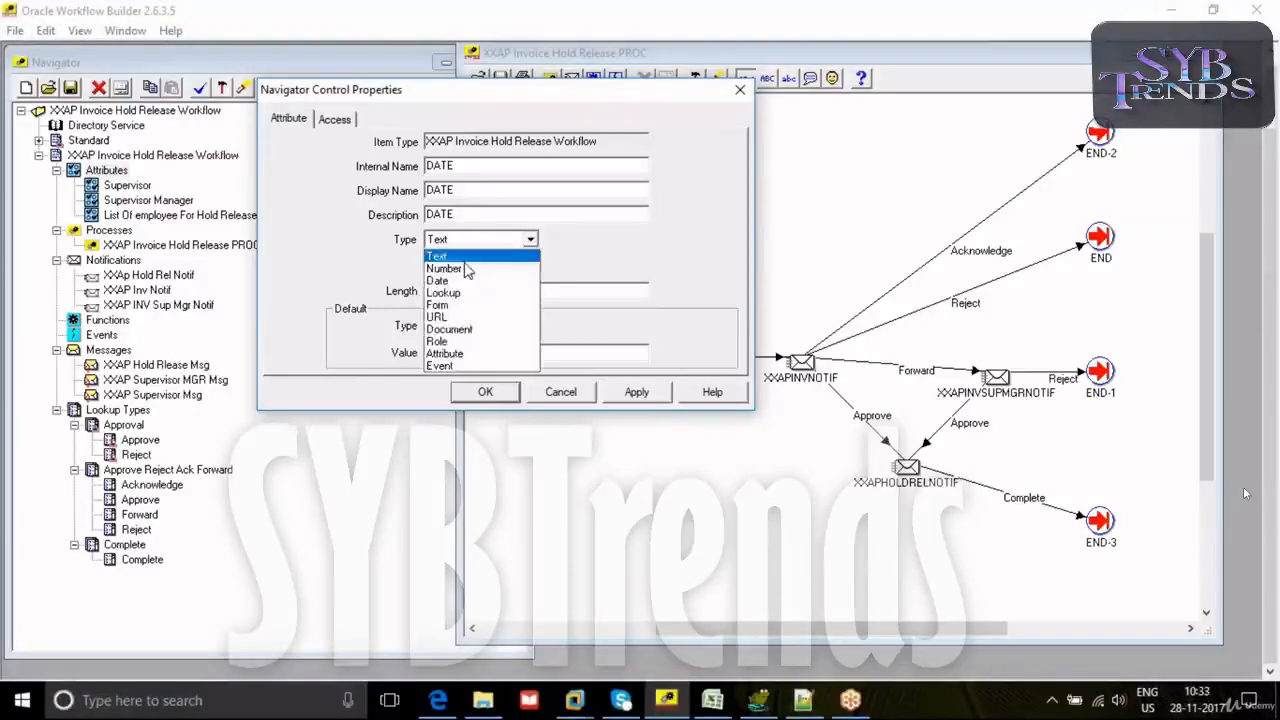
left_click(438, 280)
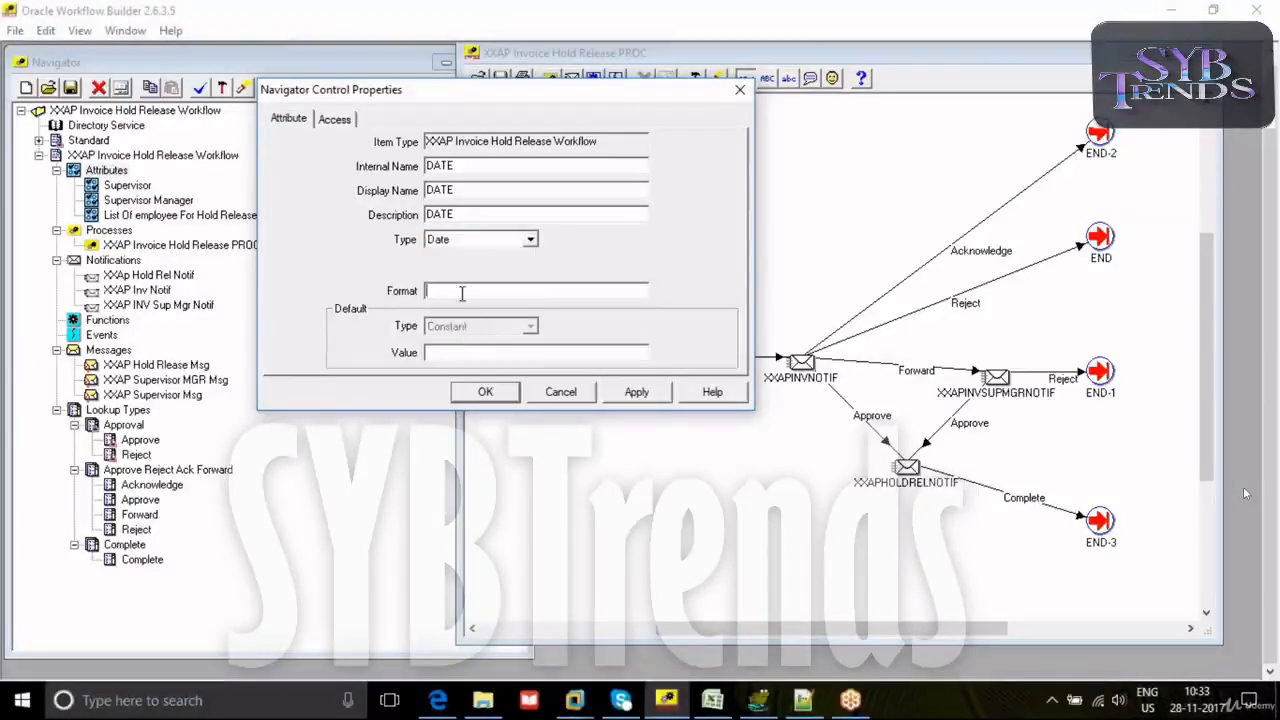
type("DD-M")
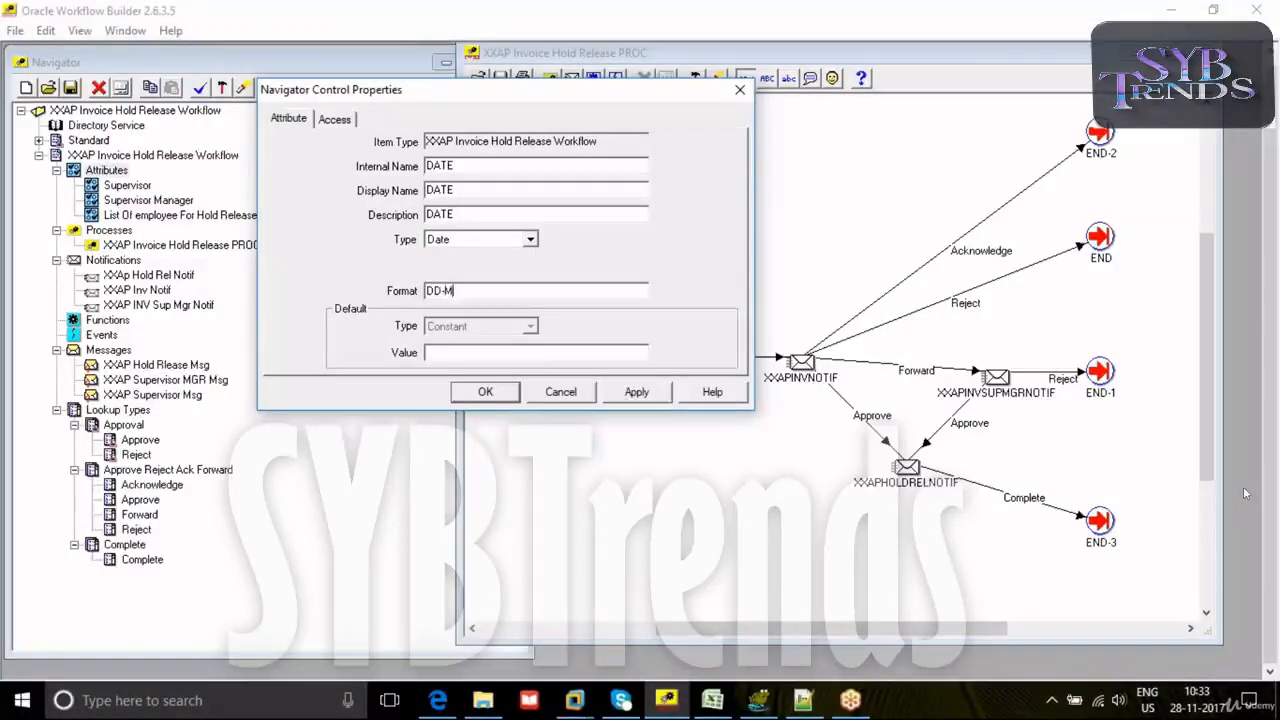
type("ON-YYYY")
left_click(636, 392)
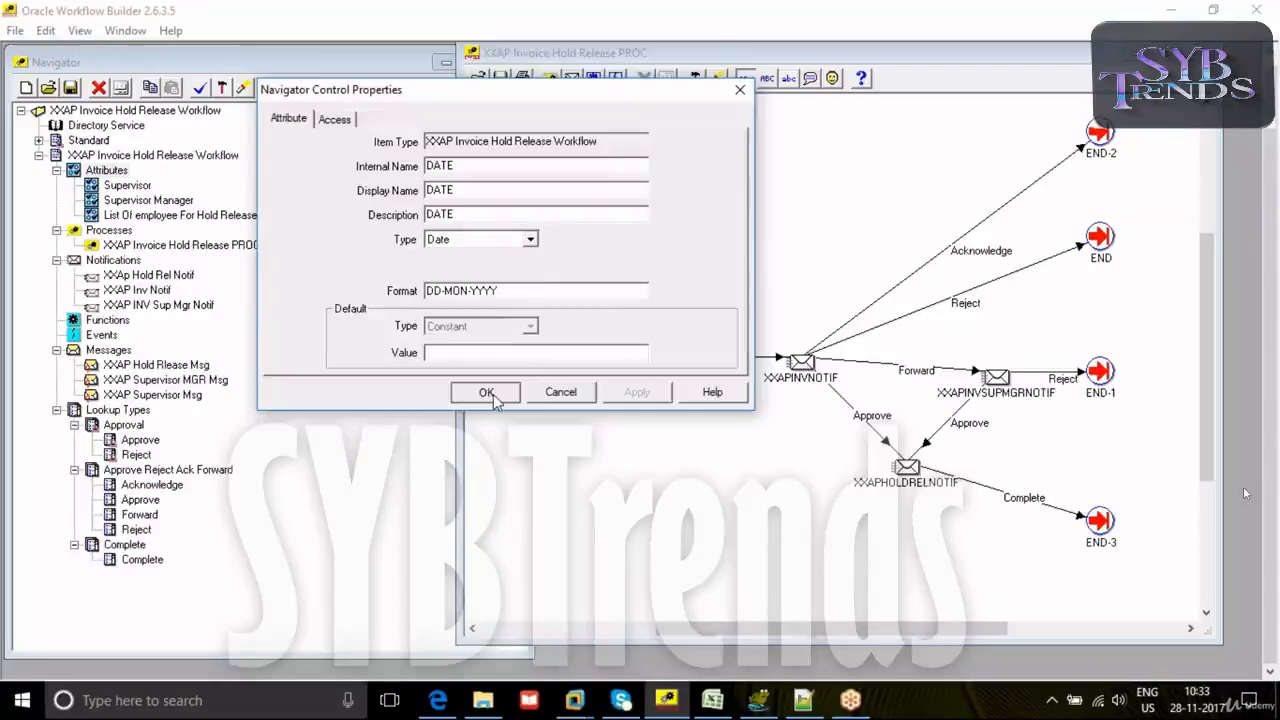
left_click(490, 393)
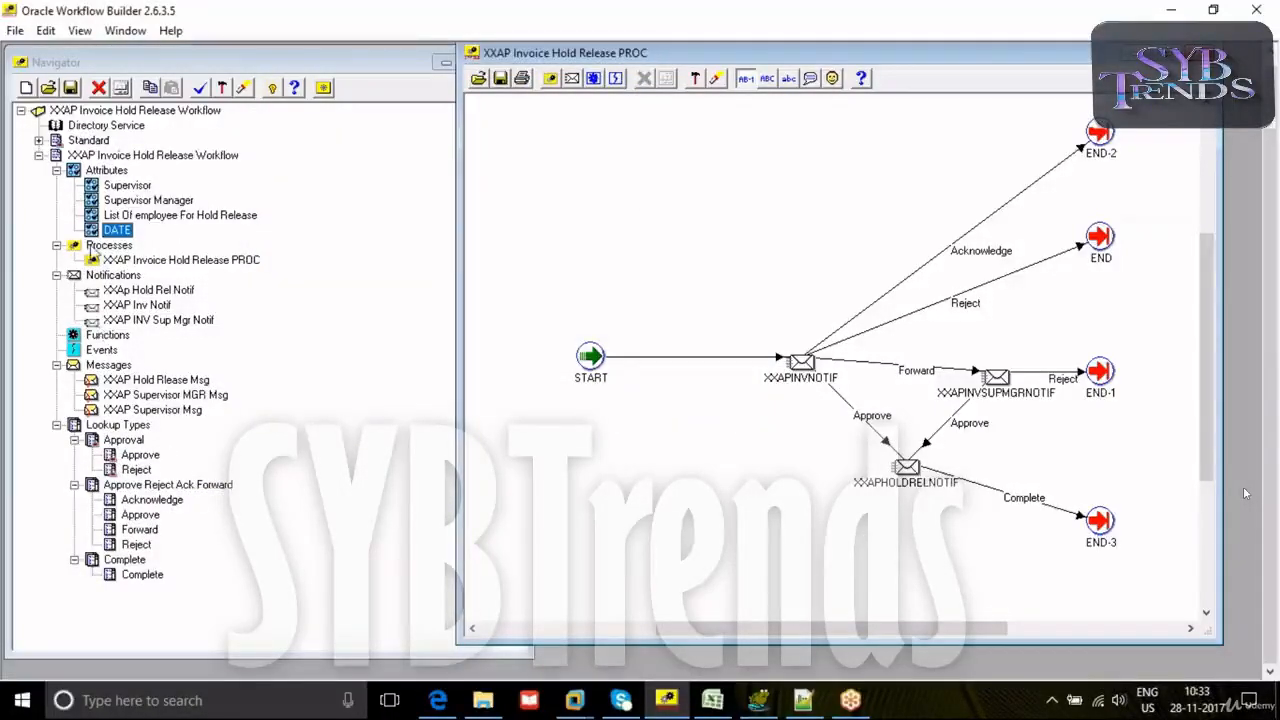
- Add the DATE attribute to the XXAP Hold Rlease Msg, XXAP Supervisor MGR Msg and XXAP Supervisor Msg messages
left_click_drag(109, 233, 112, 381)
left_click_drag(95, 233, 118, 410)
left_click_drag(96, 232, 110, 440)
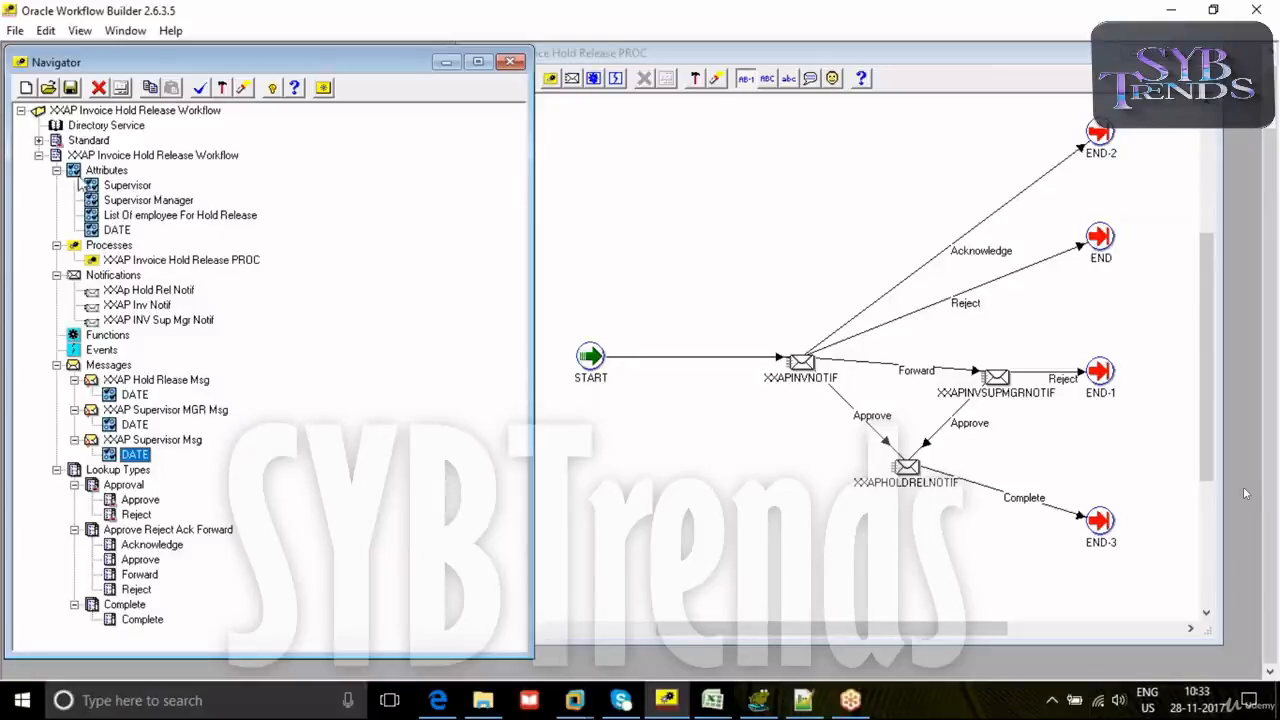
- Start a new item attribute with internal name APINVOICEFORM and display name "Ap Invoice Form For Hold Relase"
right_click(80, 173)
left_click(112, 190)
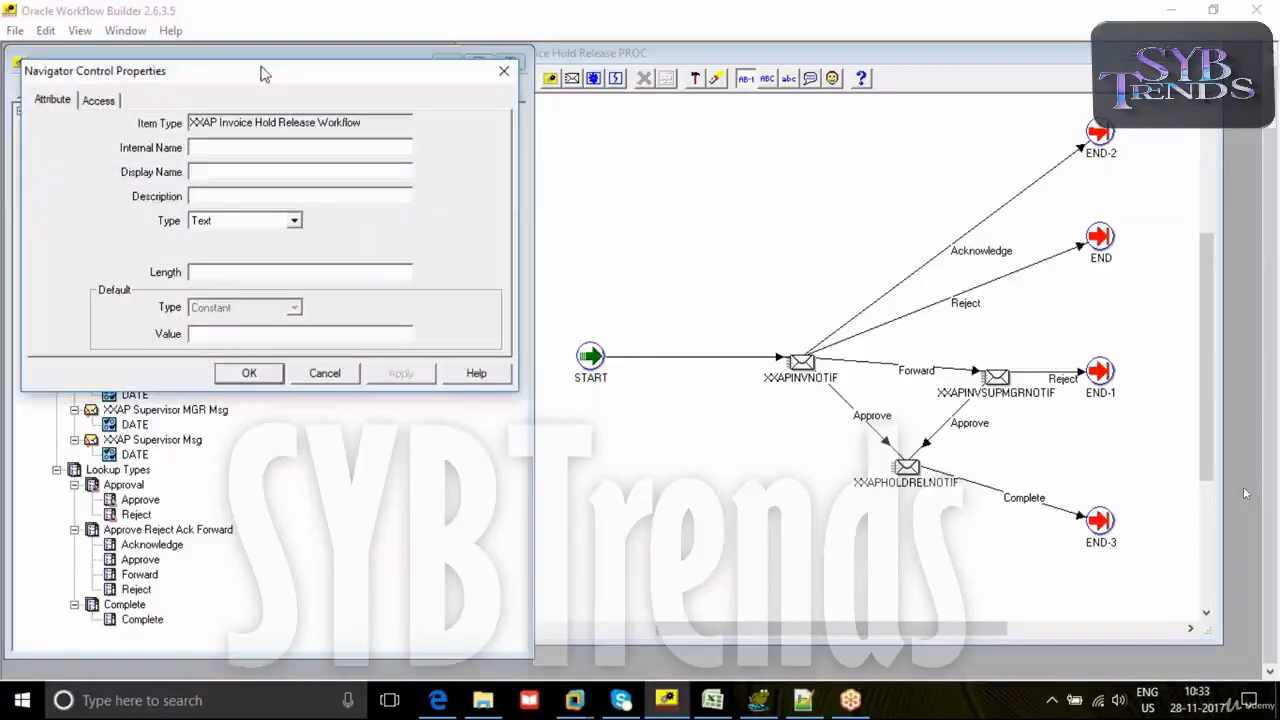
left_click_drag(256, 70, 538, 91)
type("APINVOICEFORM")
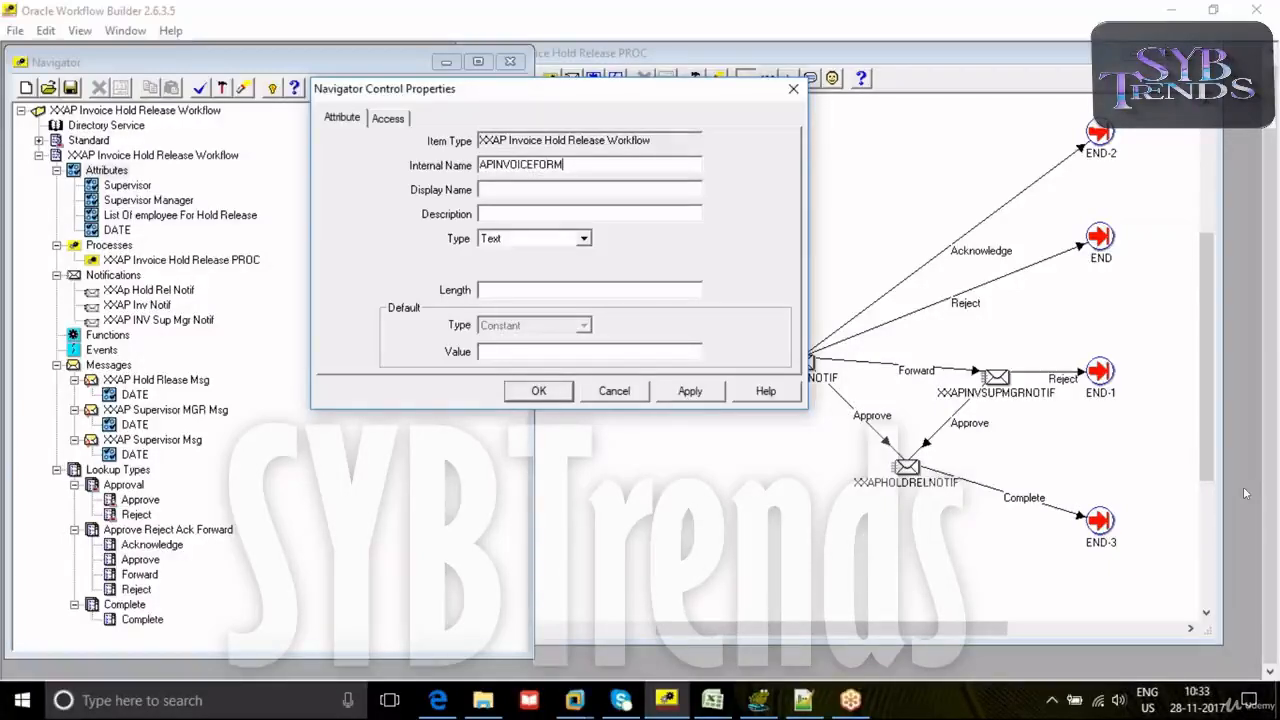
left_click(515, 190)
type("ApINVOICEFORm")
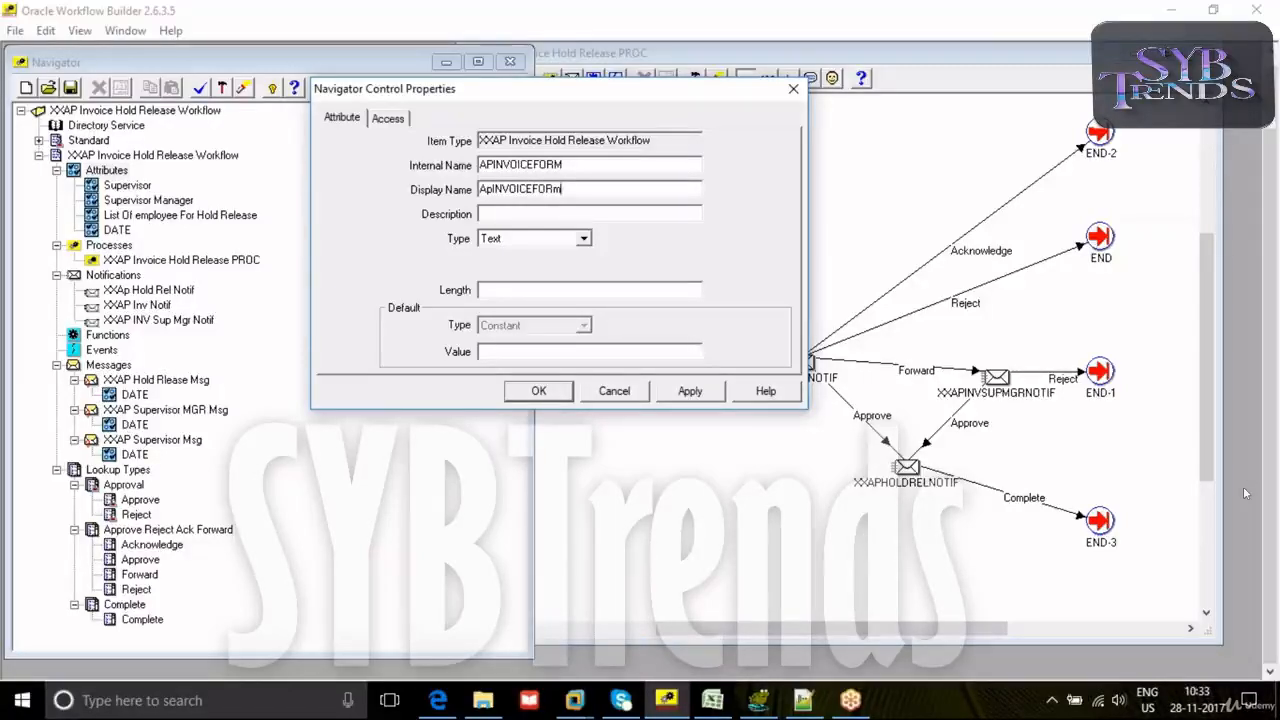
key("BackSpace")
double_click(580, 193)
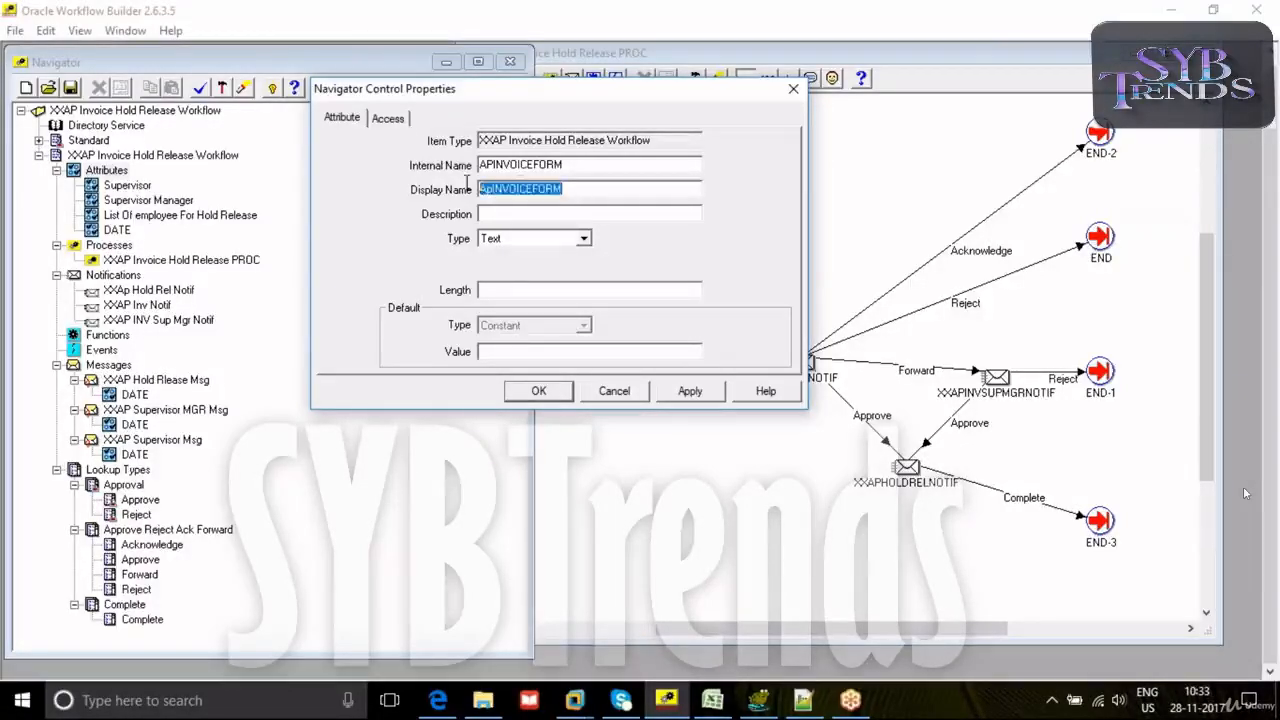
type("Ap Invoice Form For Hold Release")
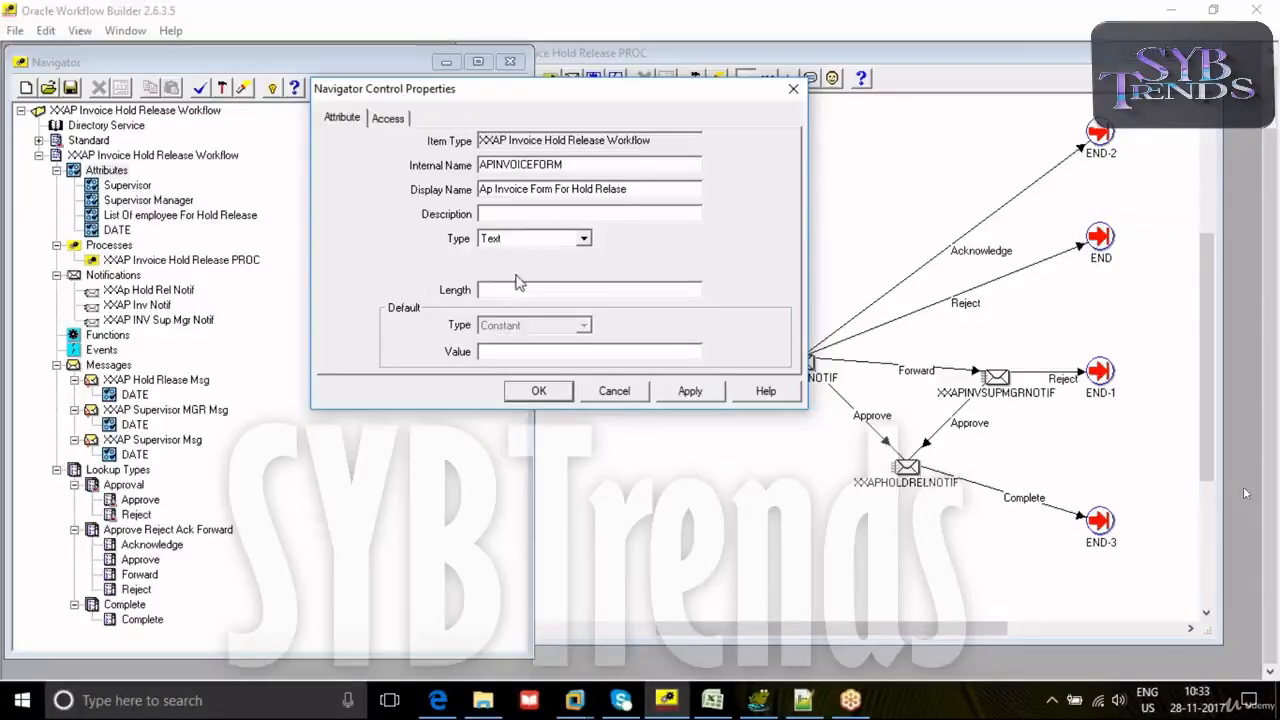
- Set the APINVOICEFORM attribute's type to Form and save the attribute
left_click(550, 240)
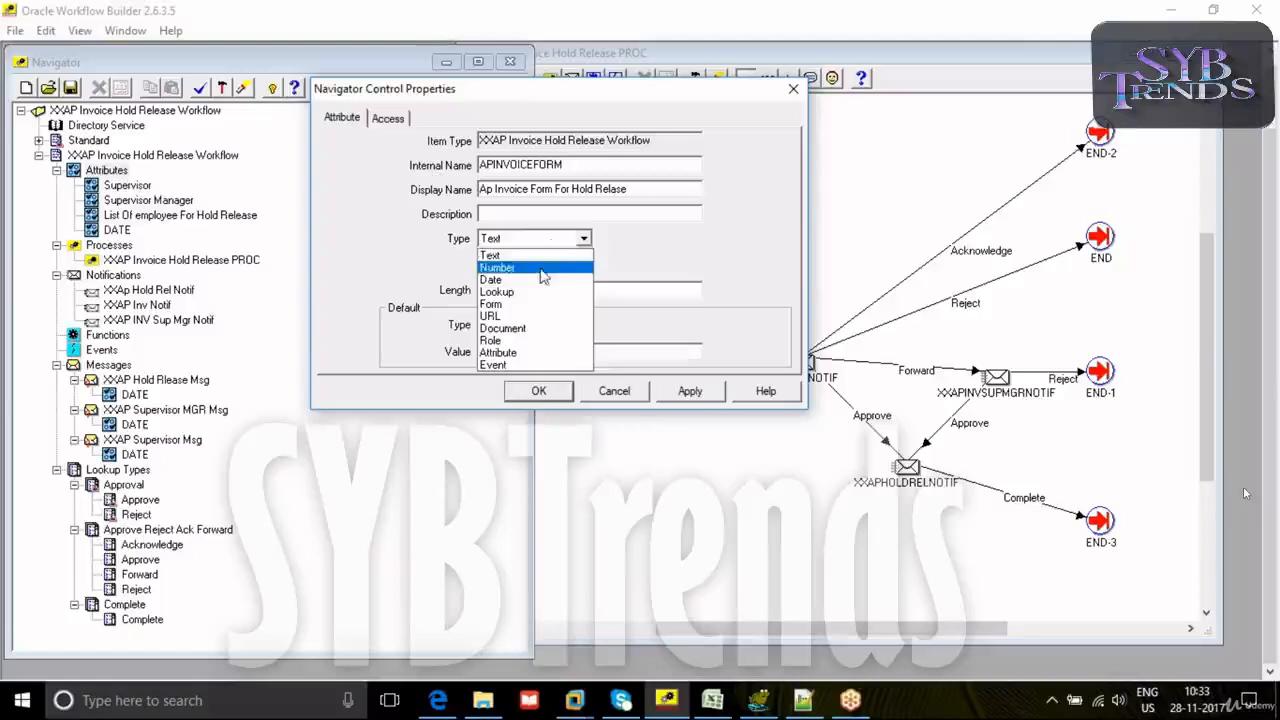
left_click(510, 303)
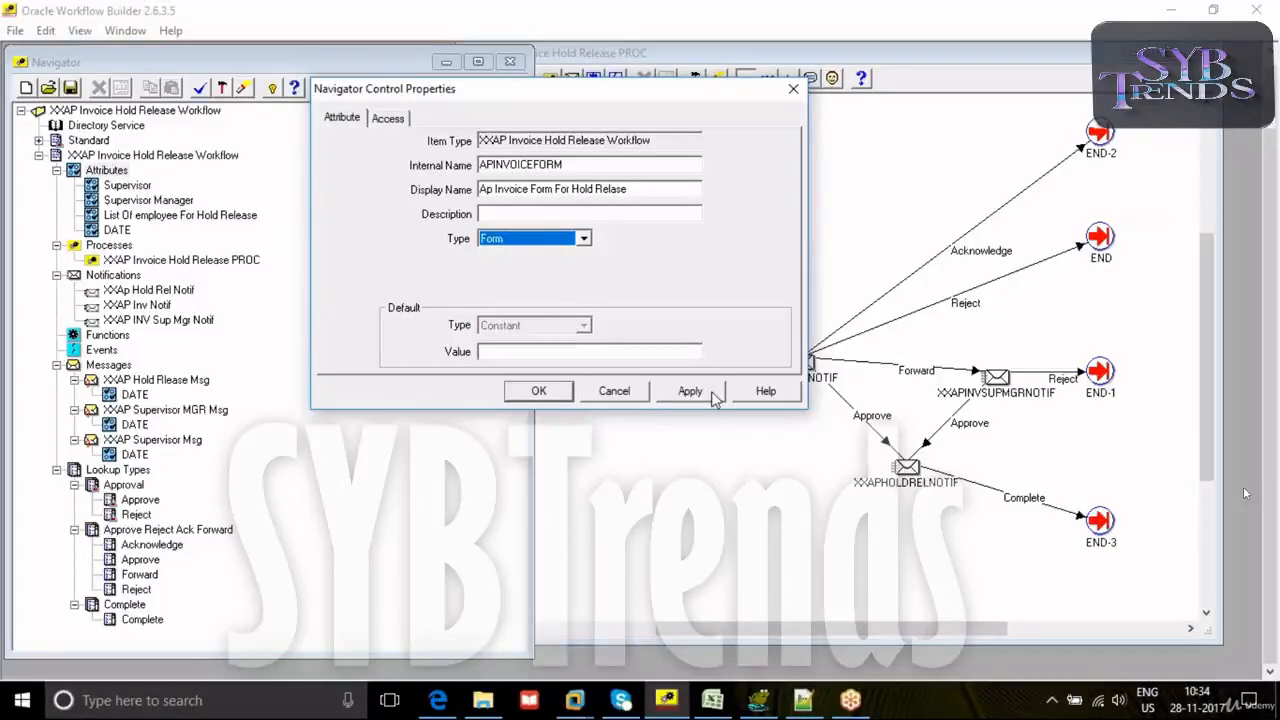
left_click(712, 394)
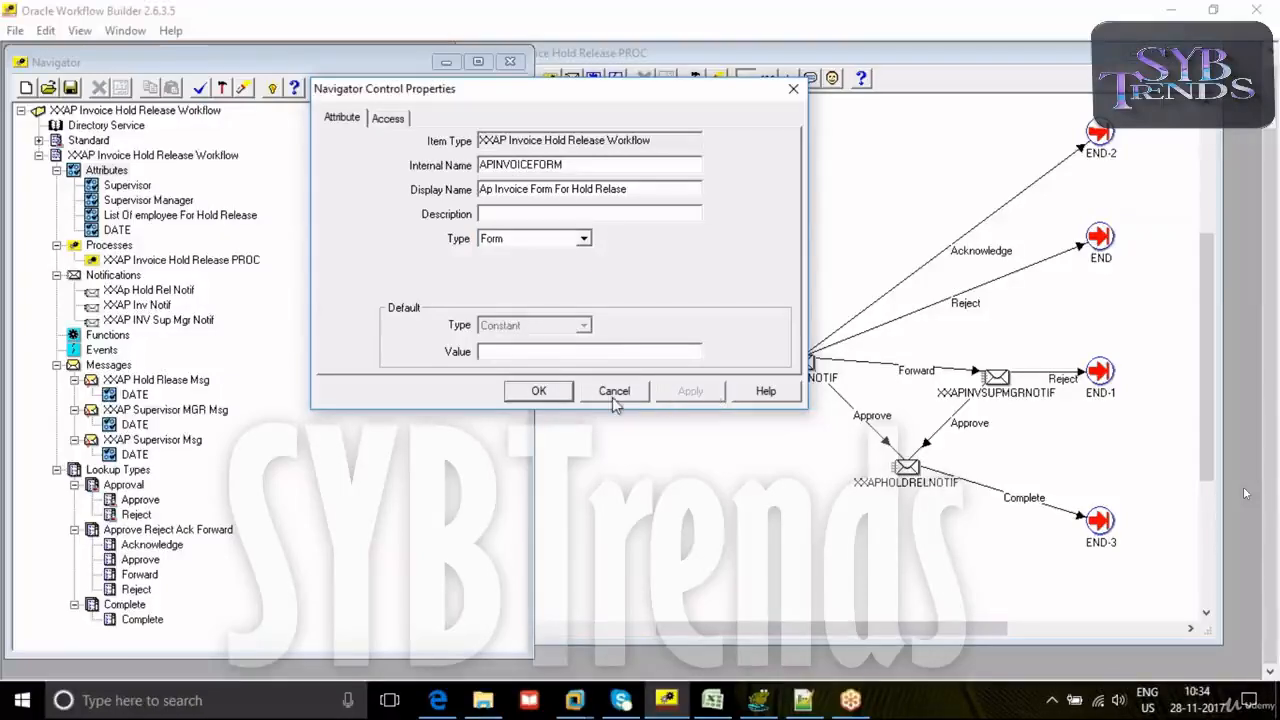
left_click(539, 391)
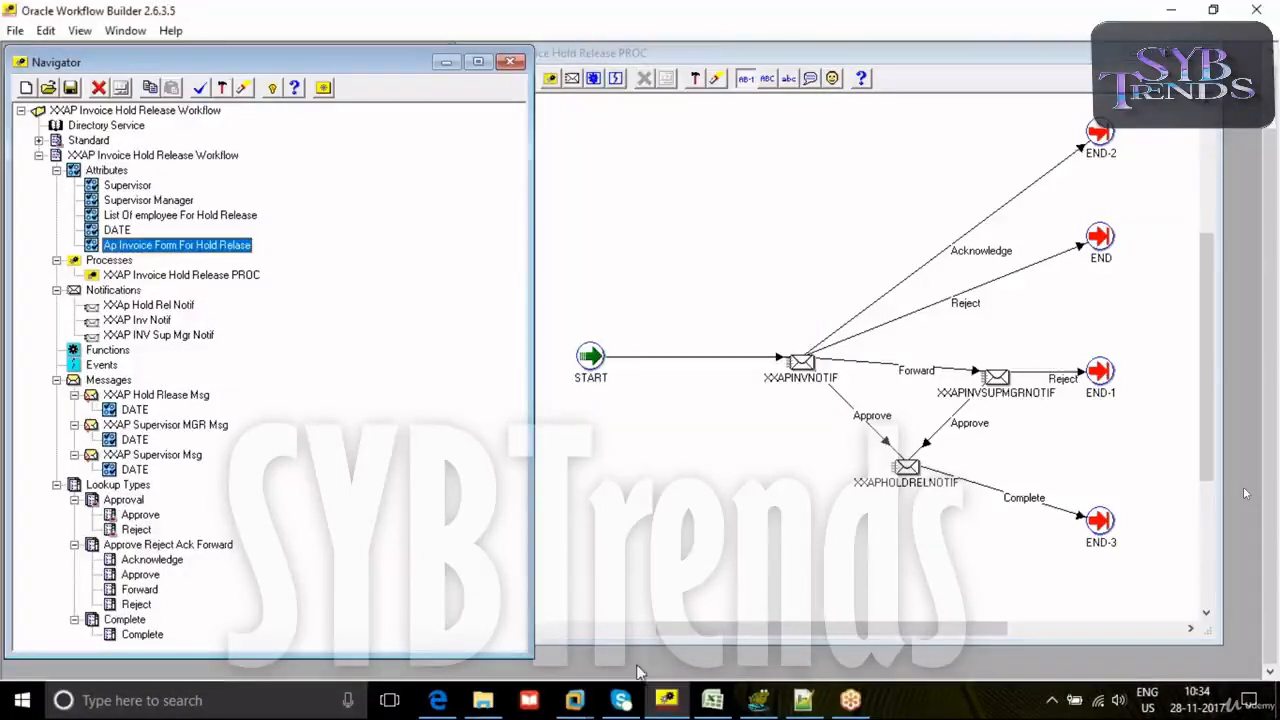
- Find Mozilla Firefox on the computer and launch it
left_click(758, 700)
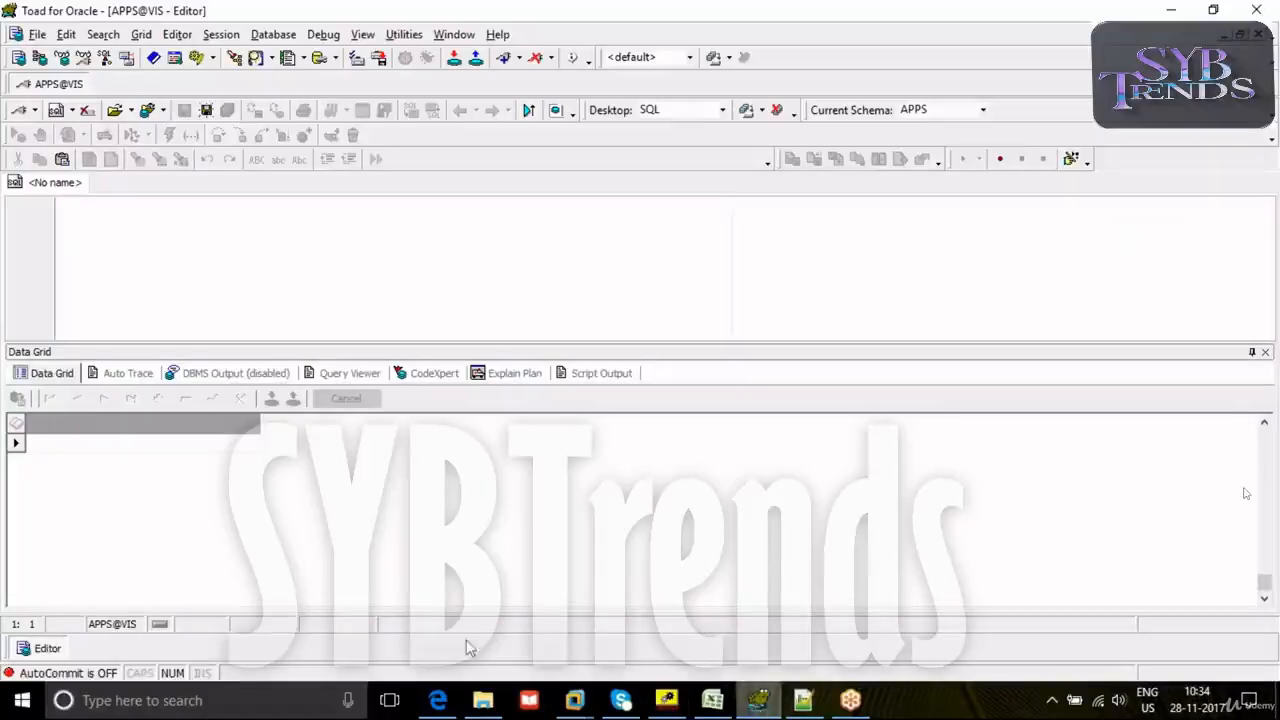
left_click(205, 700)
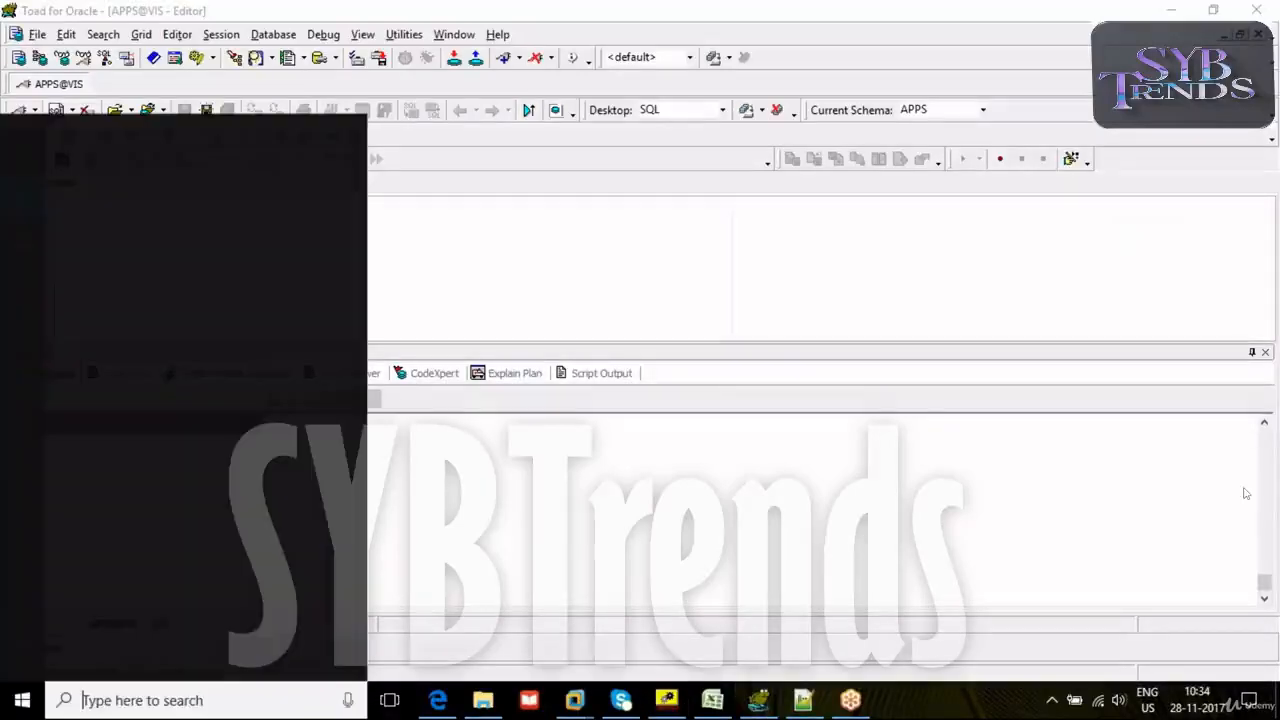
type("mozi")
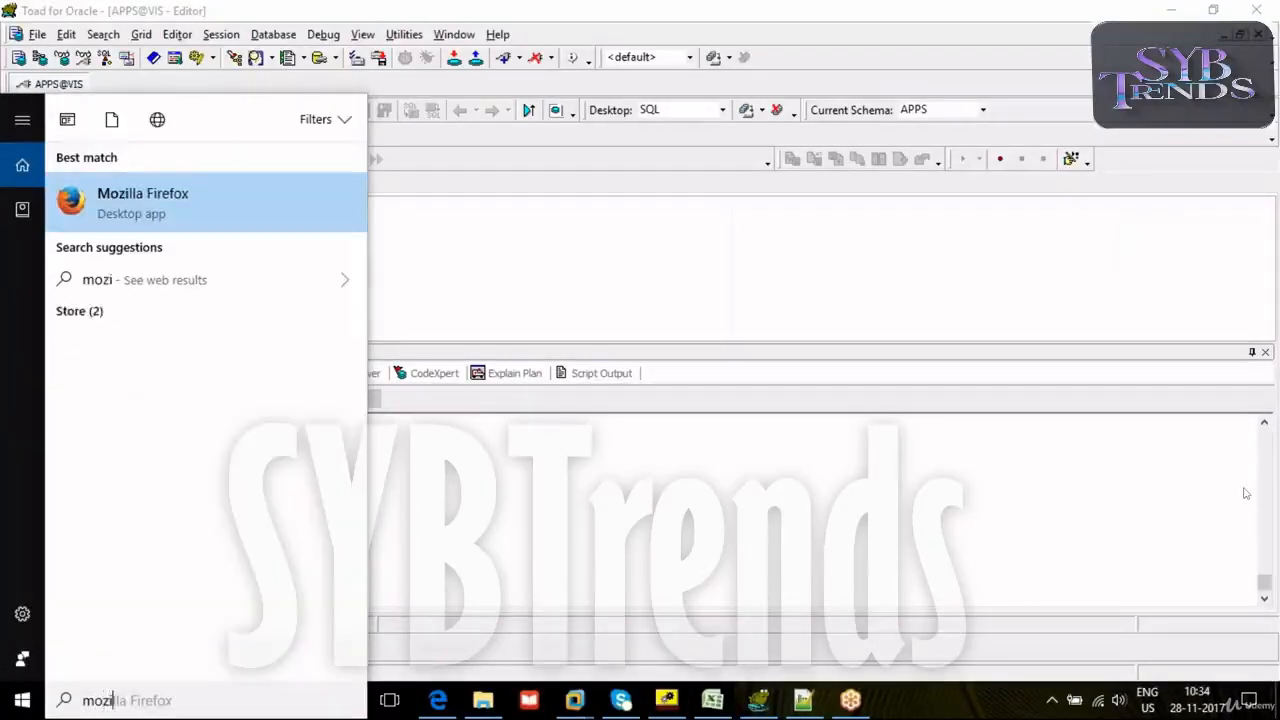
left_click(142, 190)
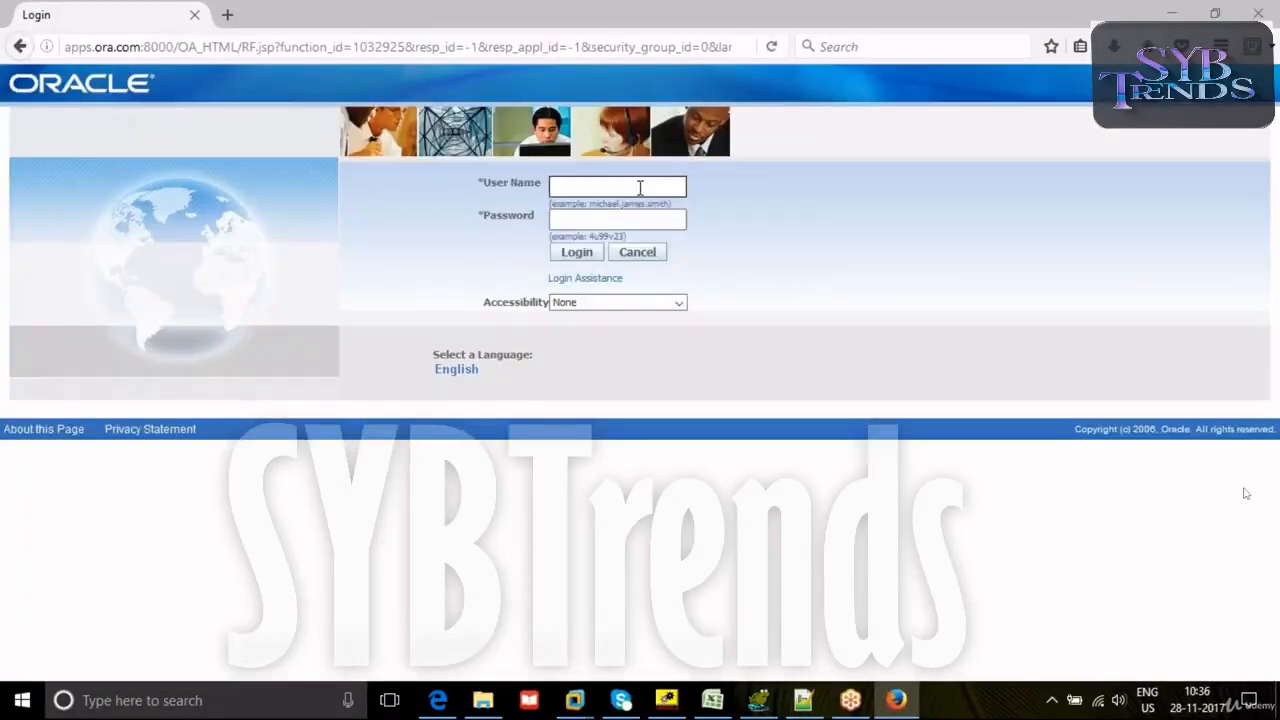
- Log in to the Oracle applications site as SYSADMIN with the account password
left_click(640, 187)
type("sys")
left_click(598, 224)
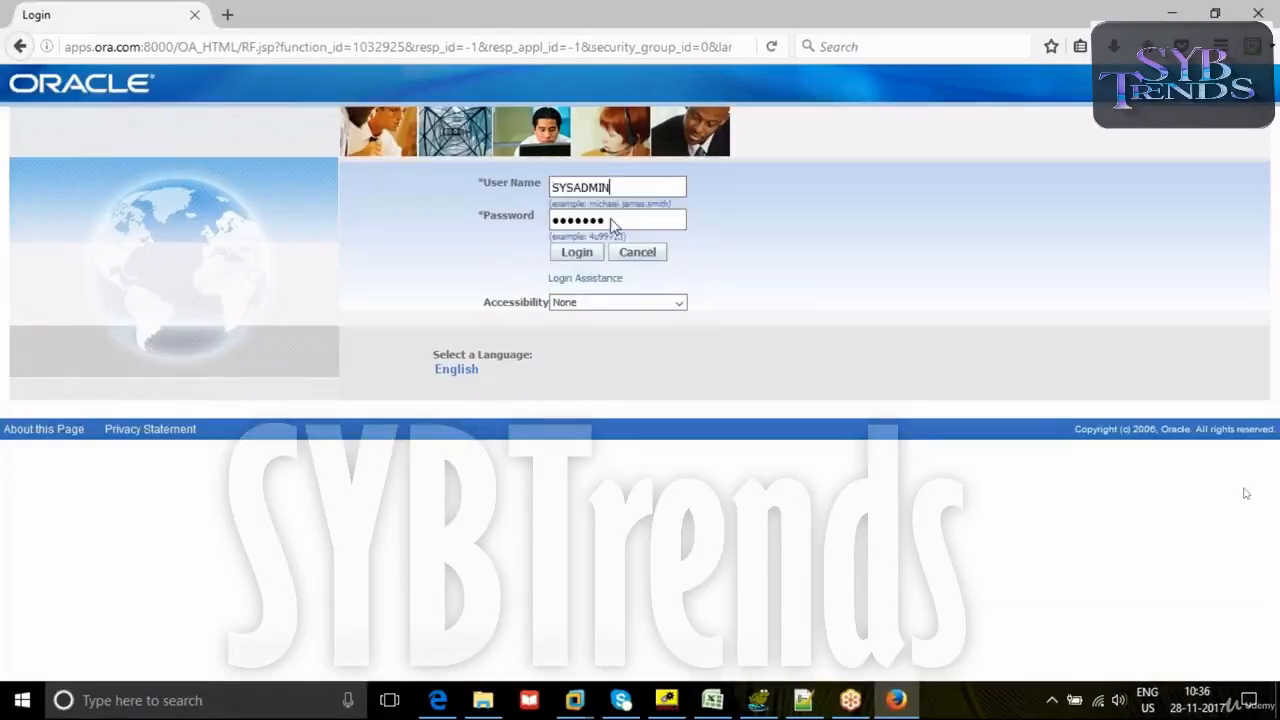
left_click(594, 255)
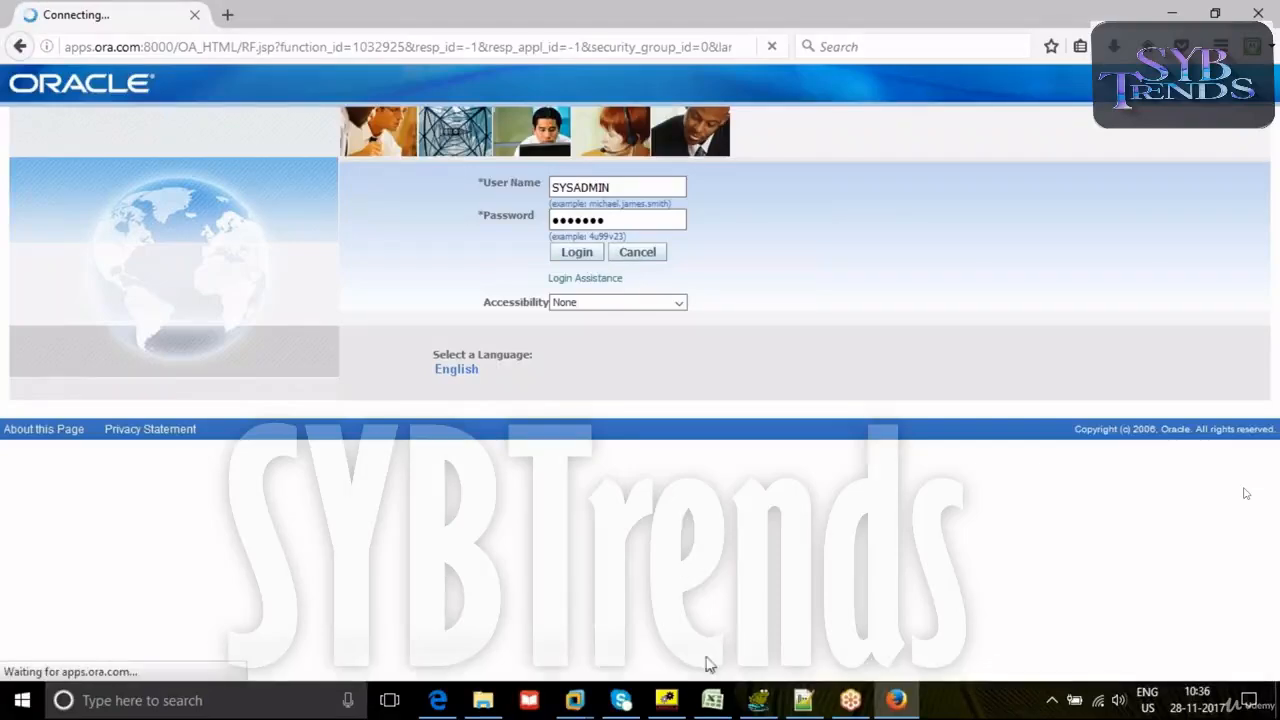
- Return to Oracle Workflow Builder, validate the workflow design and examine the details of the reported validation problem
left_click(666, 700)
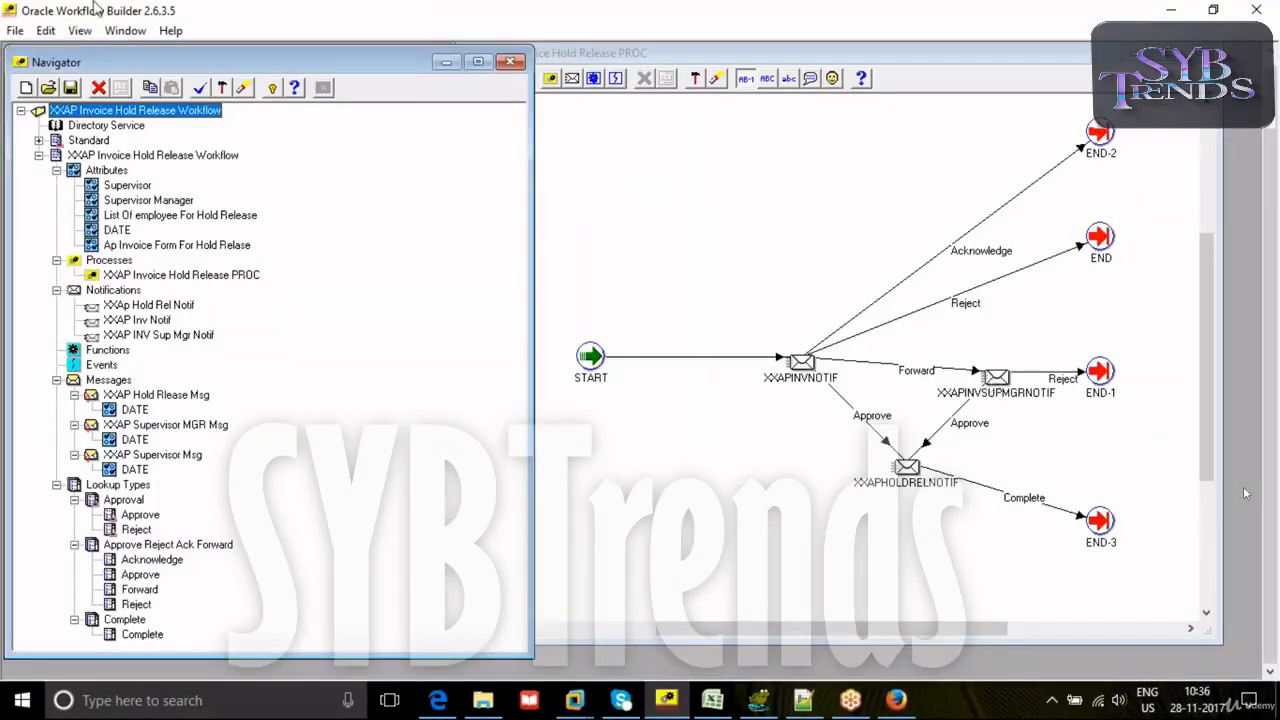
left_click(200, 88)
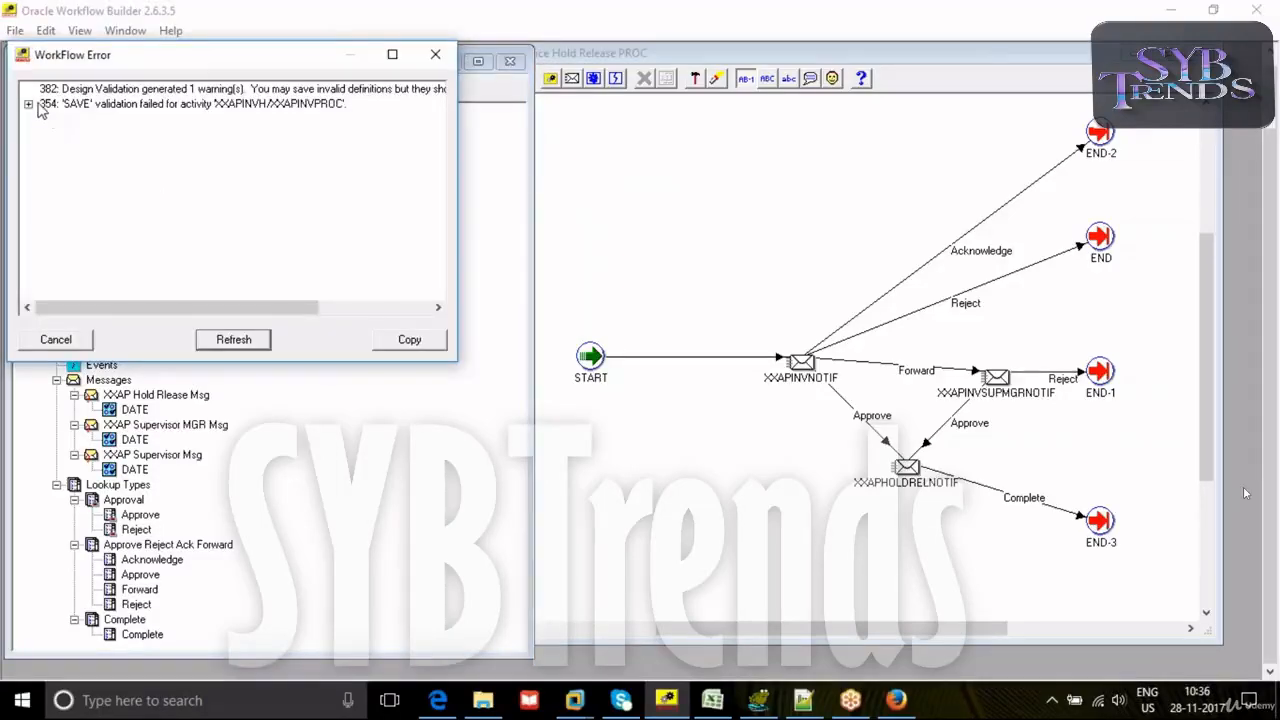
left_click(30, 104)
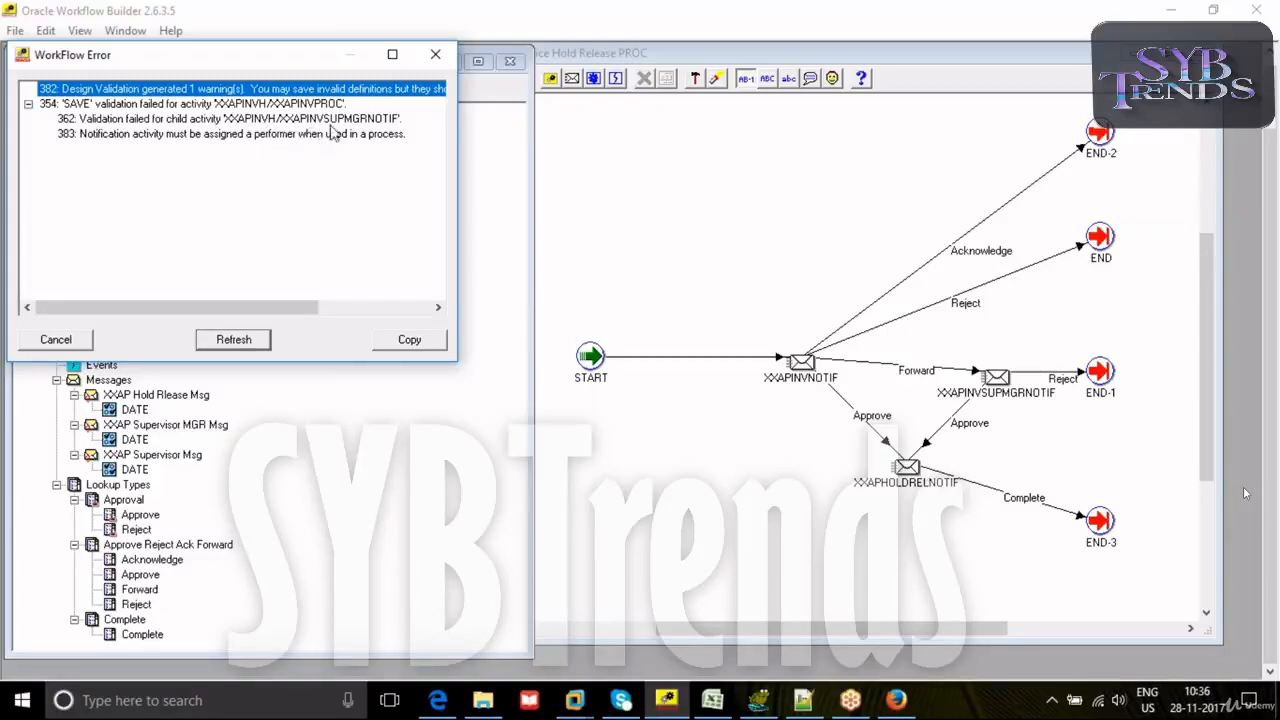
left_click(435, 54)
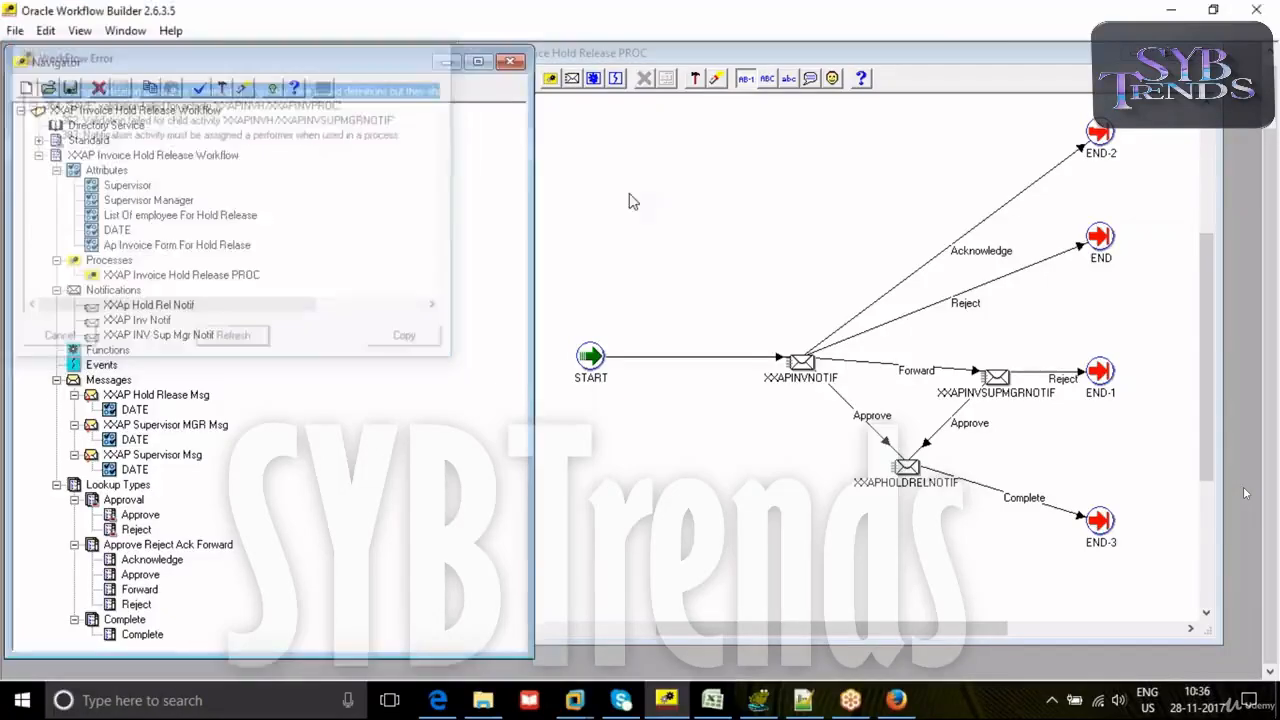
- Set the performer of the XXAPINVSUPMGRNOTIF node to the item attribute Supervisor Manager and save the node properties
double_click(995, 378)
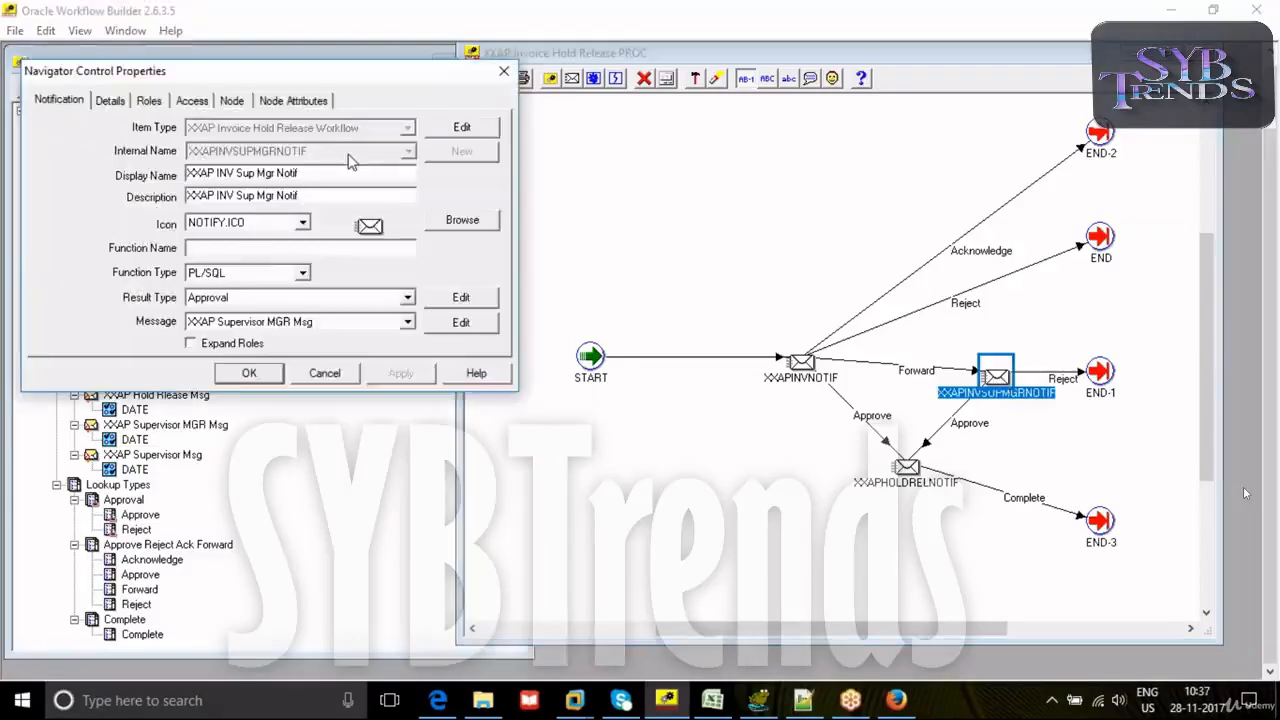
left_click(232, 100)
left_click(231, 316)
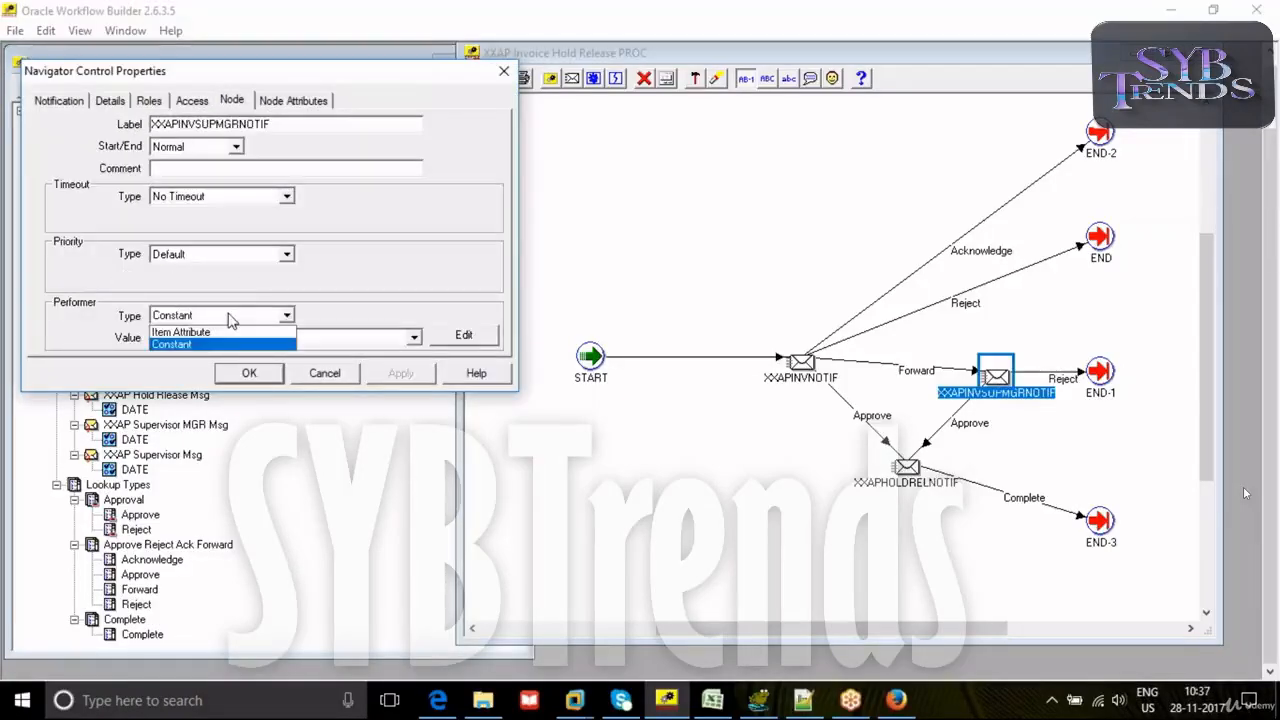
left_click(181, 331)
left_click(205, 337)
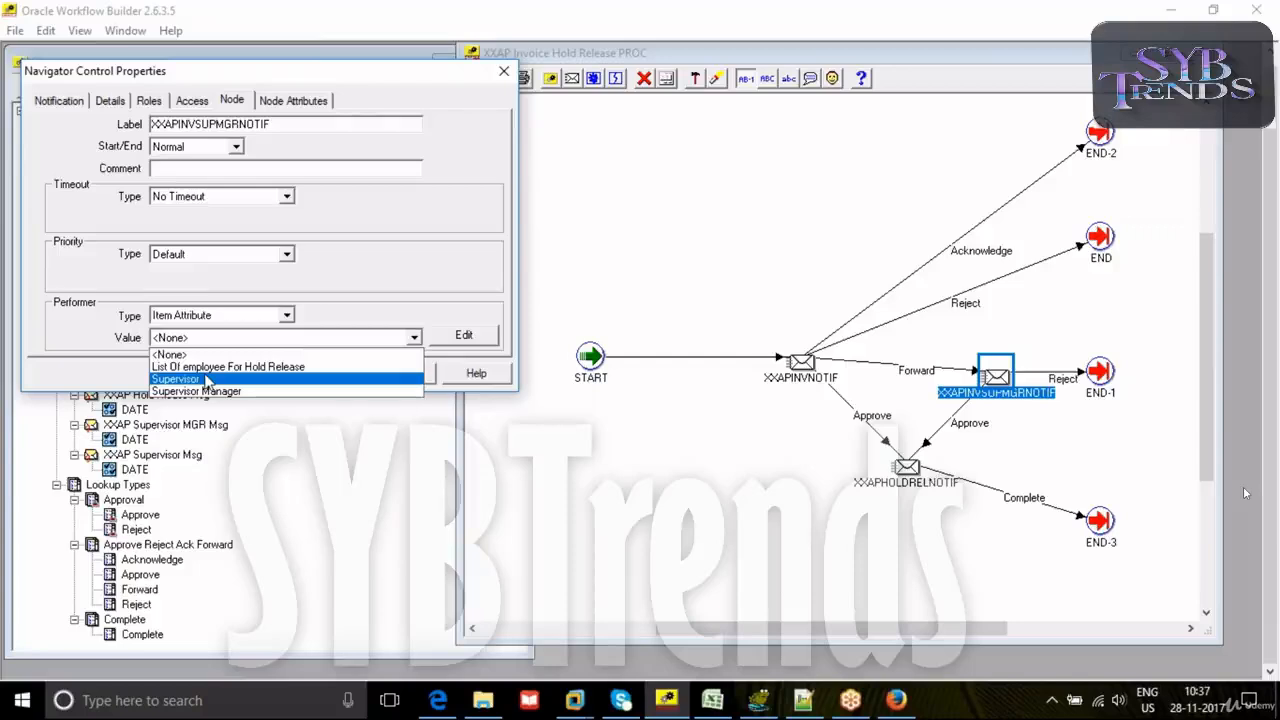
left_click(198, 391)
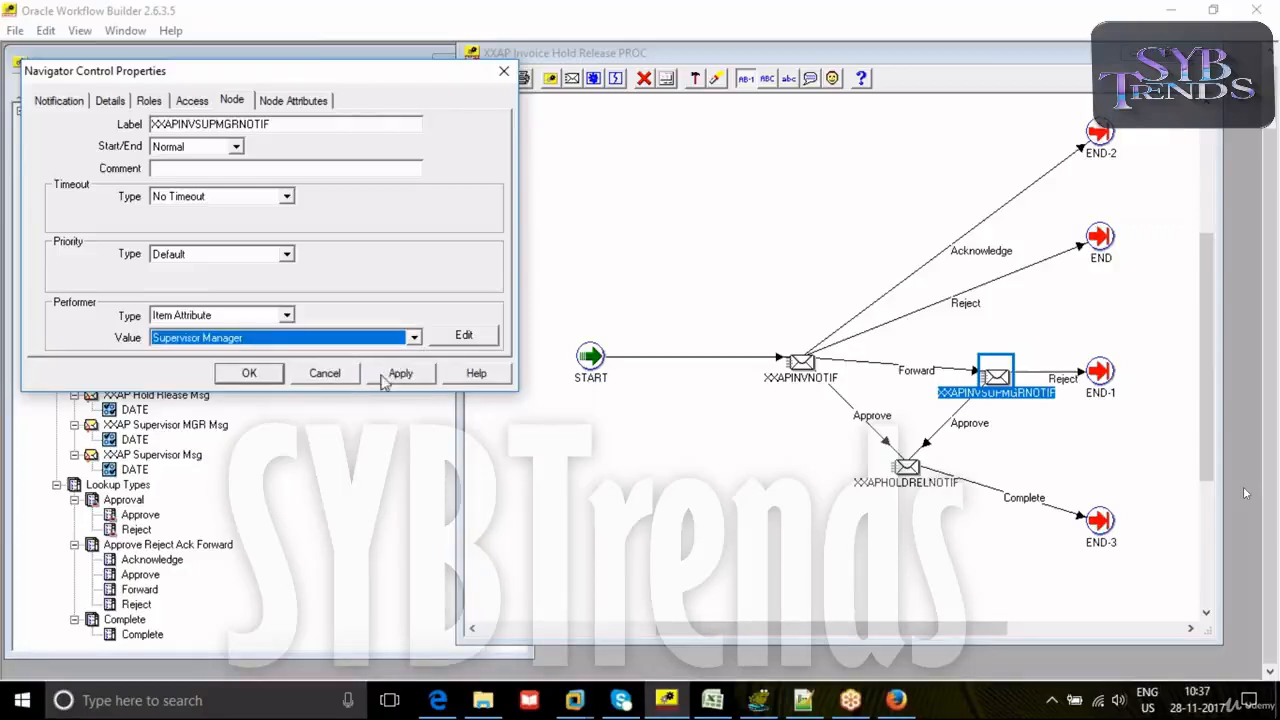
left_click(398, 373)
left_click(249, 373)
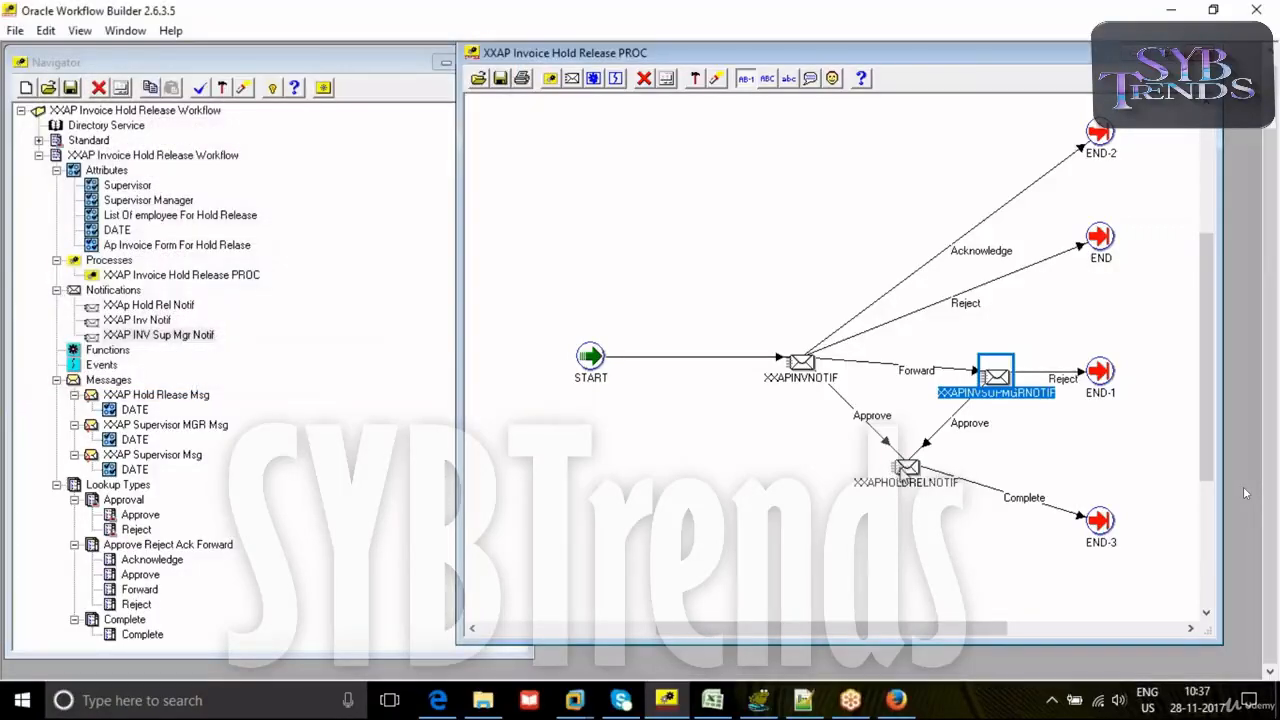
- Set the performer of the XXAPHOLDRELNOTIF node to the item attribute List Of employee For Hold Release and save the node properties
double_click(906, 466)
left_click(293, 99)
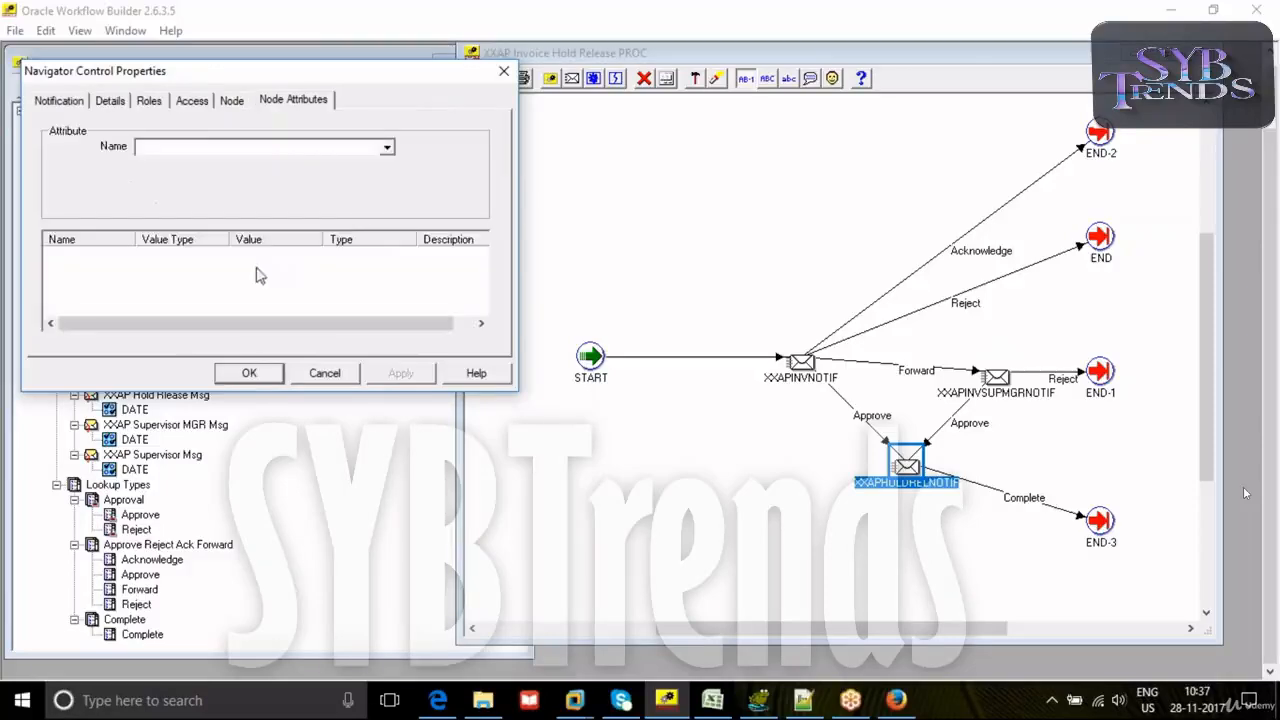
left_click(231, 100)
left_click(205, 316)
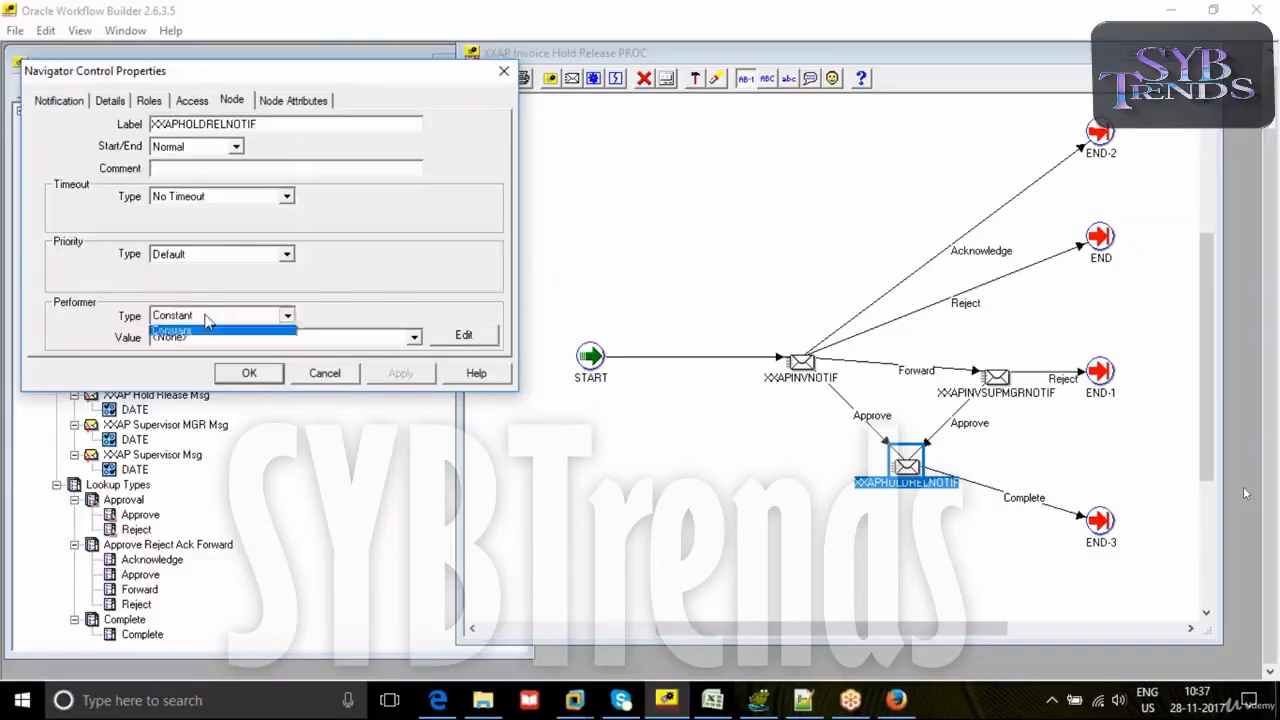
left_click(208, 329)
left_click(208, 337)
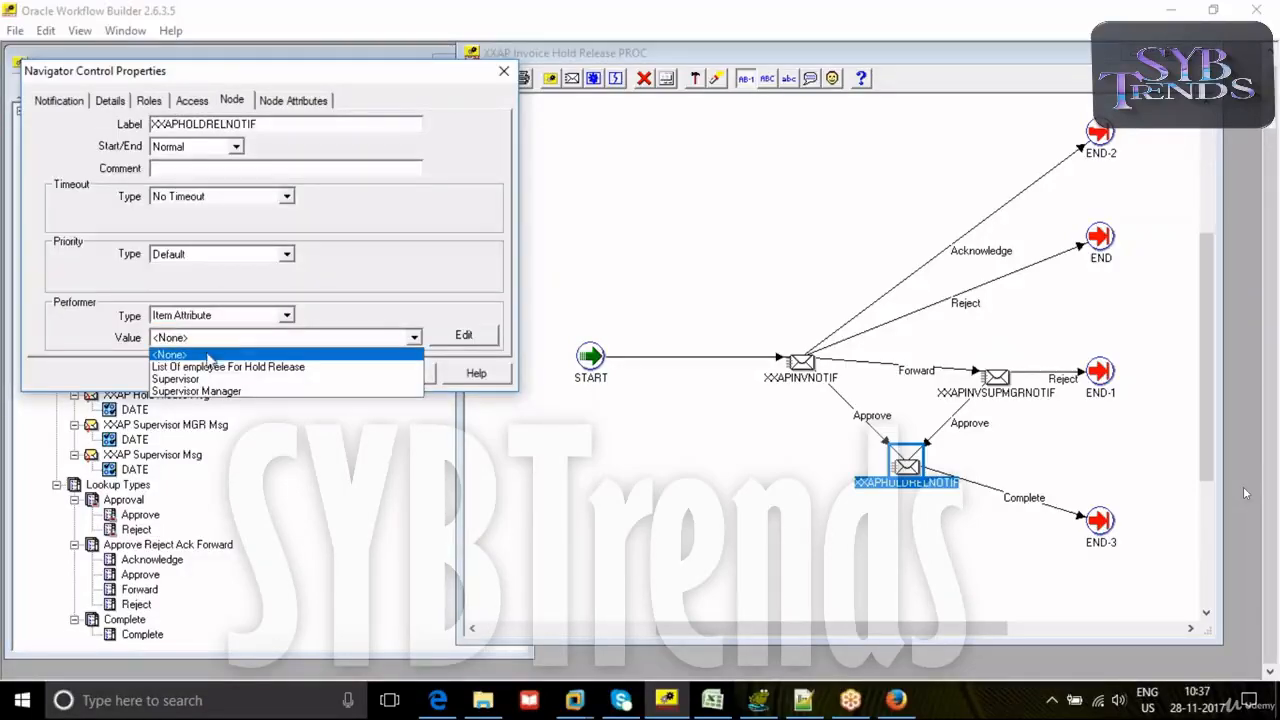
left_click(208, 367)
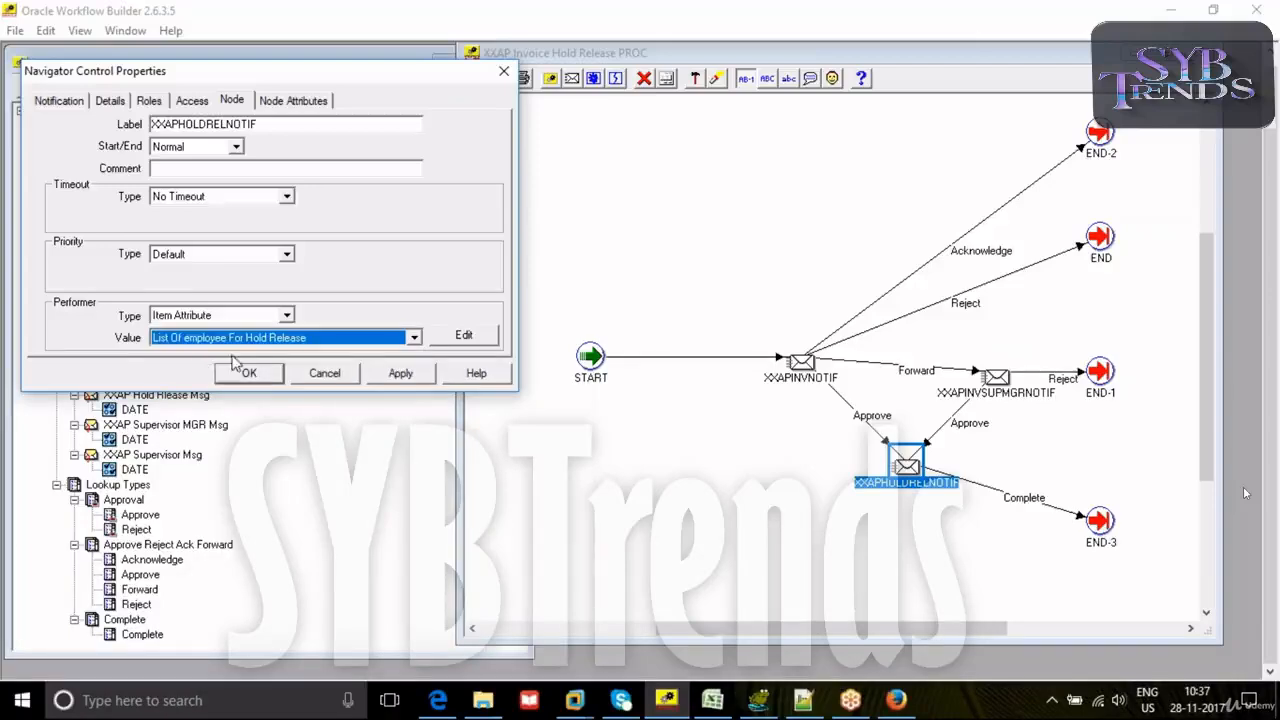
left_click(397, 373)
left_click(249, 373)
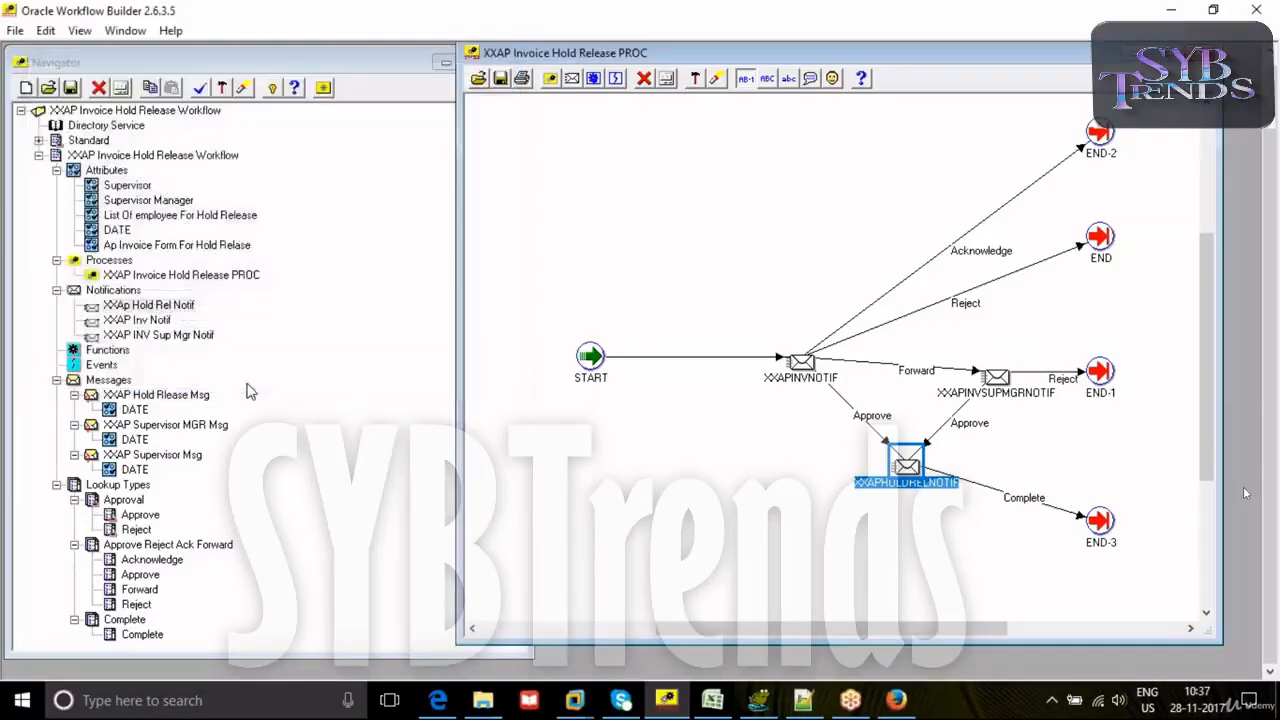
- Validate the workflow design and save it to the database with user apps, the account password and connect string vis
left_click(205, 90)
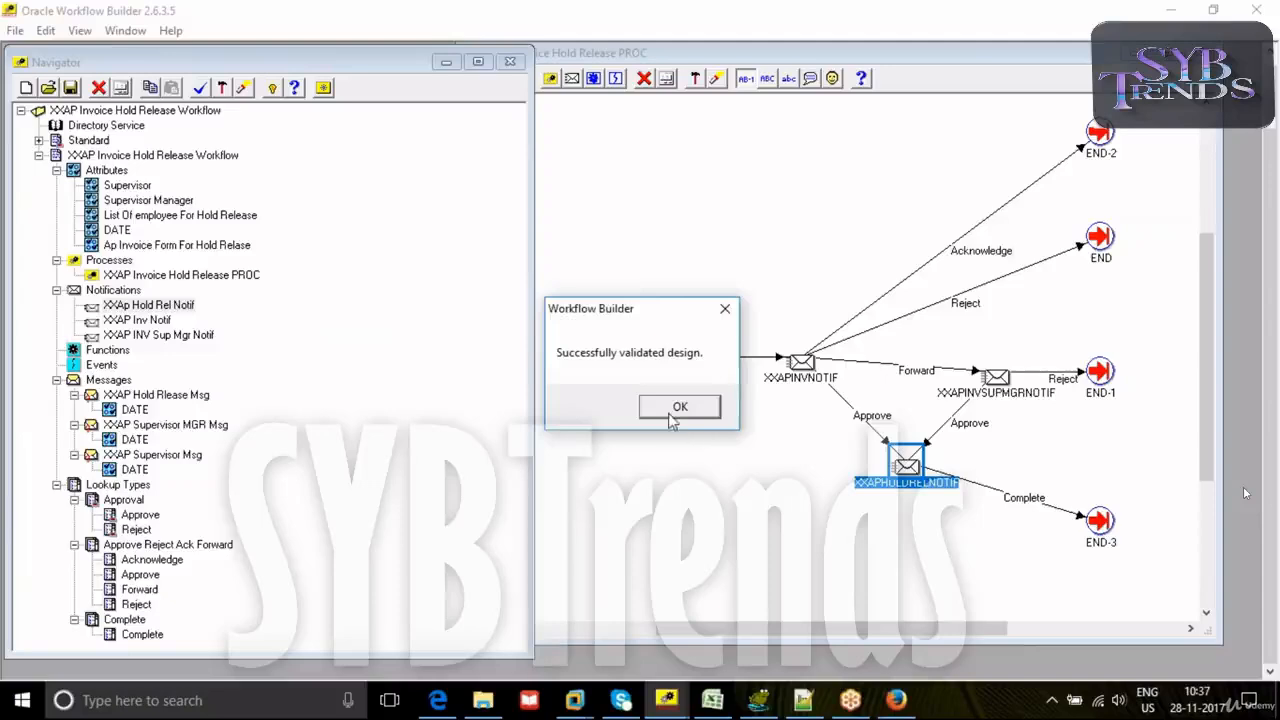
left_click(679, 407)
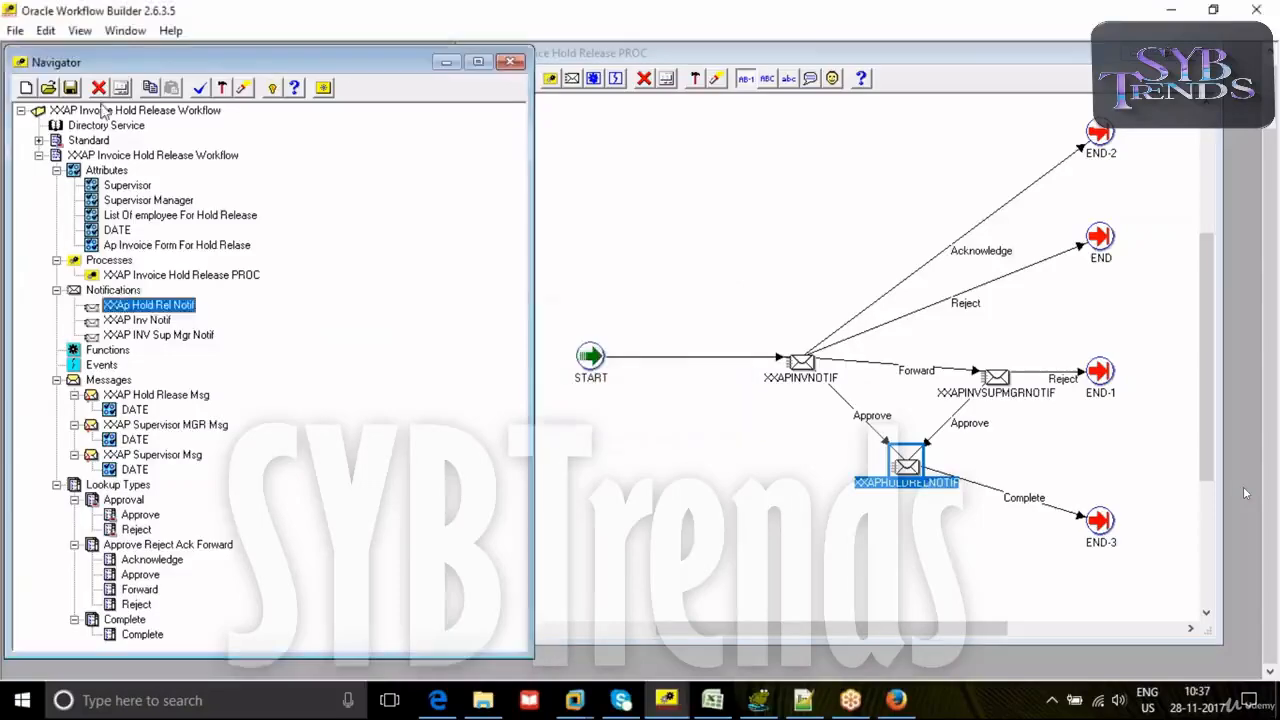
left_click(15, 30)
left_click(50, 163)
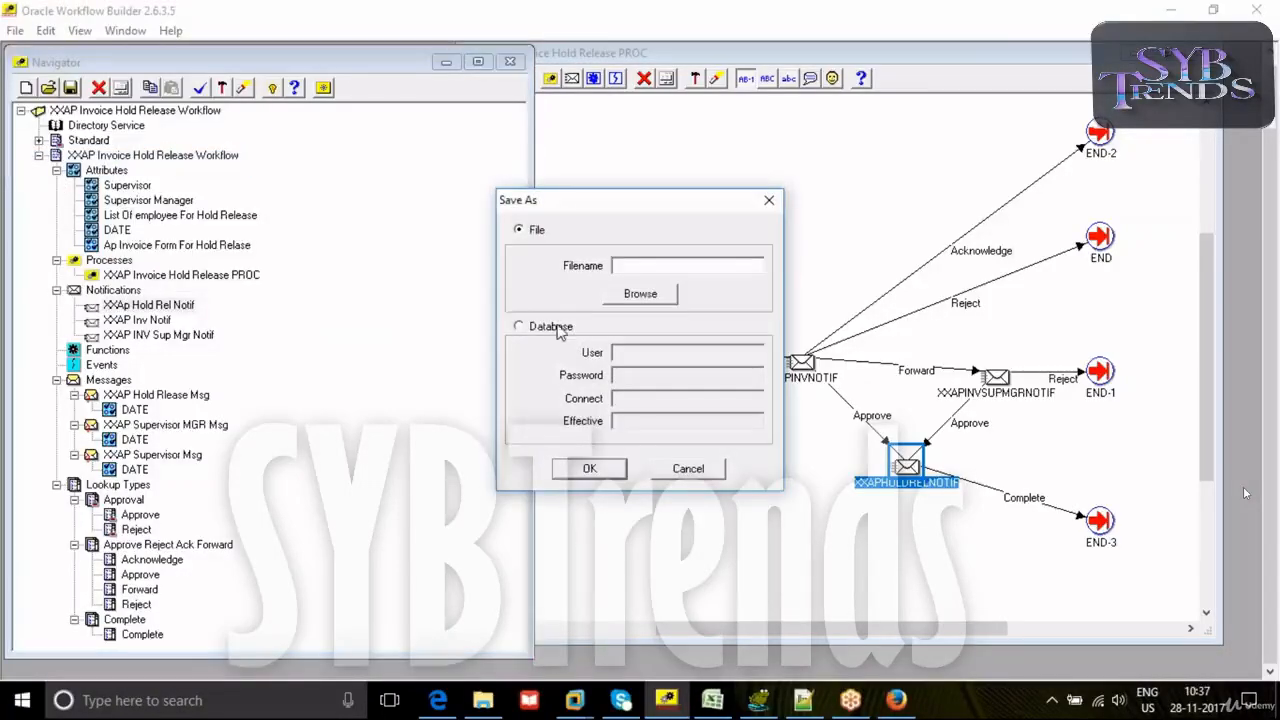
left_click(519, 327)
type("apps")
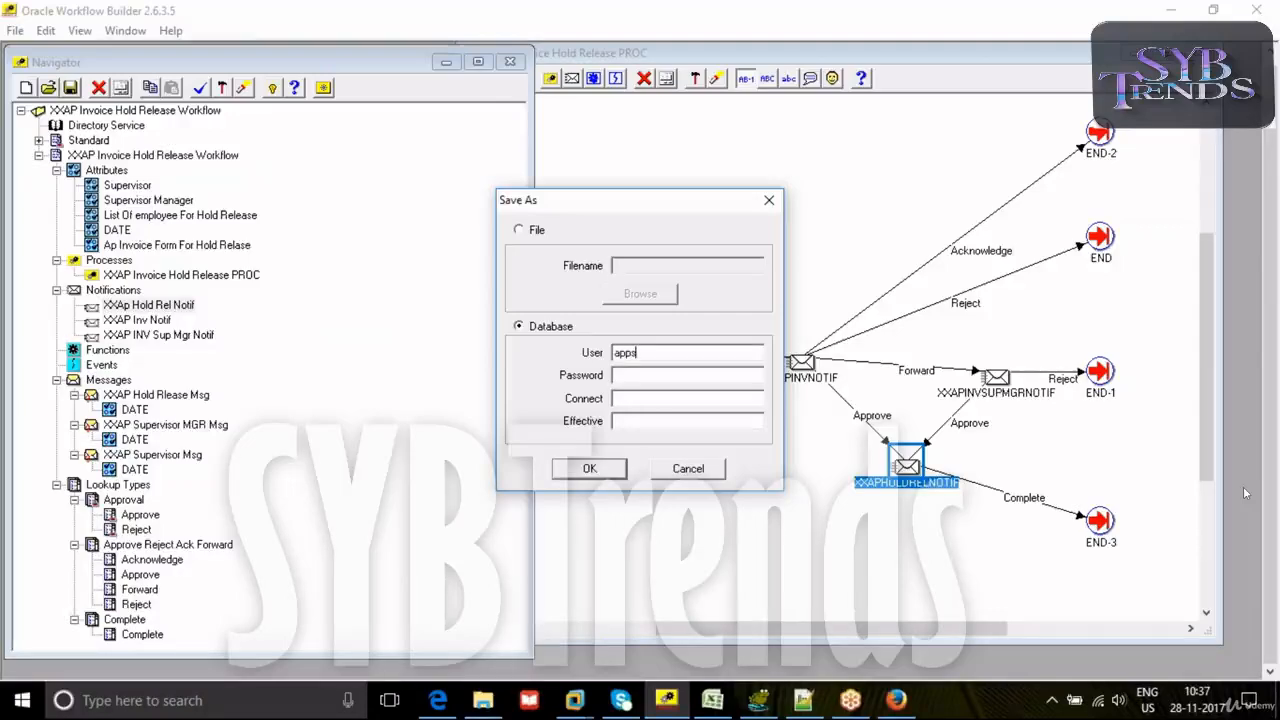
type("vis")
key("Tab")
left_click(593, 477)
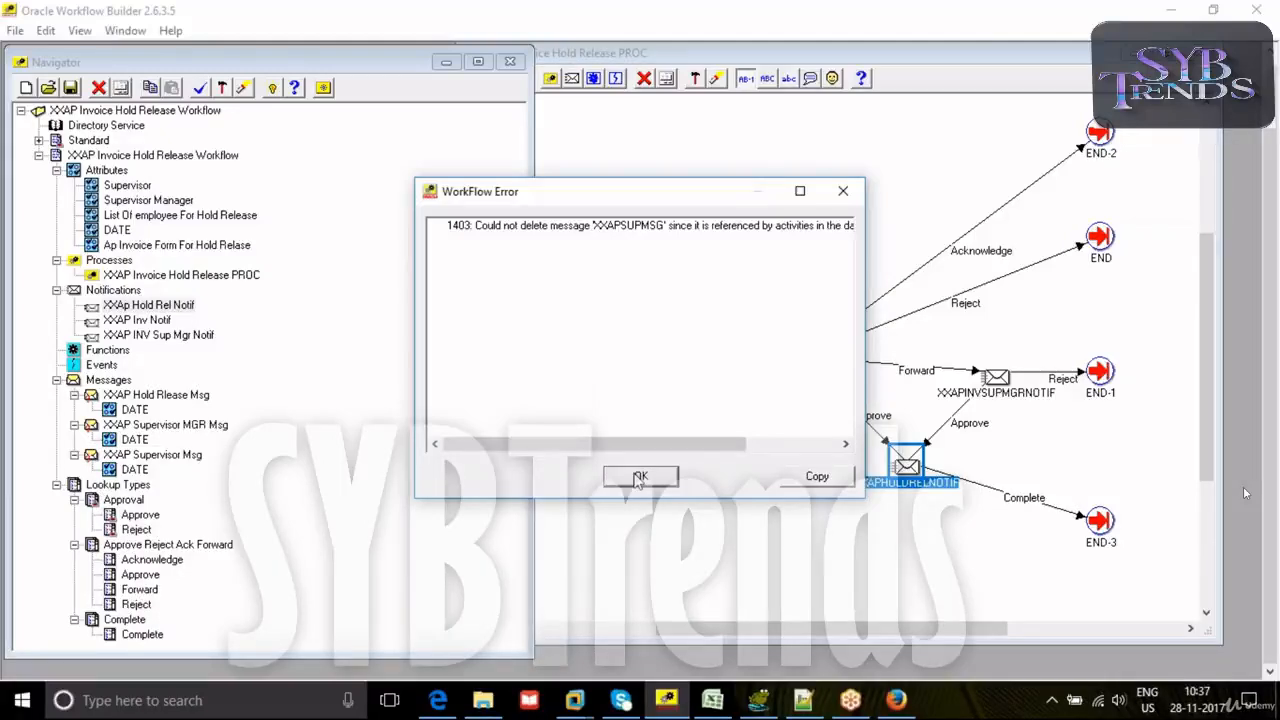
- Examine the full text of the error raised by the database save and dismiss it
left_click_drag(588, 445, 728, 455)
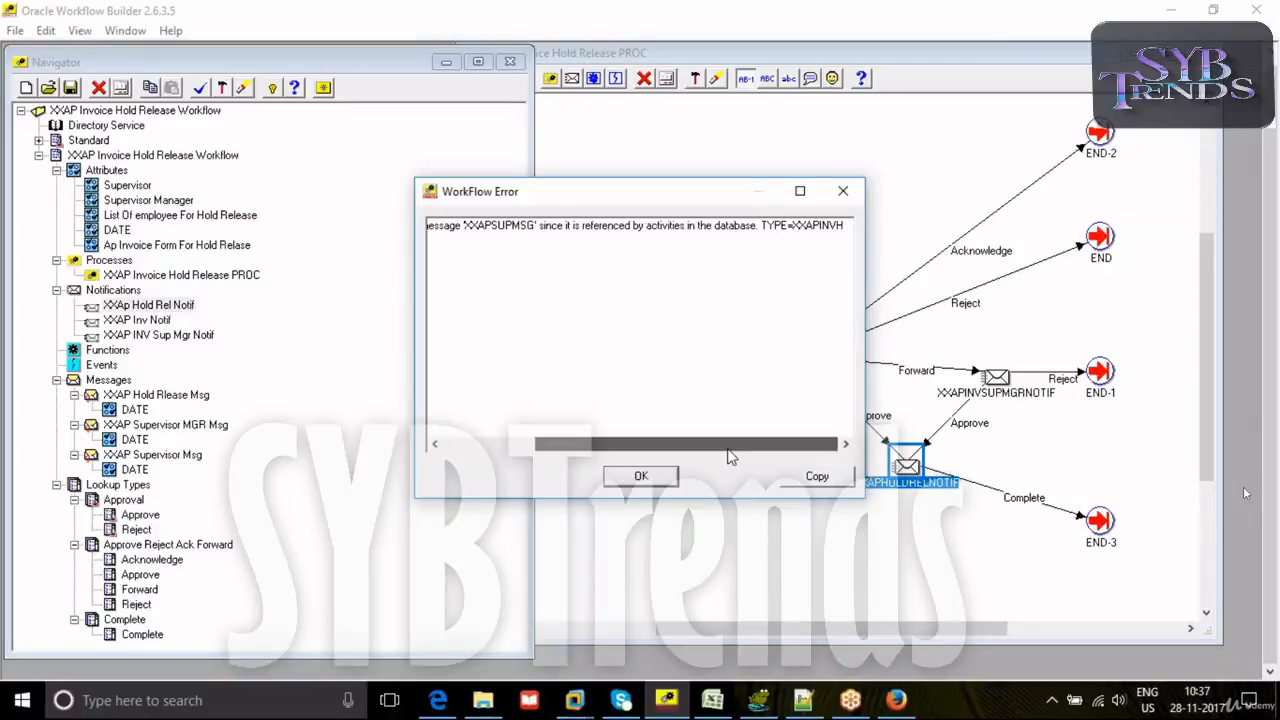
left_click_drag(728, 455, 580, 417)
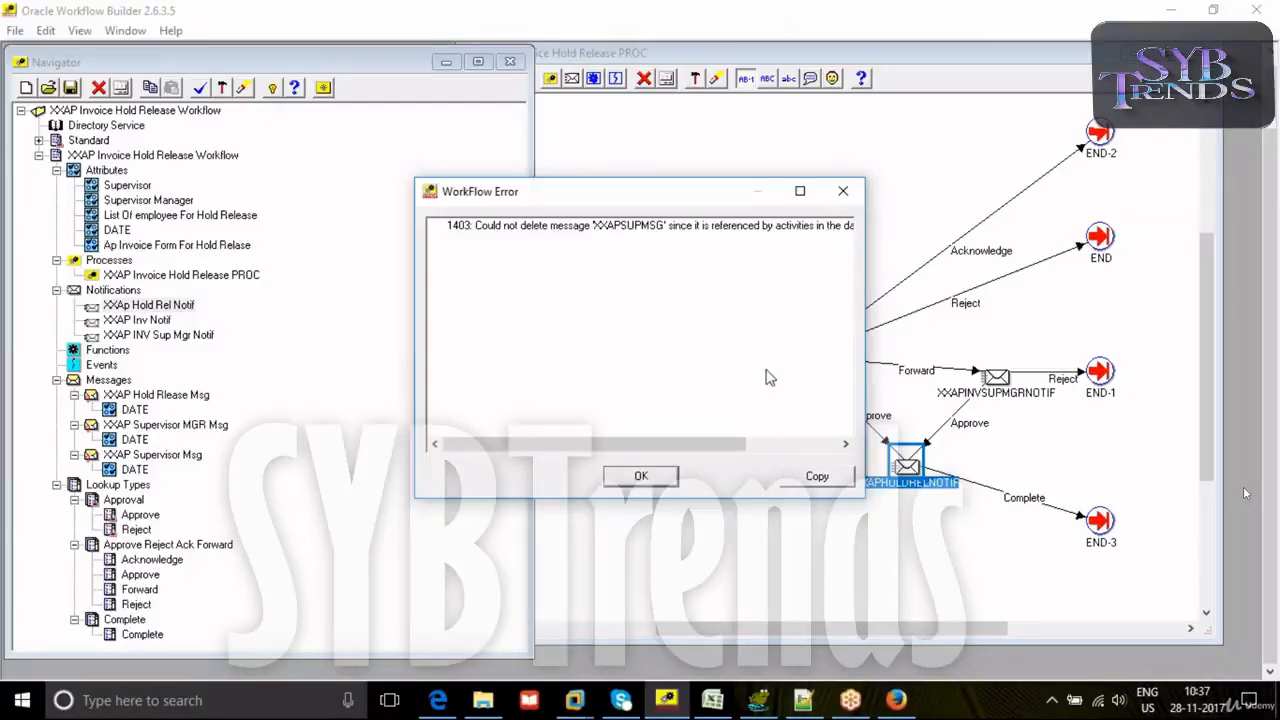
left_click(626, 434)
left_click_drag(660, 446, 771, 449)
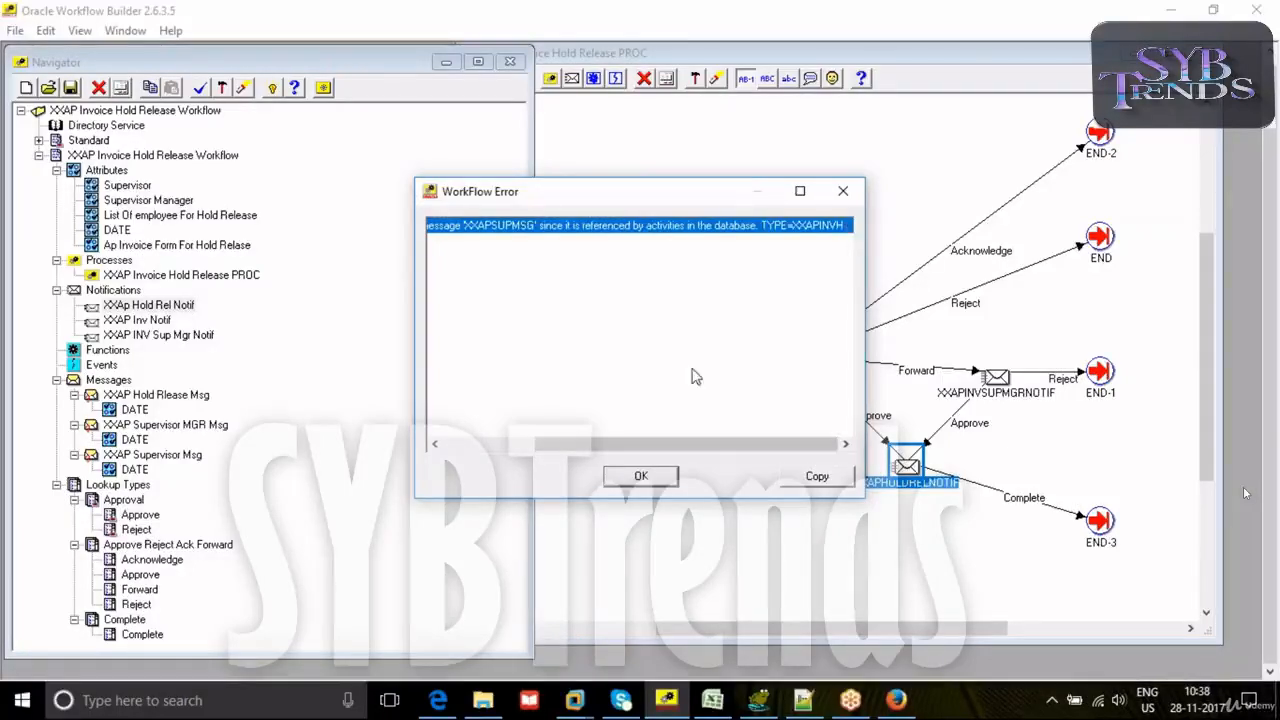
left_click_drag(668, 456, 530, 455)
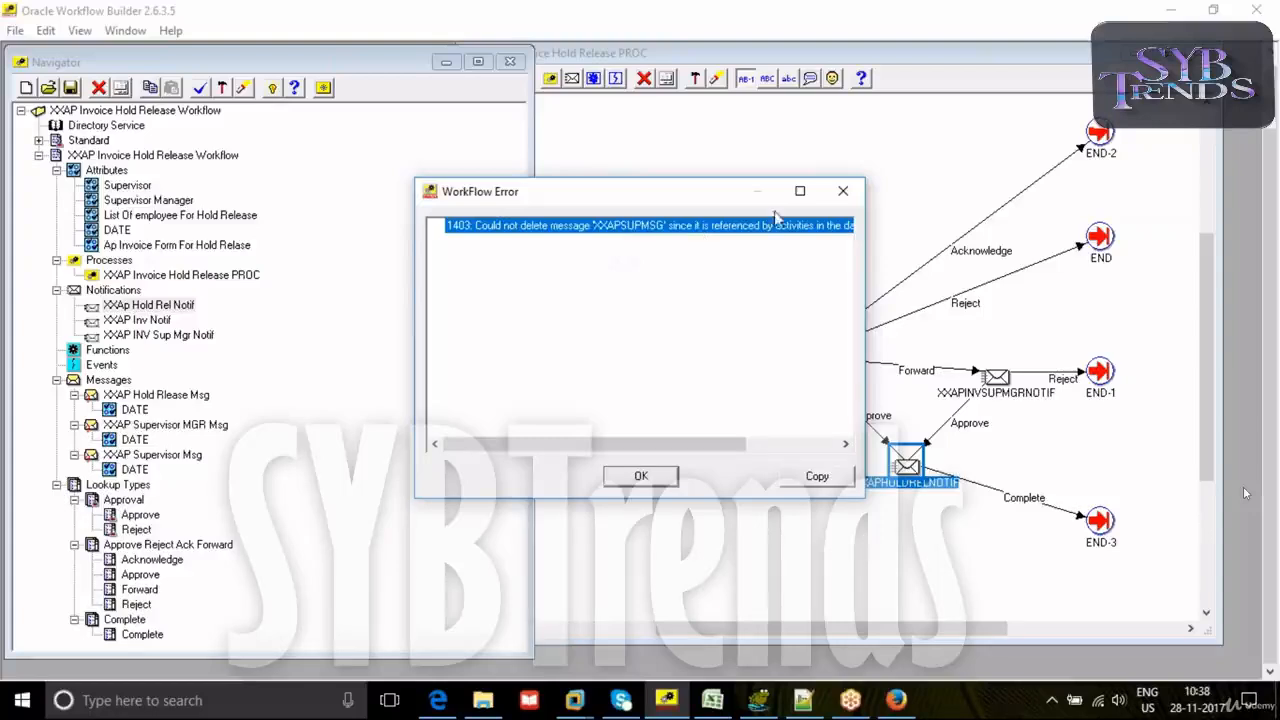
left_click(643, 475)
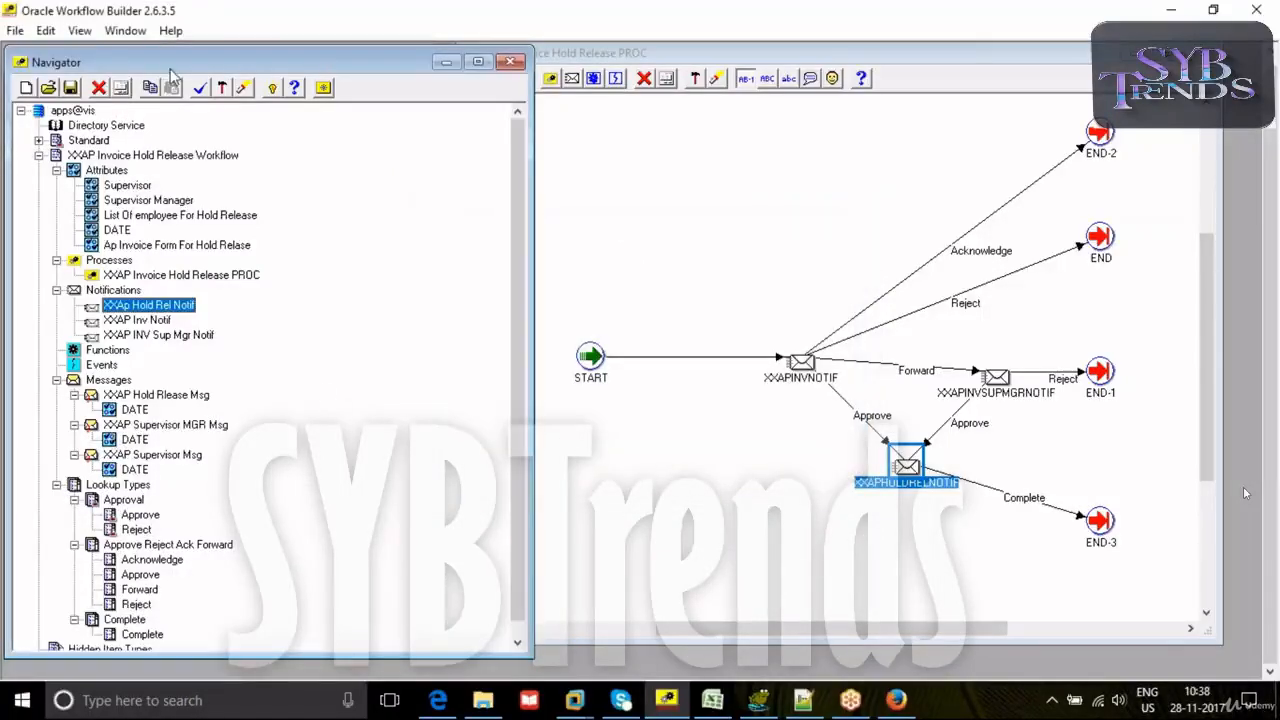
- Turn on Developer Mode and check the internal name of the XXAP Supervisor MGR Msg message
left_click(79, 30)
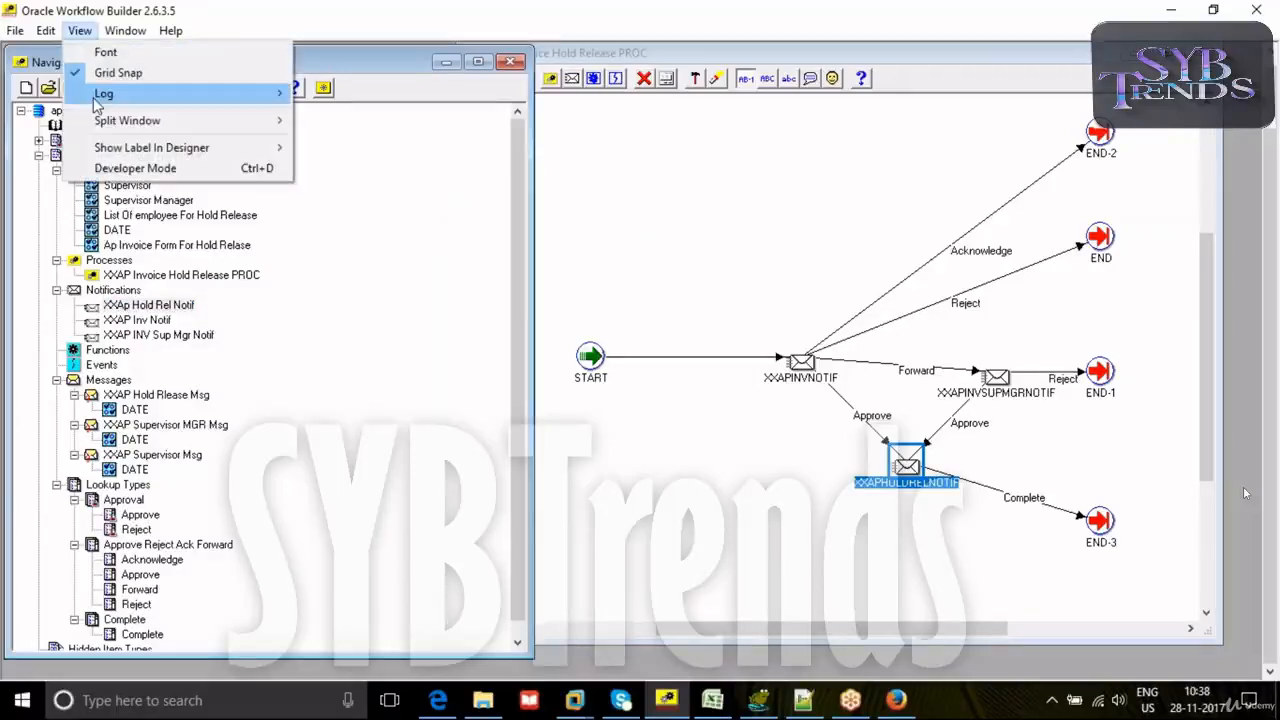
left_click(105, 168)
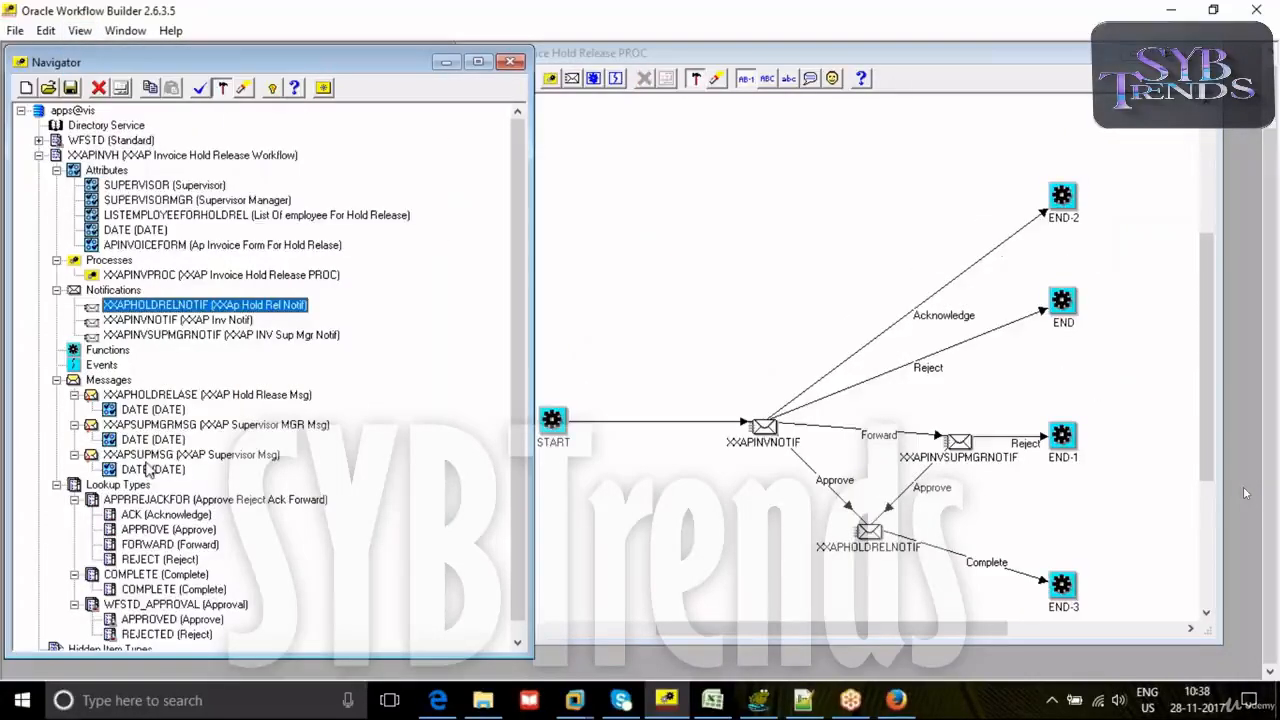
double_click(91, 426)
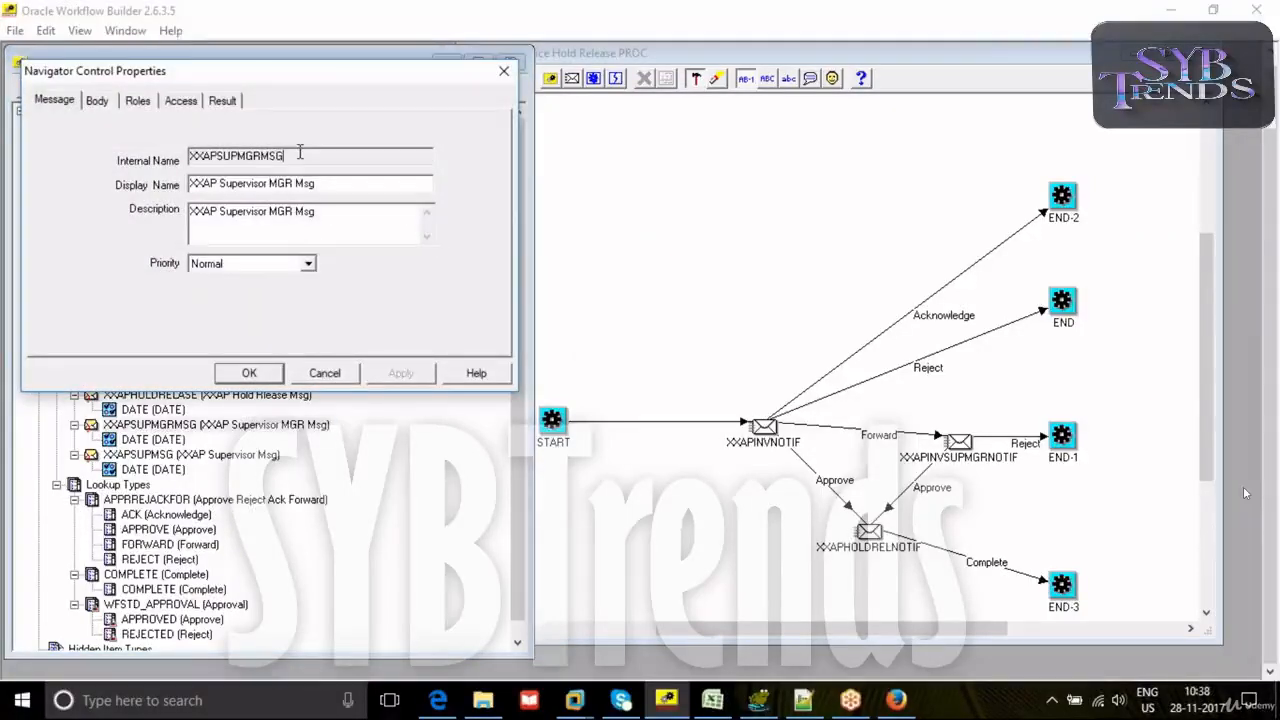
double_click(261, 155)
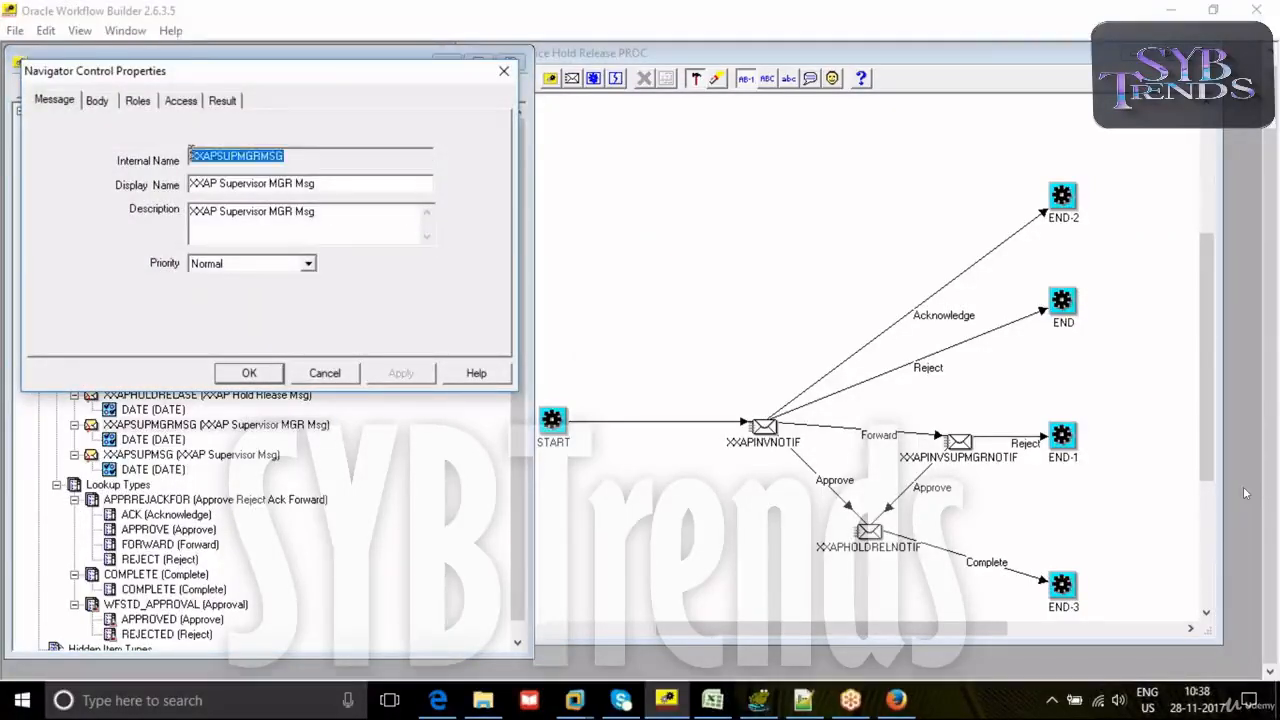
left_click(503, 71)
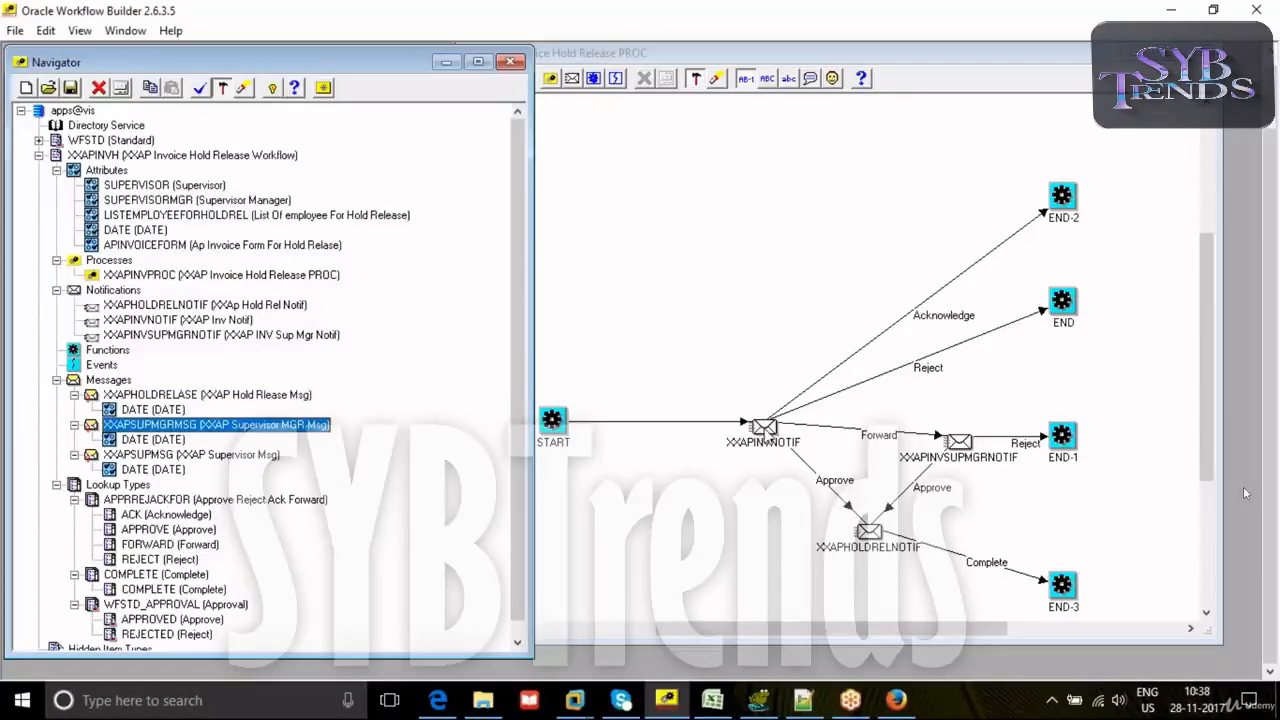
- Reselect XXAP Supervisor MGR Msg as the message of the XXAPINVSUPMGRNOTIF node and save the node properties
left_click(958, 441)
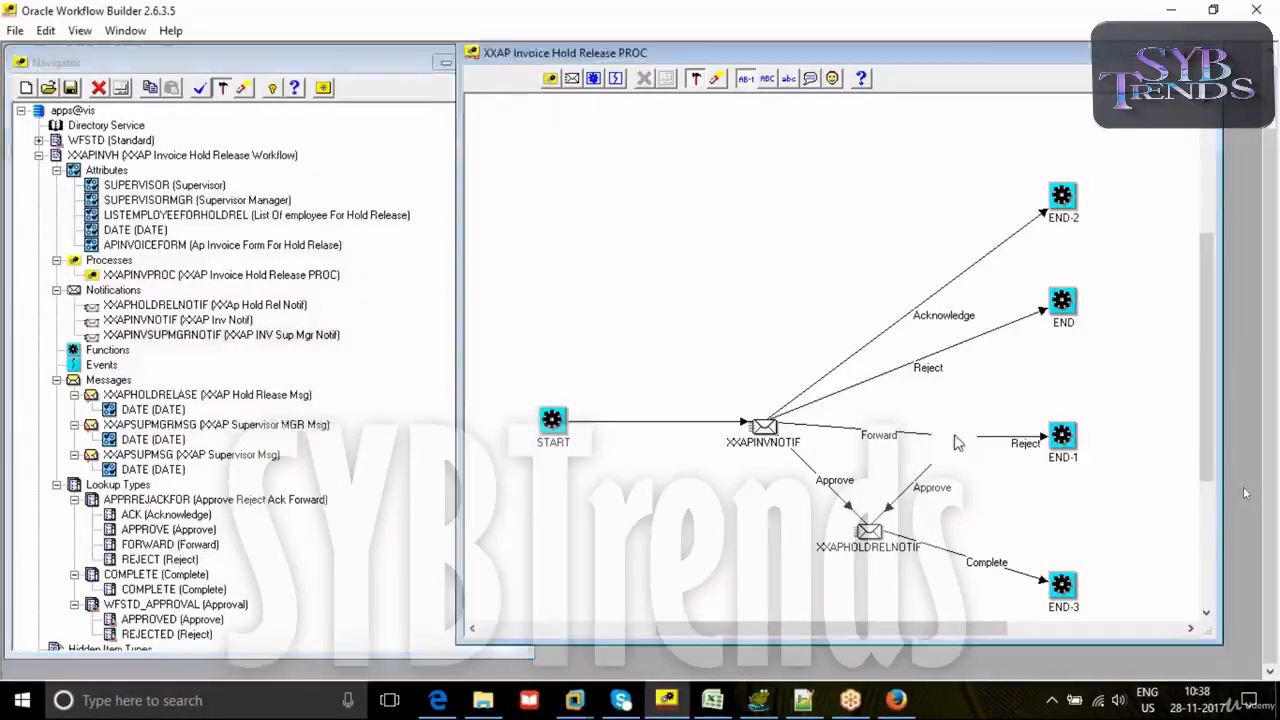
double_click(958, 441)
left_click(360, 322)
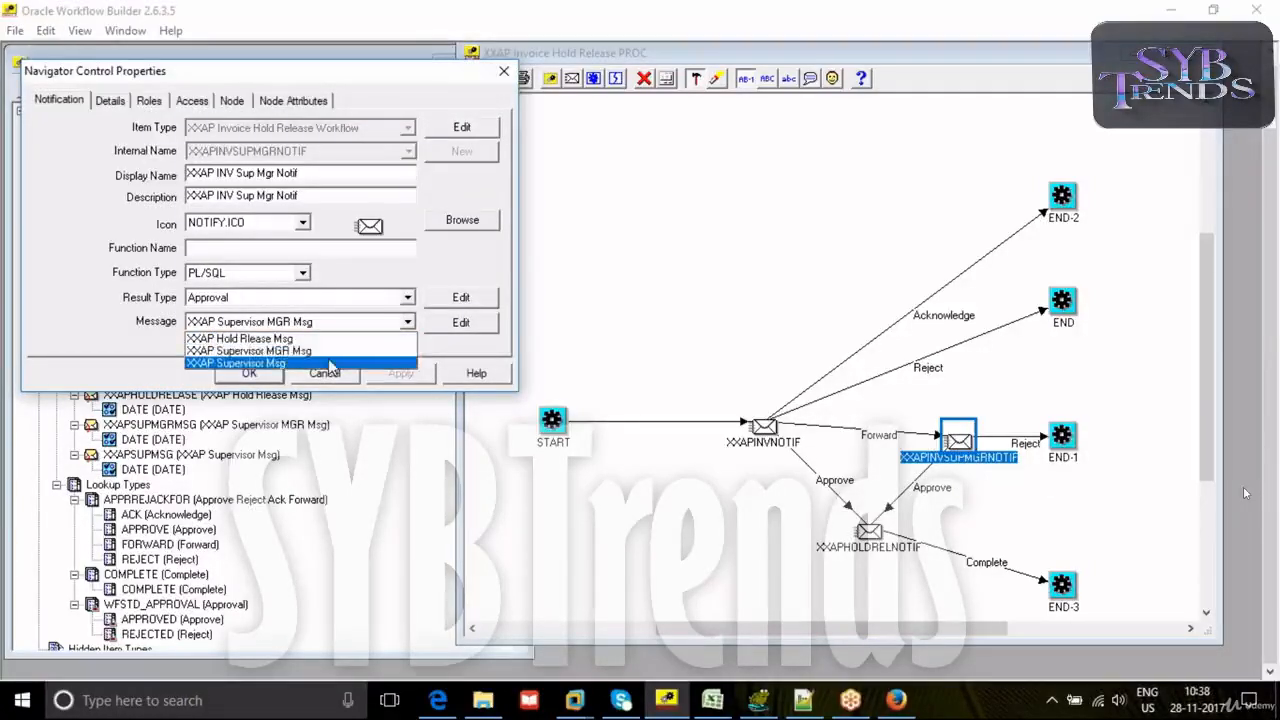
left_click(328, 363)
left_click(332, 331)
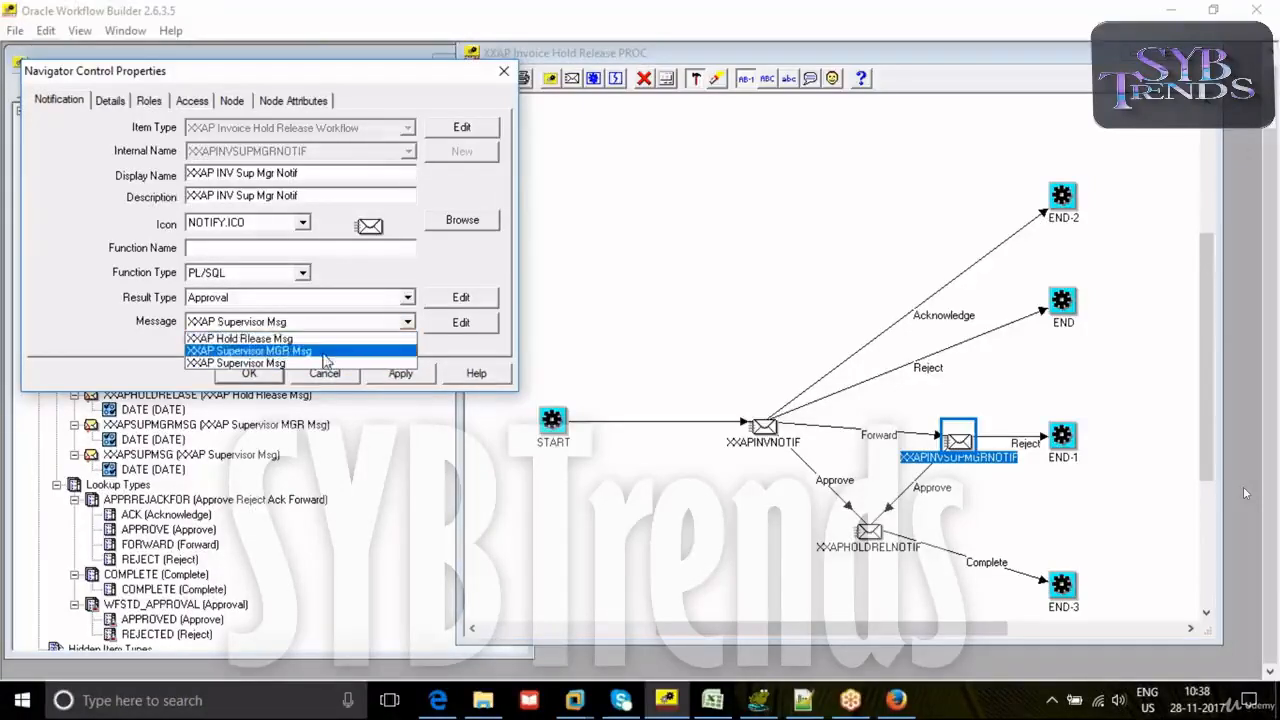
left_click(335, 351)
left_click(395, 374)
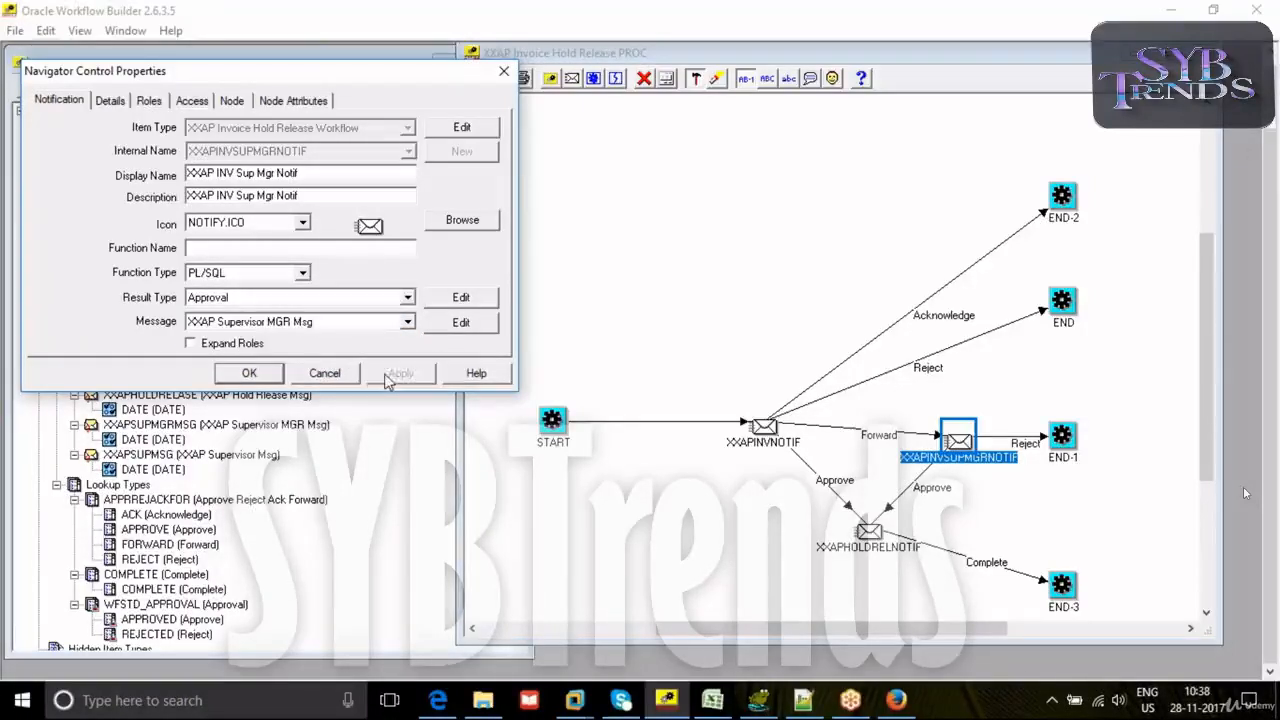
left_click(252, 374)
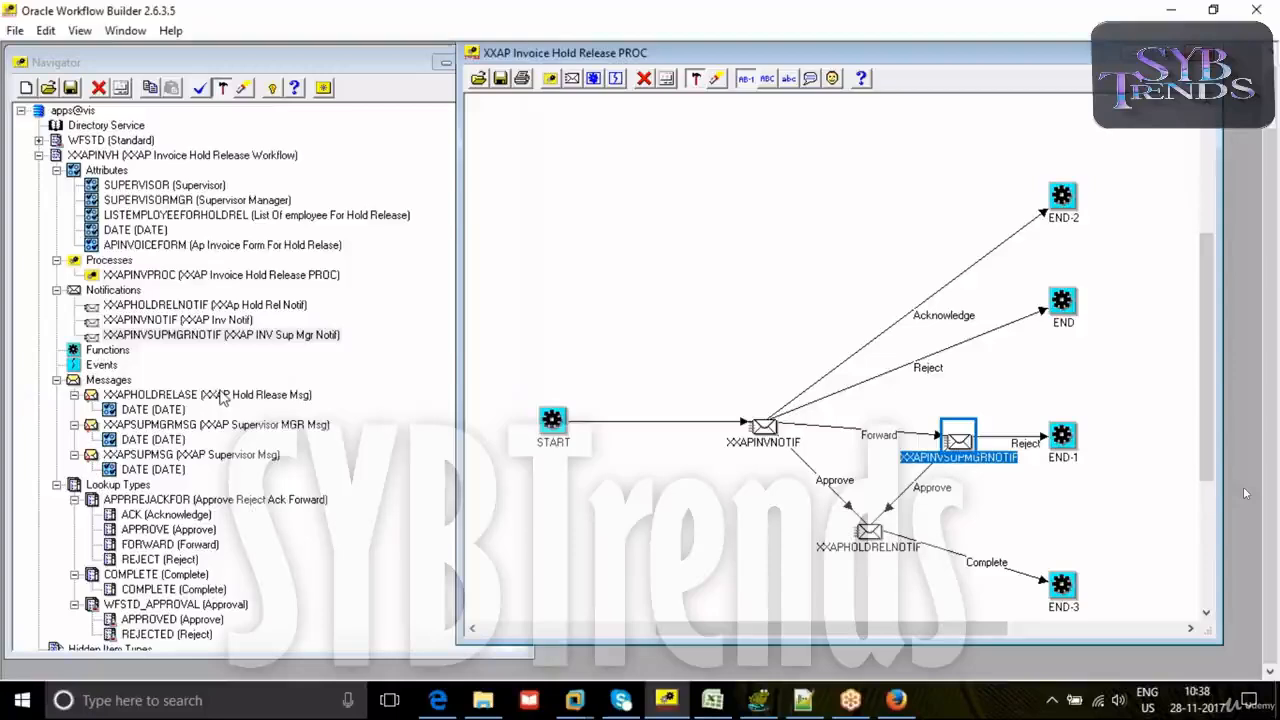
- Check the internal names of the XXAP Supervisor Msg and XXAP Supervisor MGR Msg messages
double_click(91, 456)
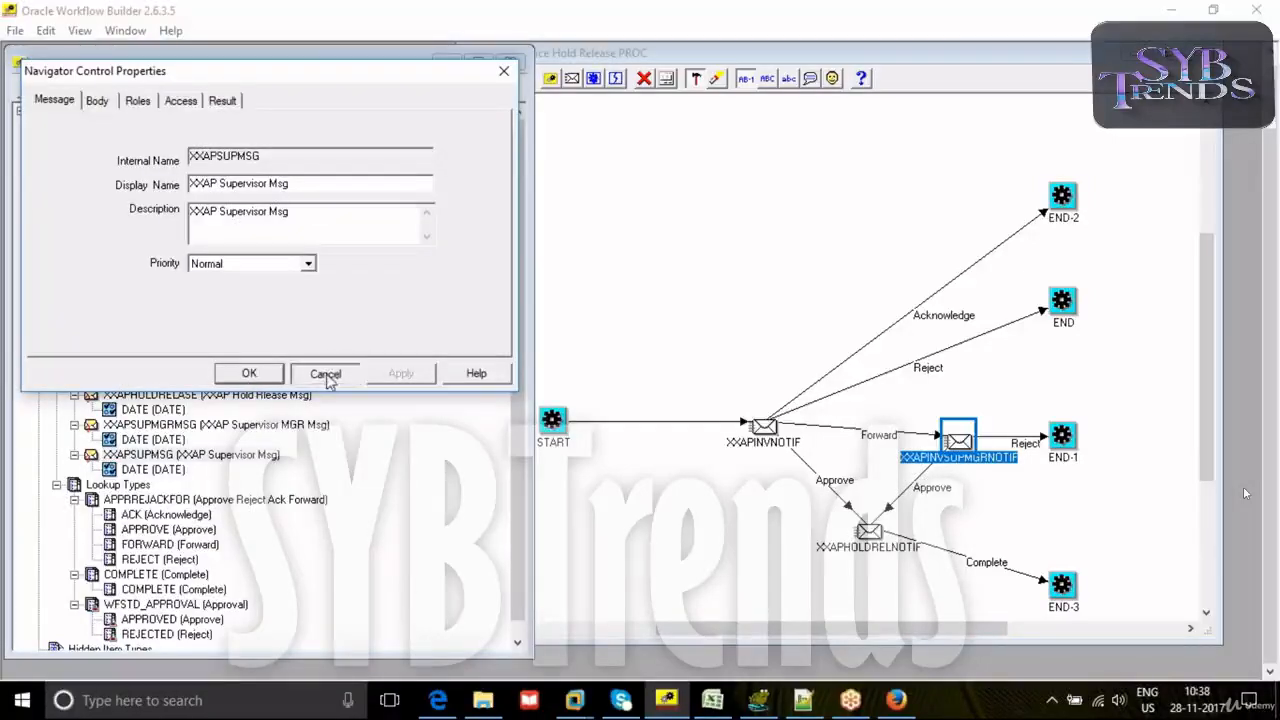
left_click(325, 374)
double_click(200, 424)
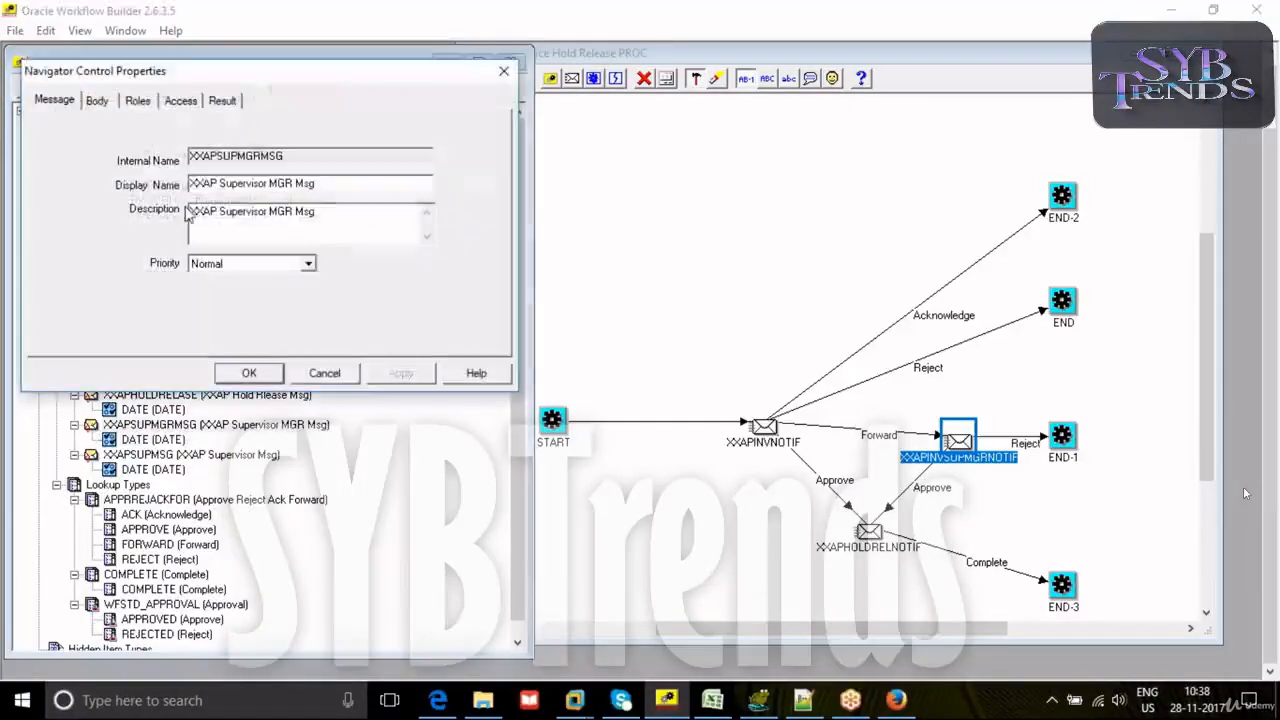
left_click(249, 373)
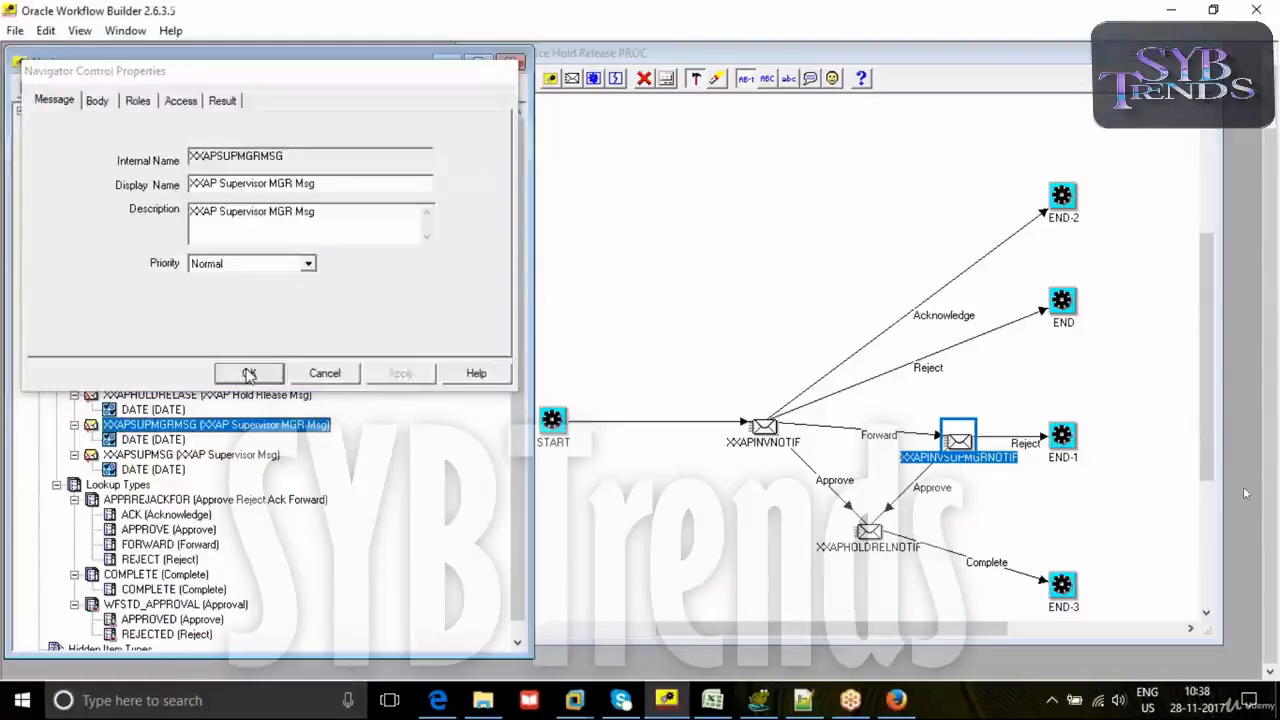
left_click(690, 239)
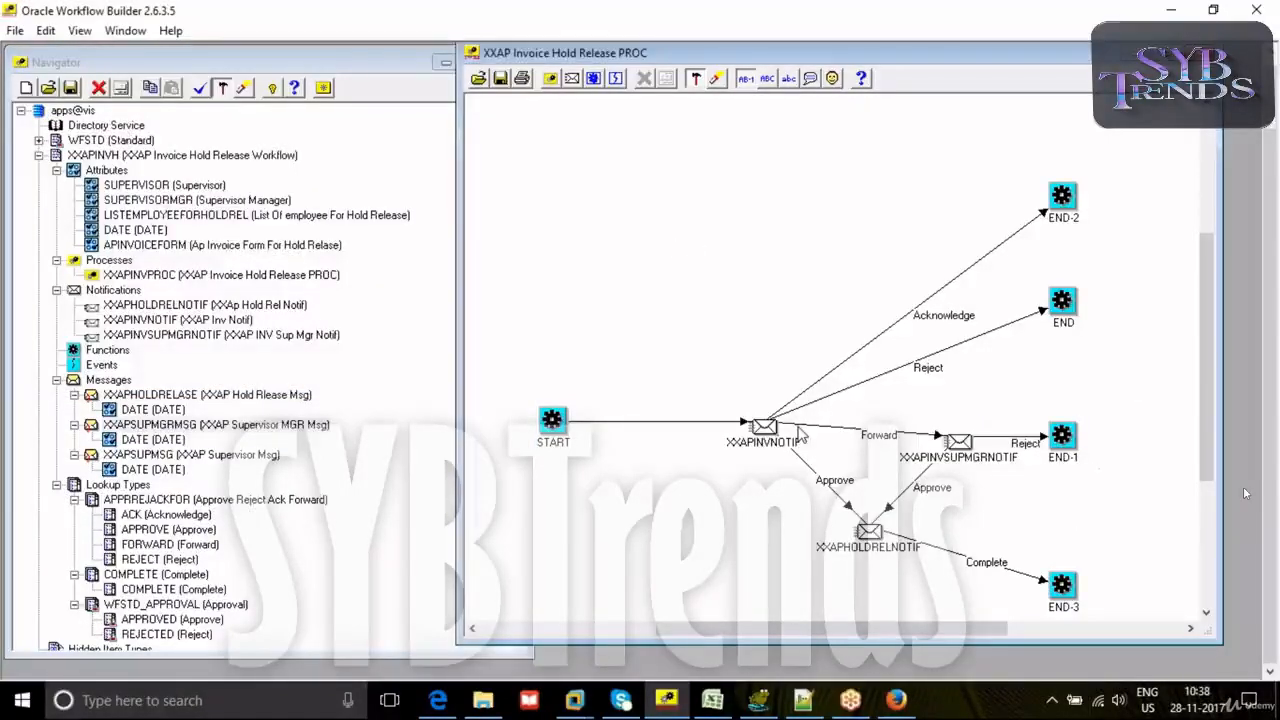
- Validate the workflow design and dismiss the validation result
left_click(204, 94)
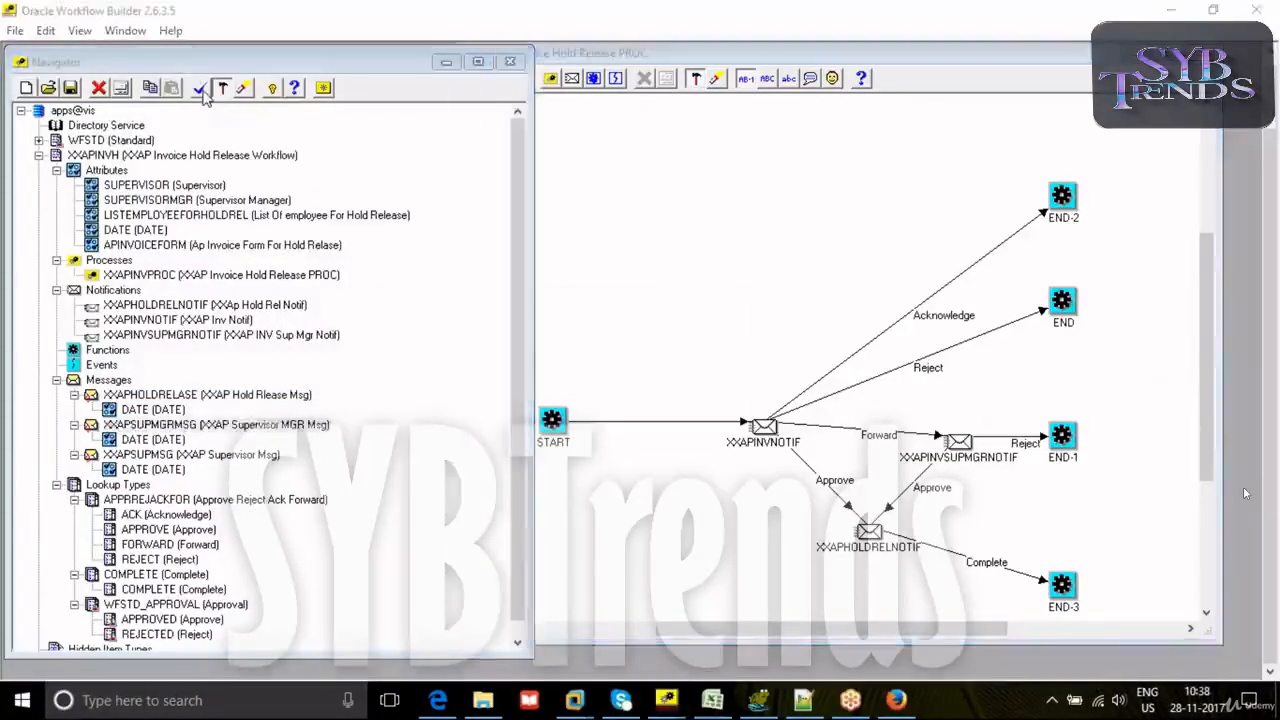
left_click(200, 89)
left_click(680, 406)
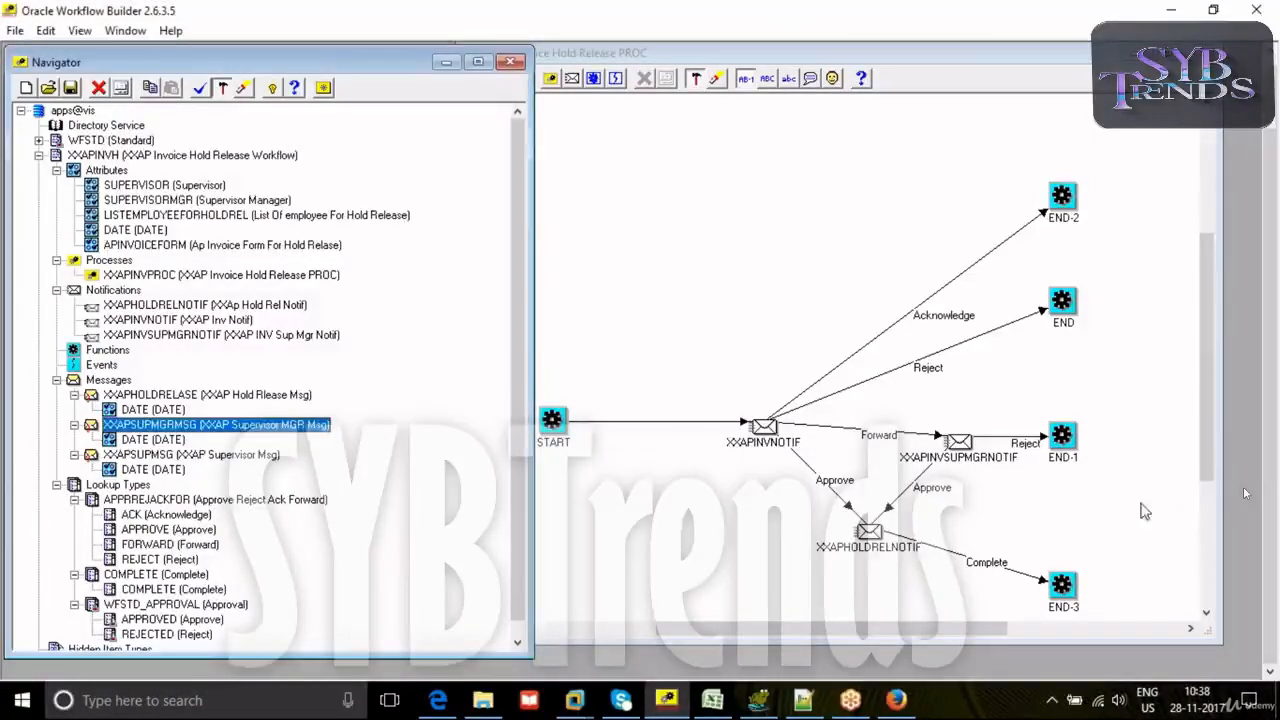
- Save the workflow to the database with user apps, the account password and connect string vis
left_click(15, 30)
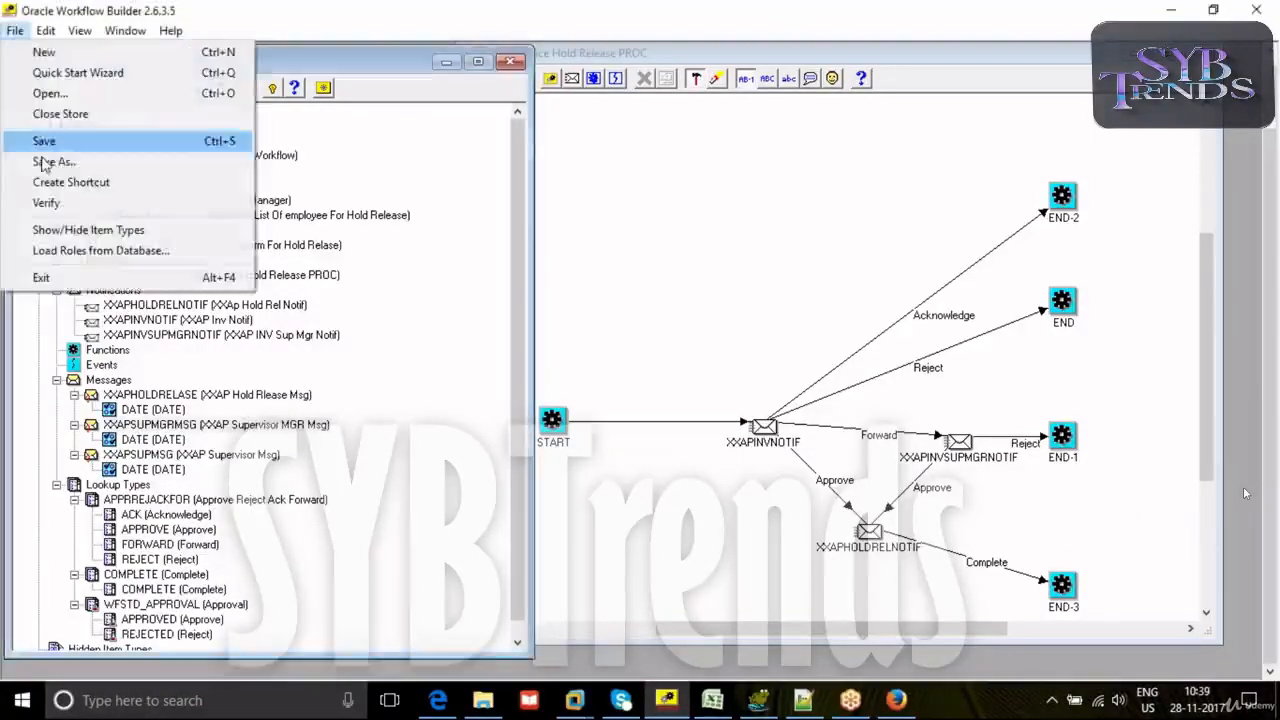
left_click(52, 162)
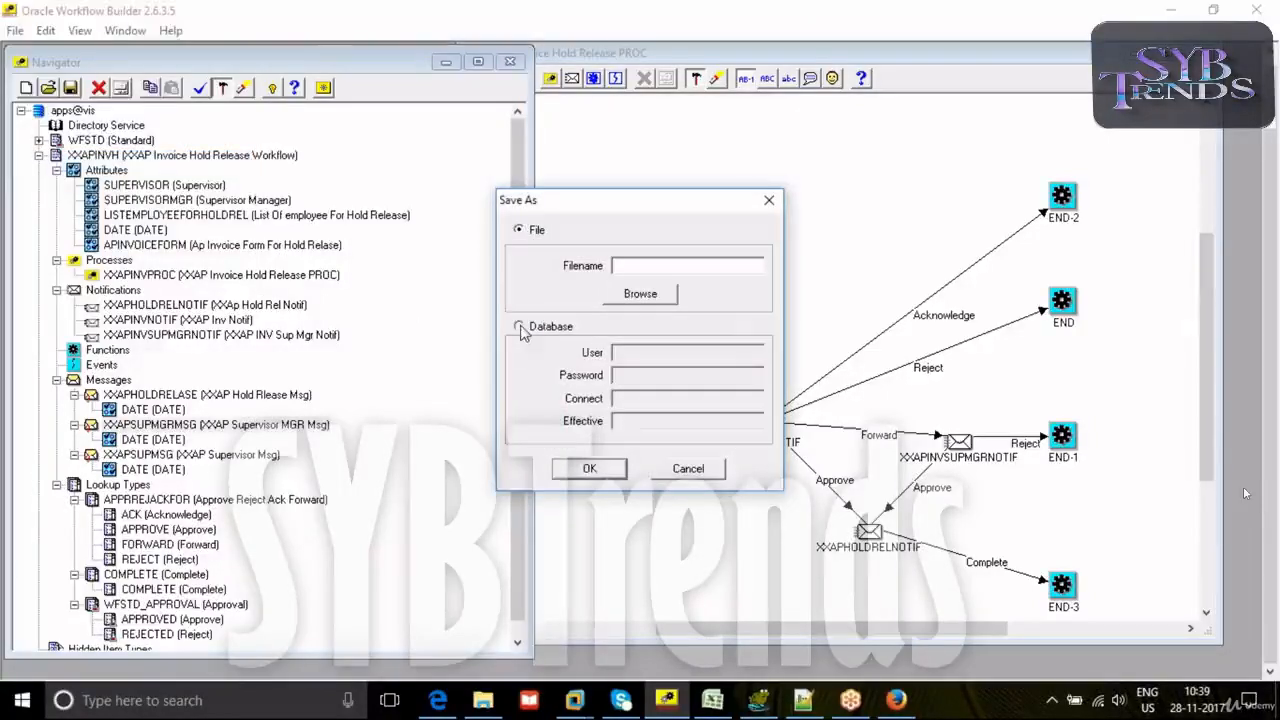
left_click(520, 328)
left_click(616, 352)
type("apps")
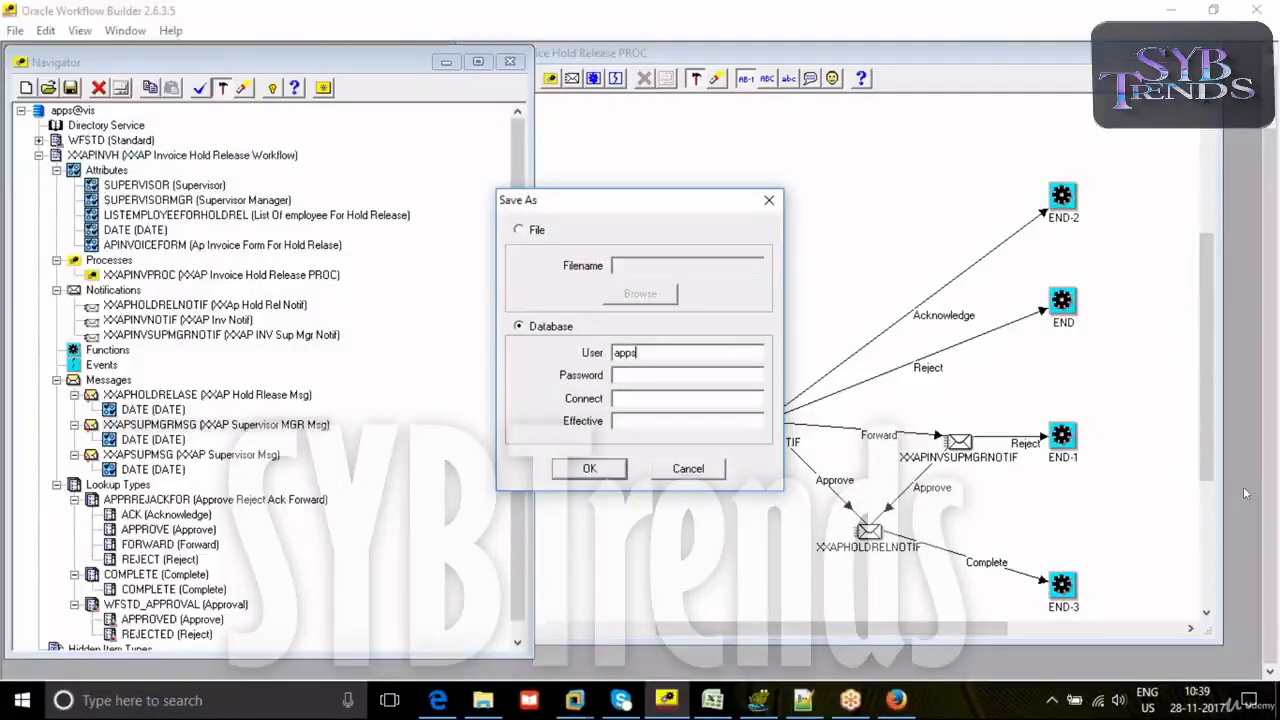
type("apps")
key("Tab")
type("vis")
left_click(580, 476)
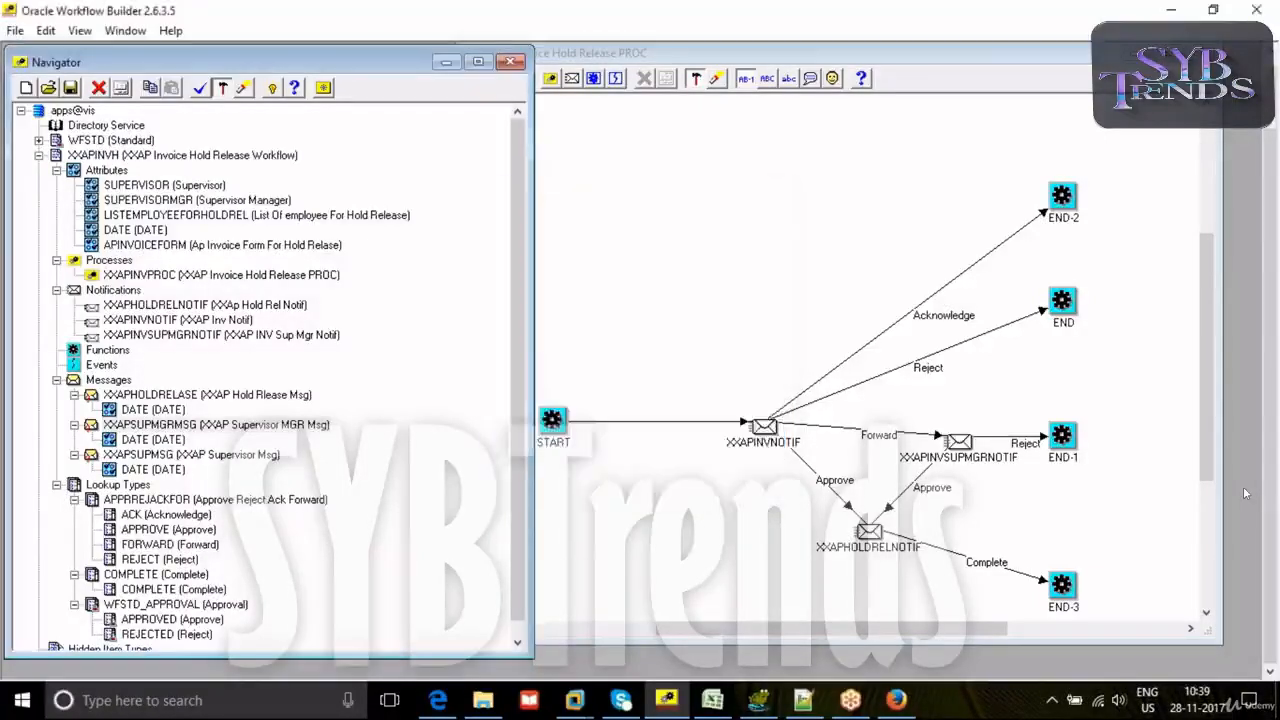
- Check the properties of the Ap Invoice Form For Hold Relase attribute and close them without changes
left_click(150, 424)
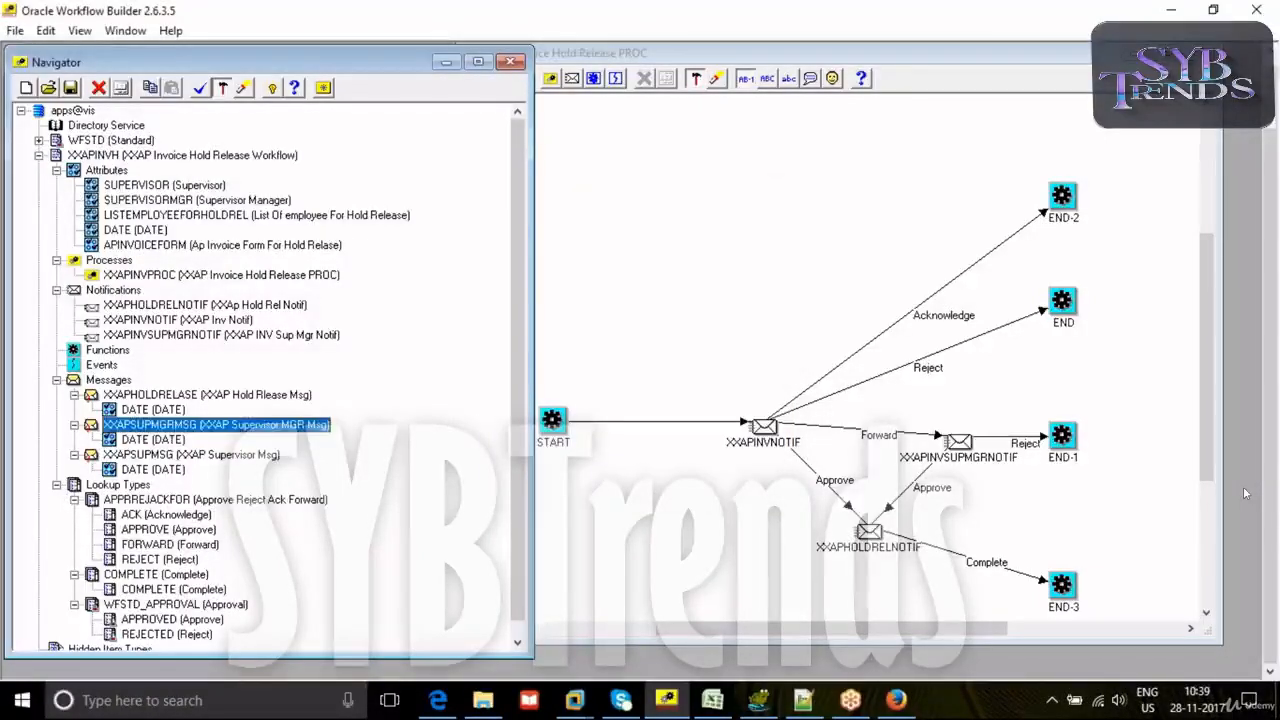
left_click(658, 287)
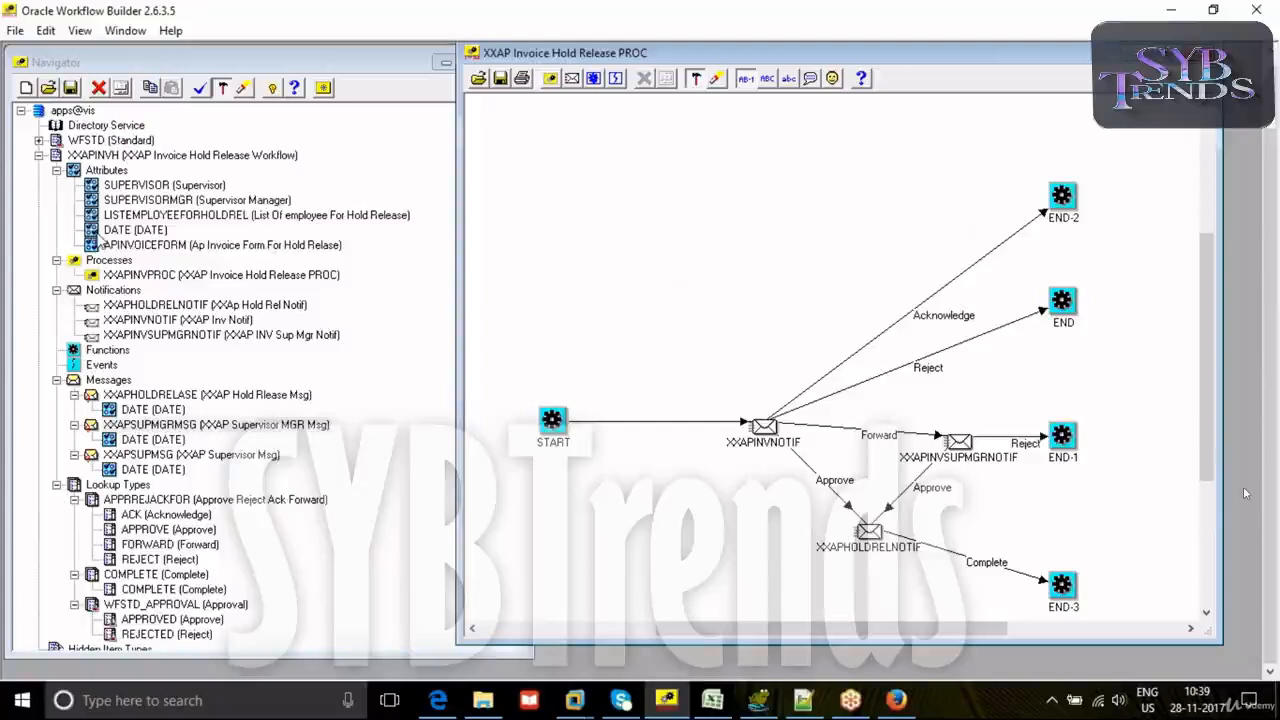
left_click(97, 243)
double_click(94, 245)
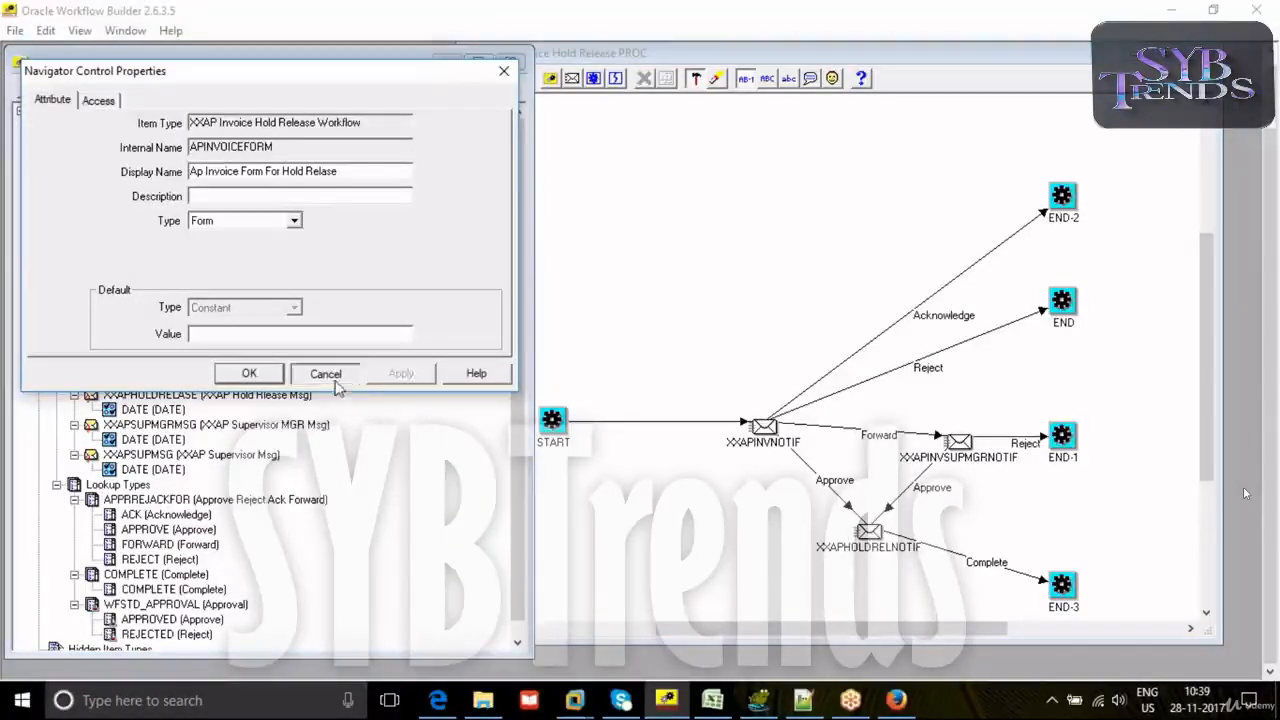
left_click(324, 372)
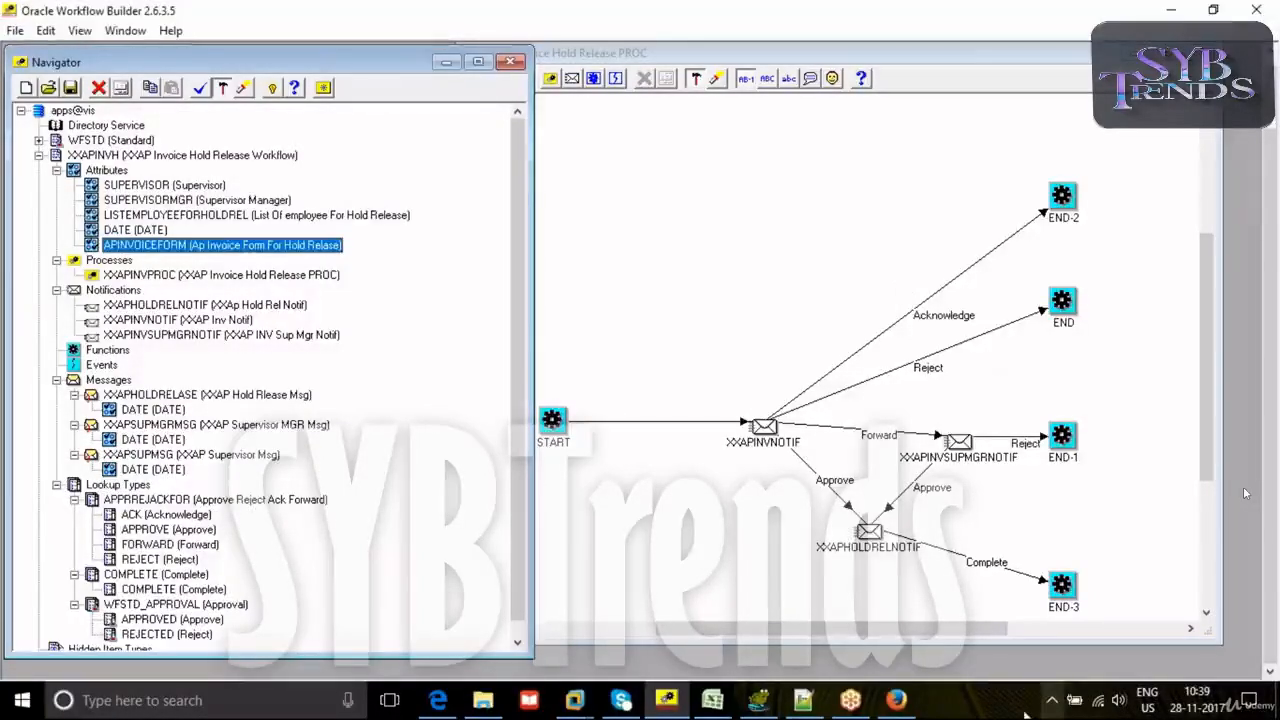
- Switch to Oracle E-Business Suite in Firefox and look through the responsibilities available to SYSADMIN
left_click(896, 700)
left_click_drag(310, 323, 312, 568)
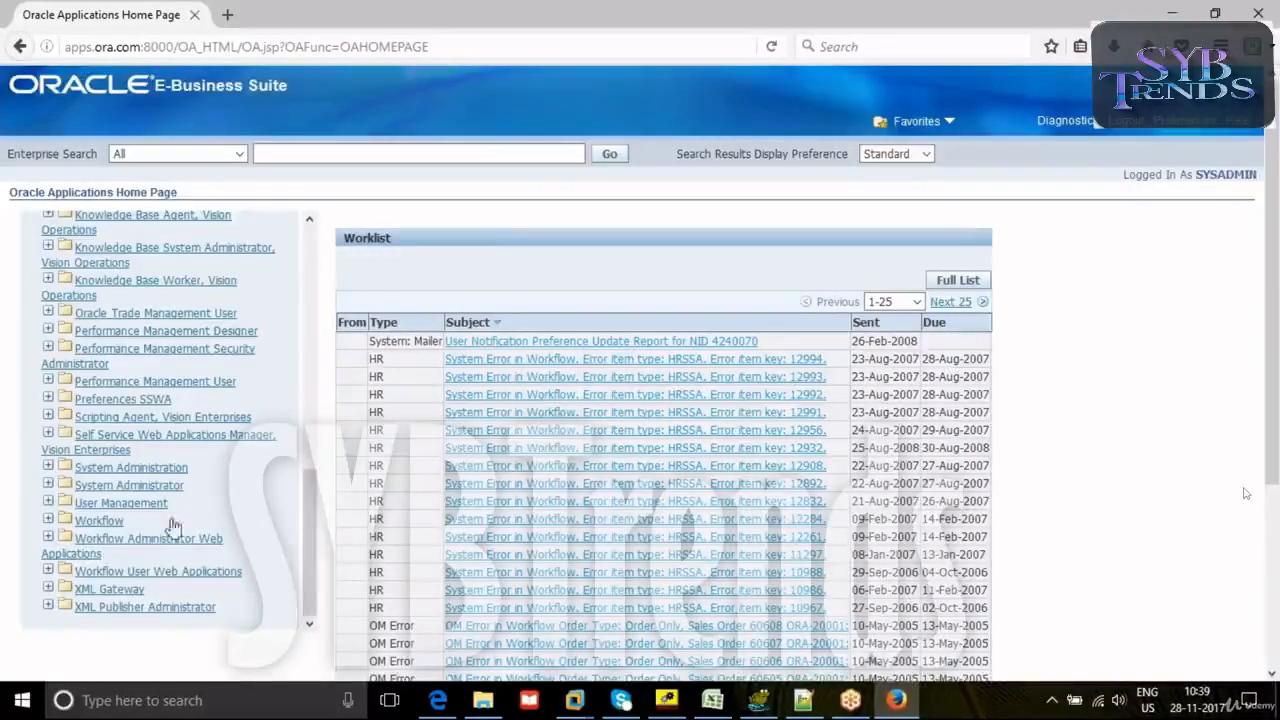
left_click(105, 399)
scroll(100, 390, "up", 3)
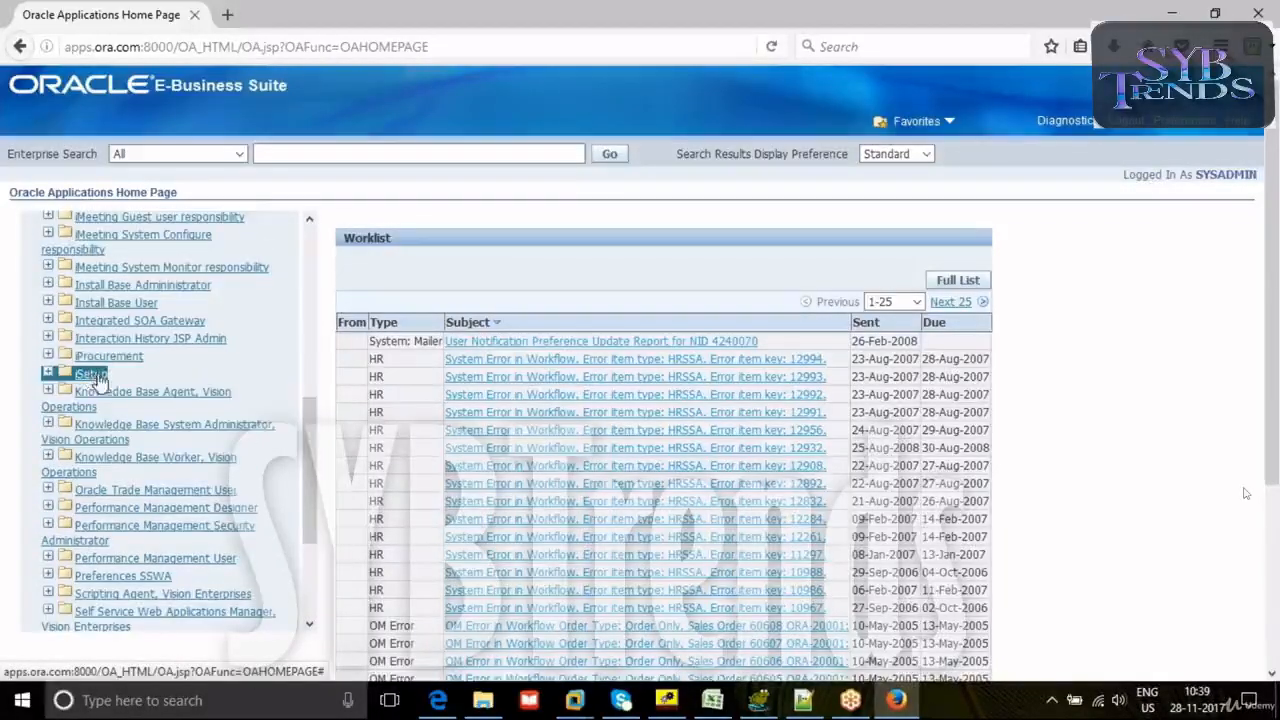
scroll(97, 390, "down", 2)
scroll(109, 458, "down", 5)
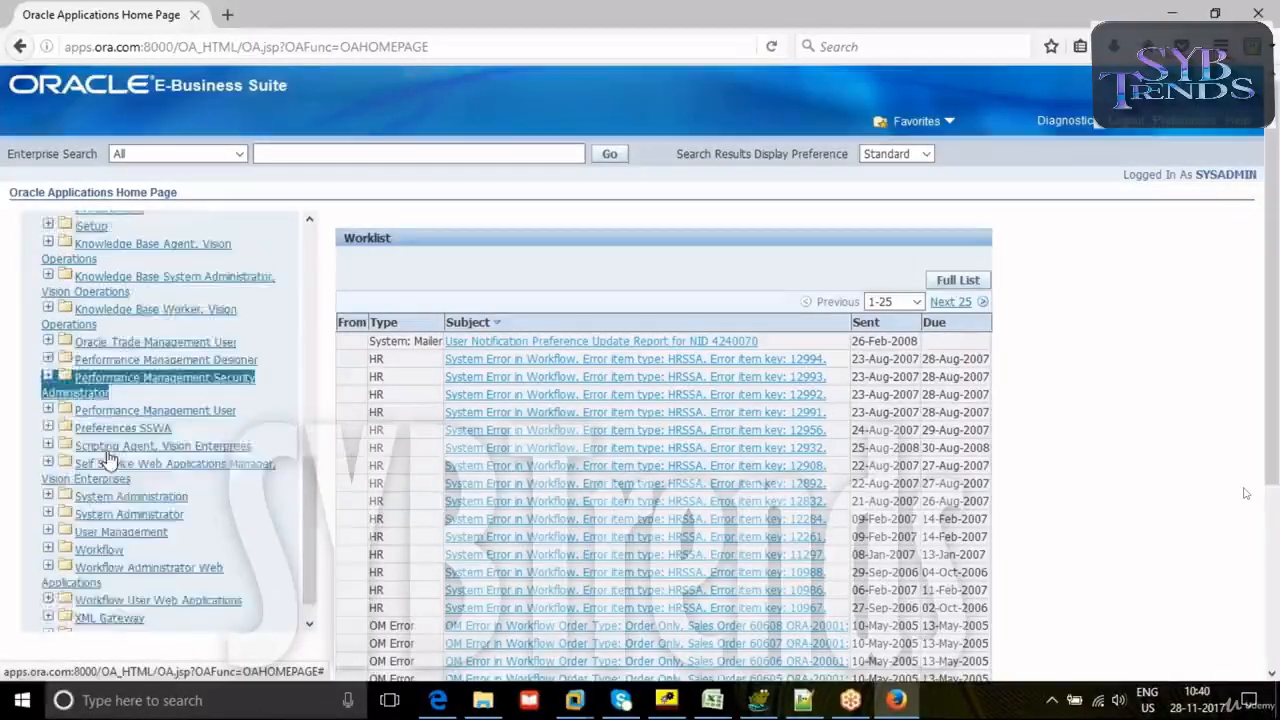
scroll(108, 455, "up", 3)
scroll(106, 447, "up", 6)
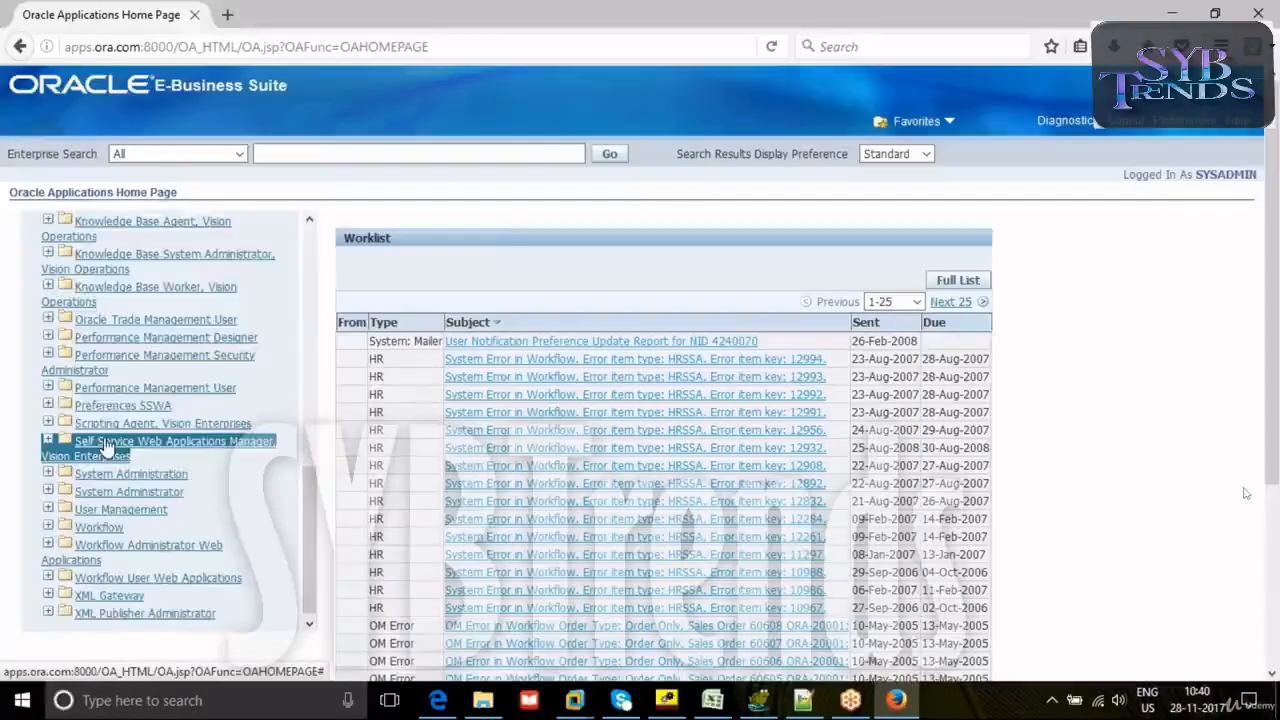
scroll(104, 442, "up", 5)
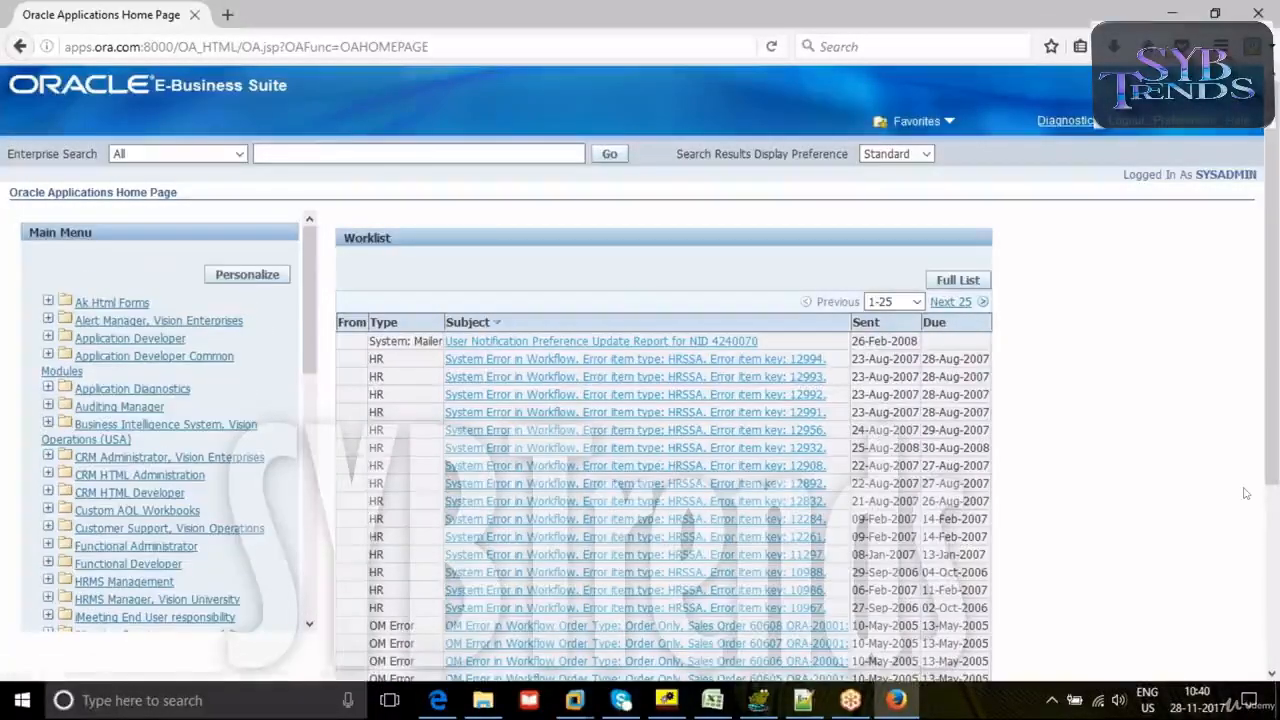
- Log out of the SYSADMIN session and log in to E-Business Suite as OPERATIONS
left_click(1125, 122)
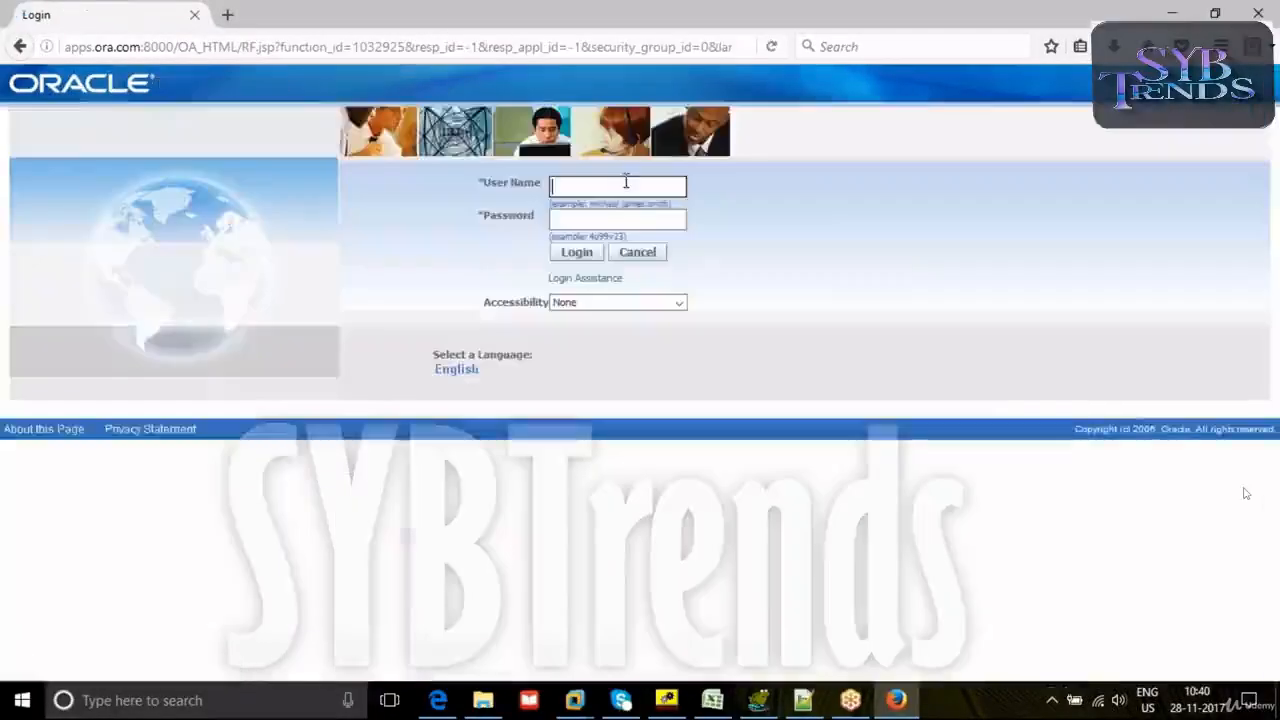
left_click(600, 189)
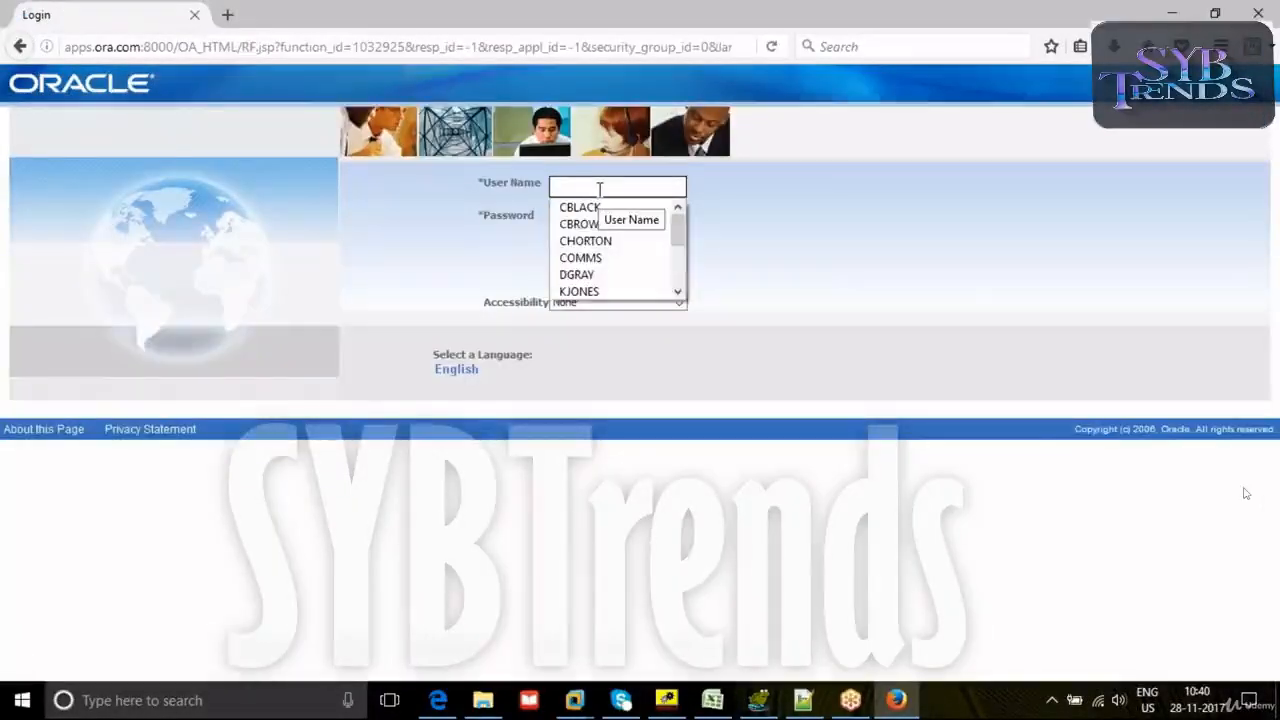
type("o")
key("Down")
key("Return")
left_click(578, 255)
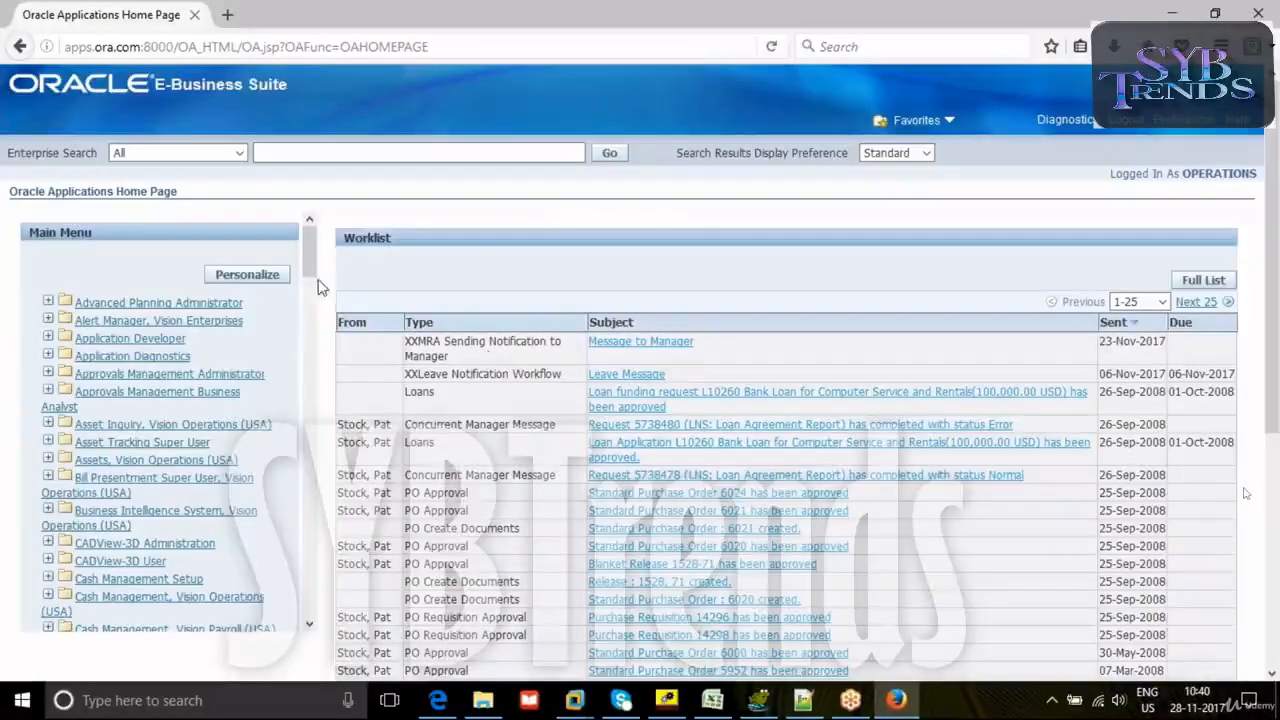
- Launch Oracle Applications forms by opening Distribution List under the Alert Manager, Vision Enterprises responsibility
left_click_drag(312, 275, 308, 620)
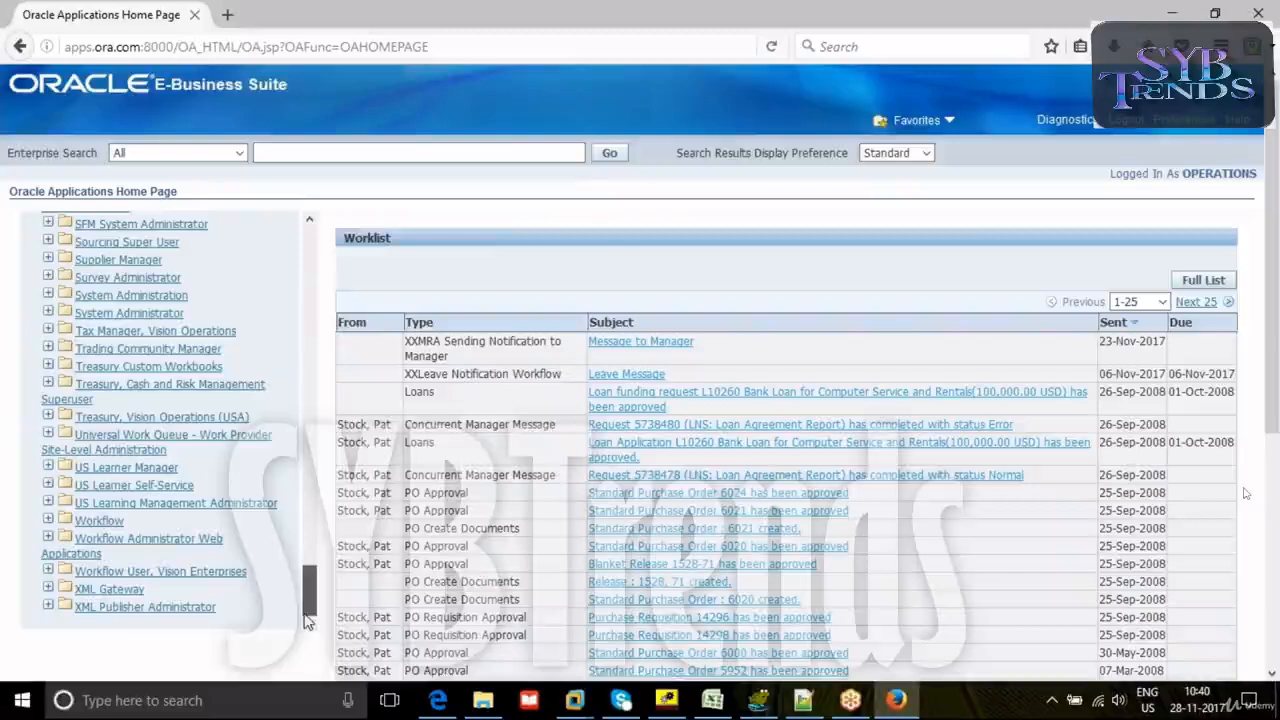
scroll(165, 295, "up", 5)
scroll(163, 295, "up", 10)
scroll(145, 305, "up", 8)
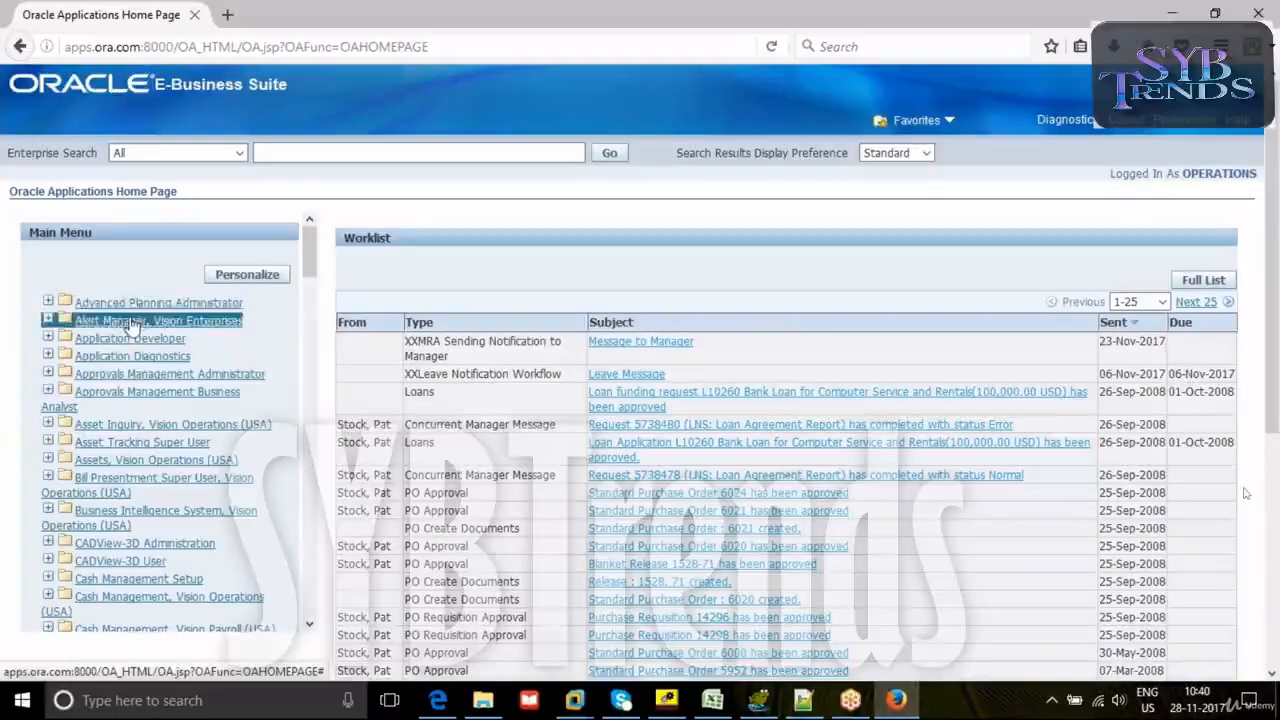
left_click(133, 322)
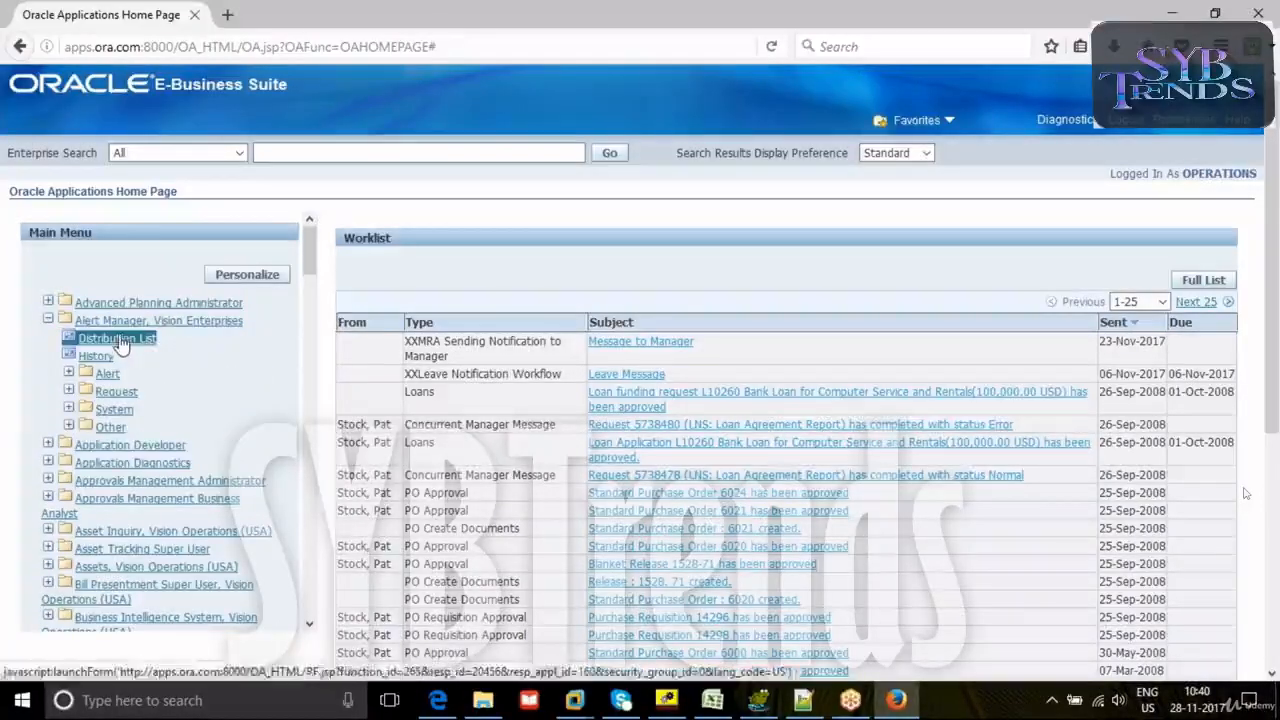
left_click(117, 339)
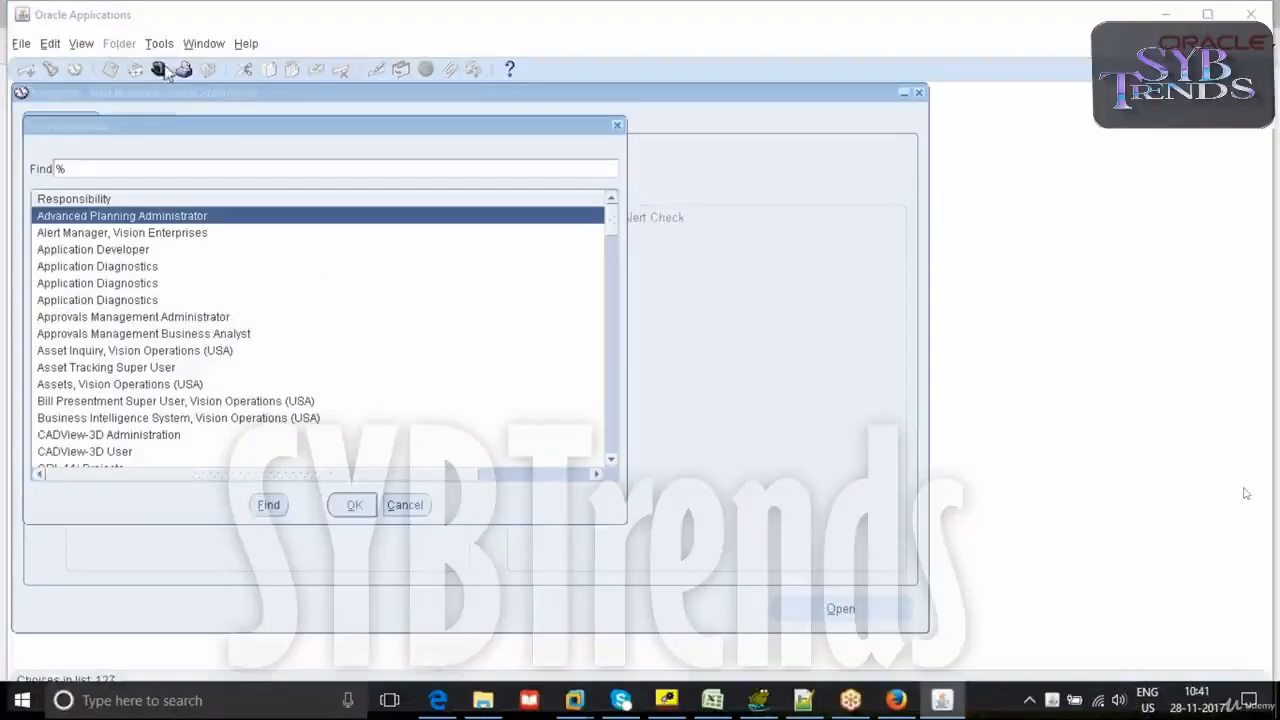
- Switch the responsibility to Payables, Vision Operations (USA)
left_click(100, 266)
type("p")
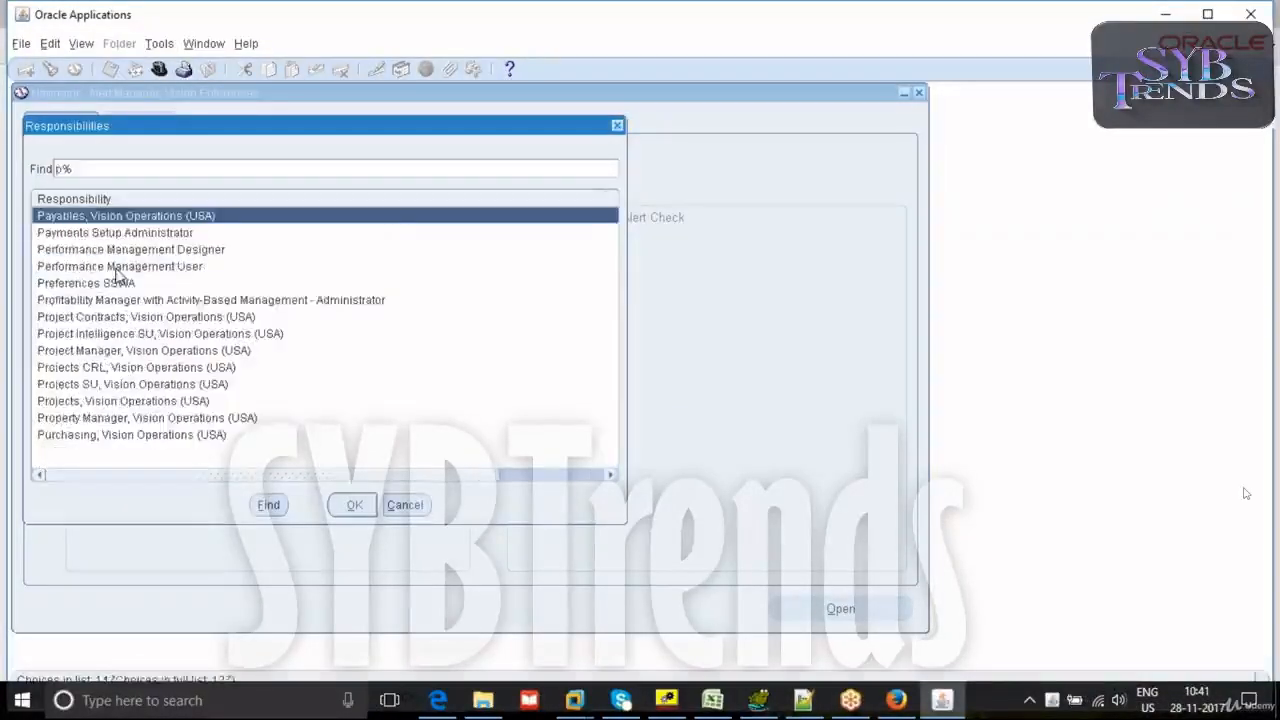
left_click(352, 504)
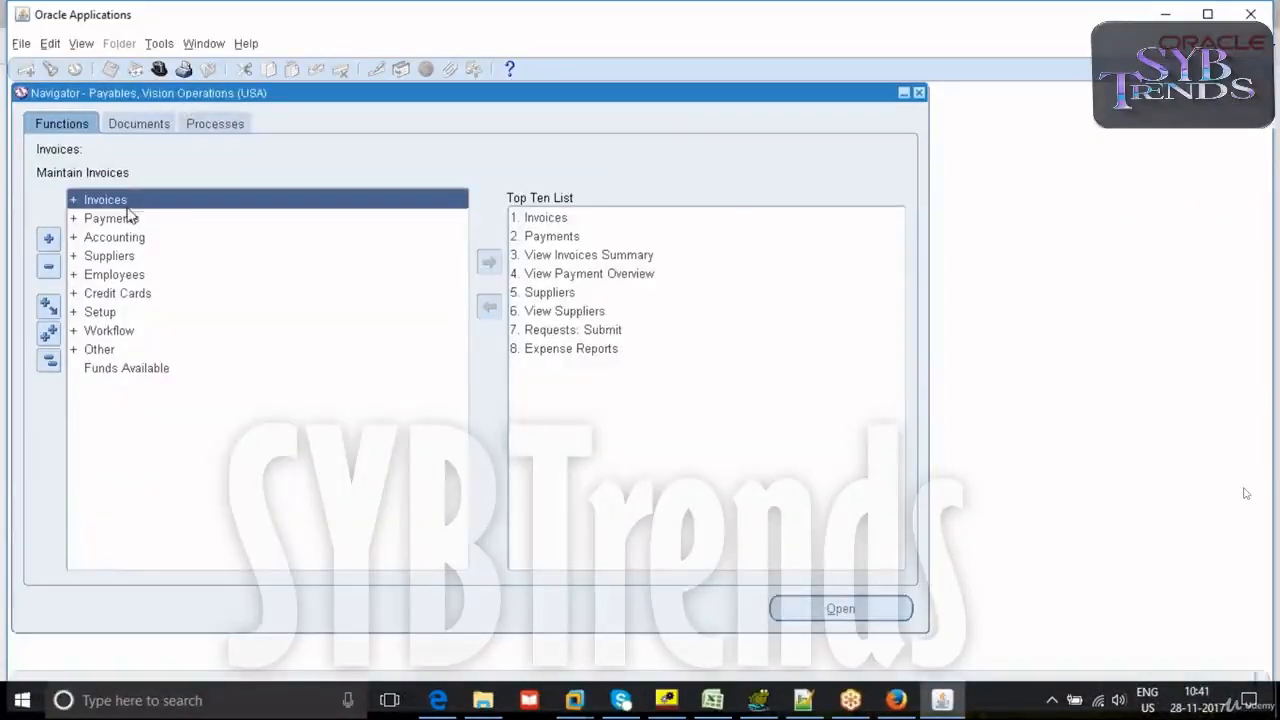
- Open the Invoice Workbench through the Invoices entry functions of the Payables responsibility
double_click(128, 203)
double_click(126, 219)
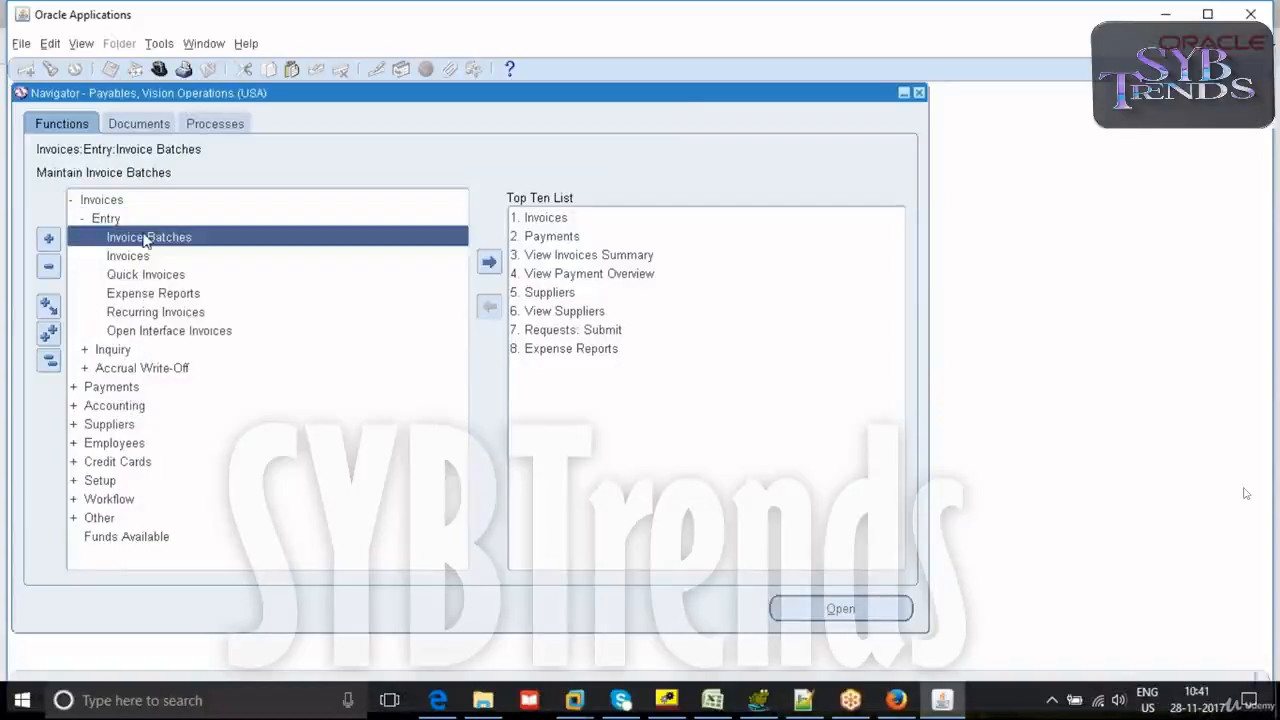
double_click(142, 257)
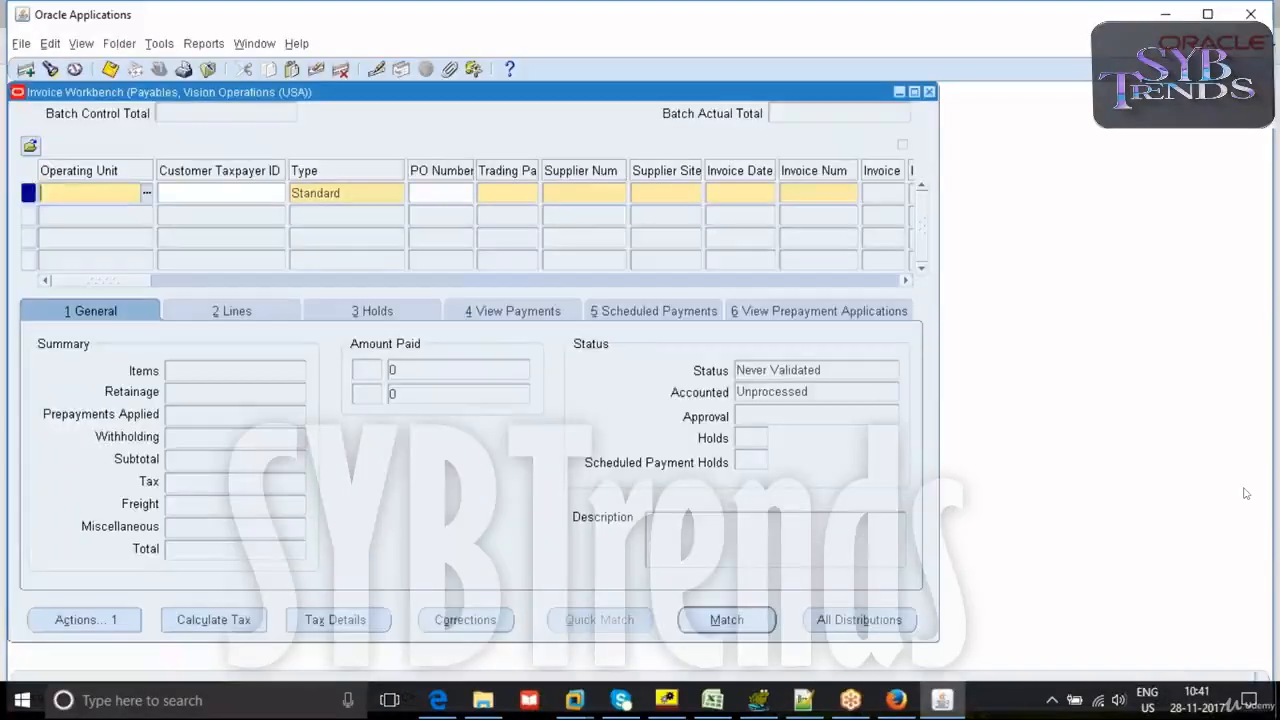
- Look up the Invoice Workbench's internal form name in the About Oracle Applications details
left_click(300, 45)
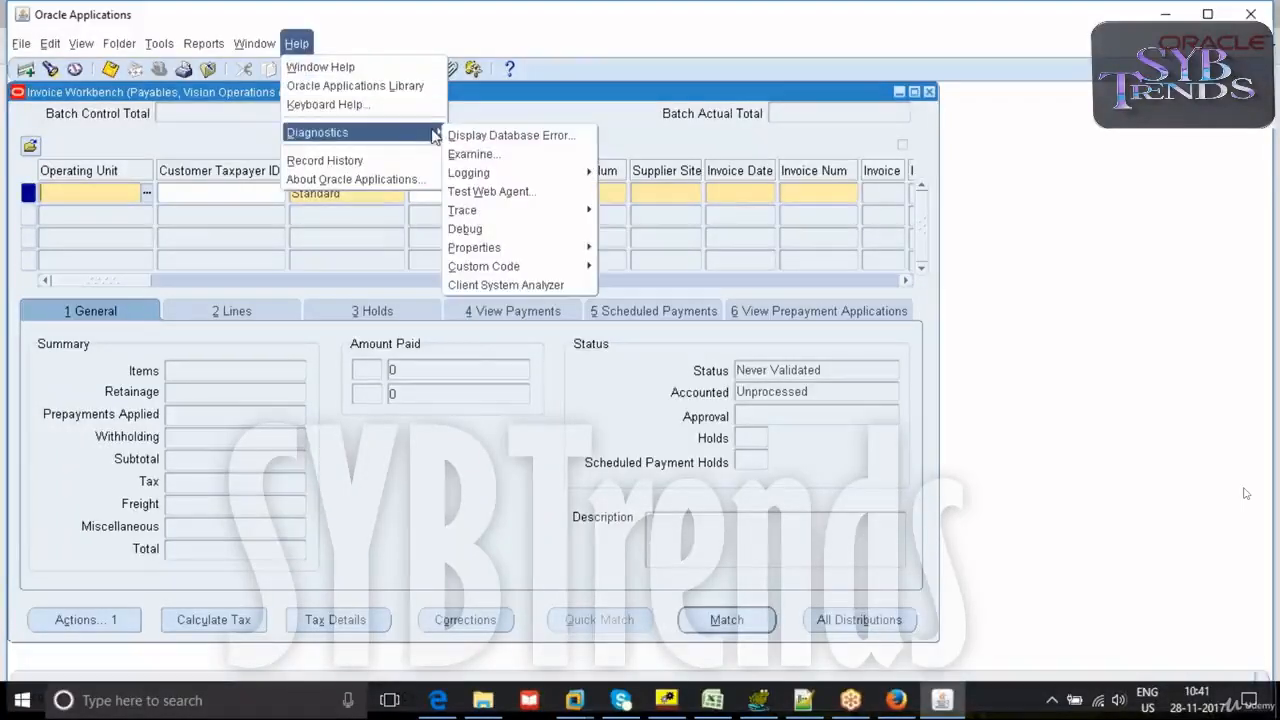
left_click(353, 180)
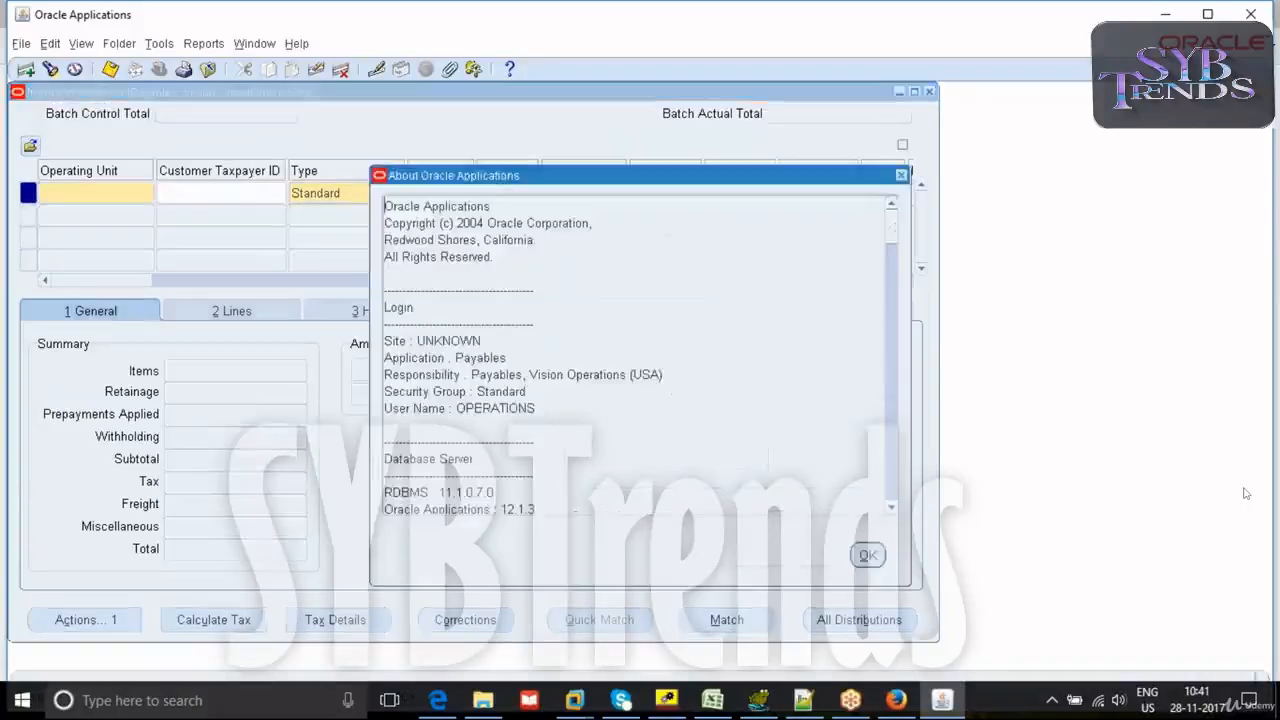
left_click_drag(896, 255, 894, 405)
double_click(505, 324)
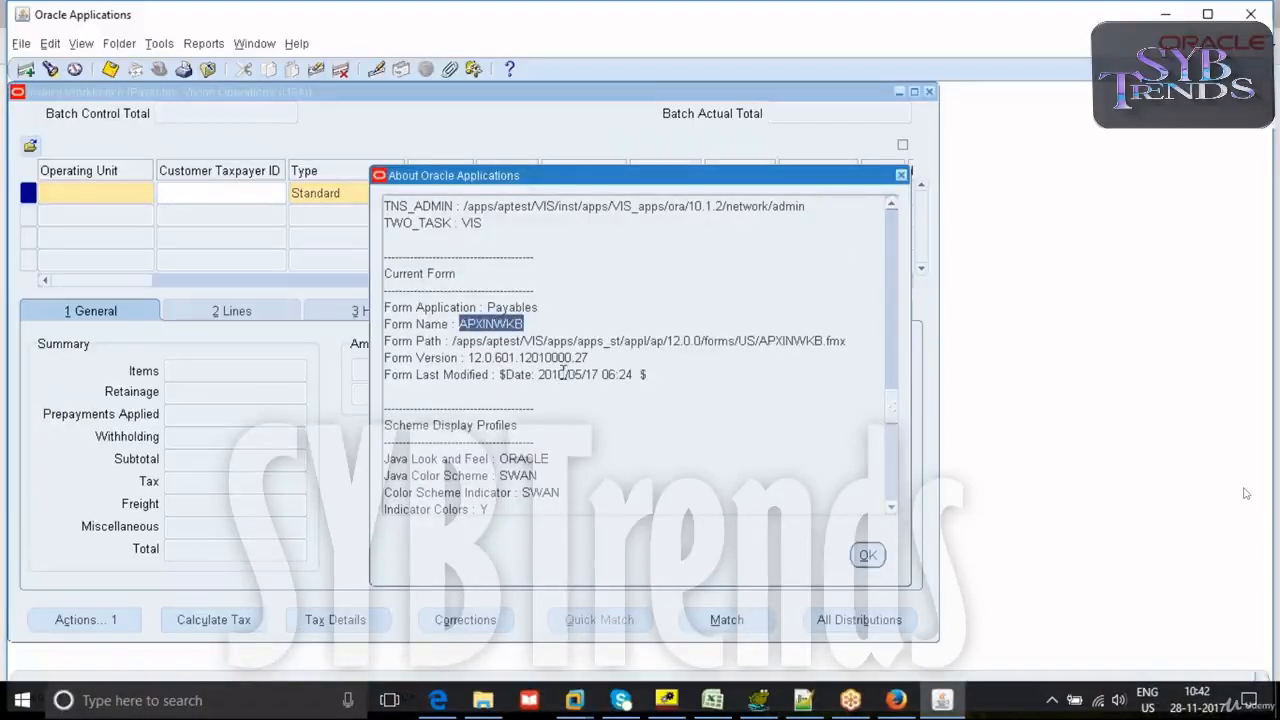
left_click(901, 176)
- Switch to Toad for Oracle and run a query selecting everything from fnd_forms_vl where form_name ='APXINWKB'
left_click(758, 700)
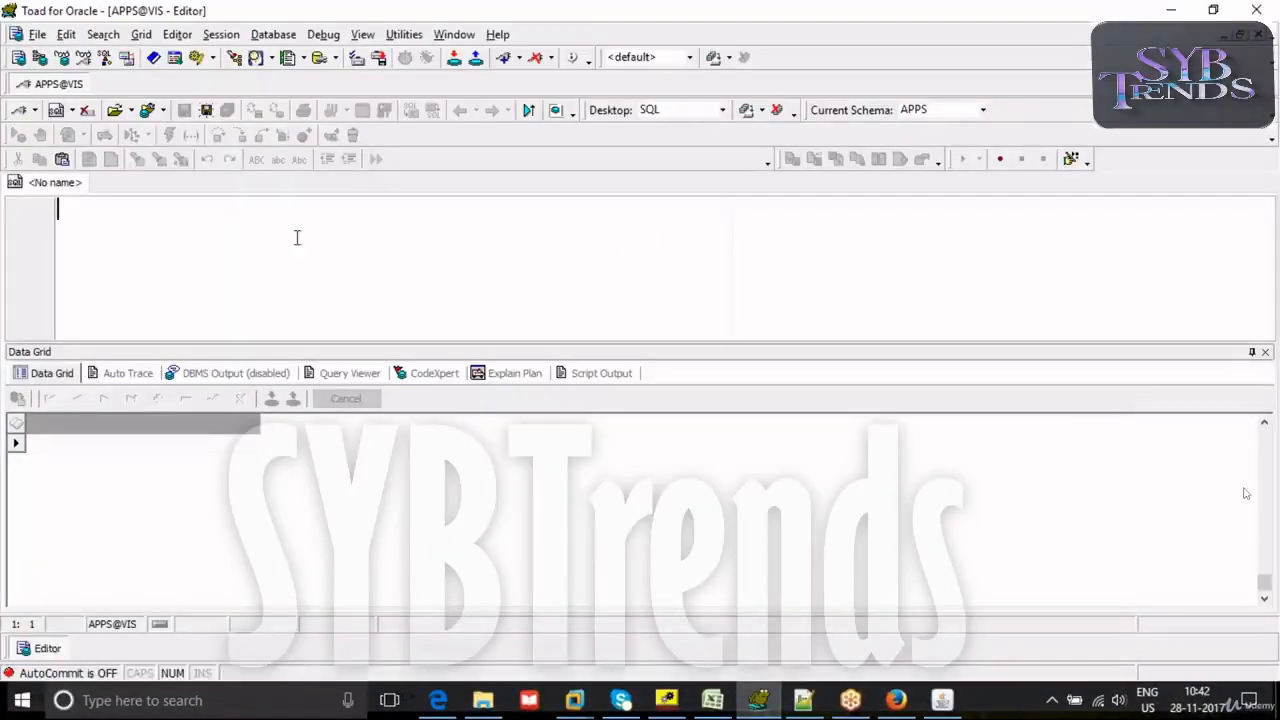
type("select ")
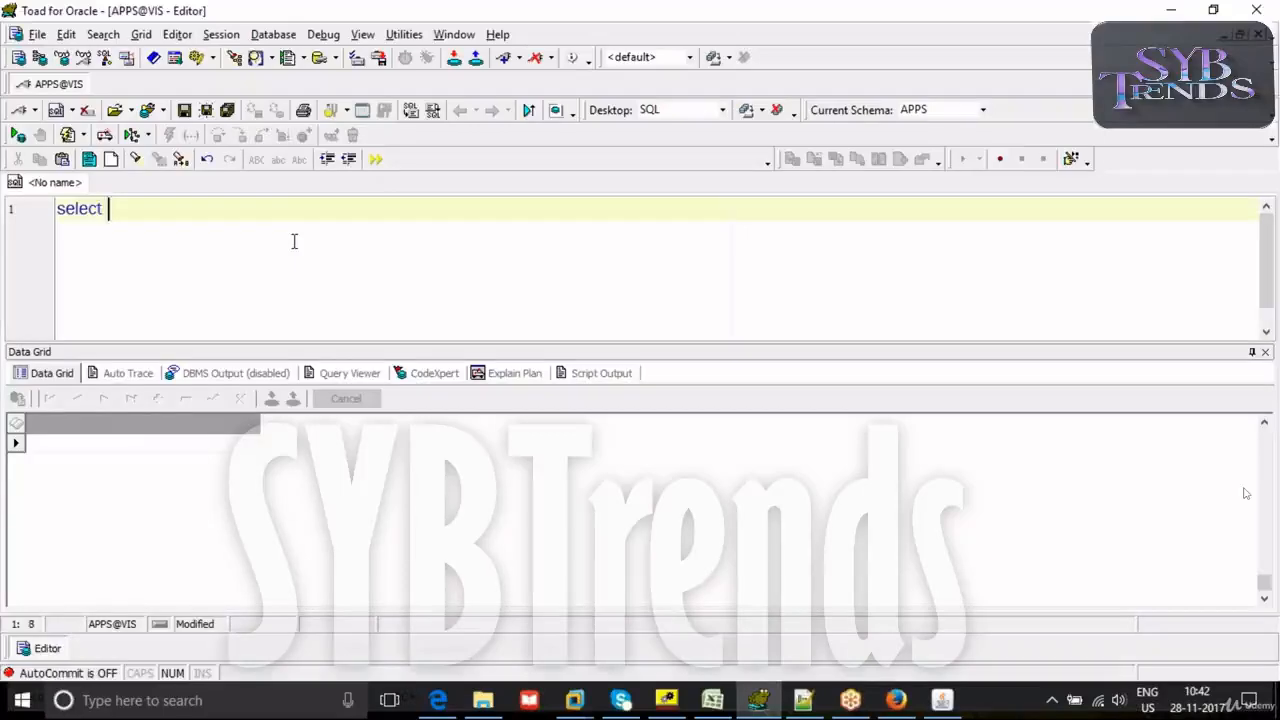
type("*from fnd_forms_vl where form_name ")
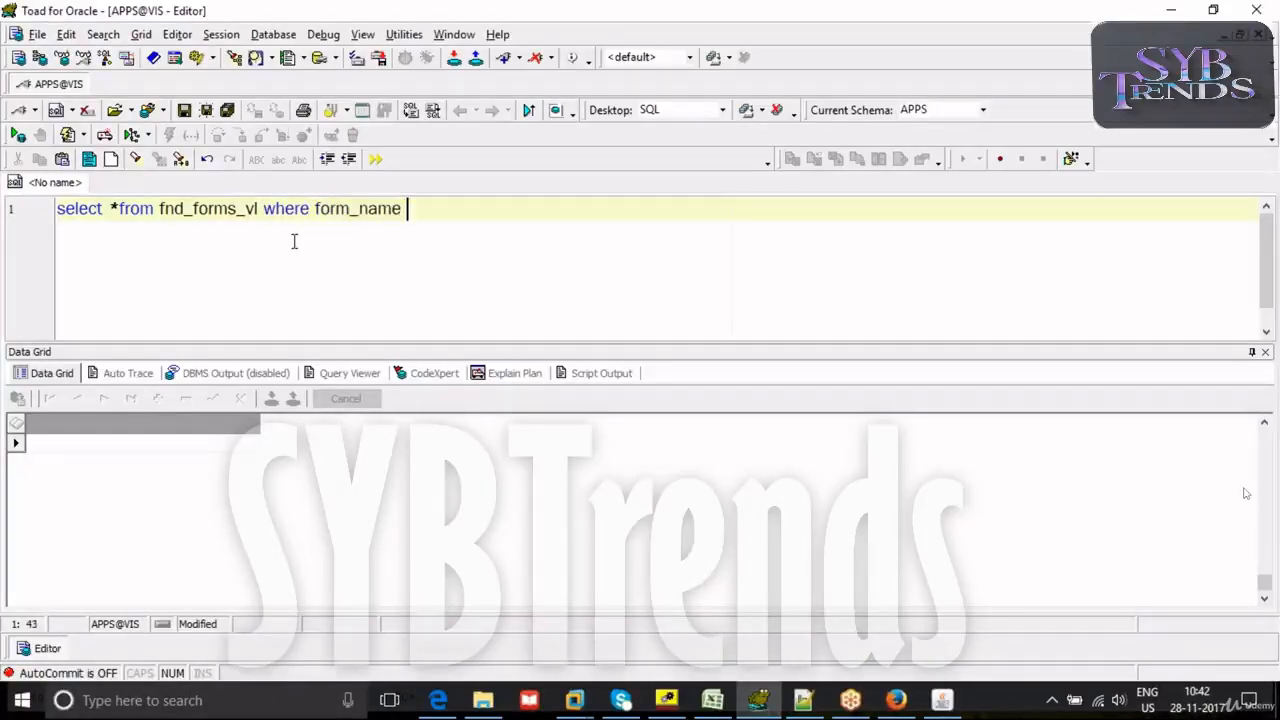
type("='APXINWKB'")
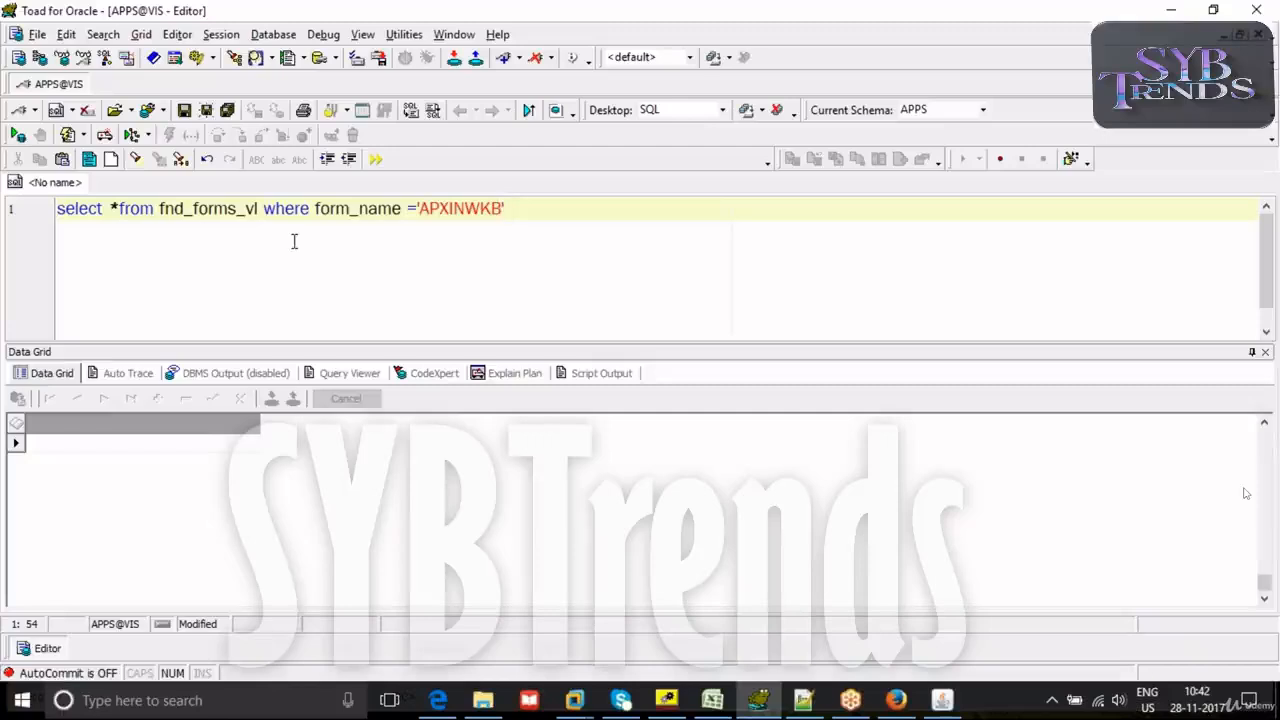
key("F9")
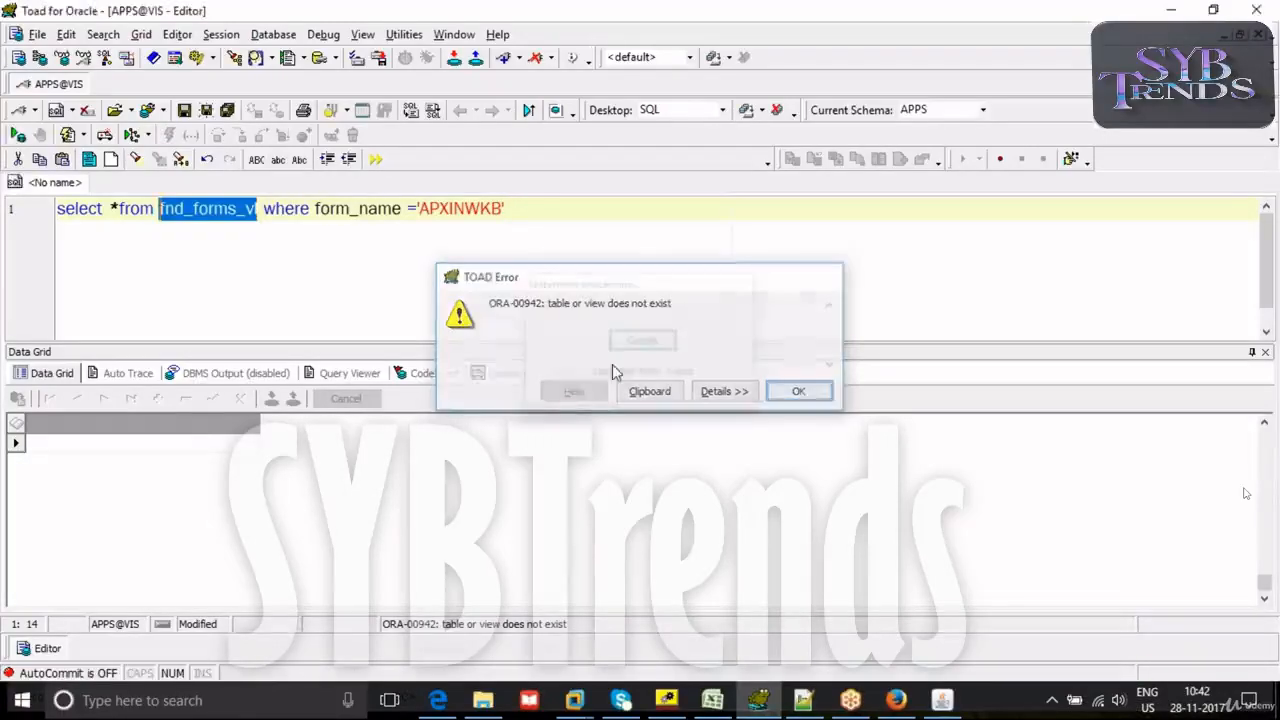
- Correct the view name to fnd_form_vl, rerun the query, and select the FORM_ID value in the result row
key("Return")
key("BackSpace")
key("F9")
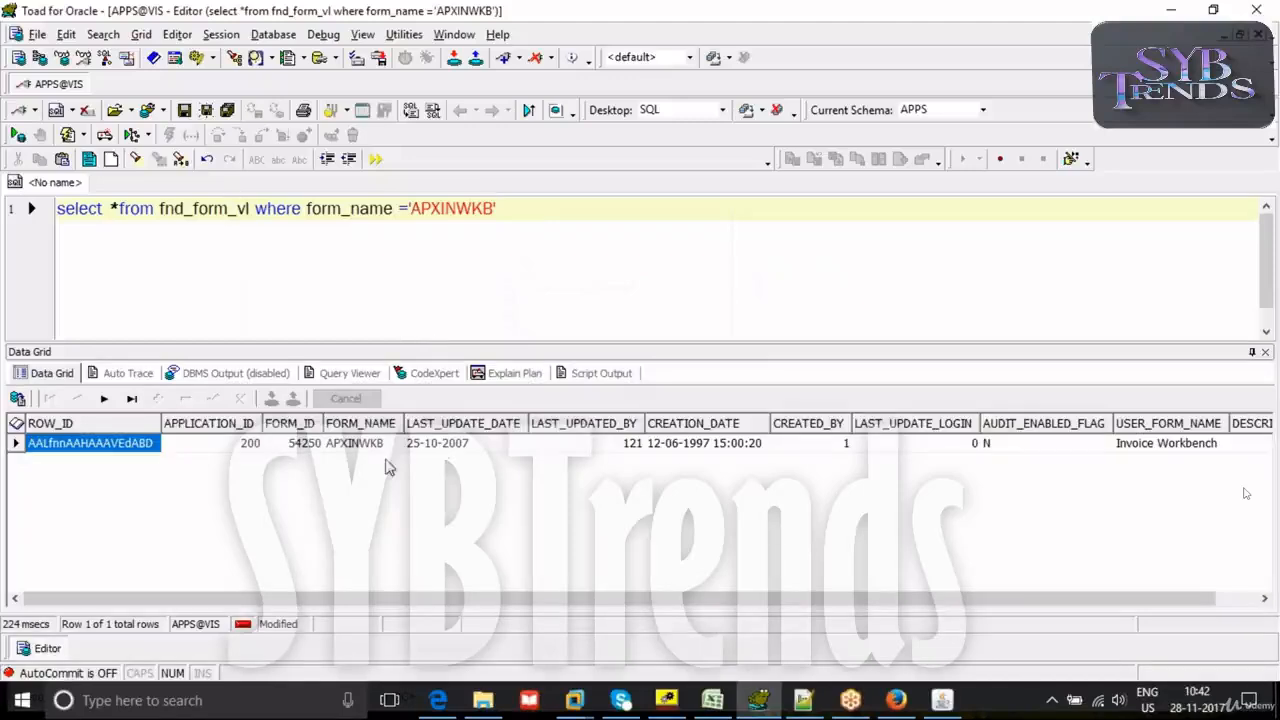
left_click(310, 448)
left_click(542, 228)
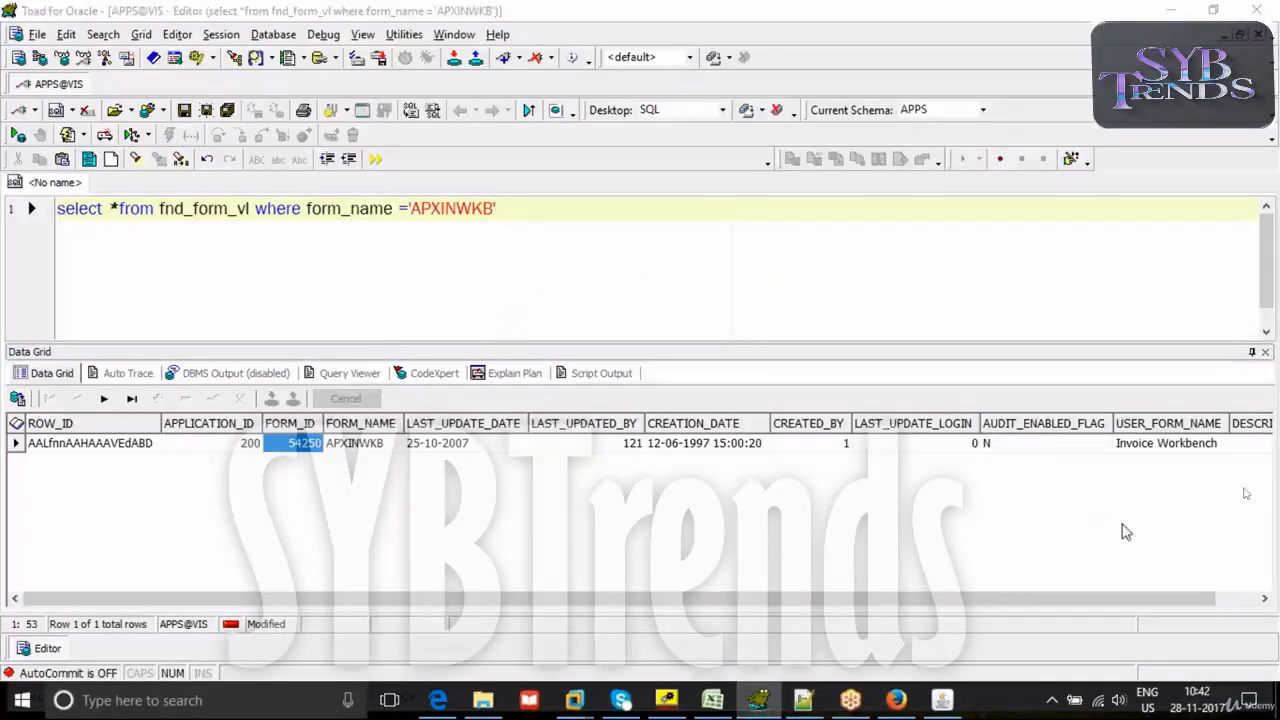
- Add a second query below selecting everything from fnd_form_funtions_vl where form_id=54250, and run it
left_click(562, 217)
key("Return")
key("Return")
type("select *from fnd ")
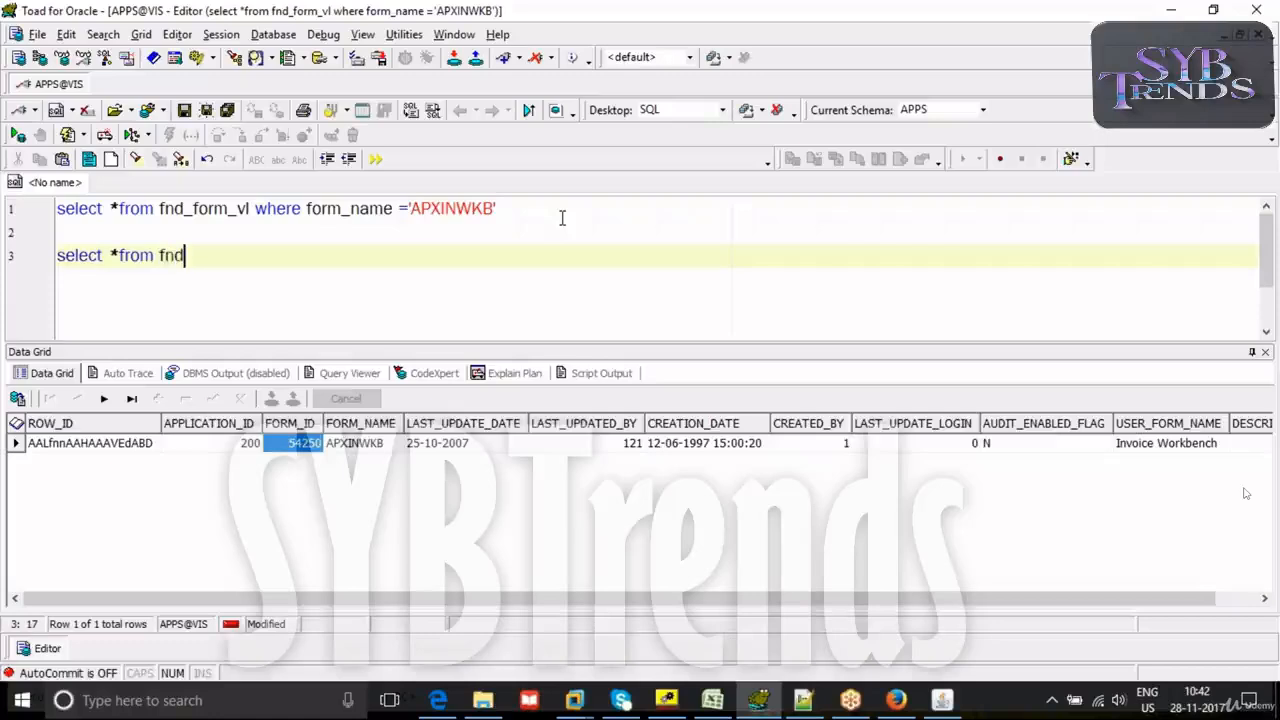
type("_for")
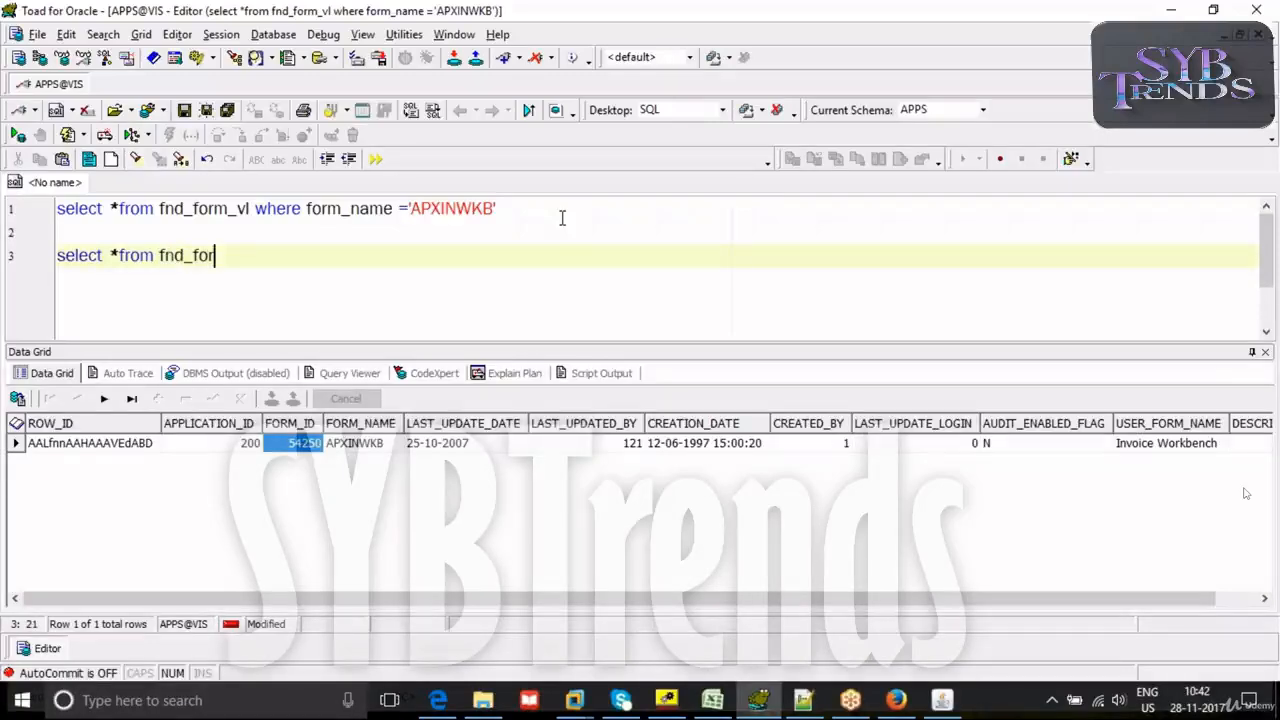
type("m_funtions")
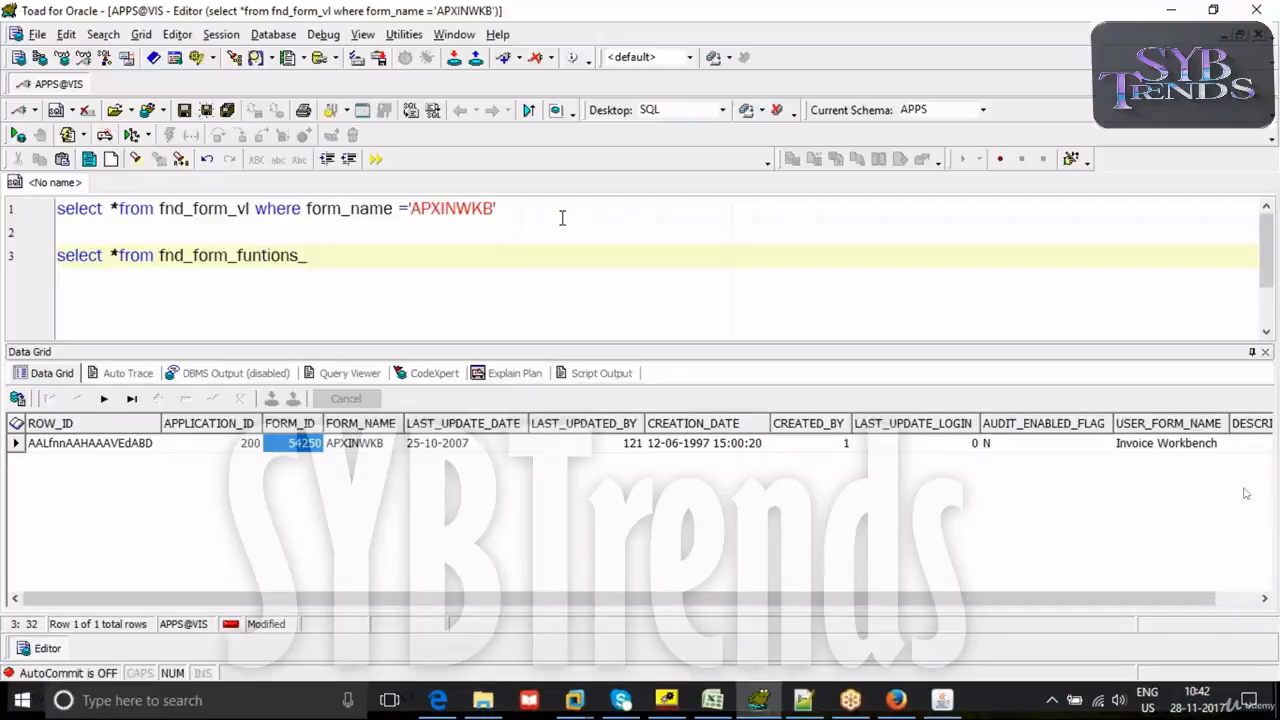
type("_vl wehre")
key("BackSpace")
key("BackSpace")
key("BackSpace")
type("he")
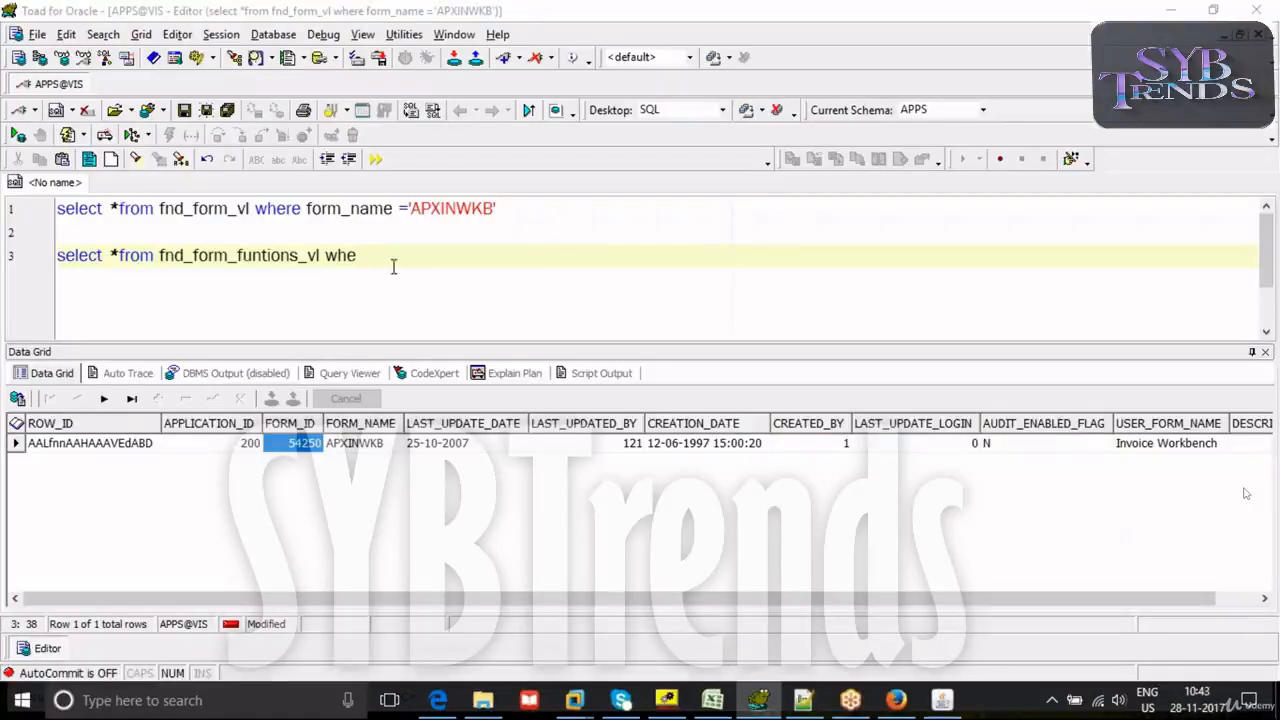
type("re form_i")
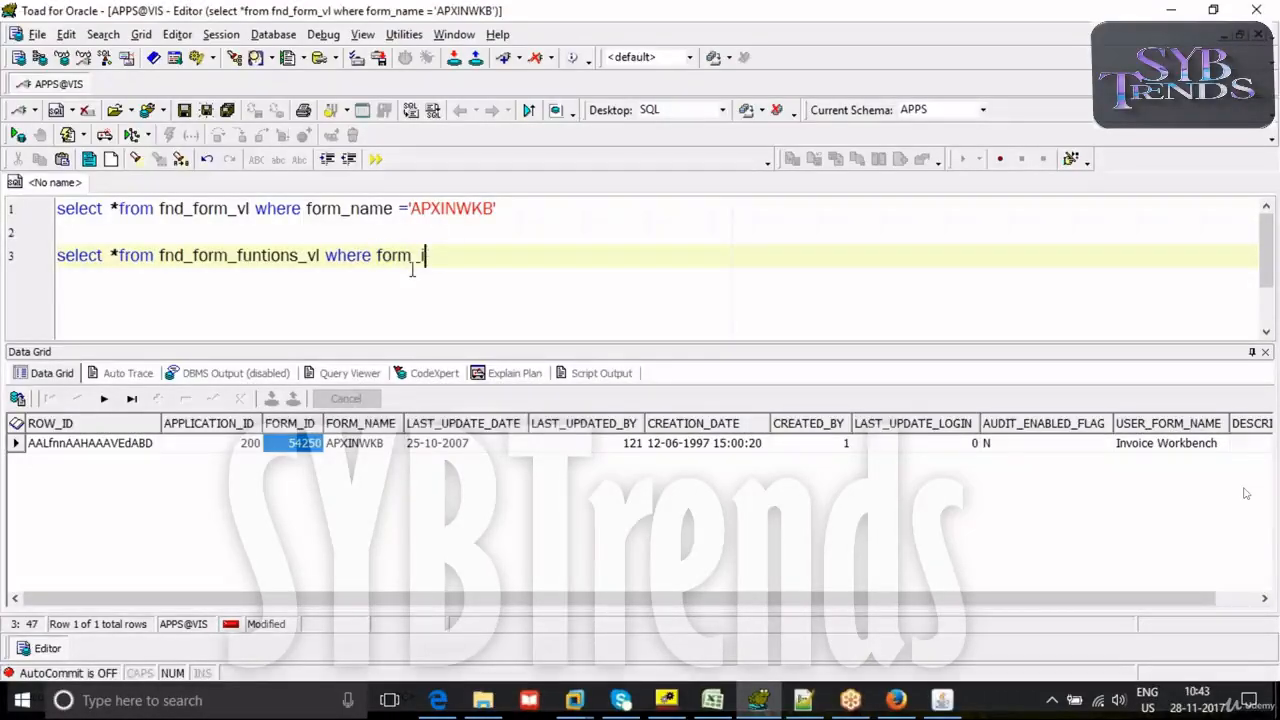
type("d=54250")
key("F9")
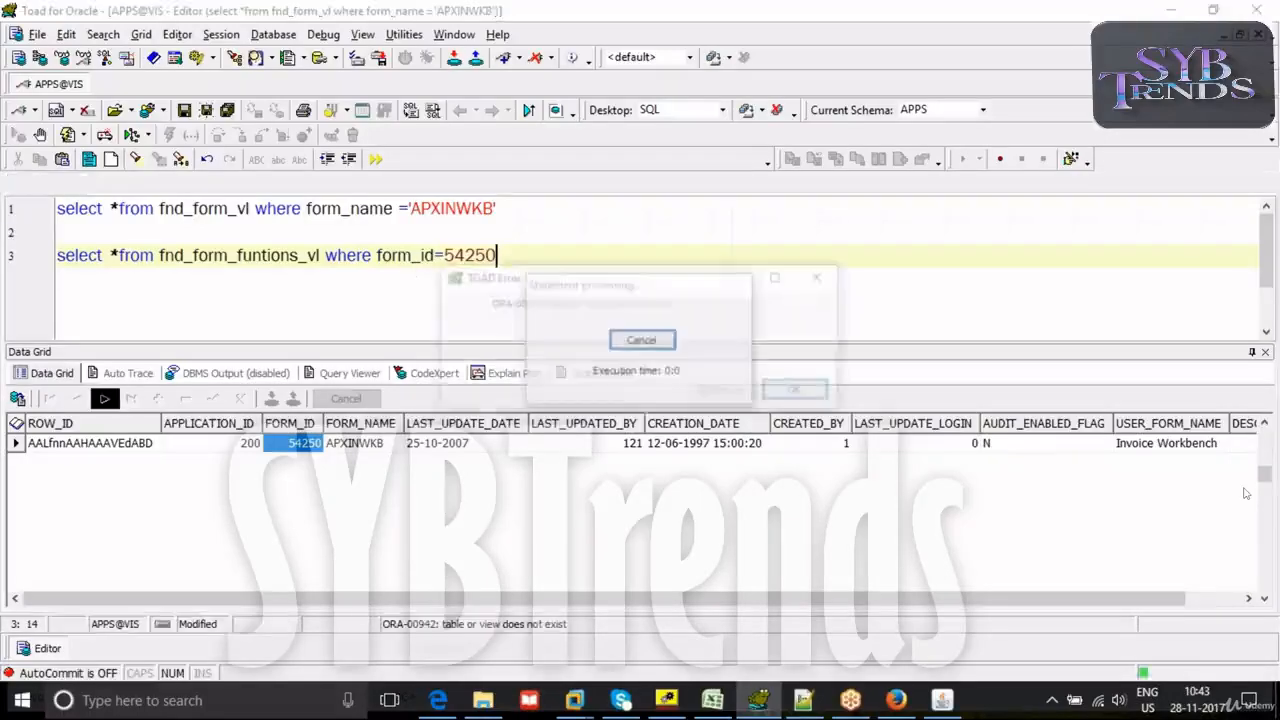
- Correct the view name in the second query to fnd_form_functions_vl and rerun it
left_click(786, 392)
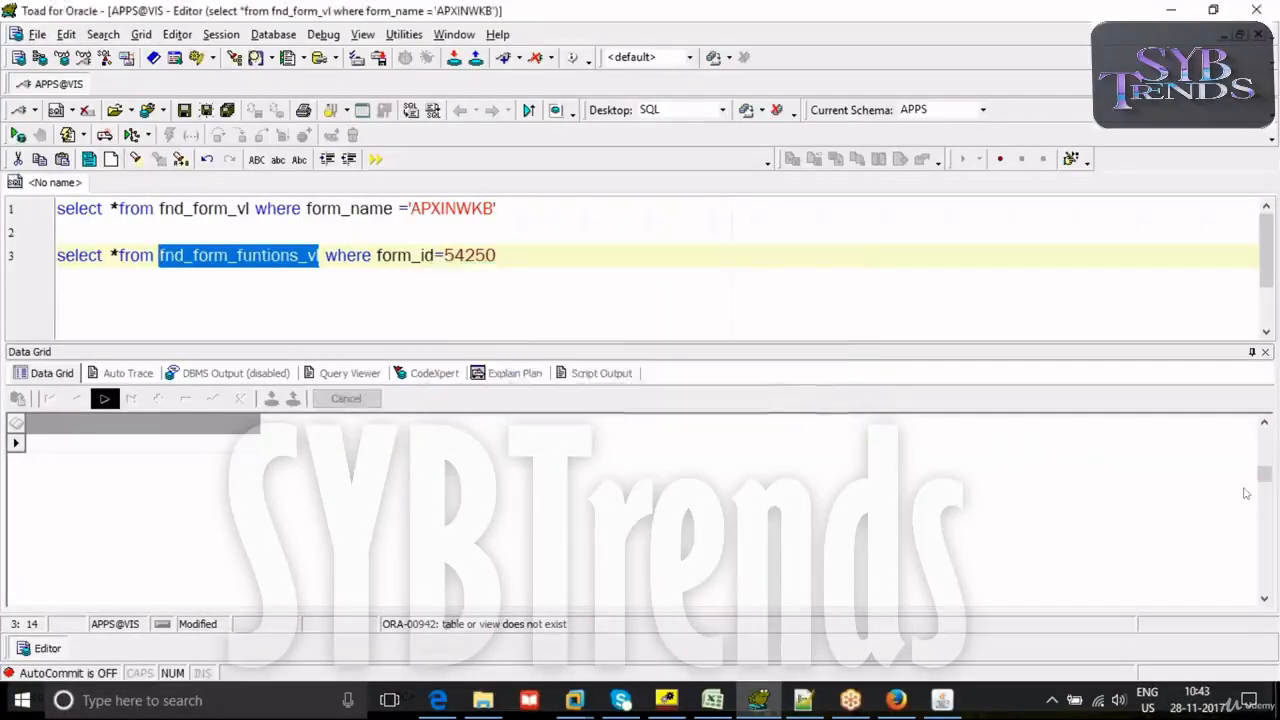
left_click(262, 257)
type("c")
key("F9")
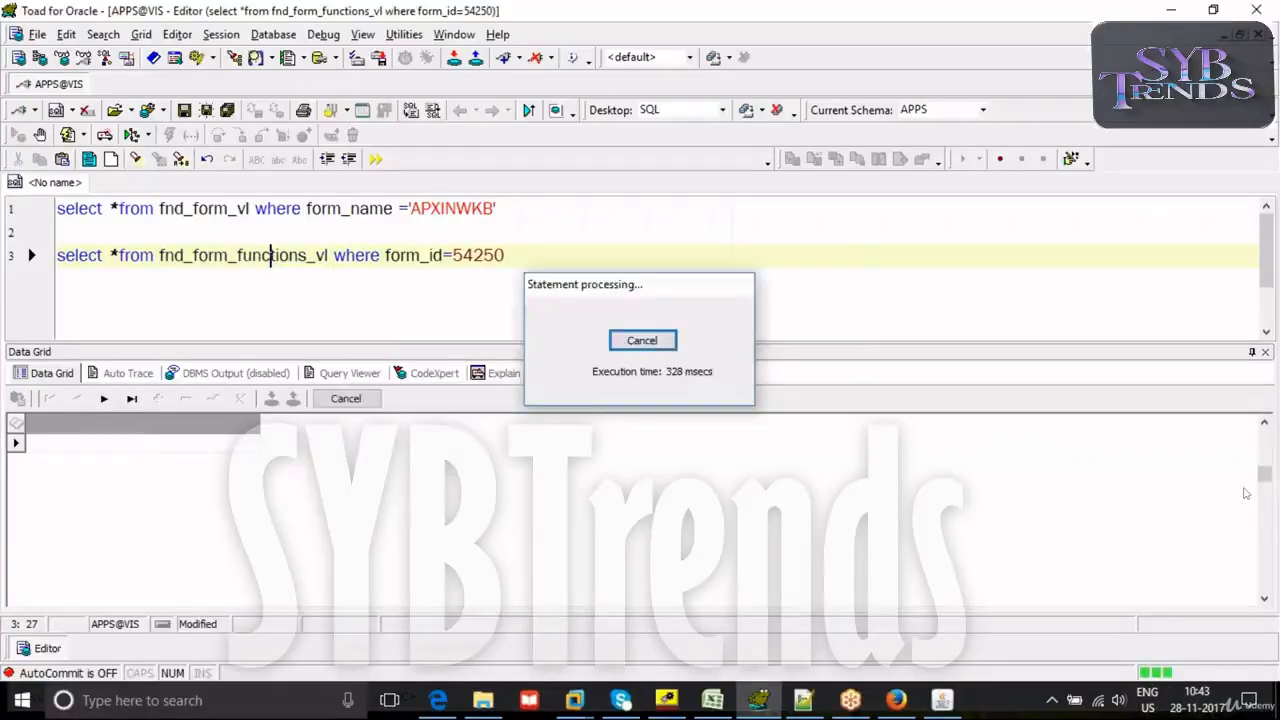
- Pick out the base function name AP_APXINWKB in the FUNCTION_NAME column for copying
left_click(978, 446)
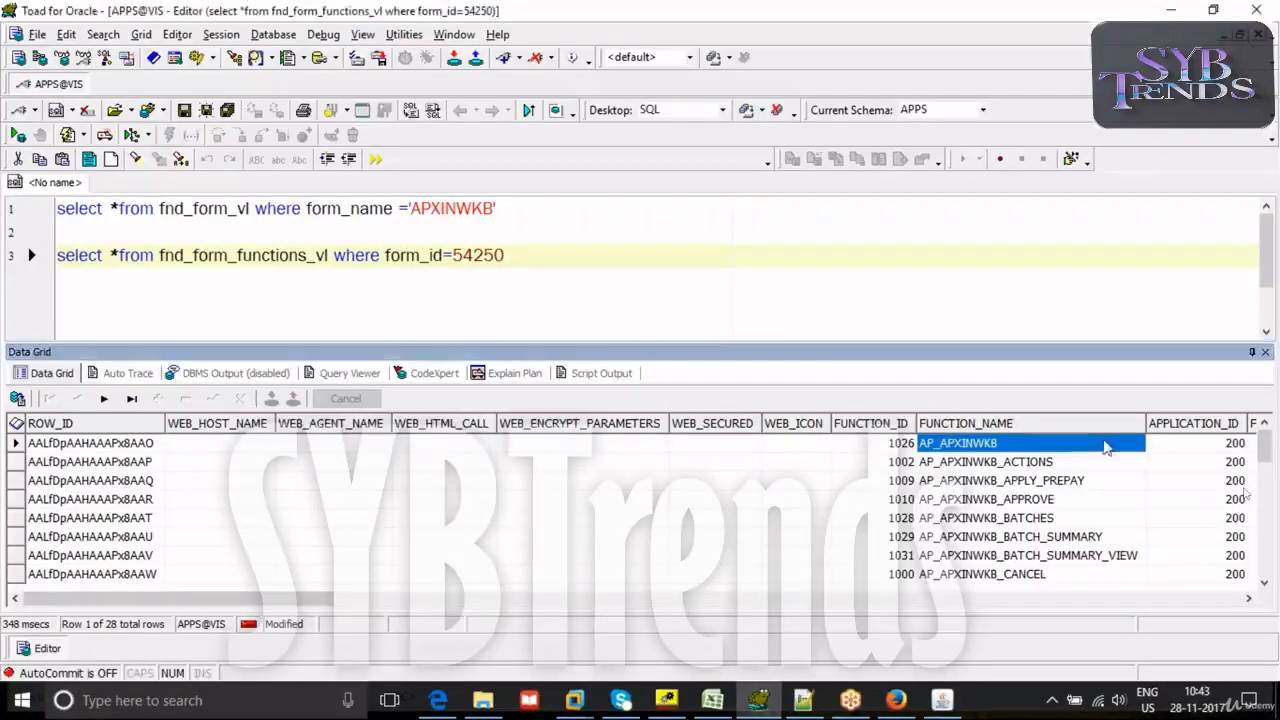
left_click(1012, 466)
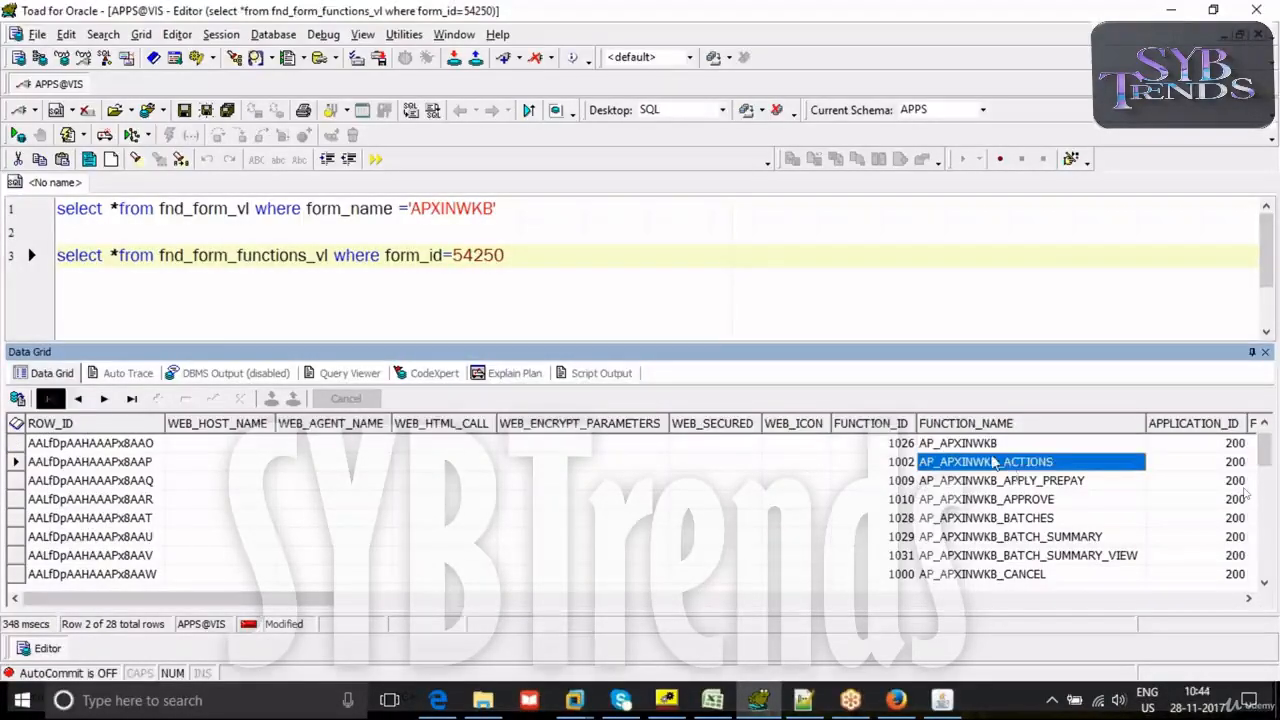
left_click(982, 446)
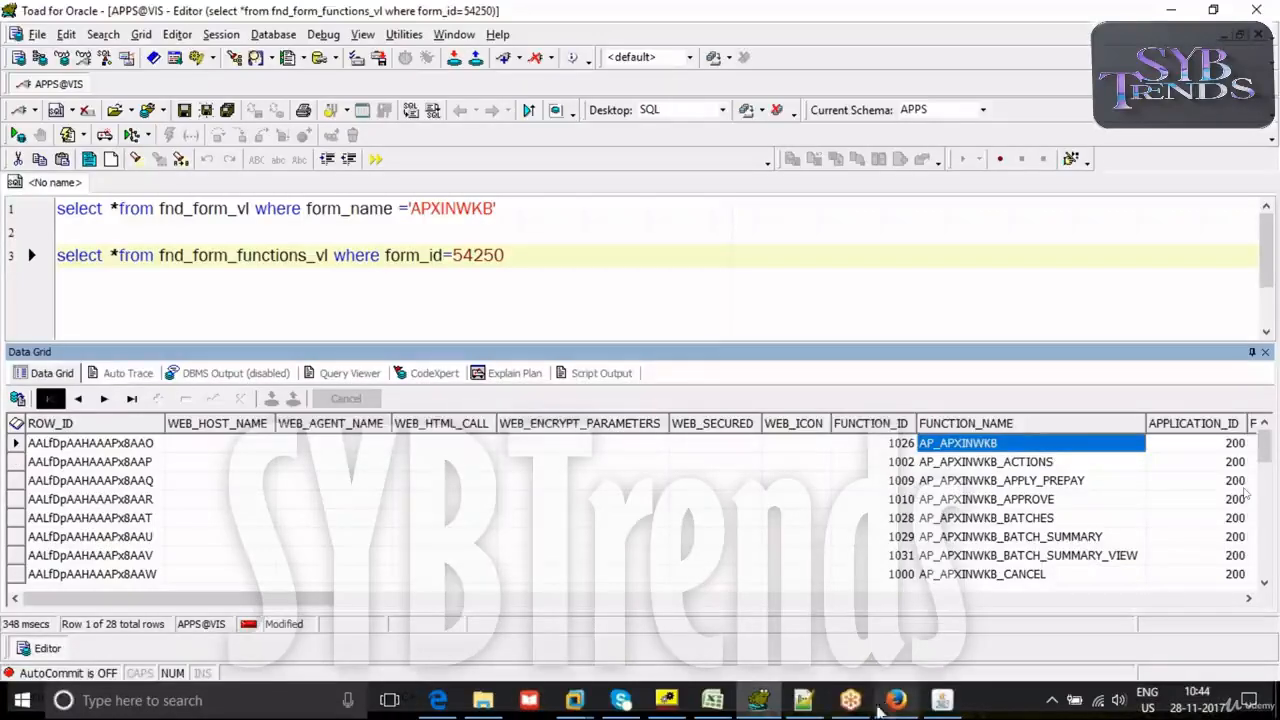
- Switch to Oracle Workflow Builder and set the APINVOICEFORM attribute's default value to AP_APXINWKB
left_click(668, 702)
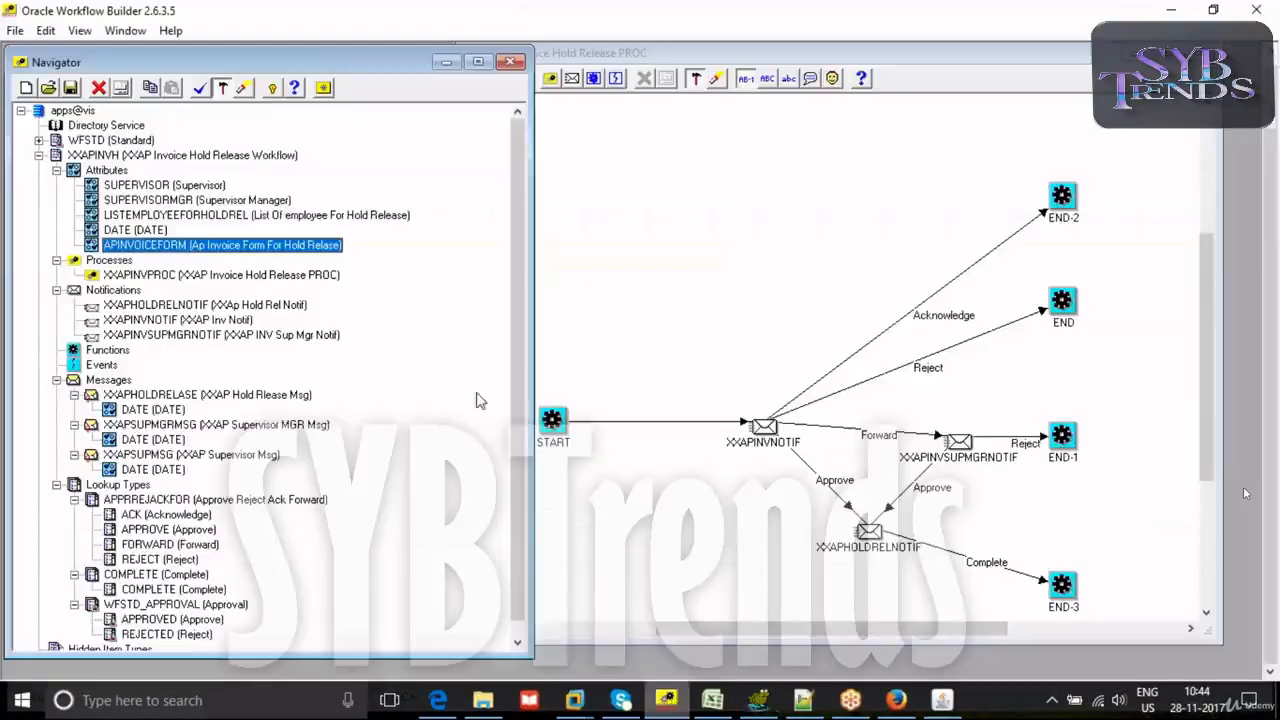
double_click(91, 248)
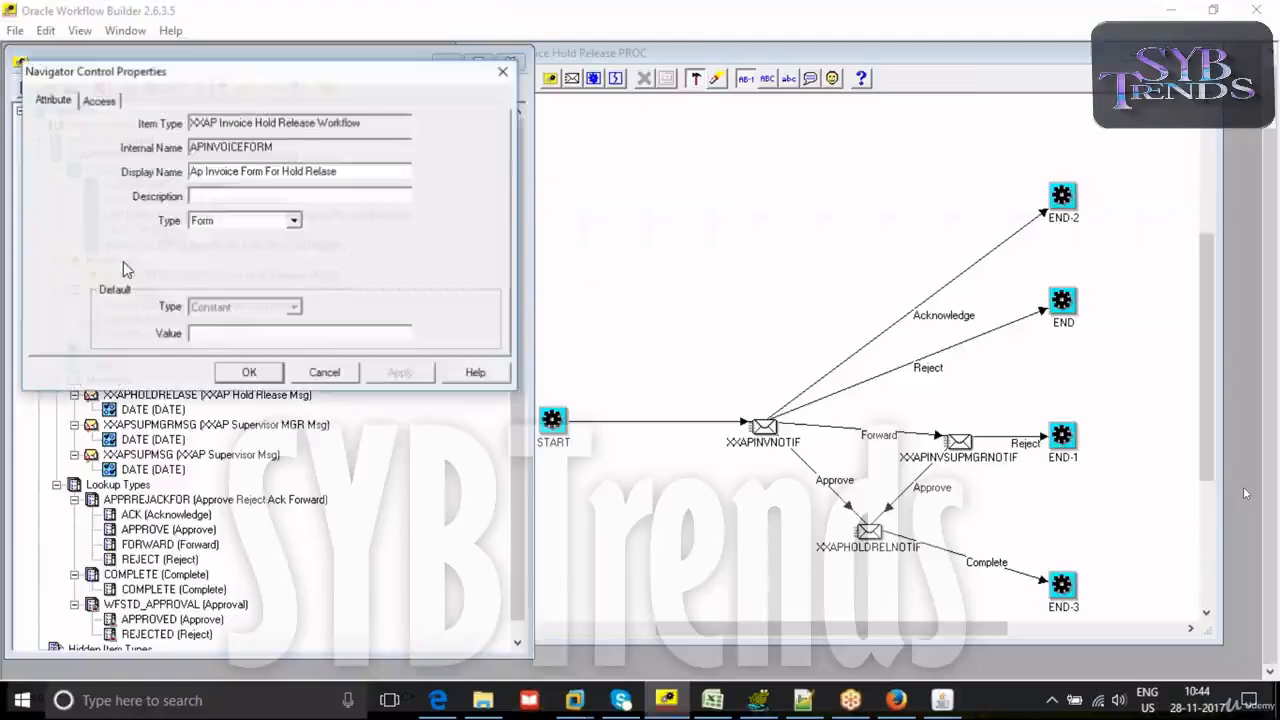
left_click(272, 336)
type("AP_APXINWKB")
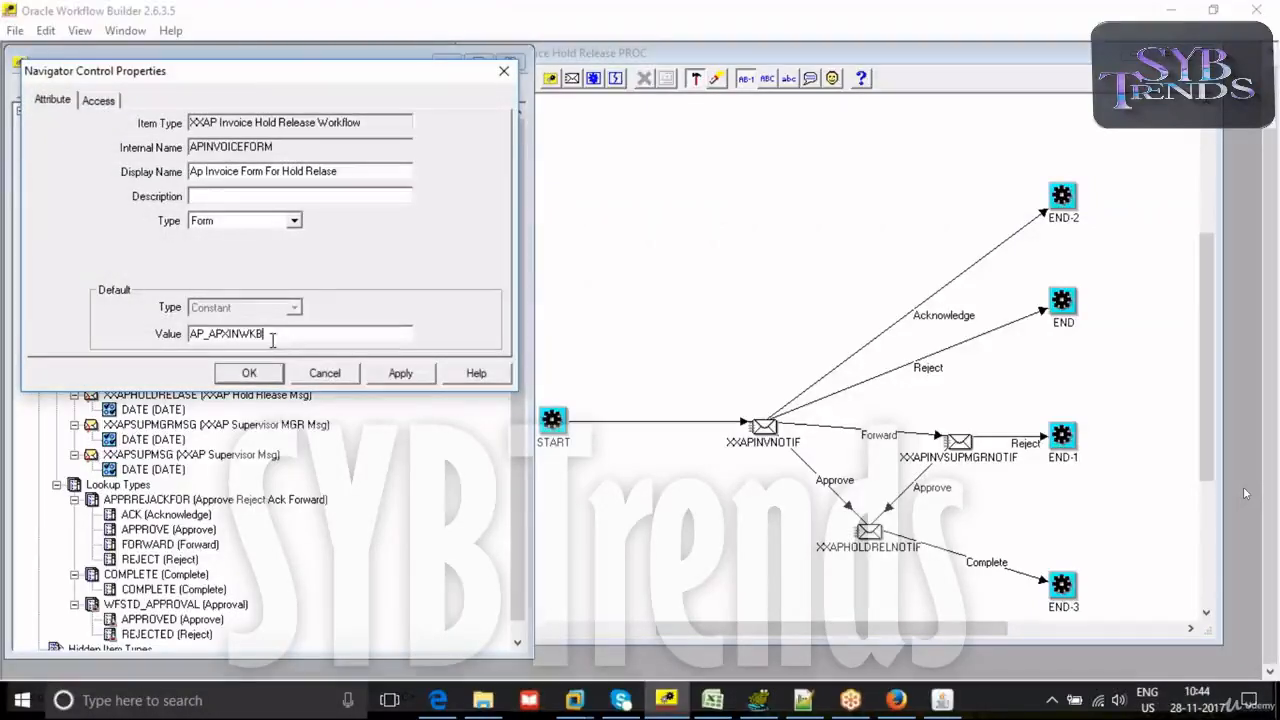
left_click(398, 373)
left_click(262, 373)
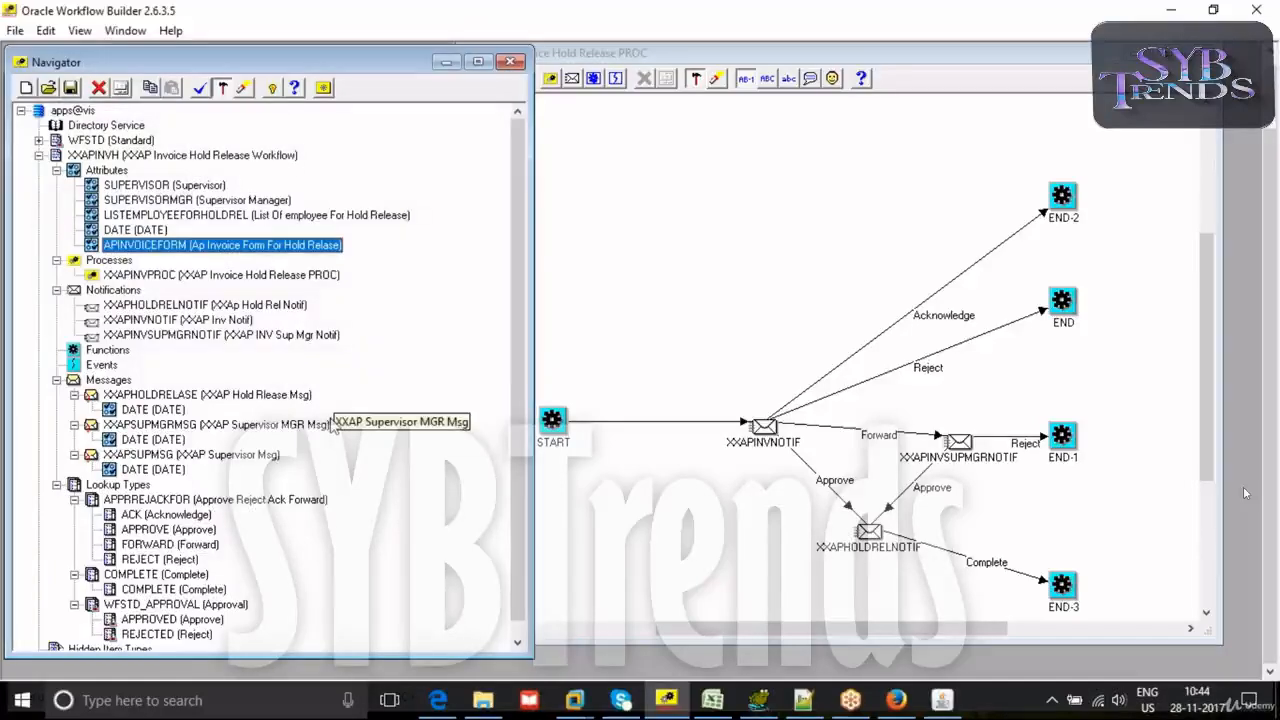
- Return to Toad and review the form function query results for the Invoice Workbench form
left_click(758, 700)
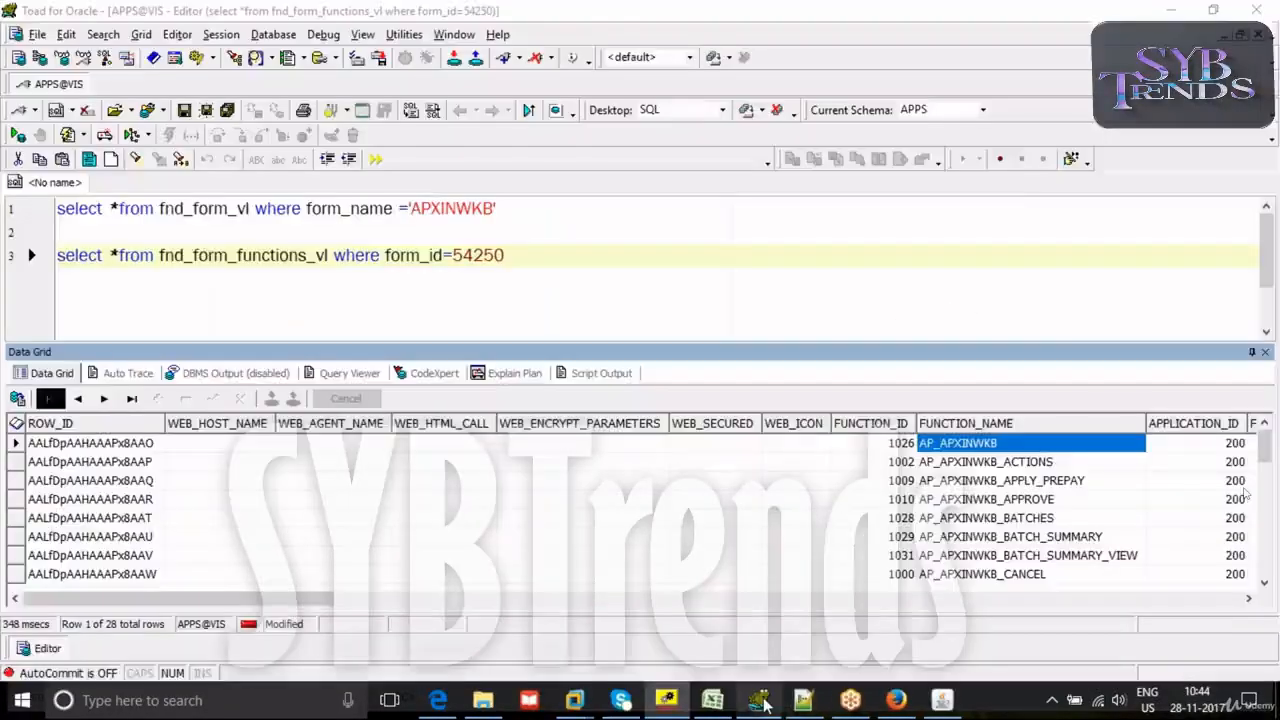
left_click_drag(137, 597, 5, 597)
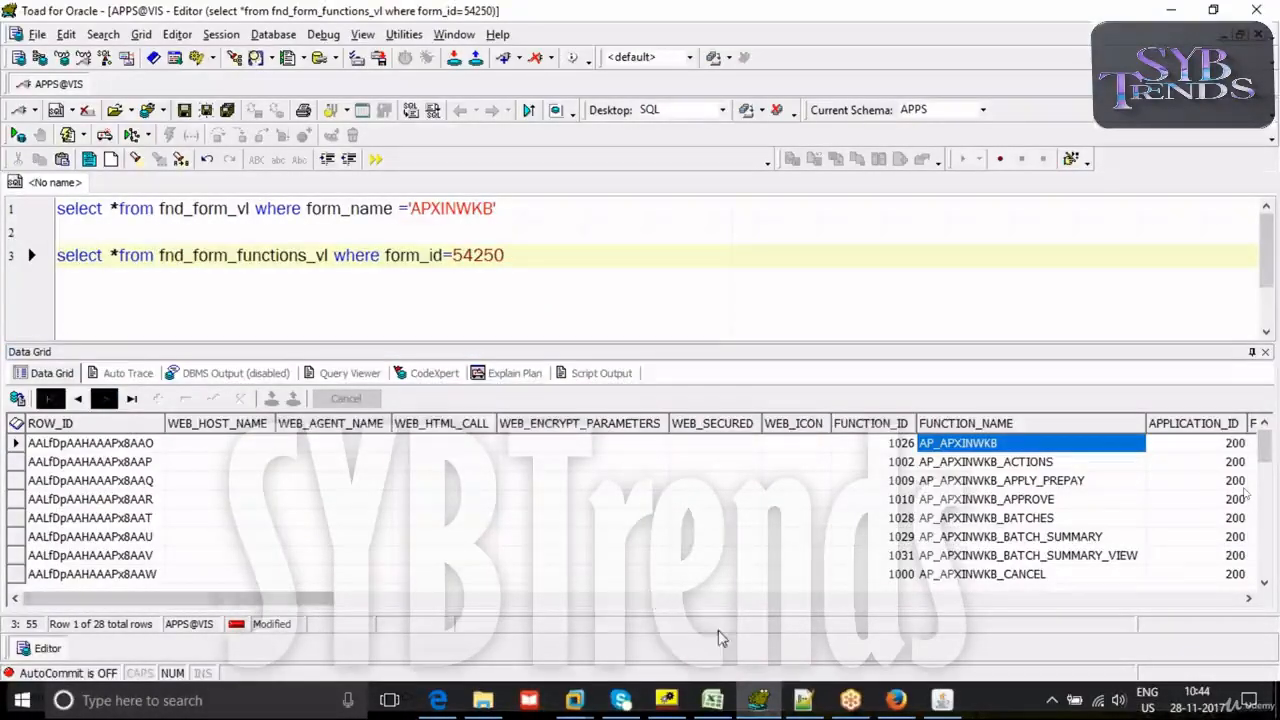
- Back in Oracle Workflow Builder, collapse the Notifications, Processes and Messages branches of the XXAPINVH item type
left_click(666, 700)
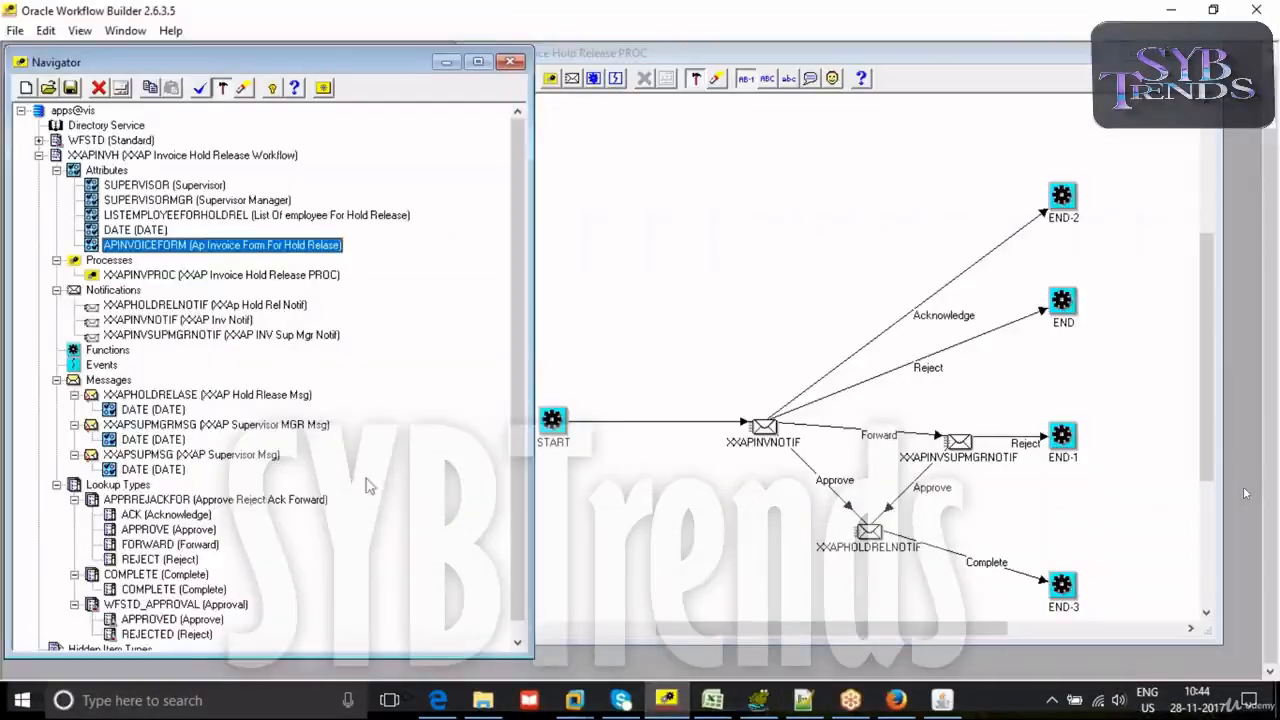
left_click(57, 290)
left_click(57, 260)
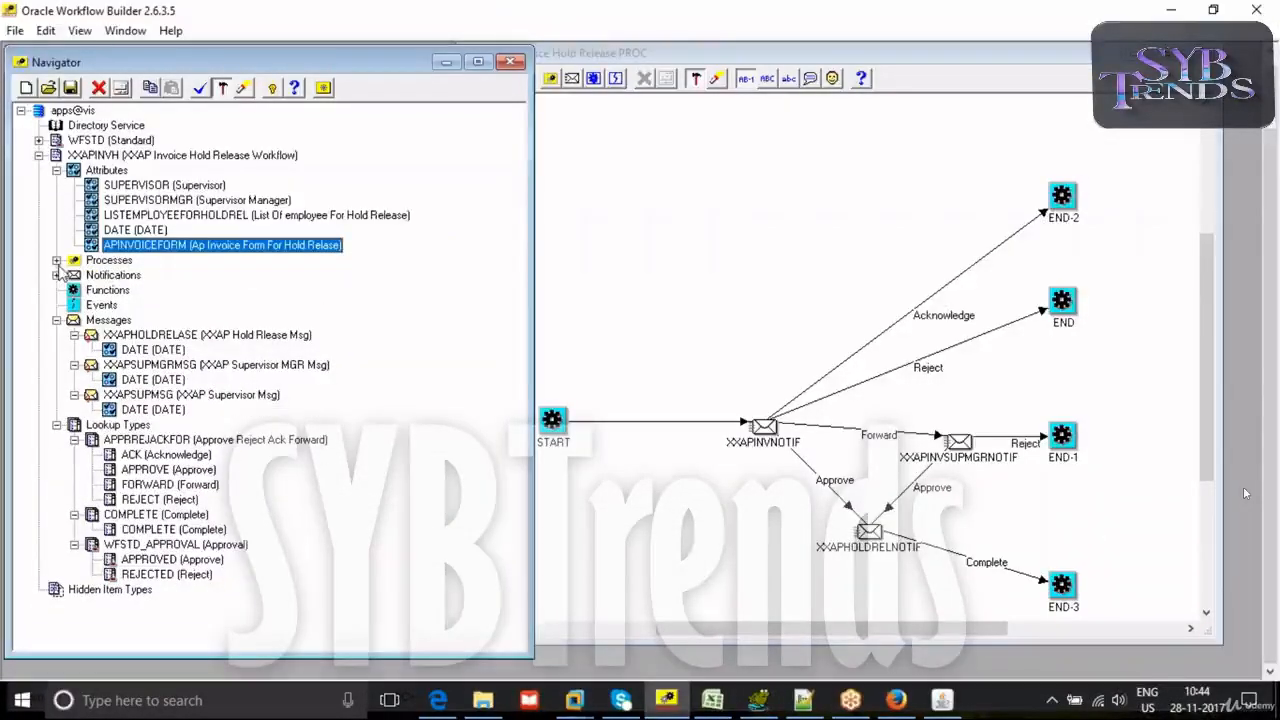
left_click(57, 320)
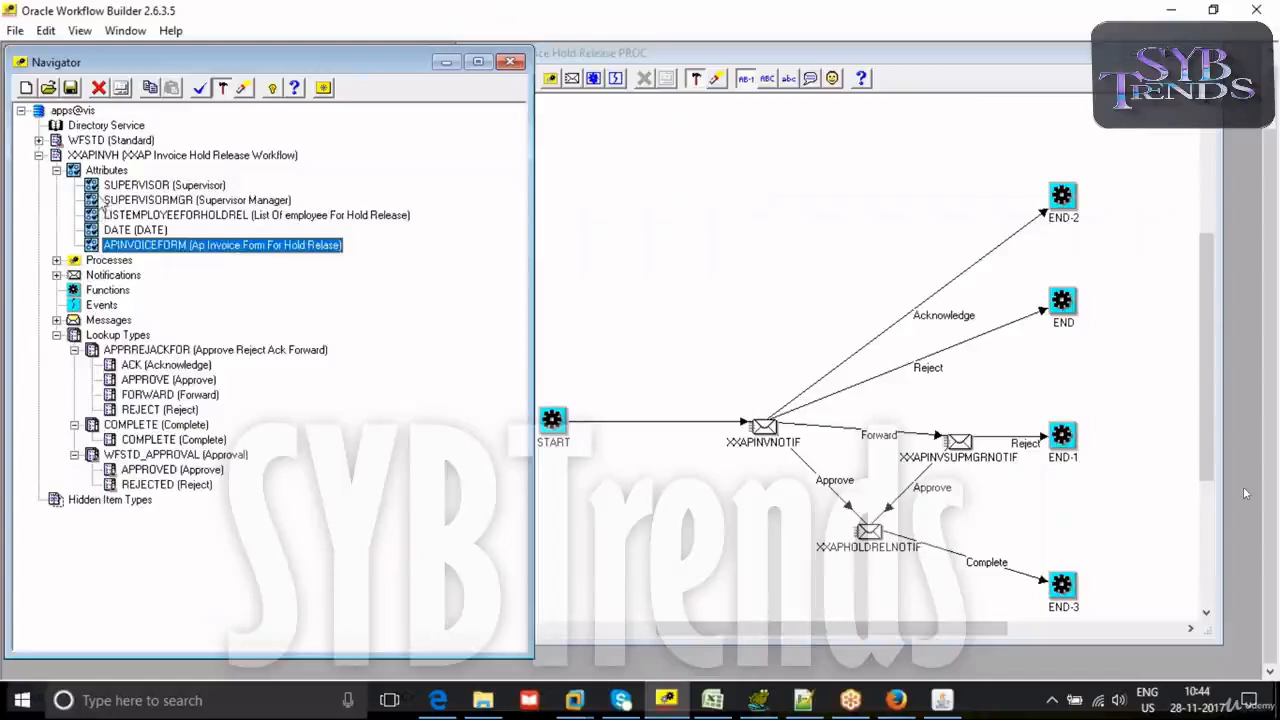
- Check the default value setting of the SUPERVISOR role attribute, leaving the properties without changes
double_click(120, 186)
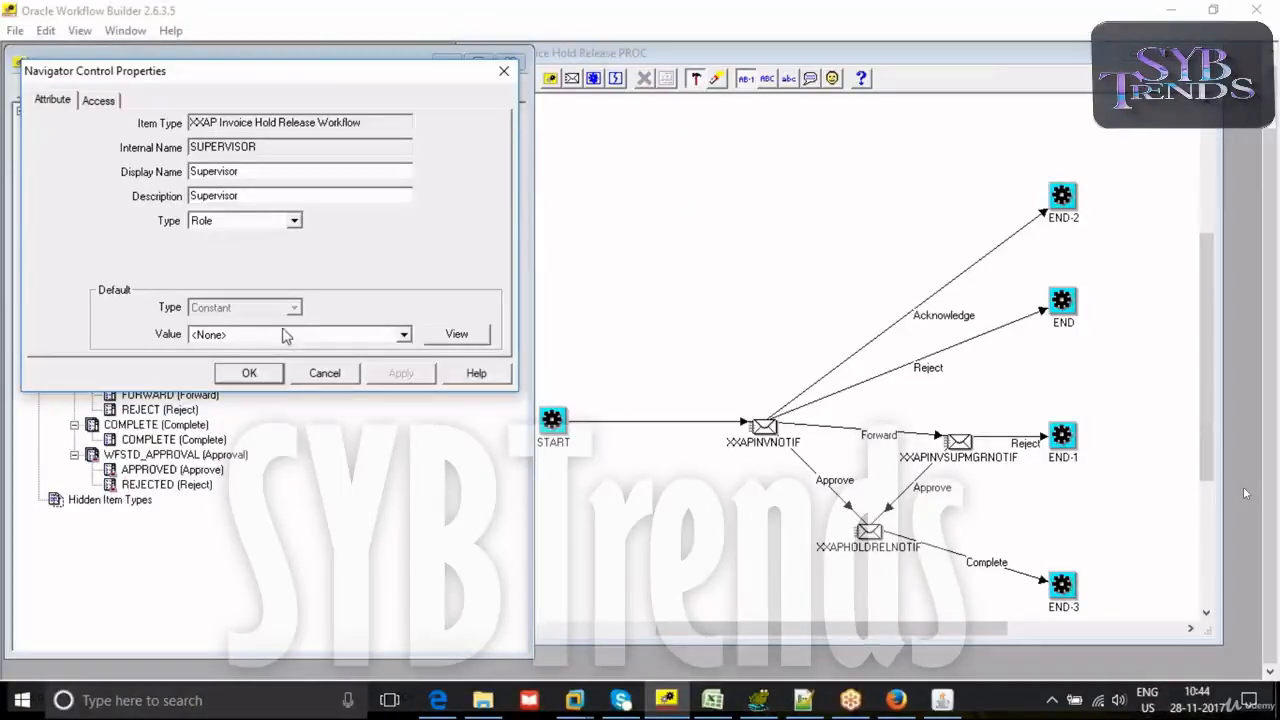
left_click(363, 334)
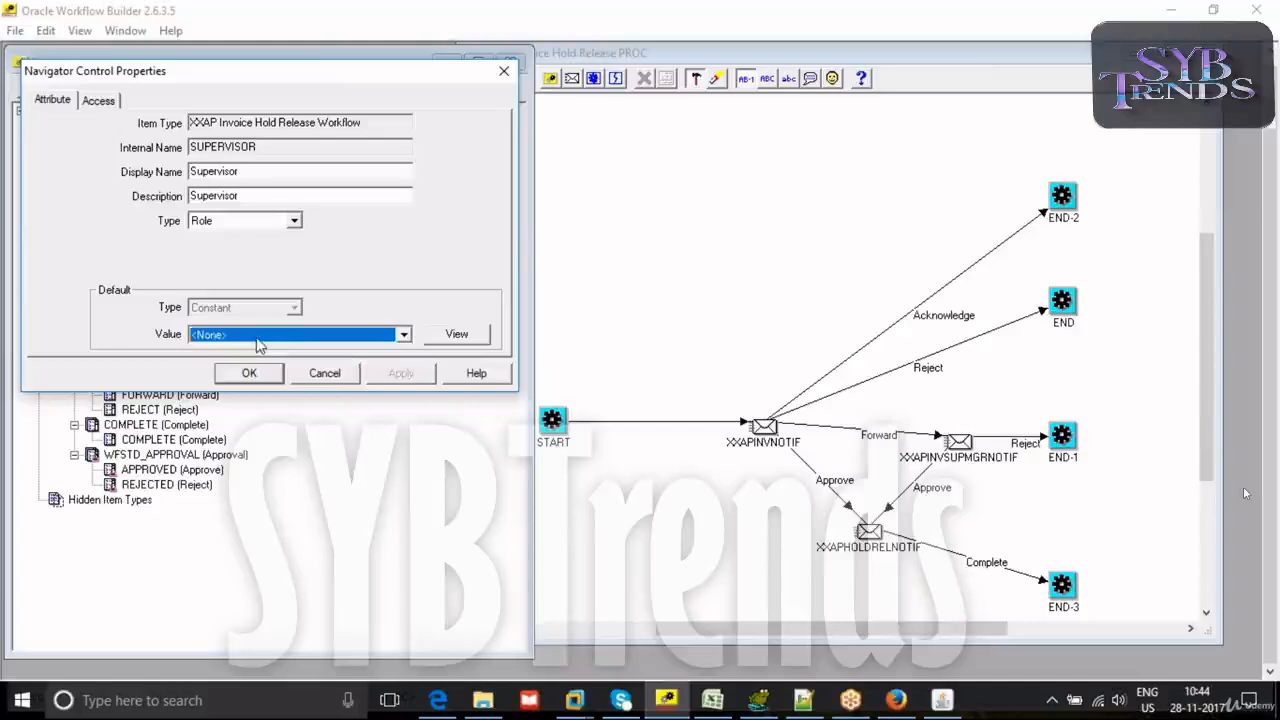
left_click(324, 373)
- Return to Oracle Applications, close the Invoice Workbench, and switch the responsibility to Human Resources, Vision Enterprises
left_click(938, 701)
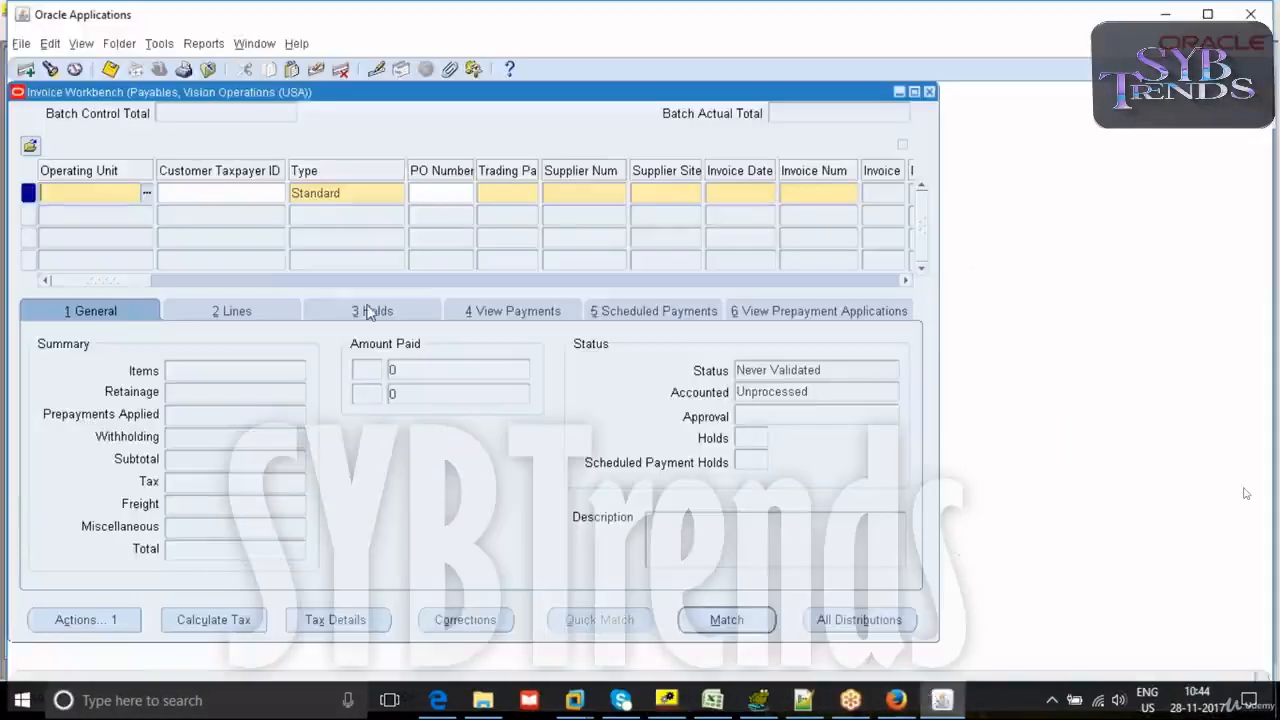
key("F4")
left_click(158, 68)
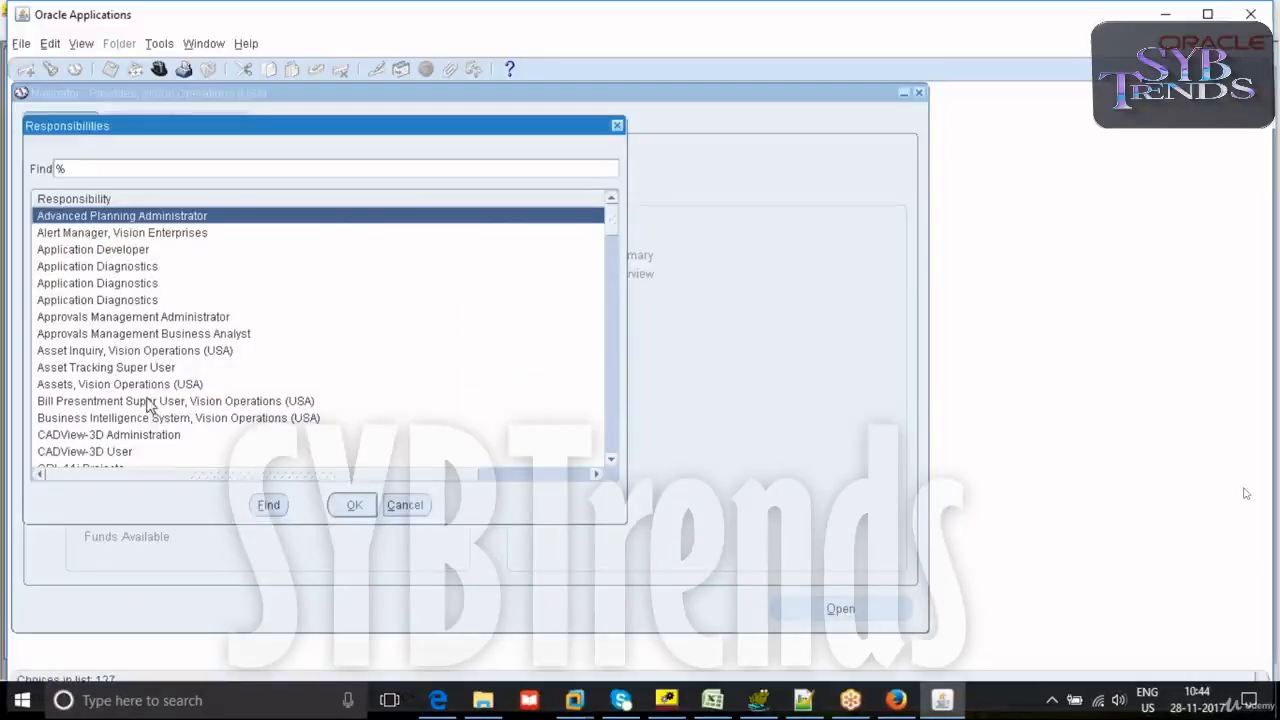
left_click_drag(607, 237, 610, 210)
double_click(155, 300)
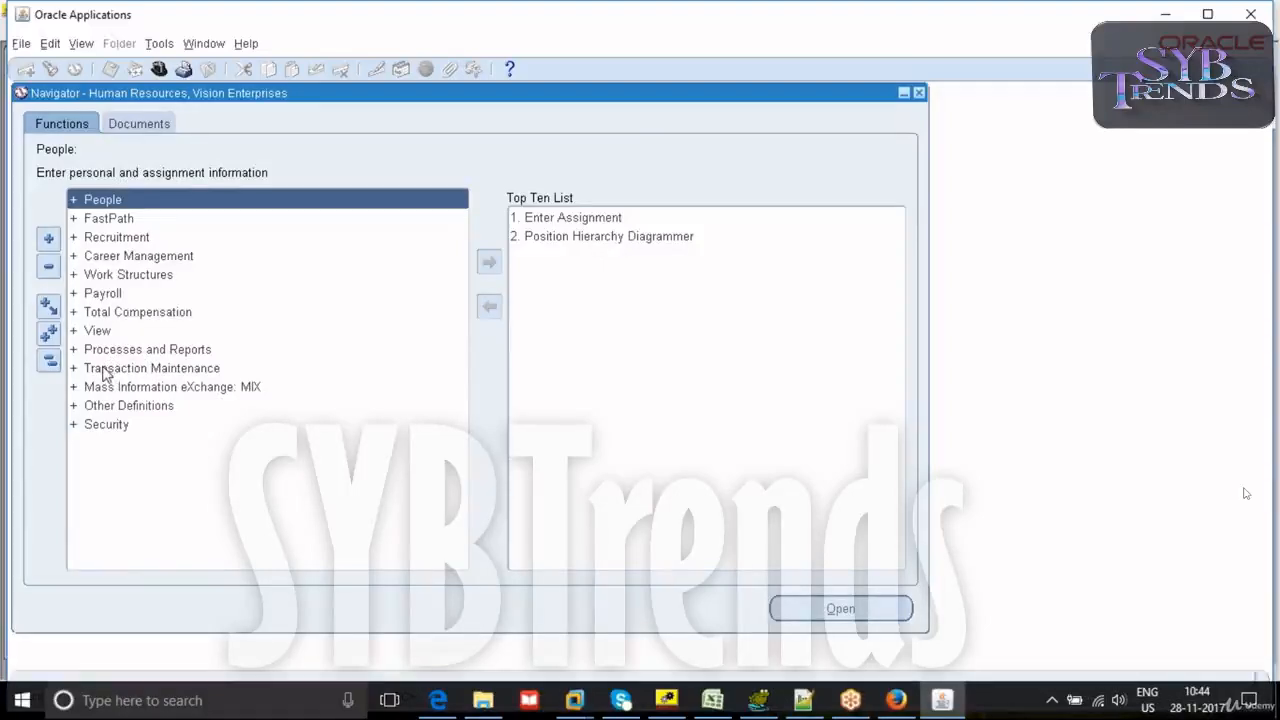
- Open Global Roles under Transaction Maintenance and review the users assigned to XXMRAUSERROLE, XXMULTIPLEUSER and XXTESTRR
double_click(105, 370)
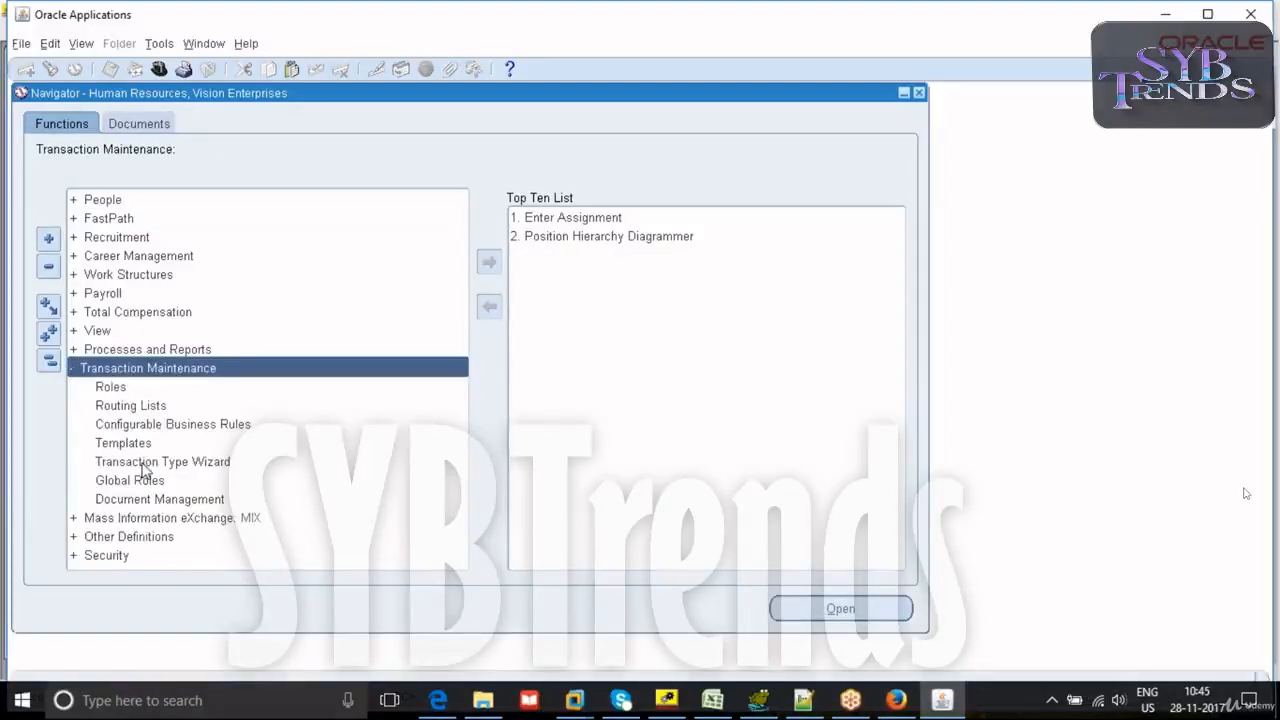
left_click(141, 483)
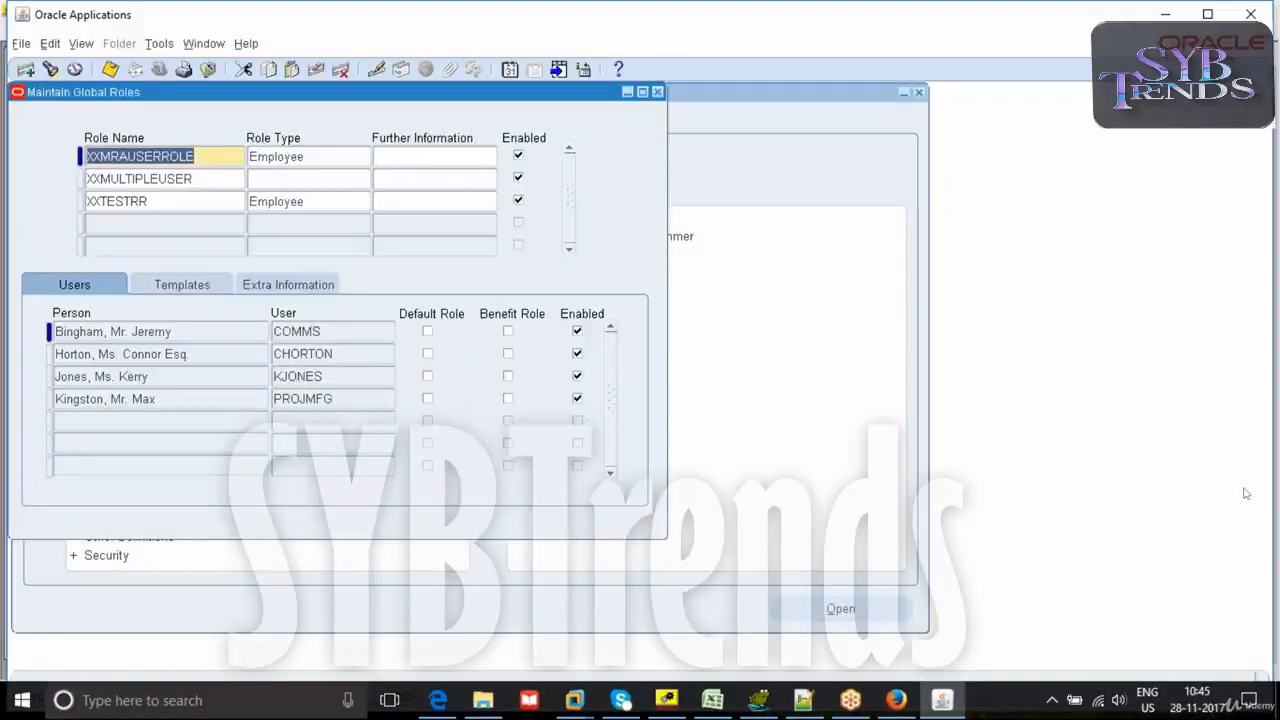
left_click(170, 180)
left_click(168, 203)
left_click(172, 157)
left_click(168, 201)
key("Up")
key("Up")
key("Down")
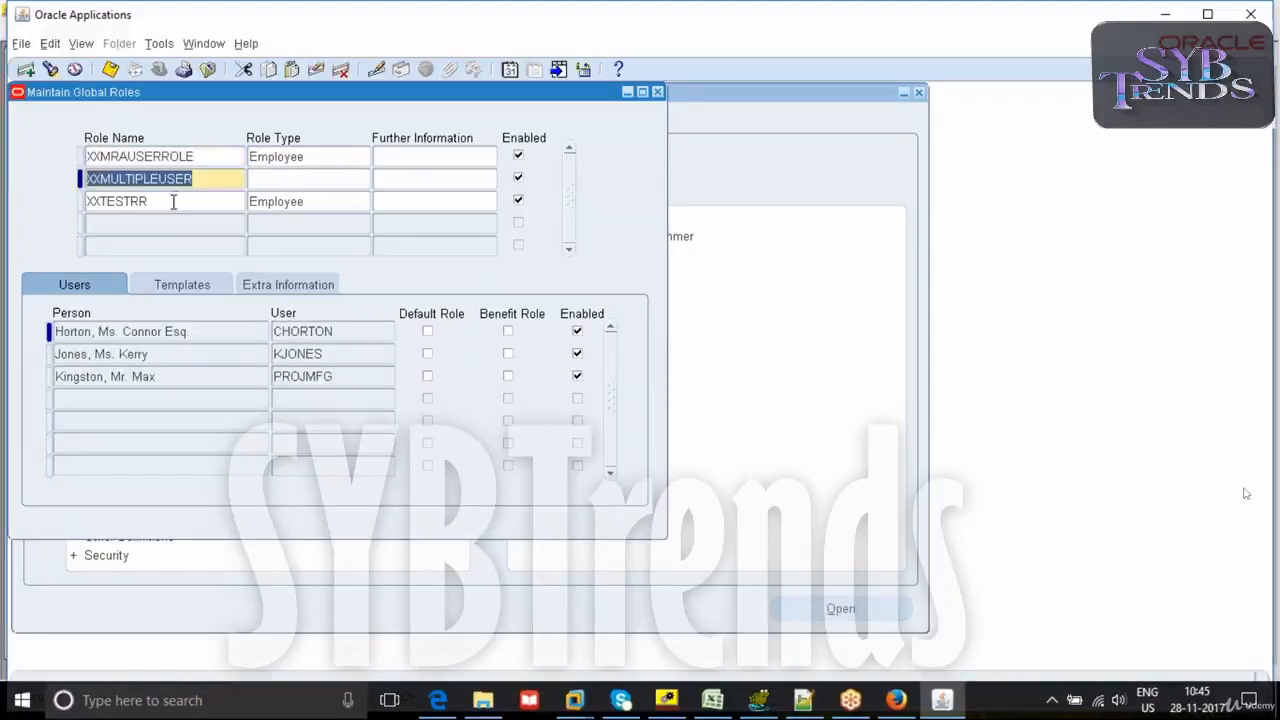
key("Down")
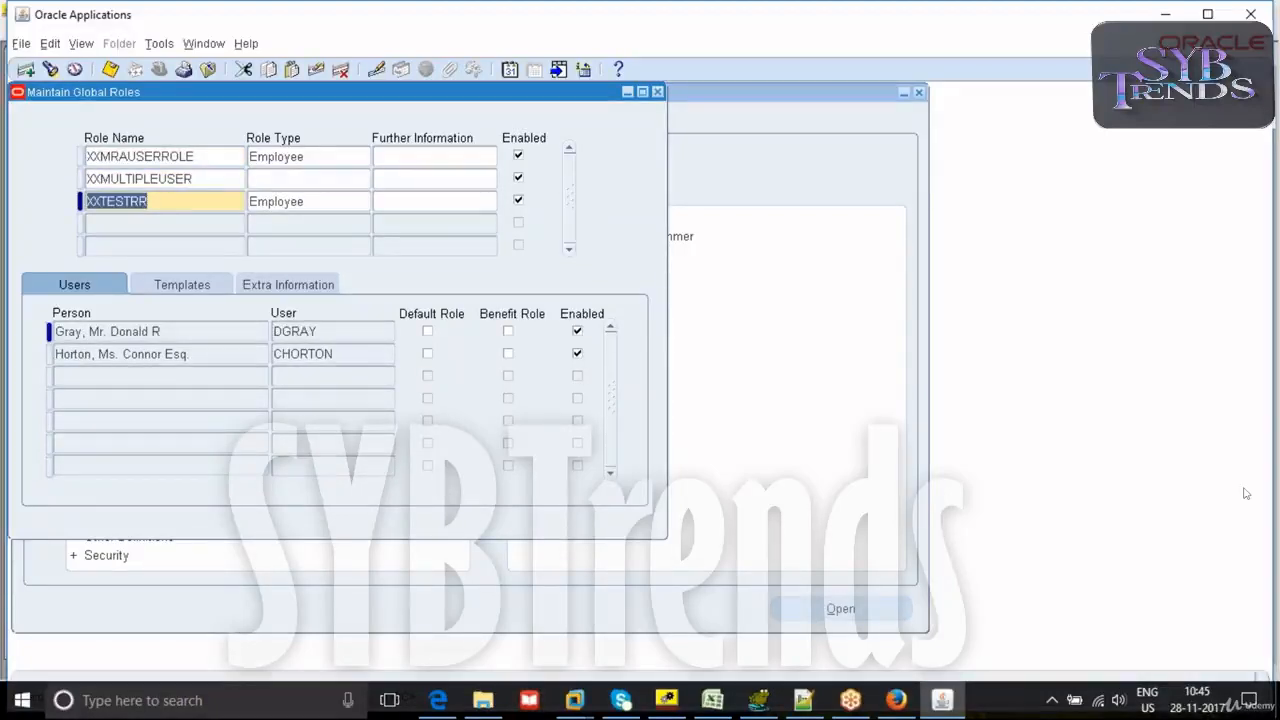
key("Up")
key("Up")
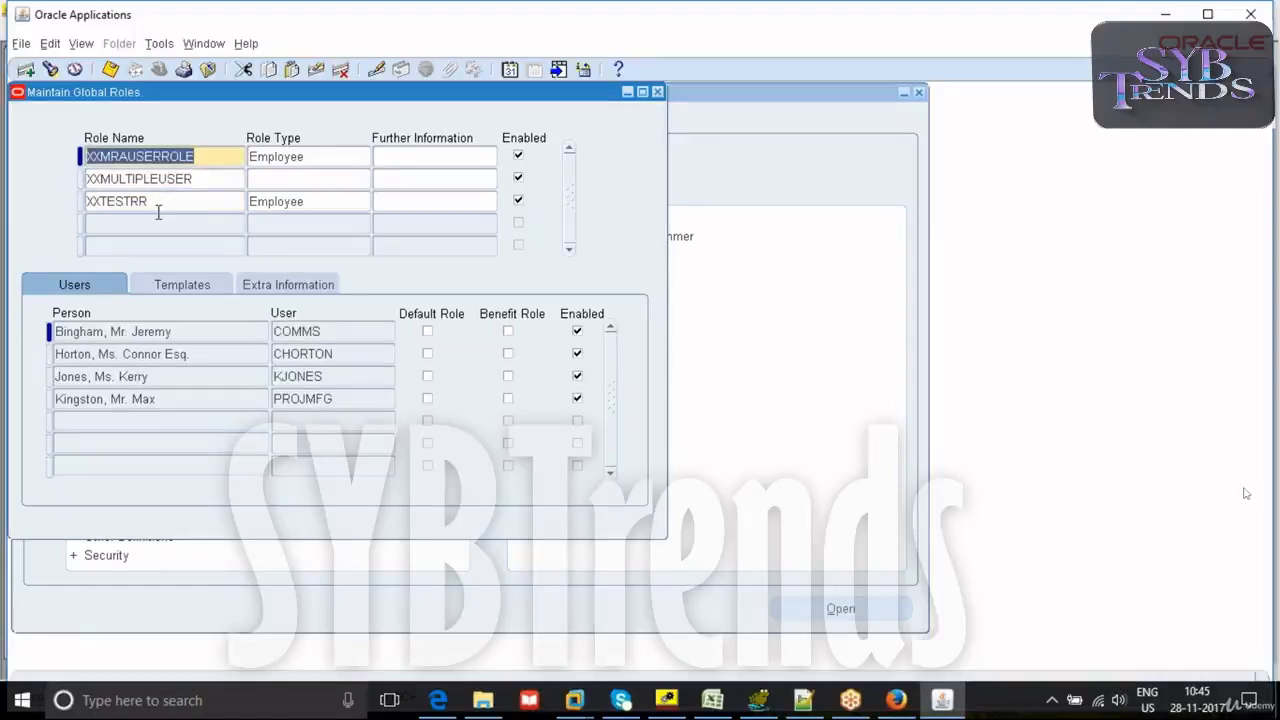
- Add a new global role named XXAPINVOICEMGRLIST below the existing roles
left_click(146, 224)
type("XX")
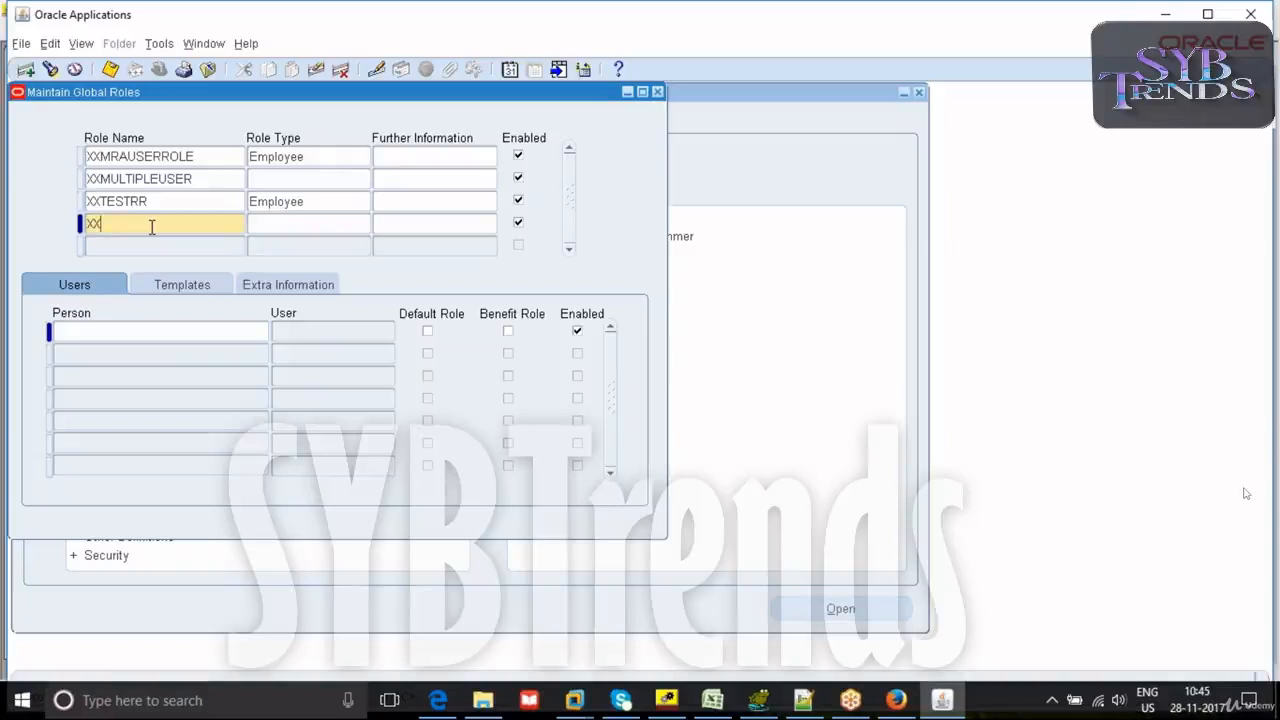
type("AP")
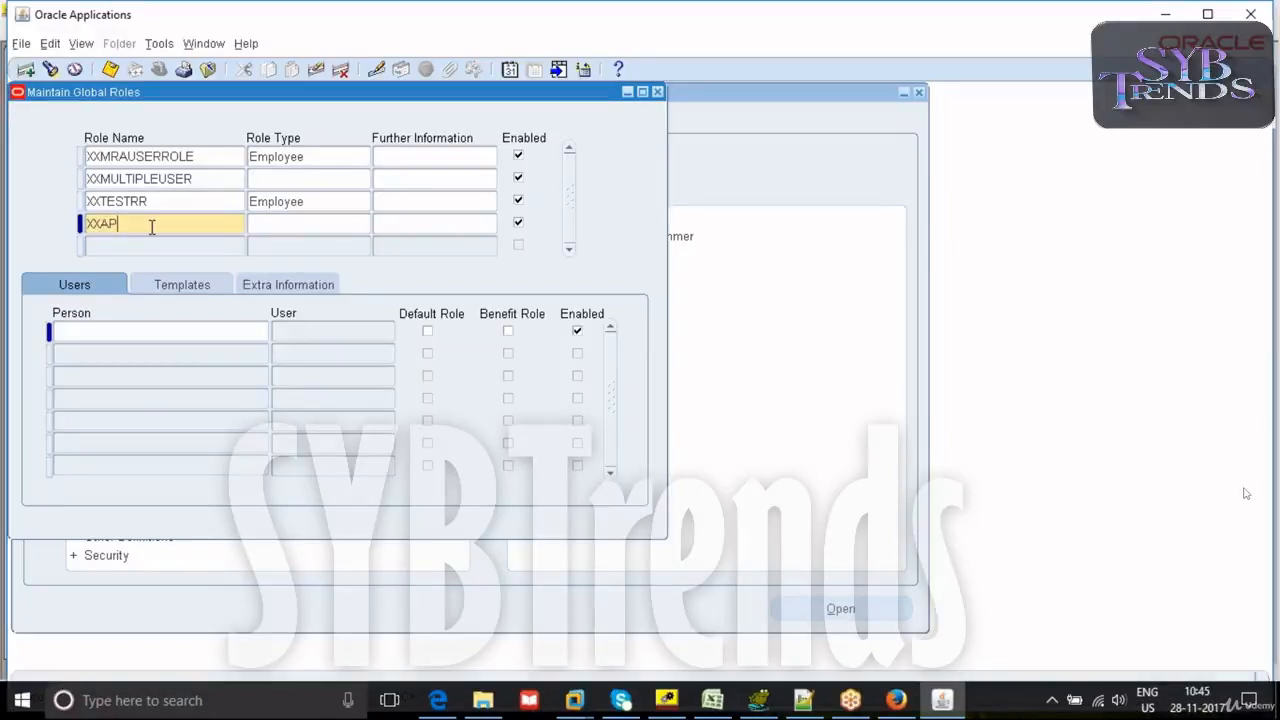
type("INVOICEMGRLIST")
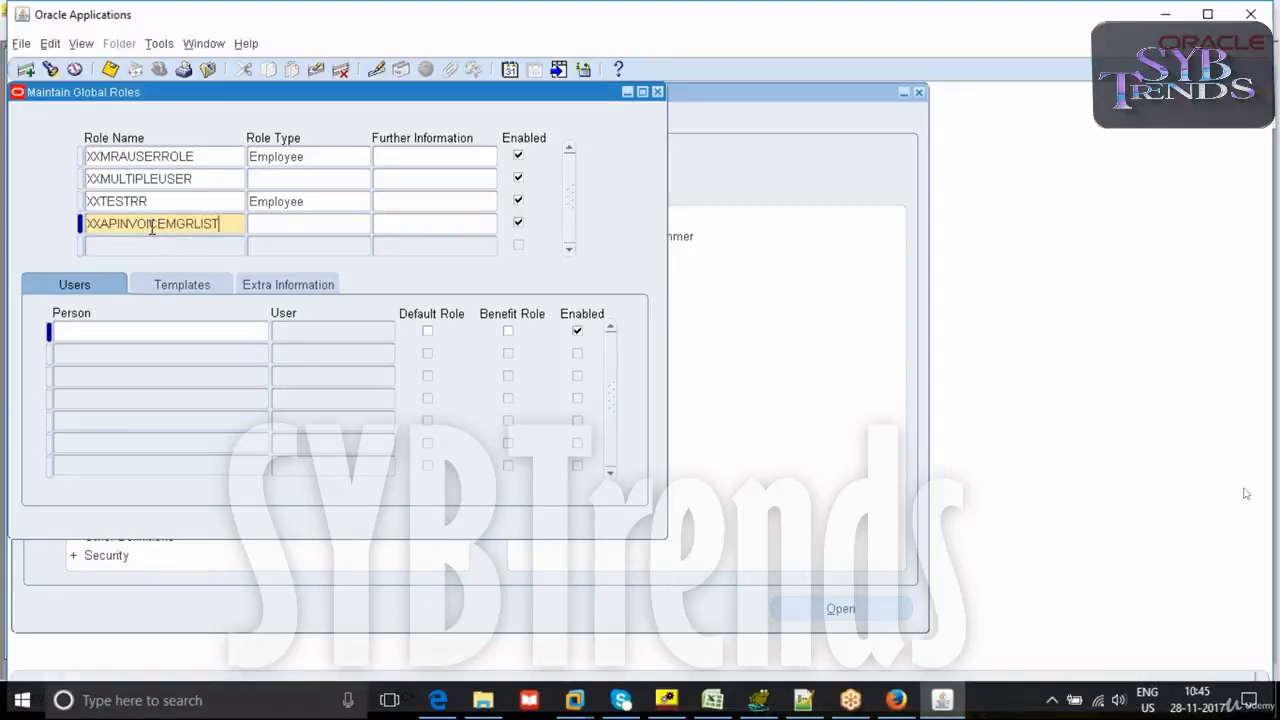
- Check the supervisors in the Excel workflow diagram, and back in Oracle Applications add the first one, from Vision Corporation, as the new role's user
left_click(145, 332)
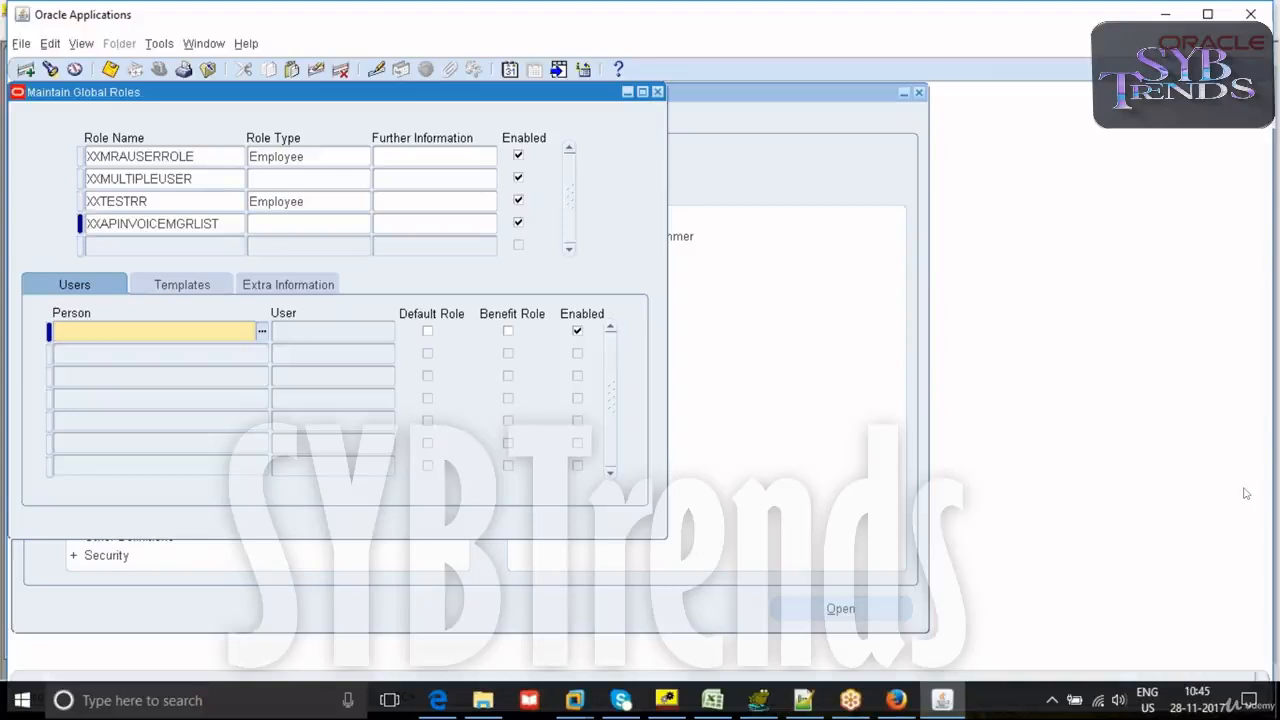
key("alt+Tab")
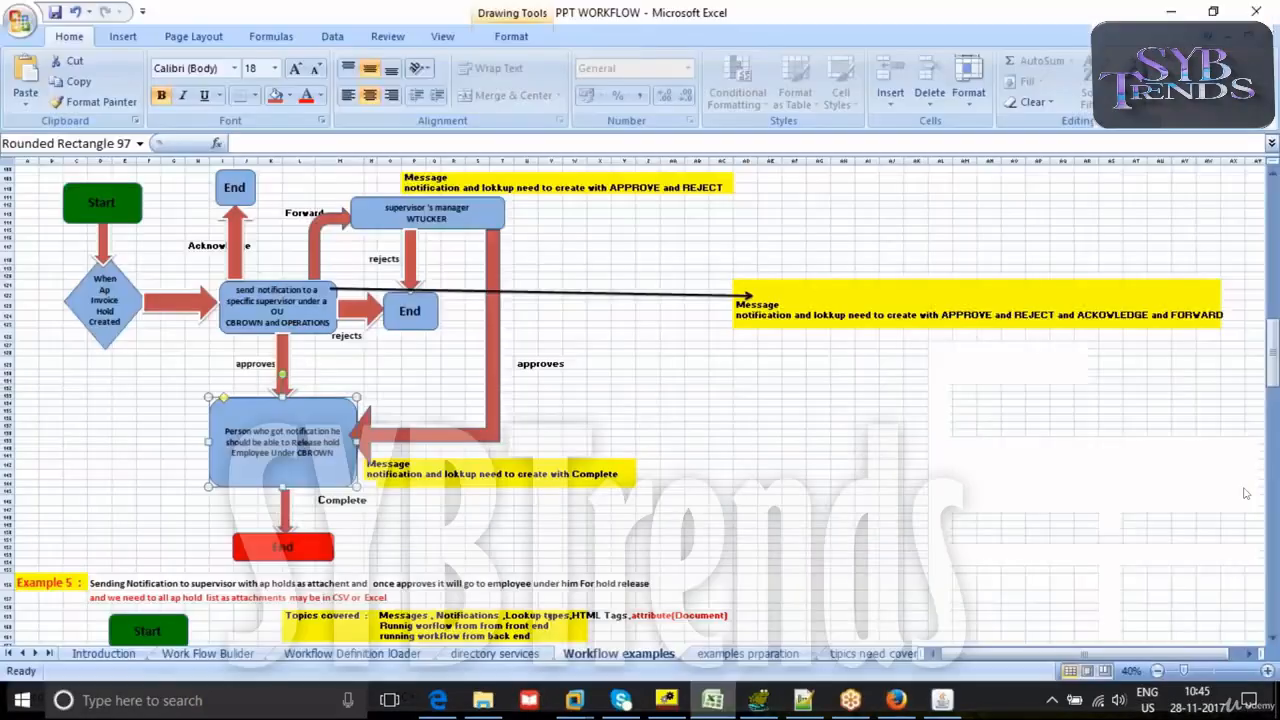
left_click(760, 702)
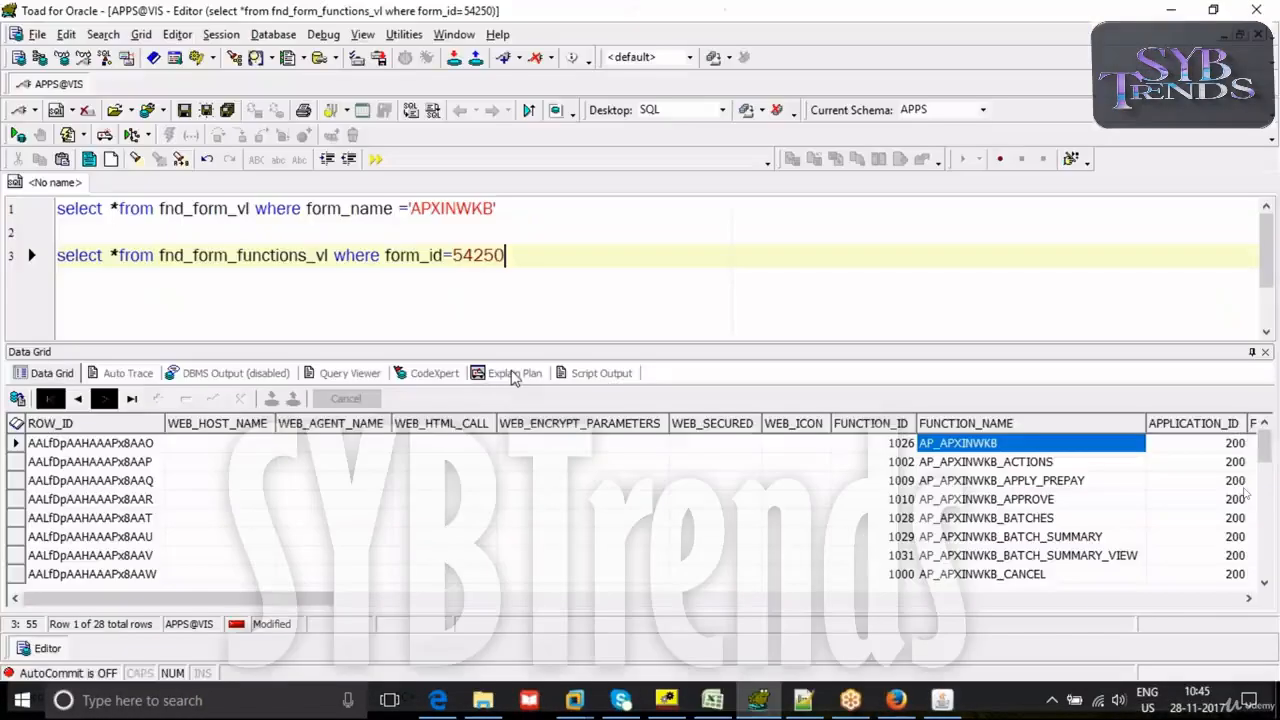
left_click(770, 708)
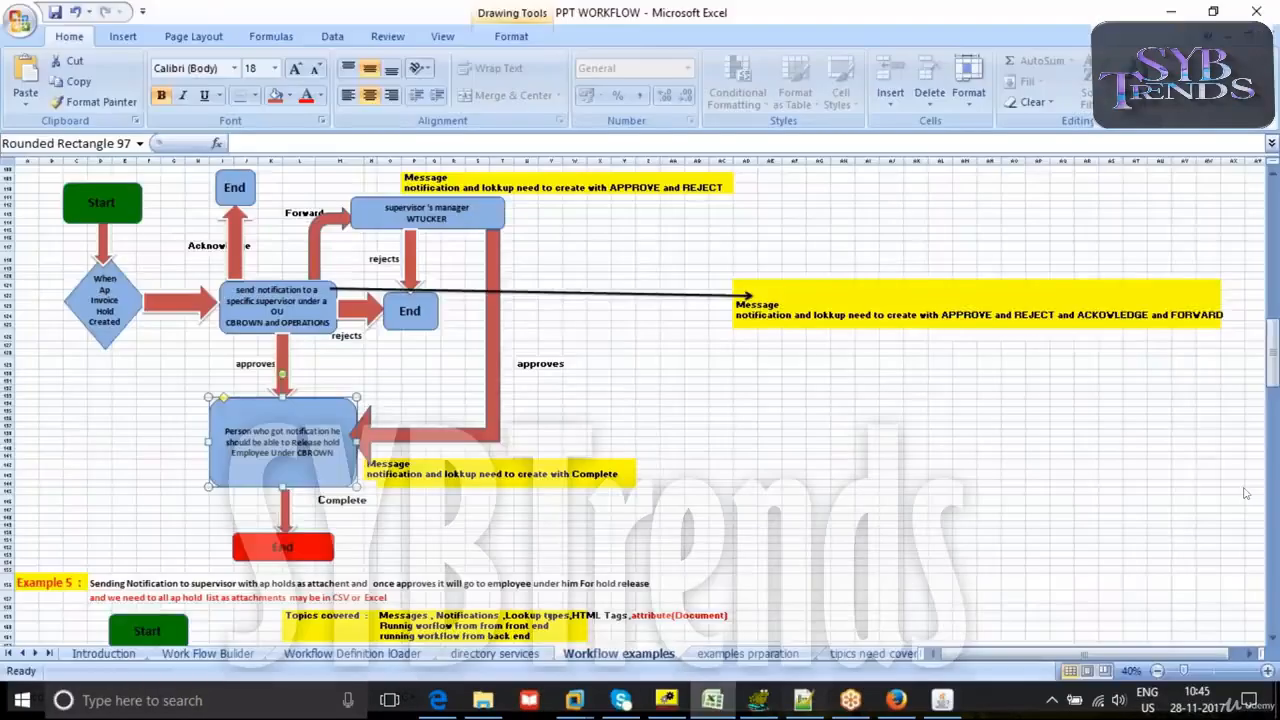
left_click(942, 701)
type("br")
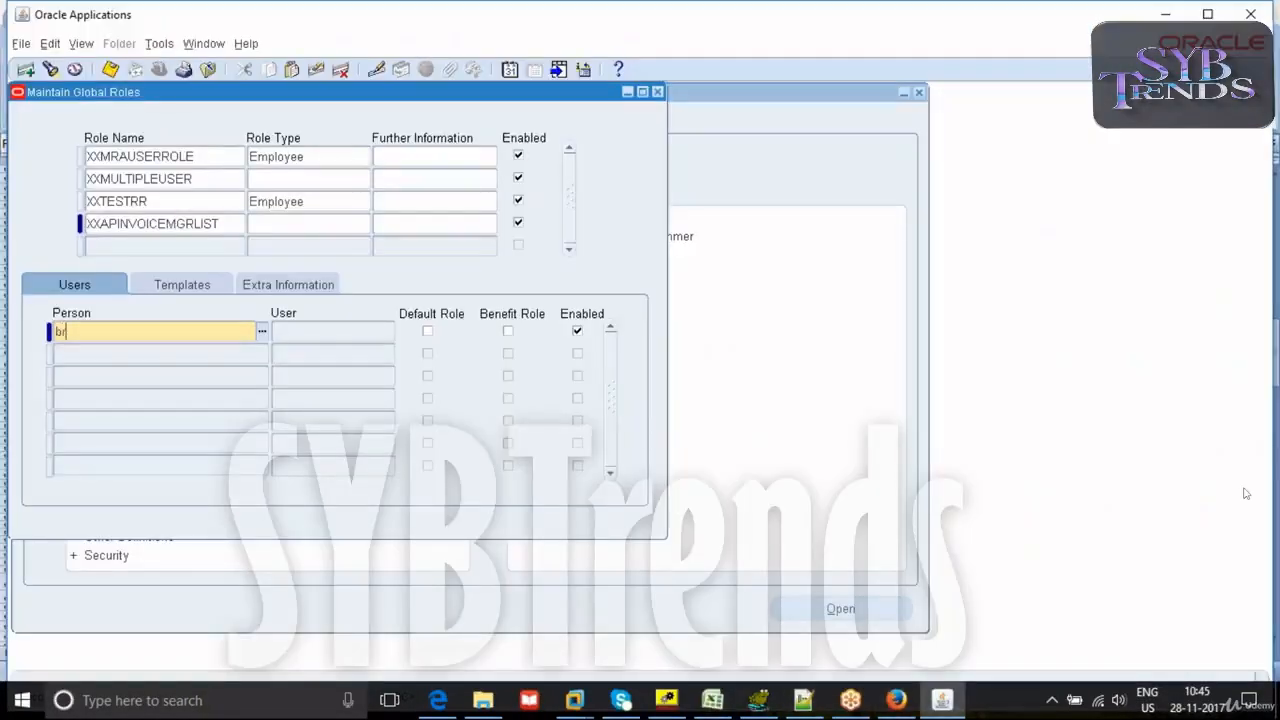
type("own%c%")
key("Tab")
left_click(98, 218)
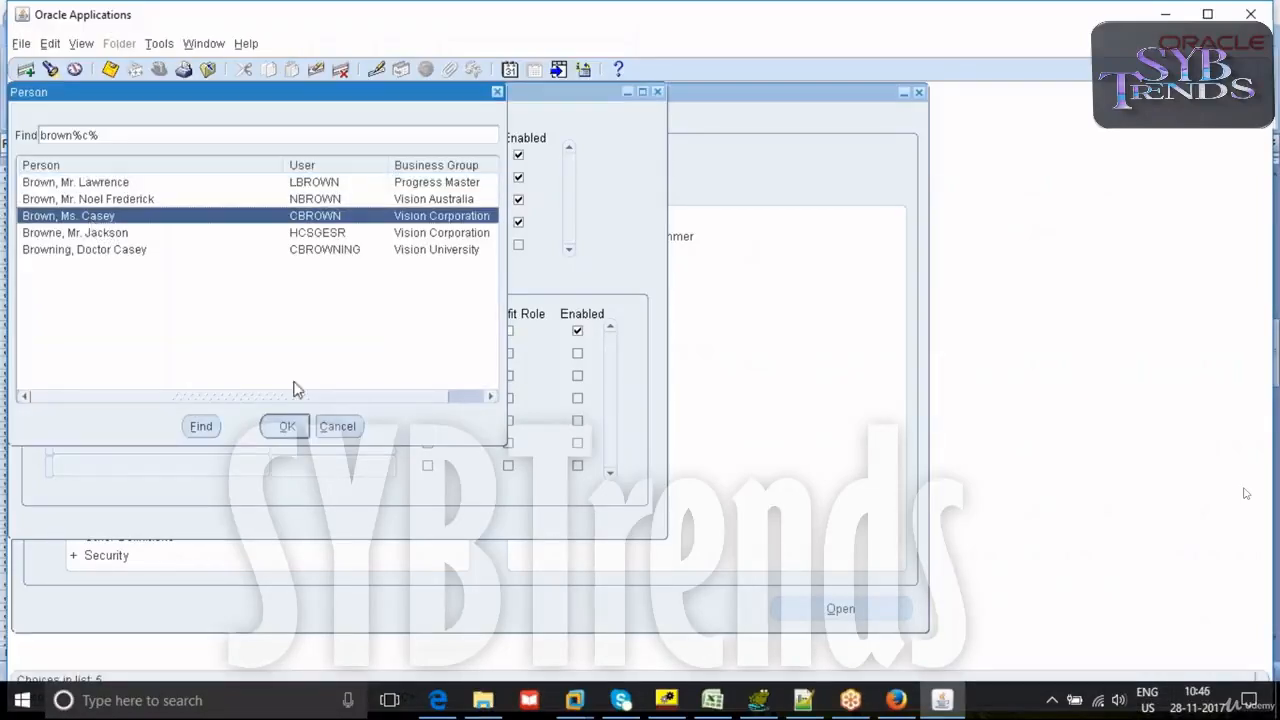
left_click(286, 425)
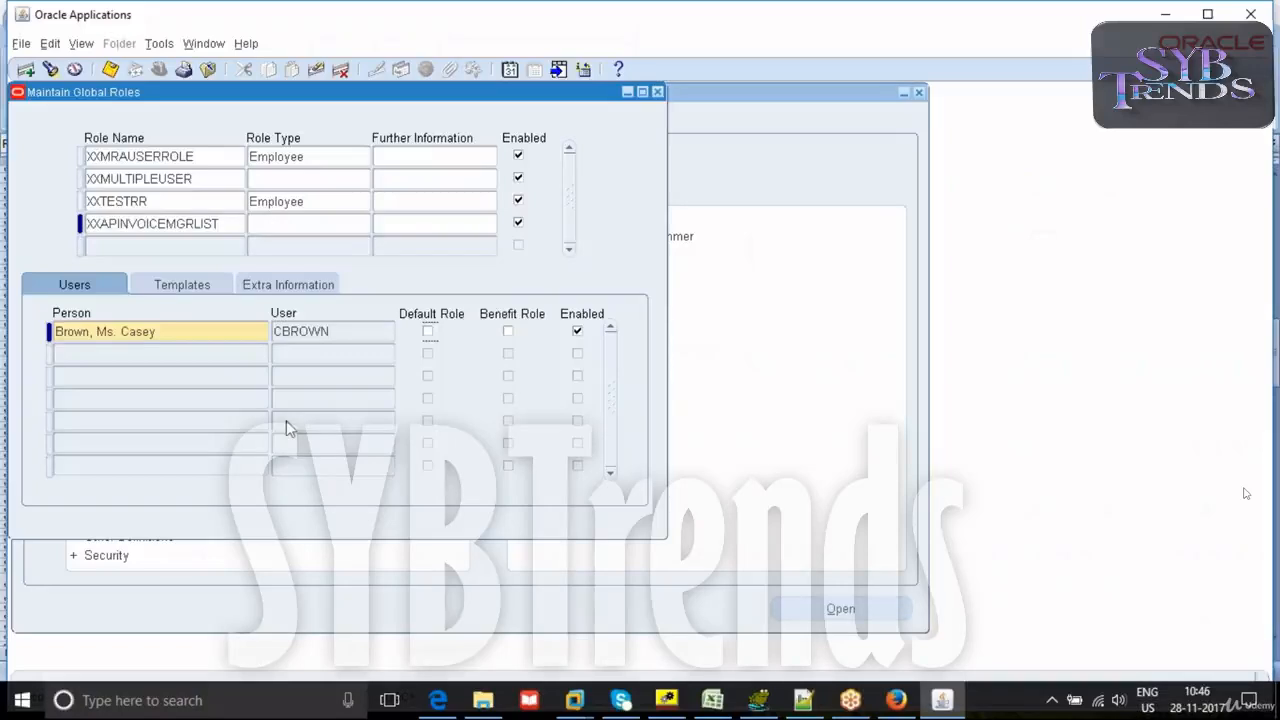
- Add the Vision Corporation person with the OPERATIONS user as the role's second user and save the role
left_click(78, 361)
type("stc")
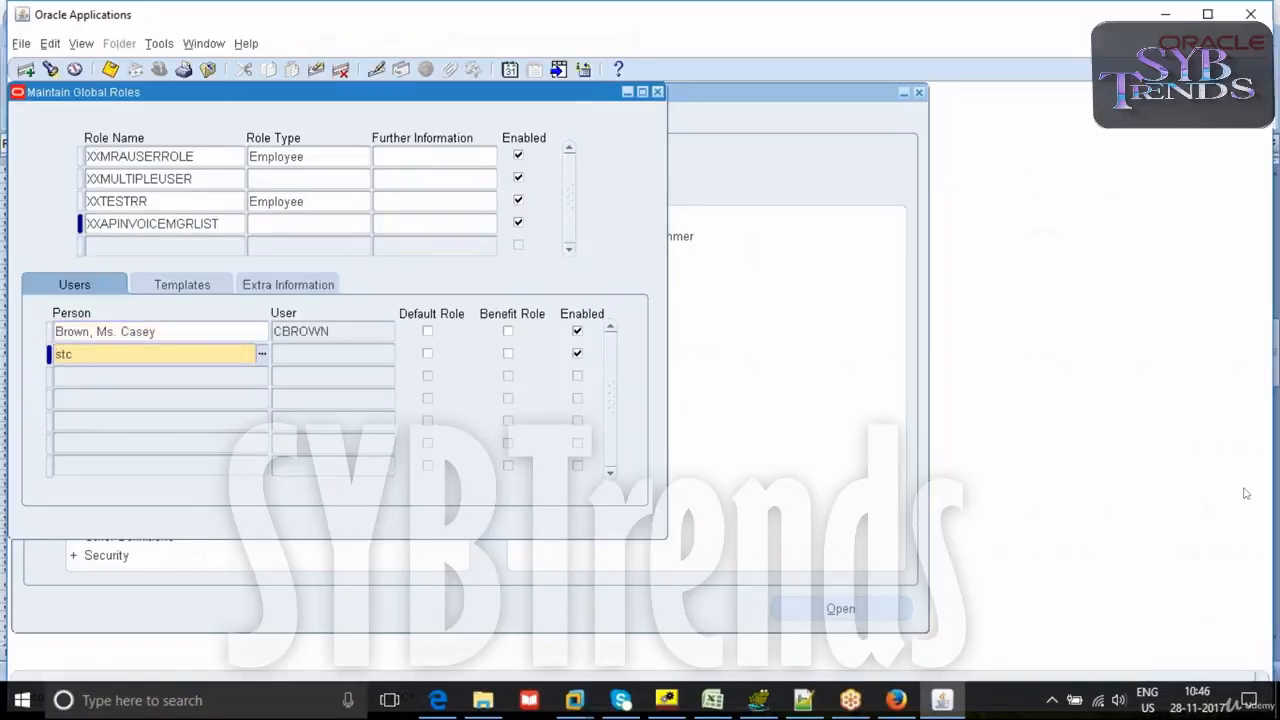
type("ck%")
key("Tab")
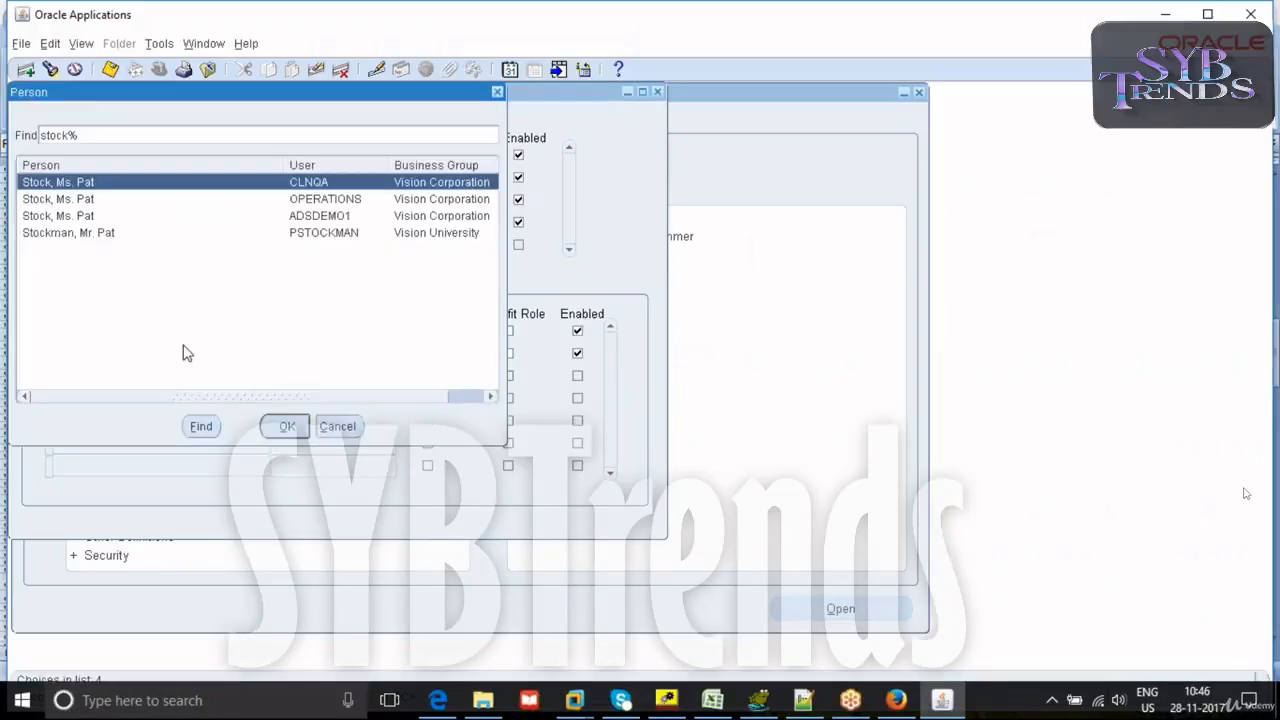
left_click(88, 205)
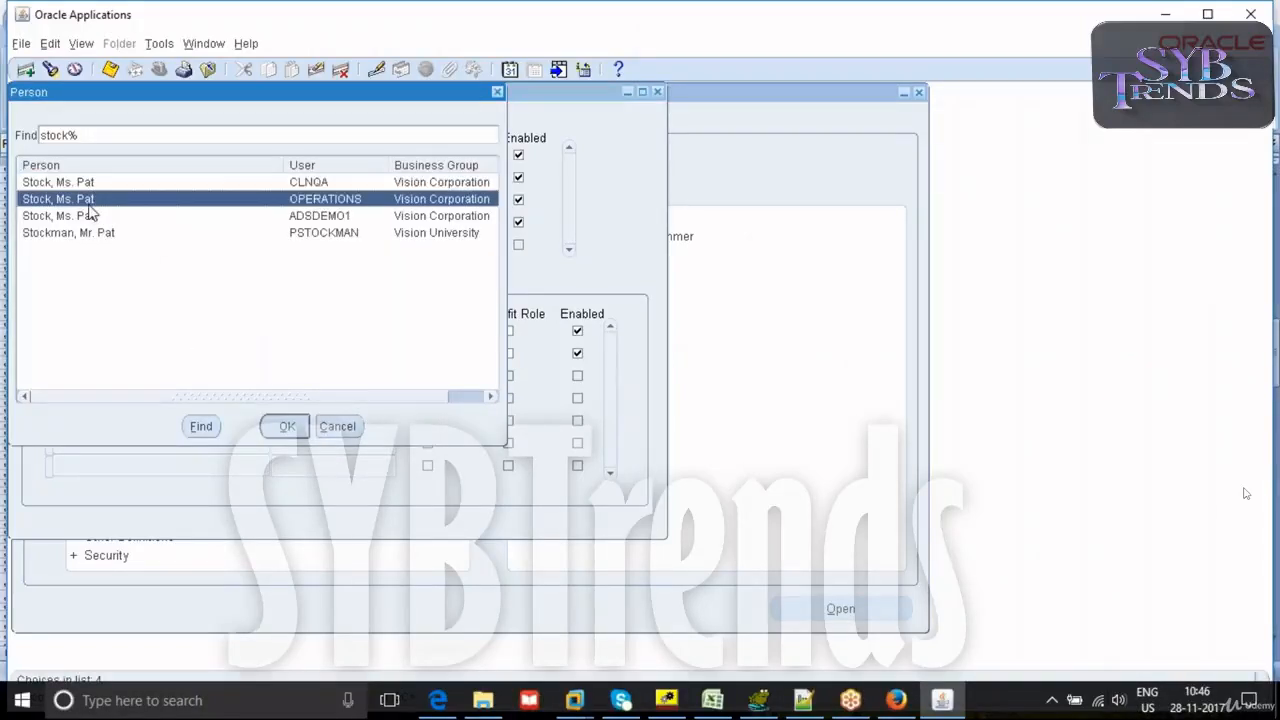
left_click(286, 426)
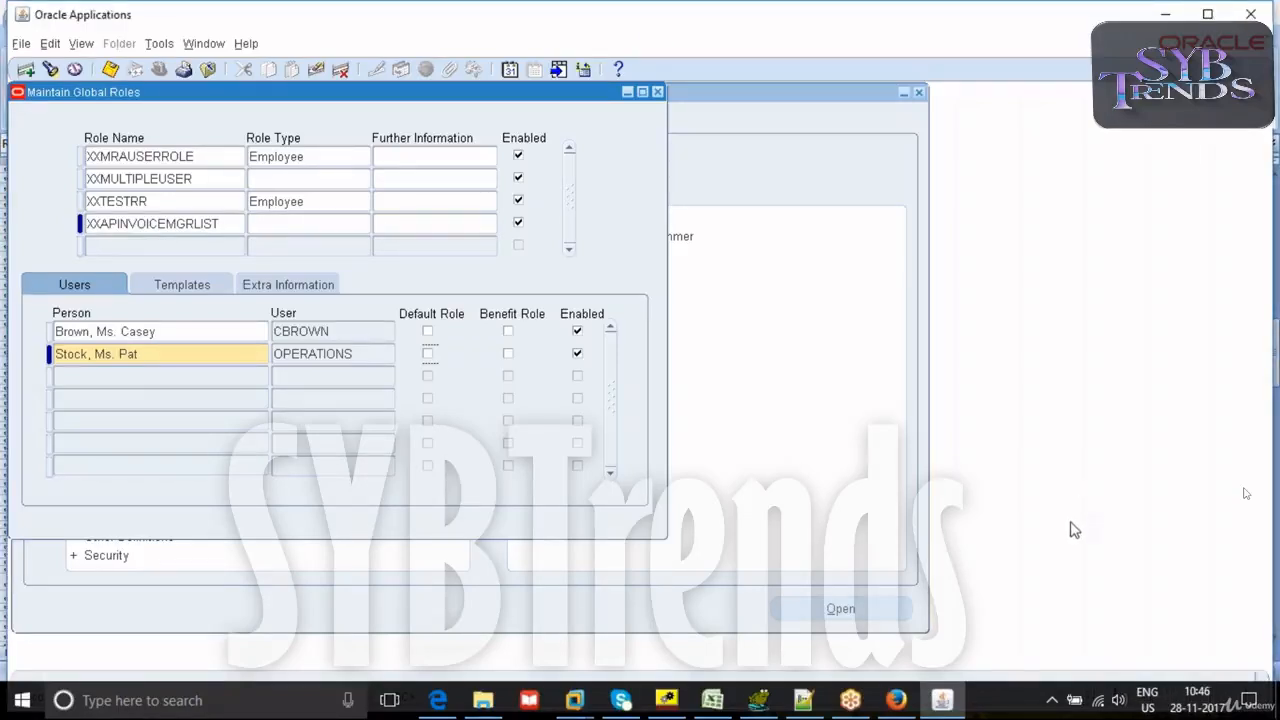
key("ctrl+s")
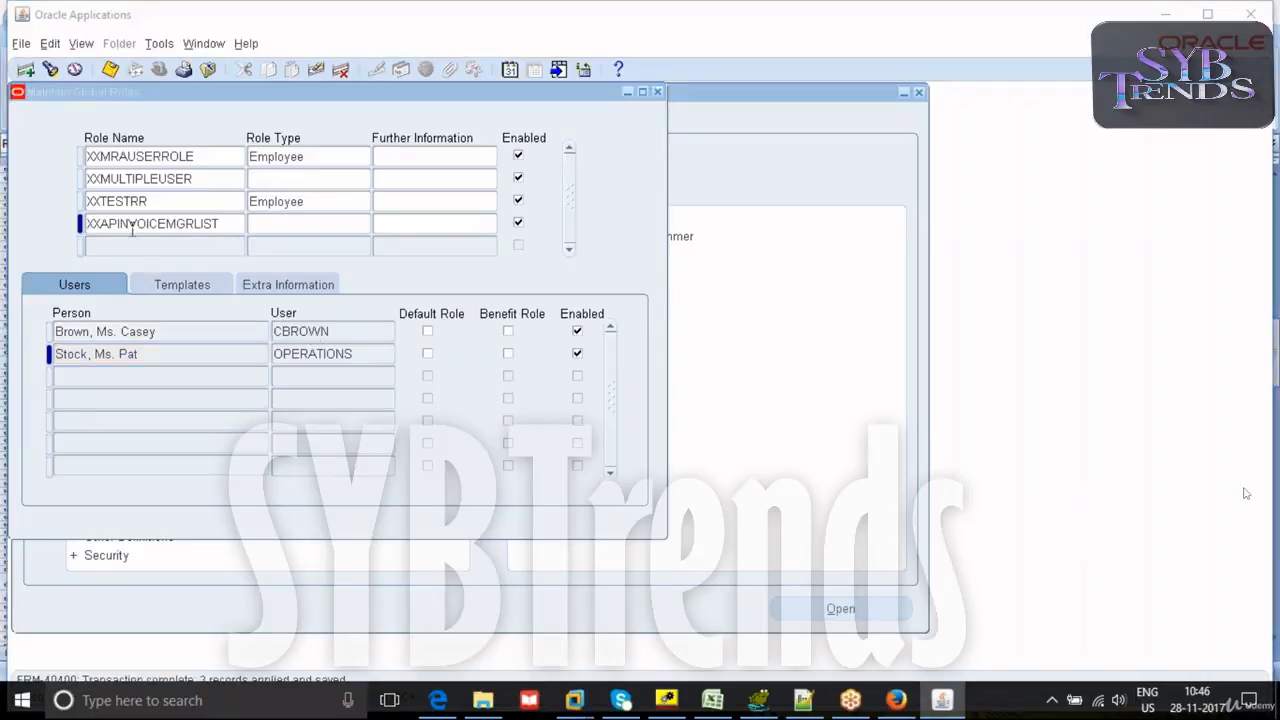
- Select the new role's name, and in Oracle Workflow Builder check the SUPERVISOR attribute's default value, closing the properties without changes
left_click_drag(125, 224, 87, 224)
left_click_drag(220, 224, 88, 218)
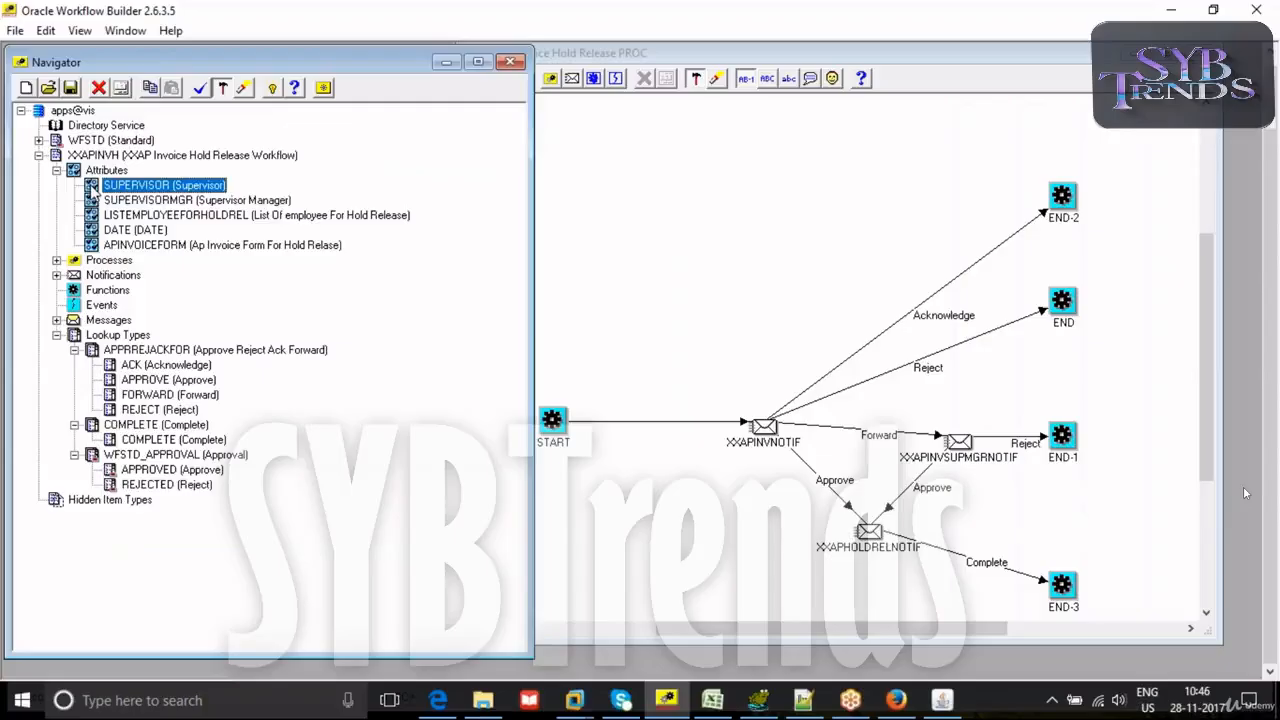
double_click(100, 180)
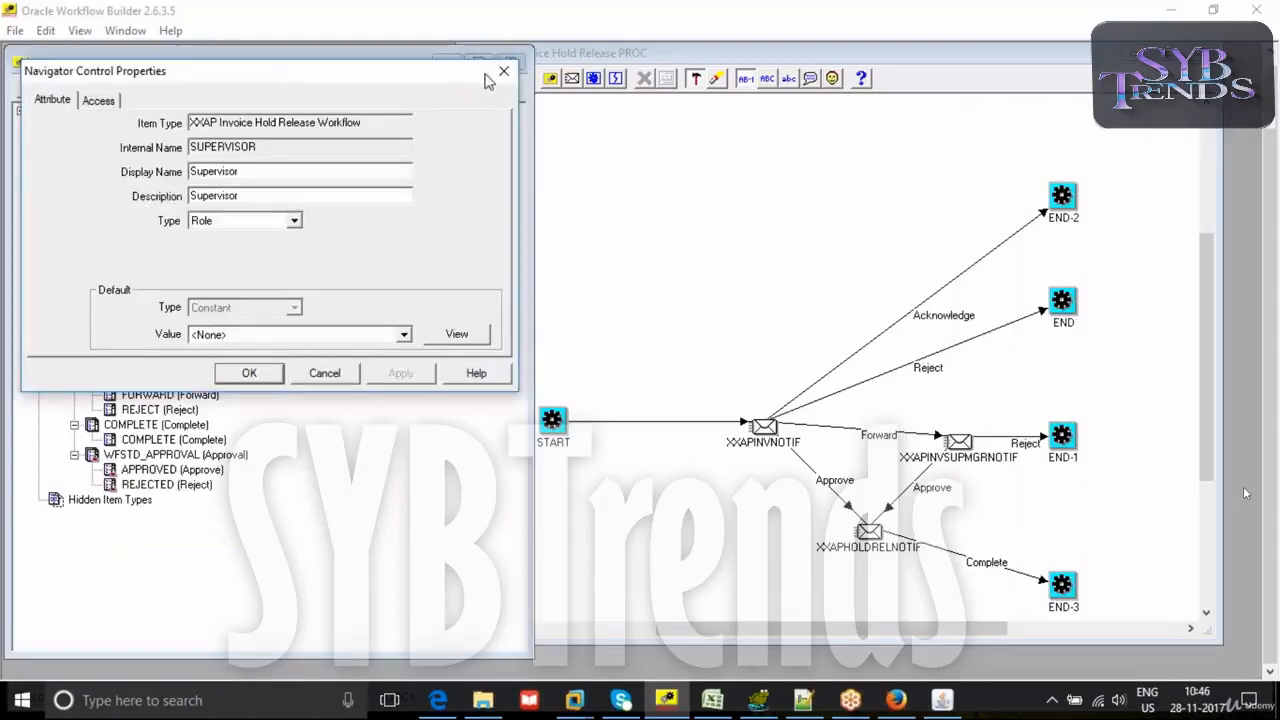
left_click_drag(430, 72, 547, 92)
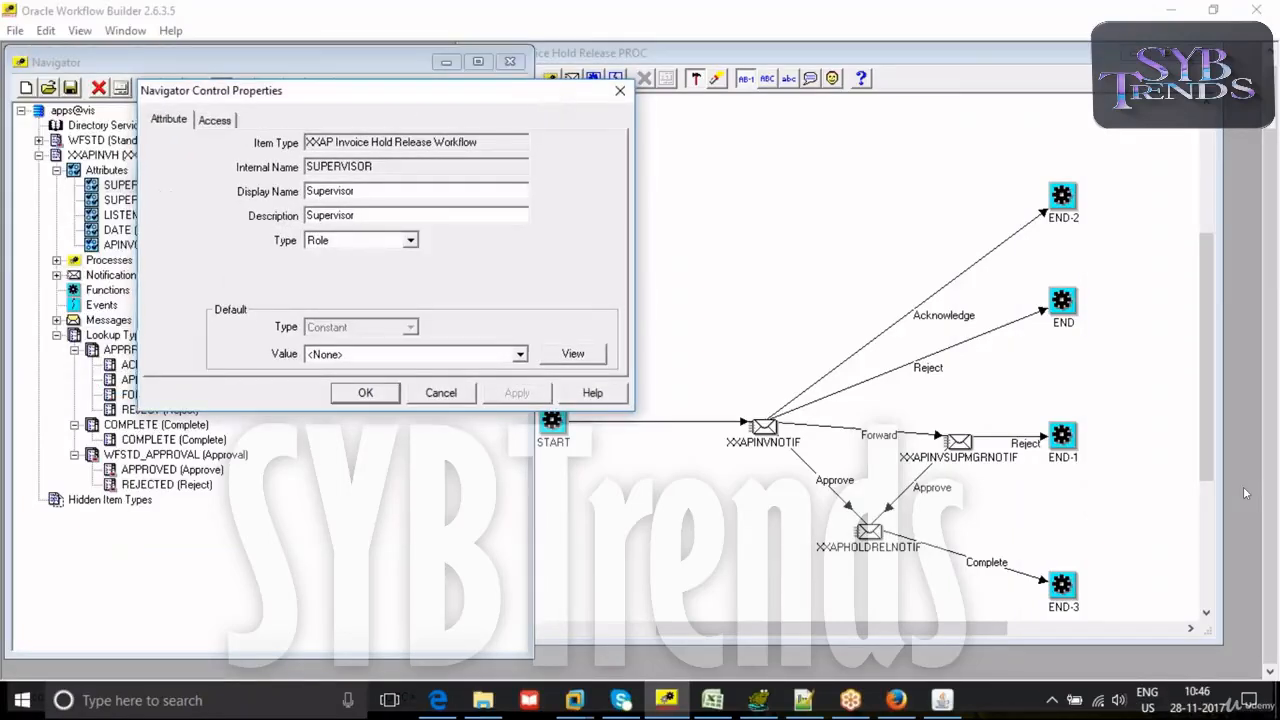
left_click(362, 357)
left_click(362, 360)
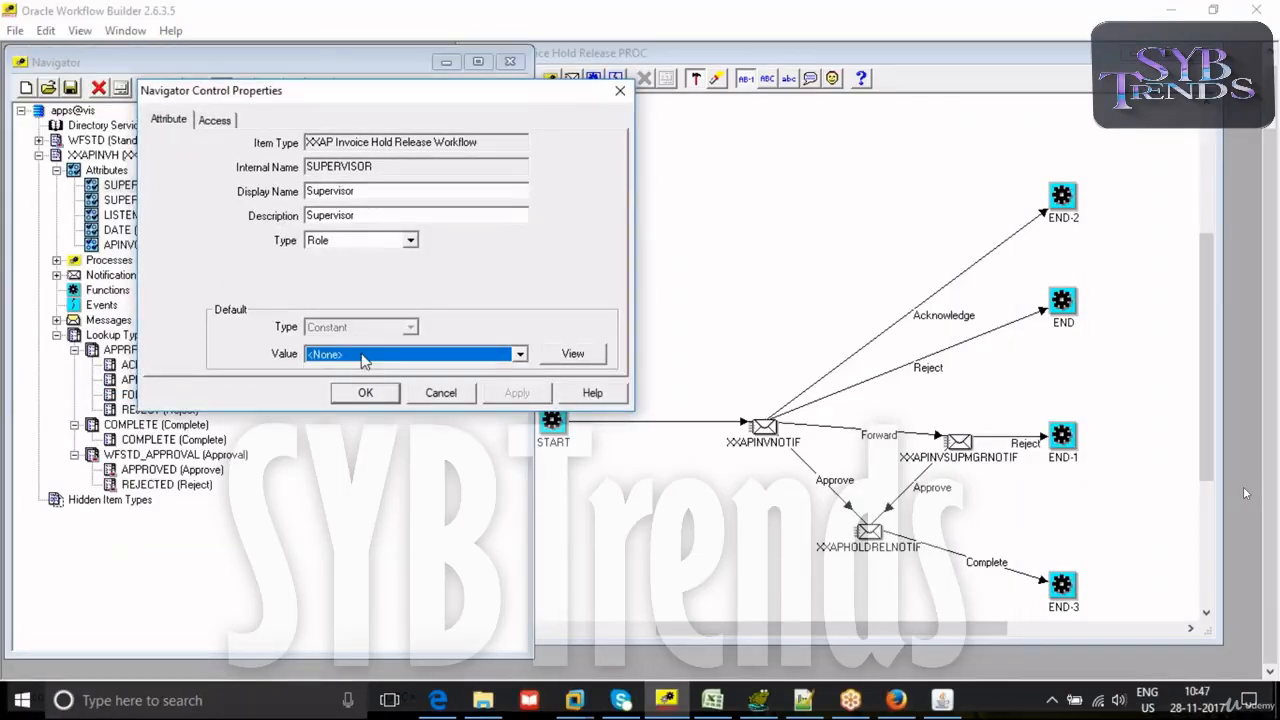
left_click(619, 91)
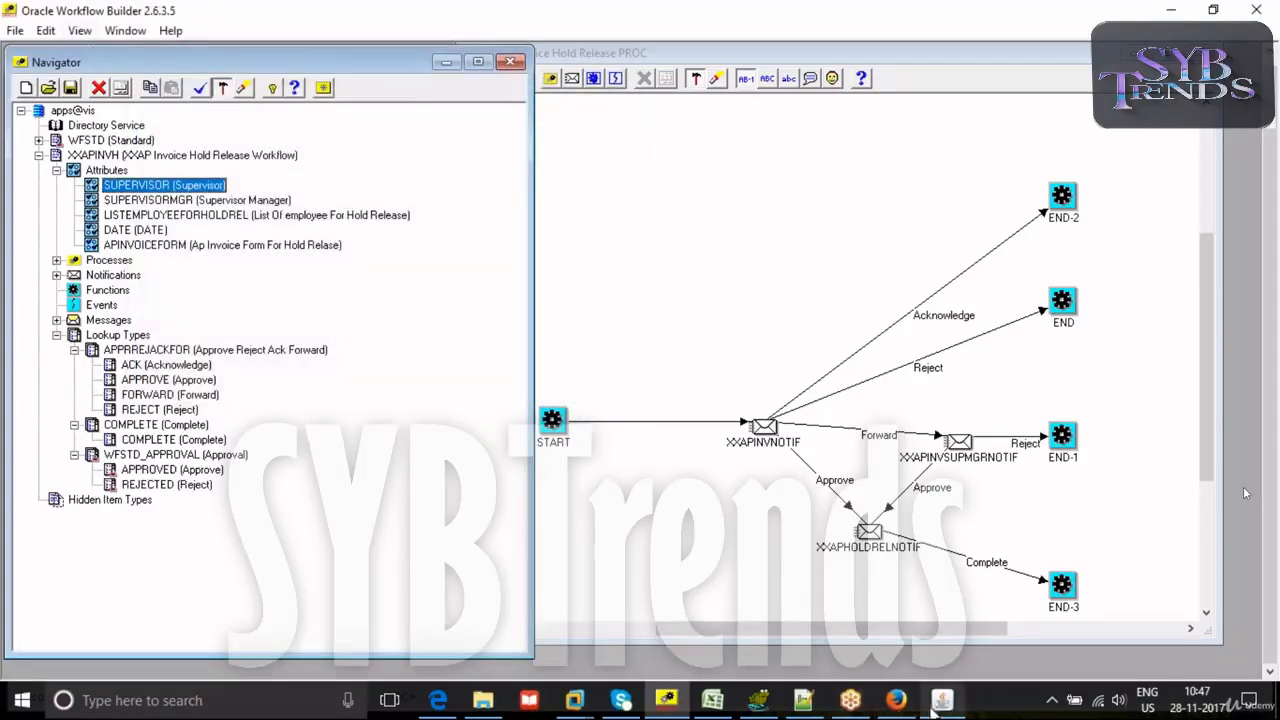
- Check the saved role in Oracle Applications, and in Oracle Workflow Builder view the properties of the SUPERVISORMGR role attribute
left_click(935, 702)
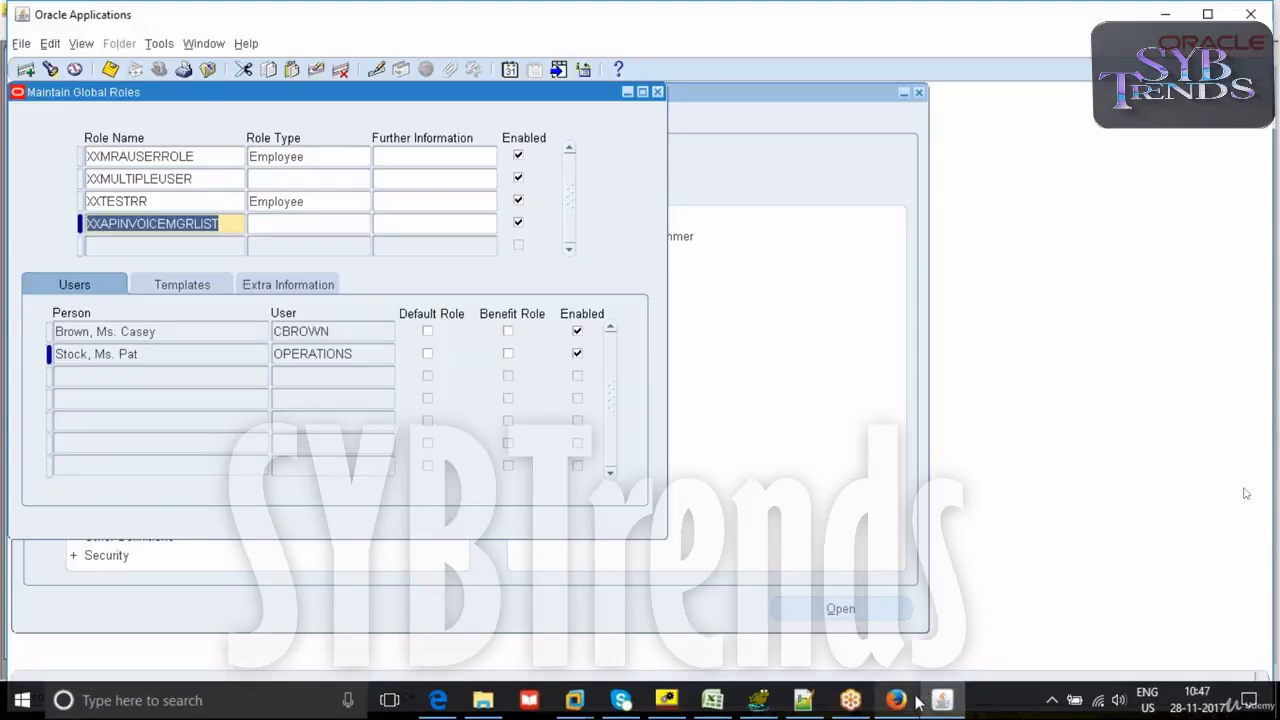
left_click(666, 700)
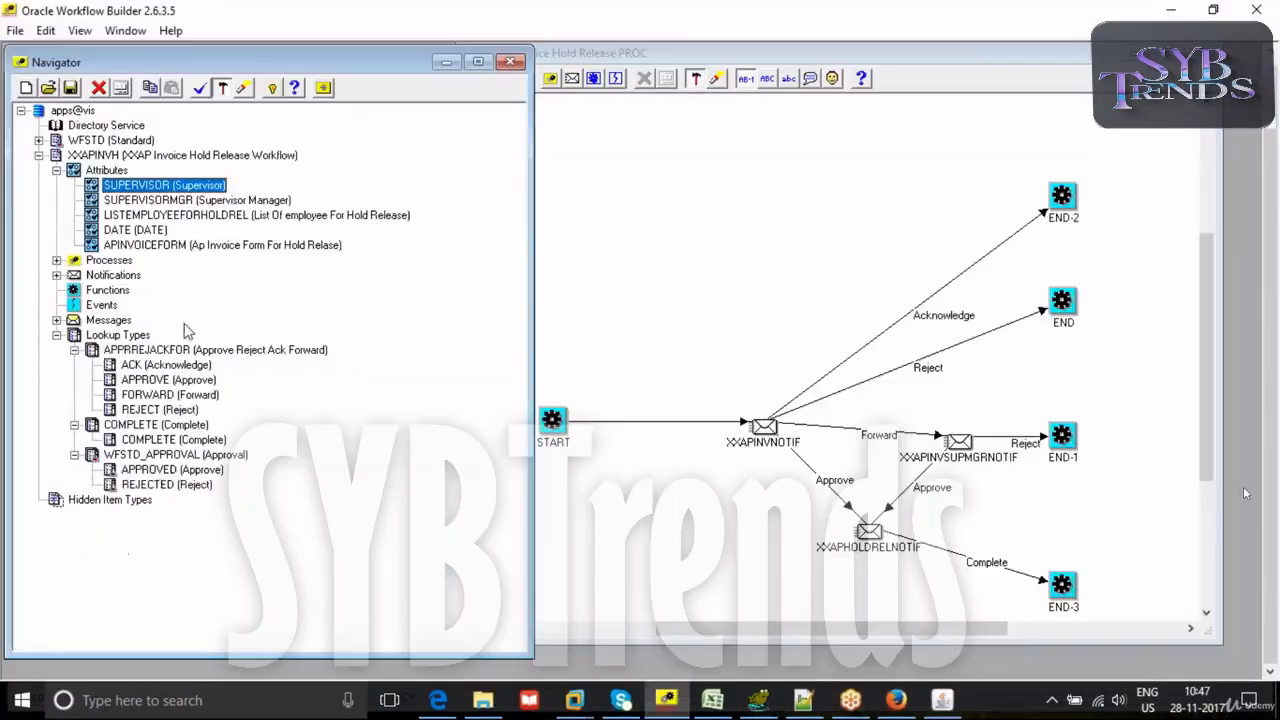
double_click(92, 201)
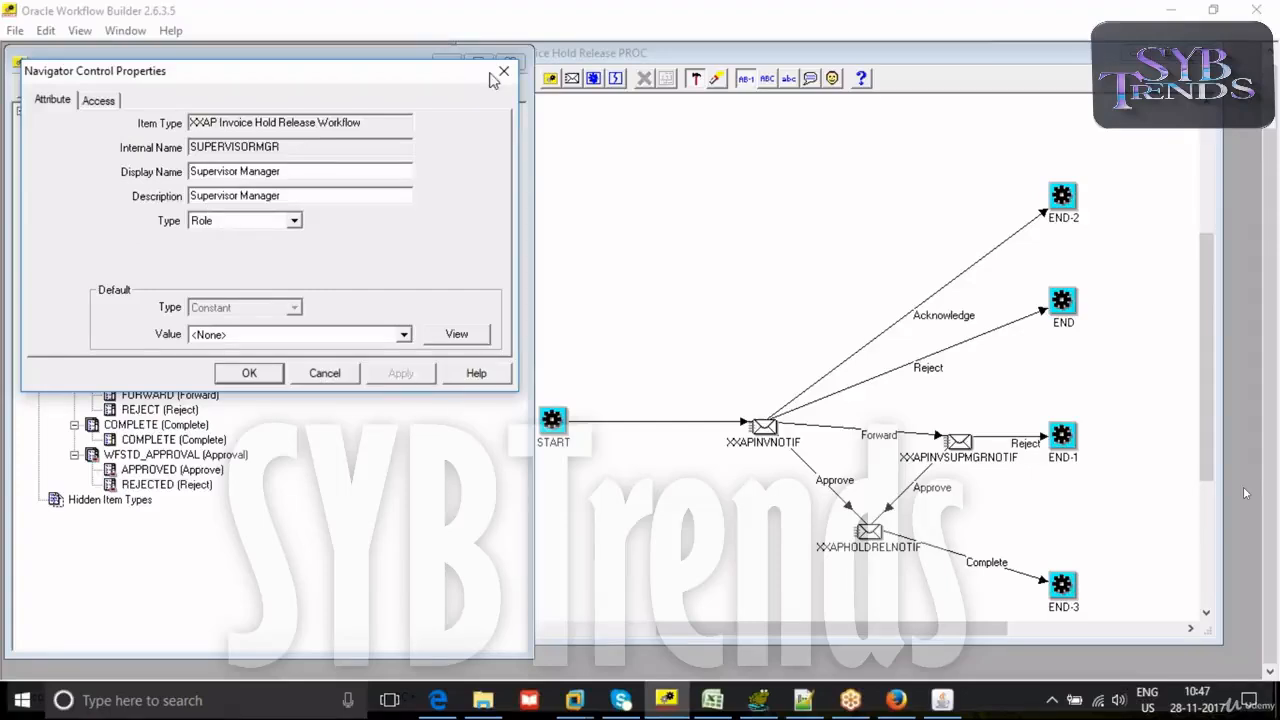
left_click(503, 72)
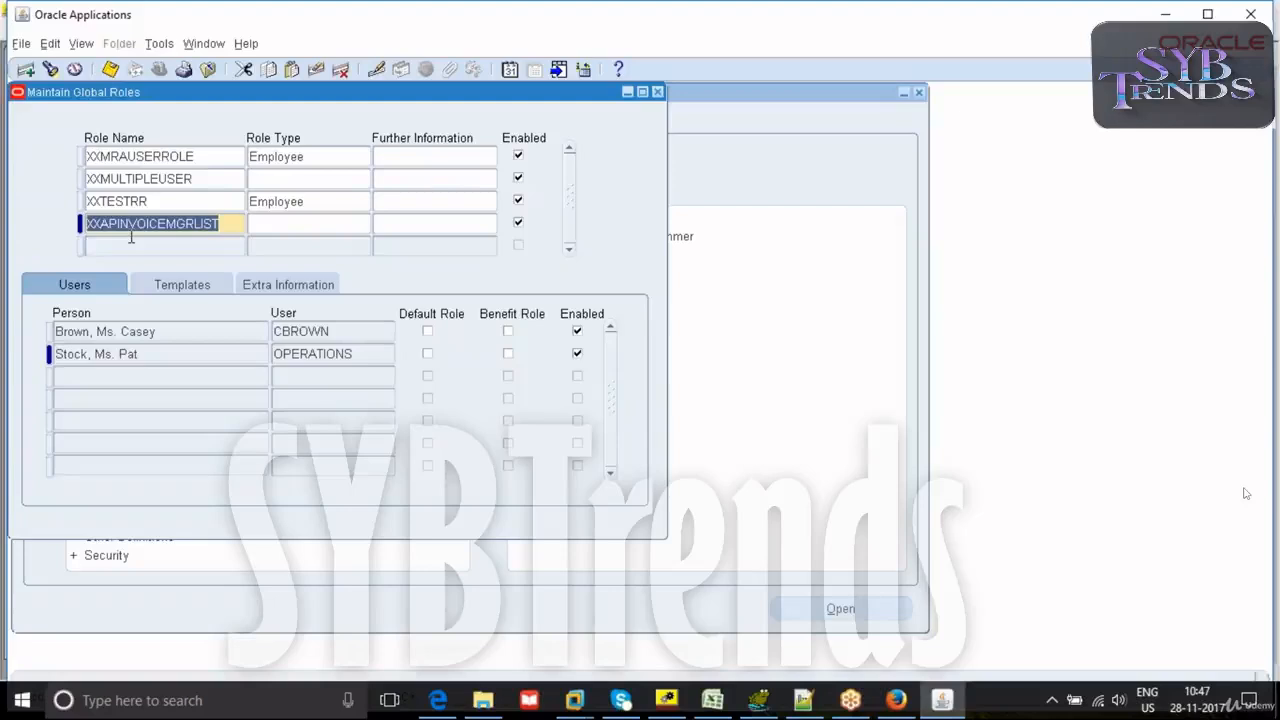
- Return to Oracle Applications and add another global role named XXAPINVOICESUPMGRLIST
left_click(121, 246)
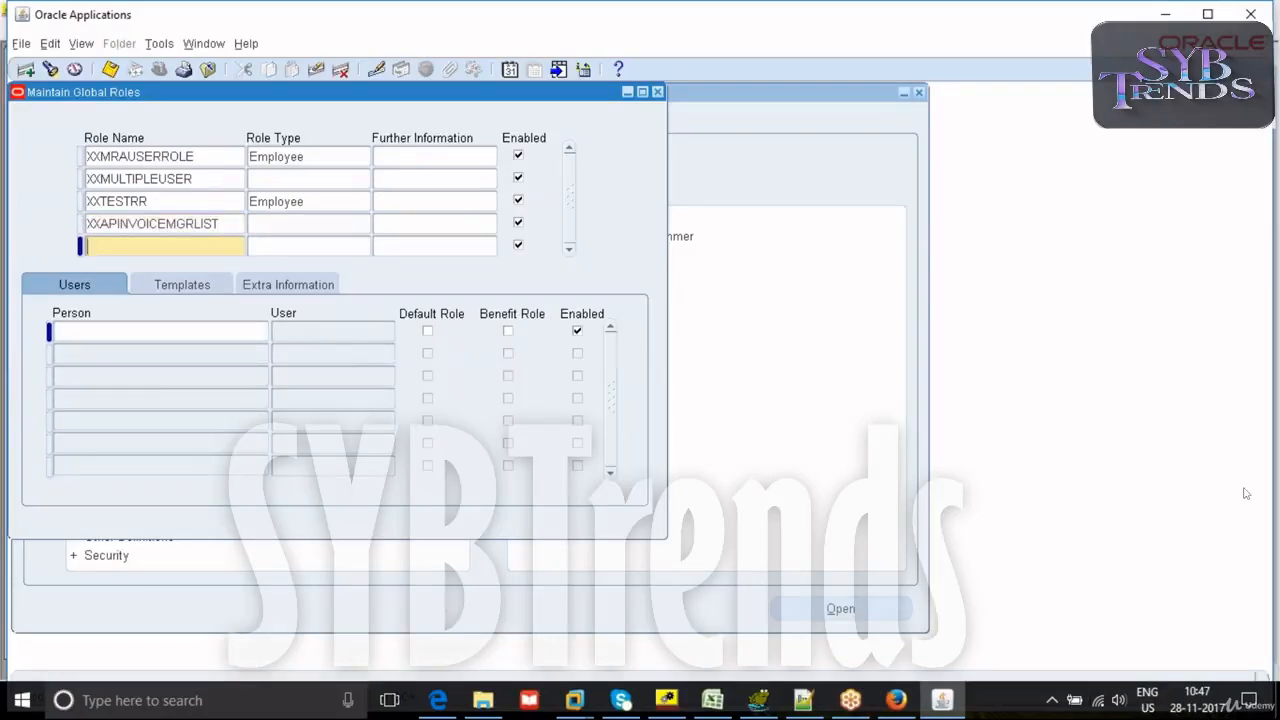
type("XXAPINVOICESUP")
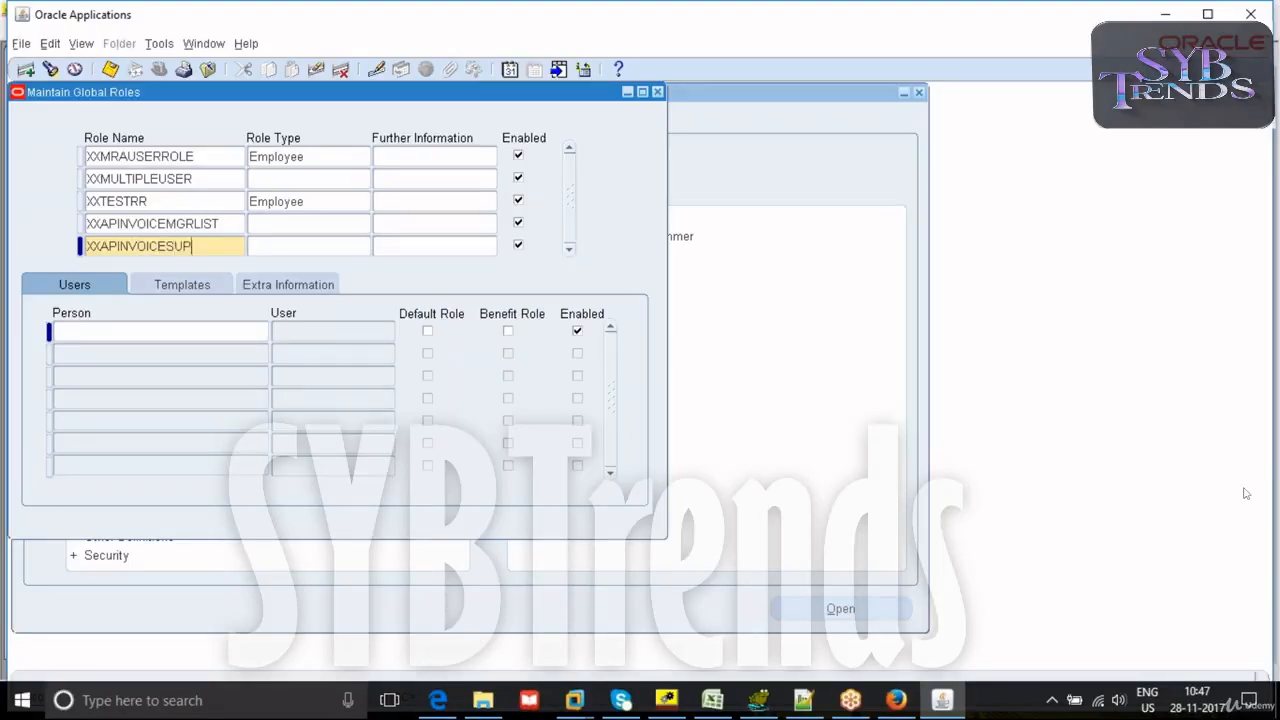
type("MGRLIST")
- Rename the XXAPINVOICEMGRLIST role to XXAPINVOICESUPLIST
left_click(195, 224)
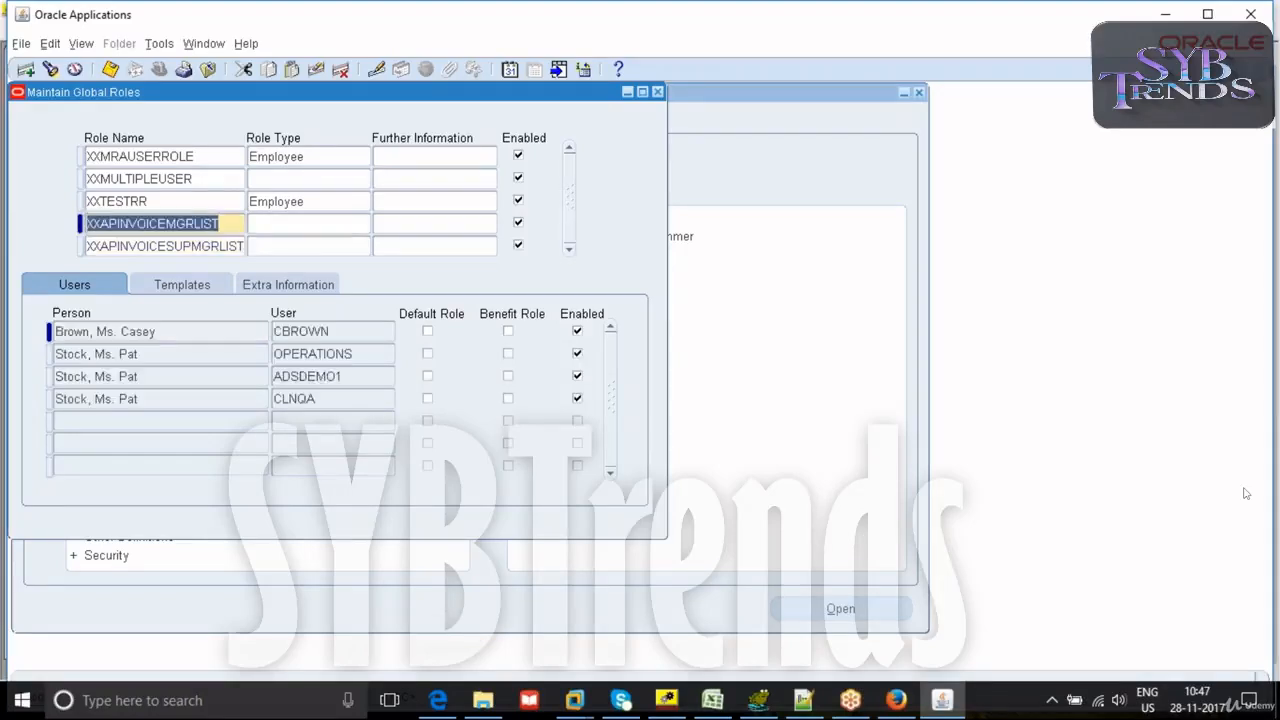
left_click_drag(195, 224, 168, 224)
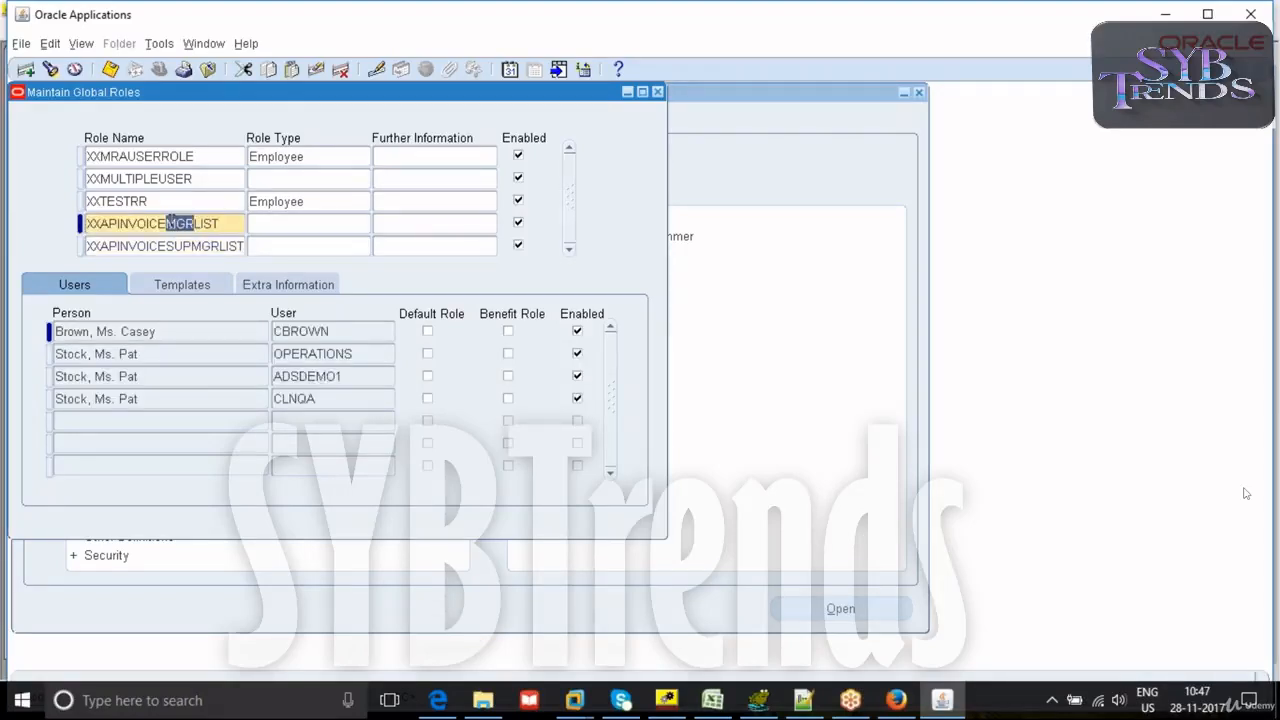
type("SUP")
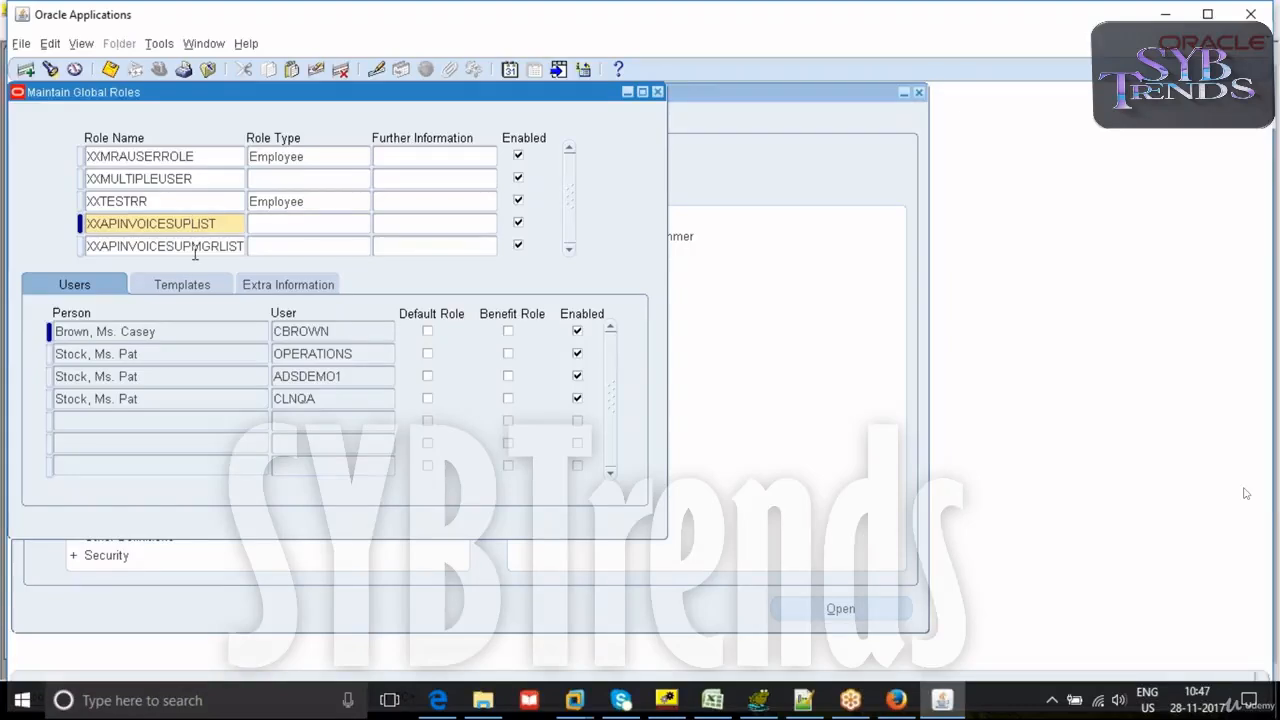
- Save the role changes, select the XXAPINVOICESUPMGRLIST role, and check who the supervisor's manager is in the Excel workflow diagram
key("ctrl+s")
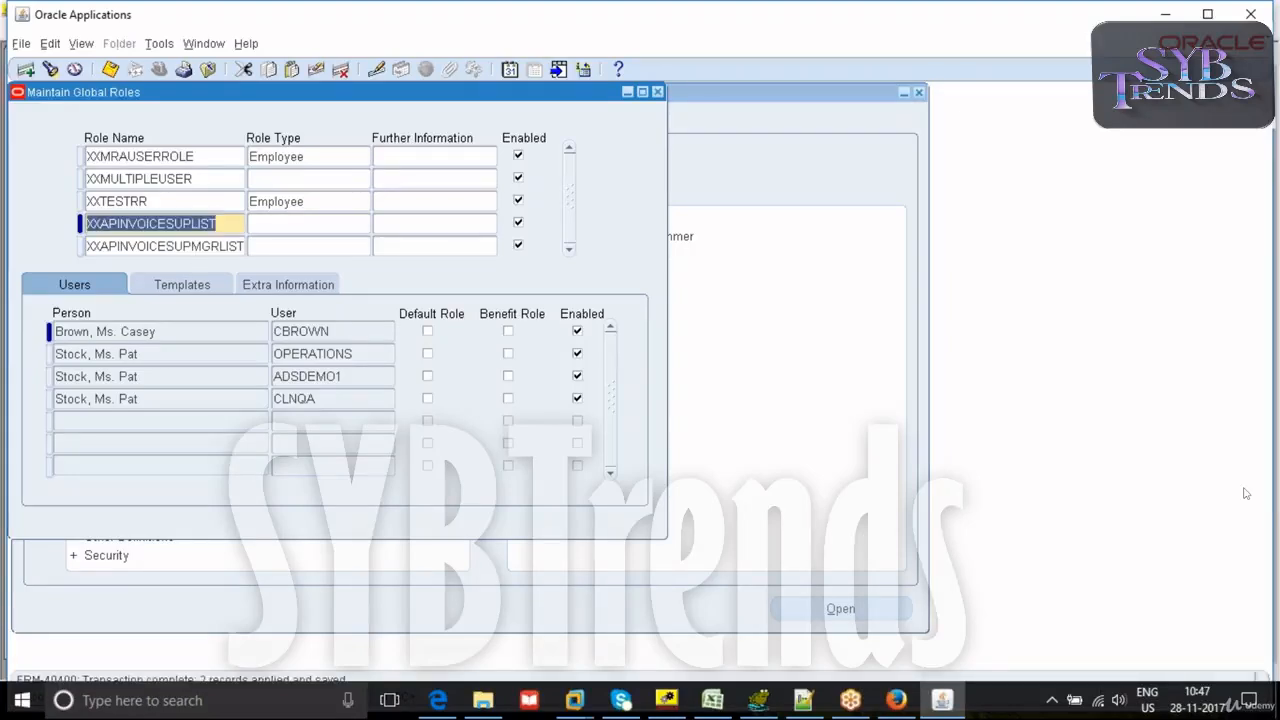
left_click(200, 248)
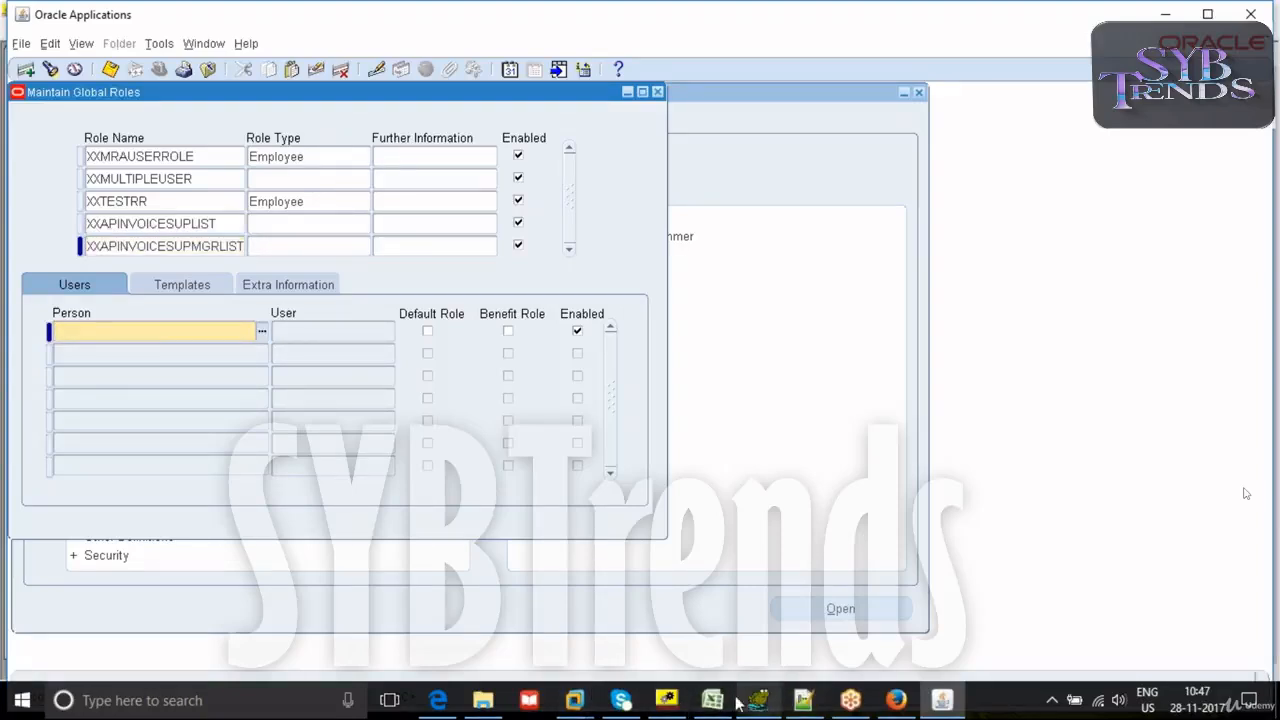
left_click(712, 700)
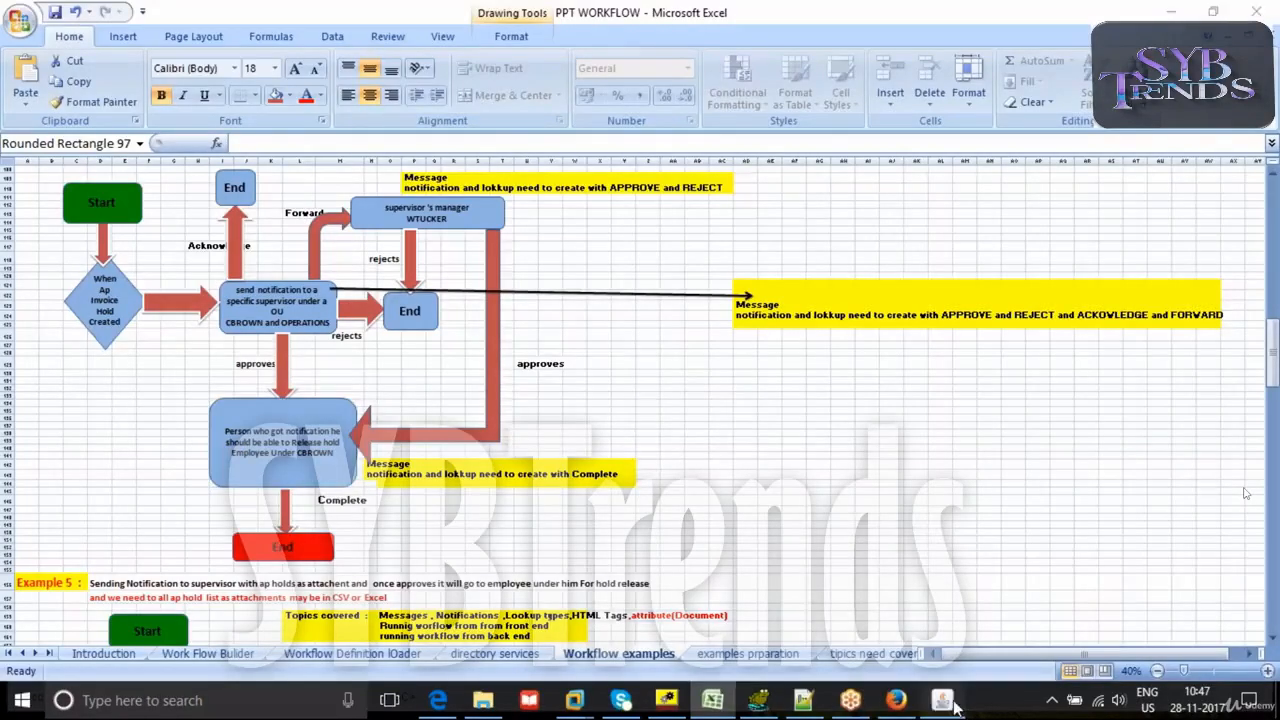
left_click(850, 700)
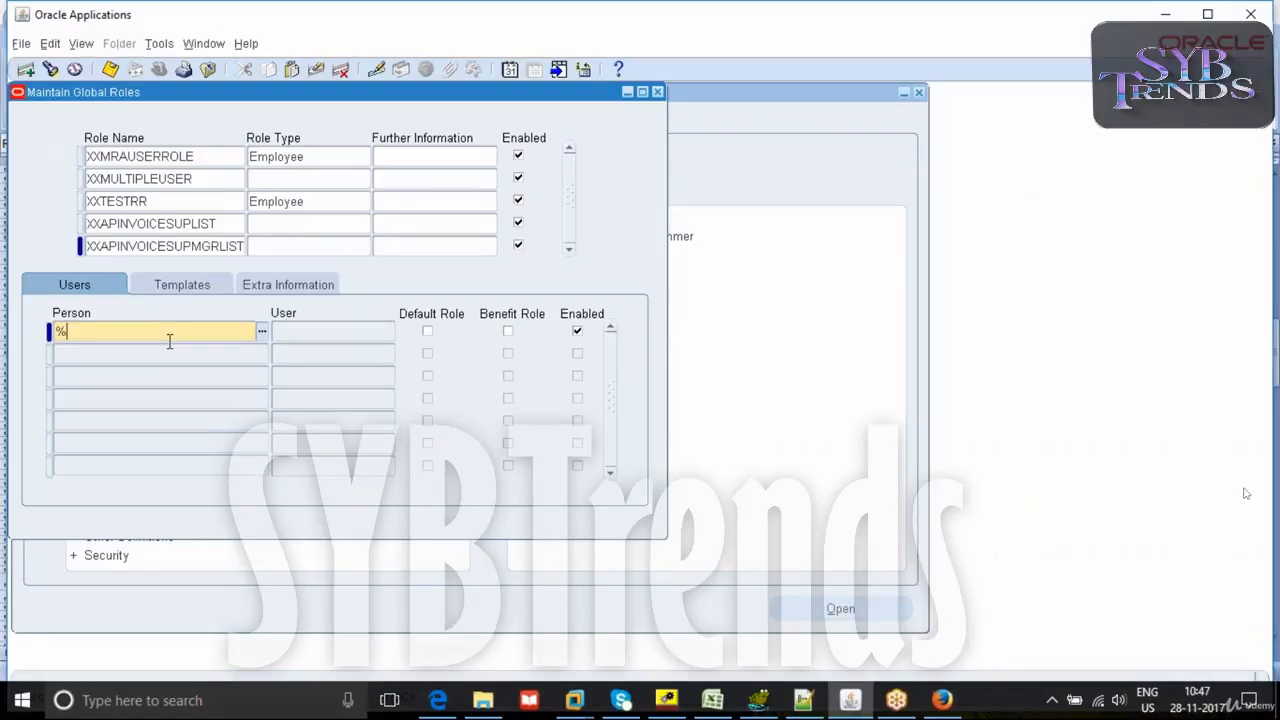
- In Oracle Applications, assign the supervisor's manager from the diagram as a user of the XXAPINVOICESUPMGRLIST role and save
type("R")
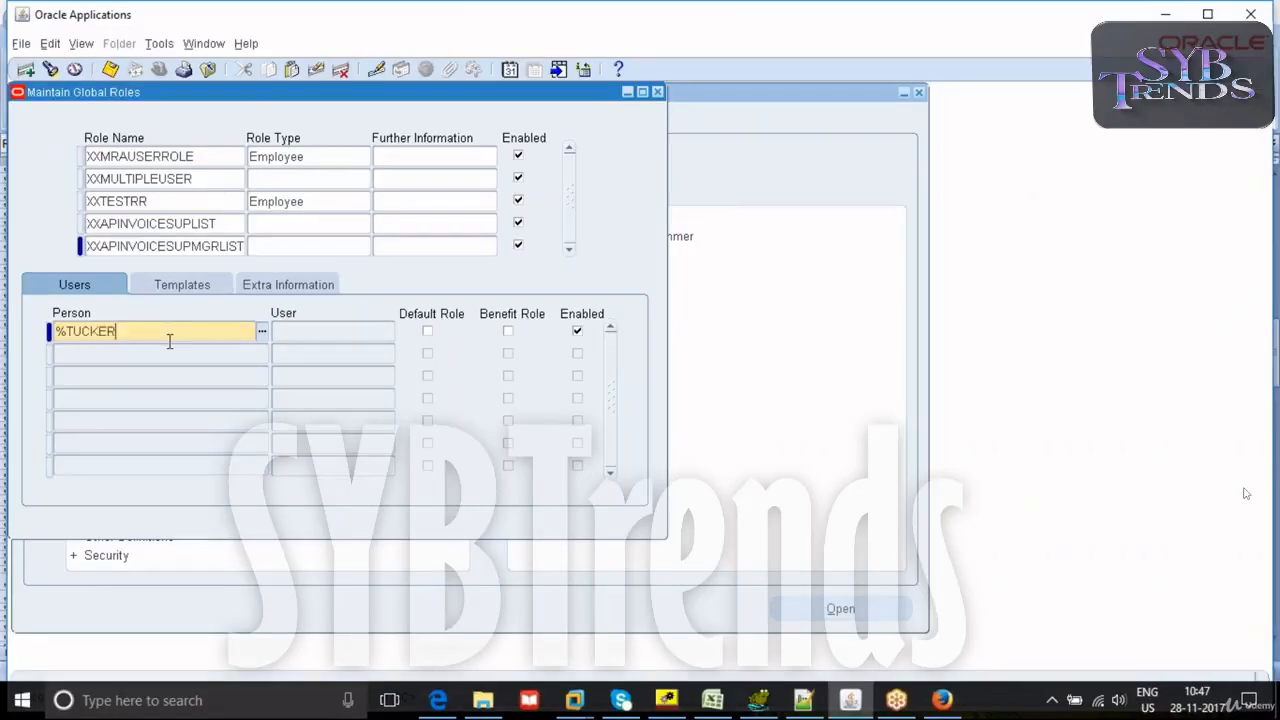
type("%")
key("Tab")
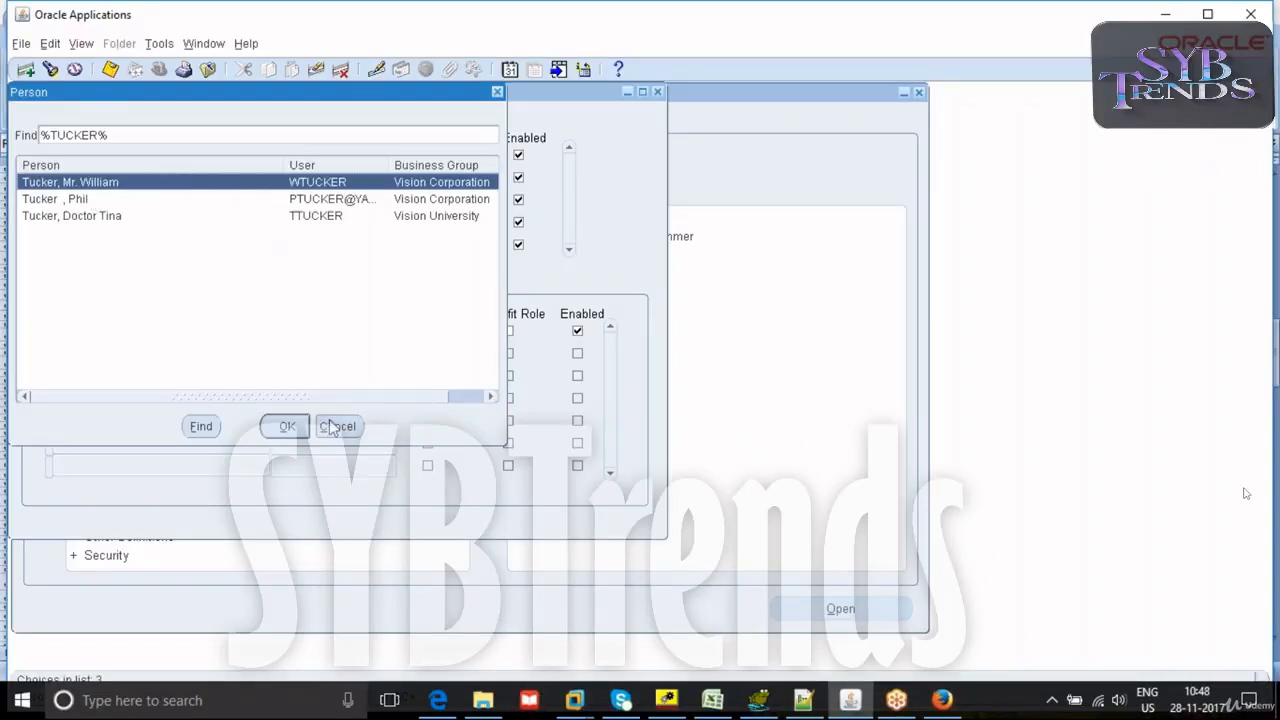
left_click(287, 427)
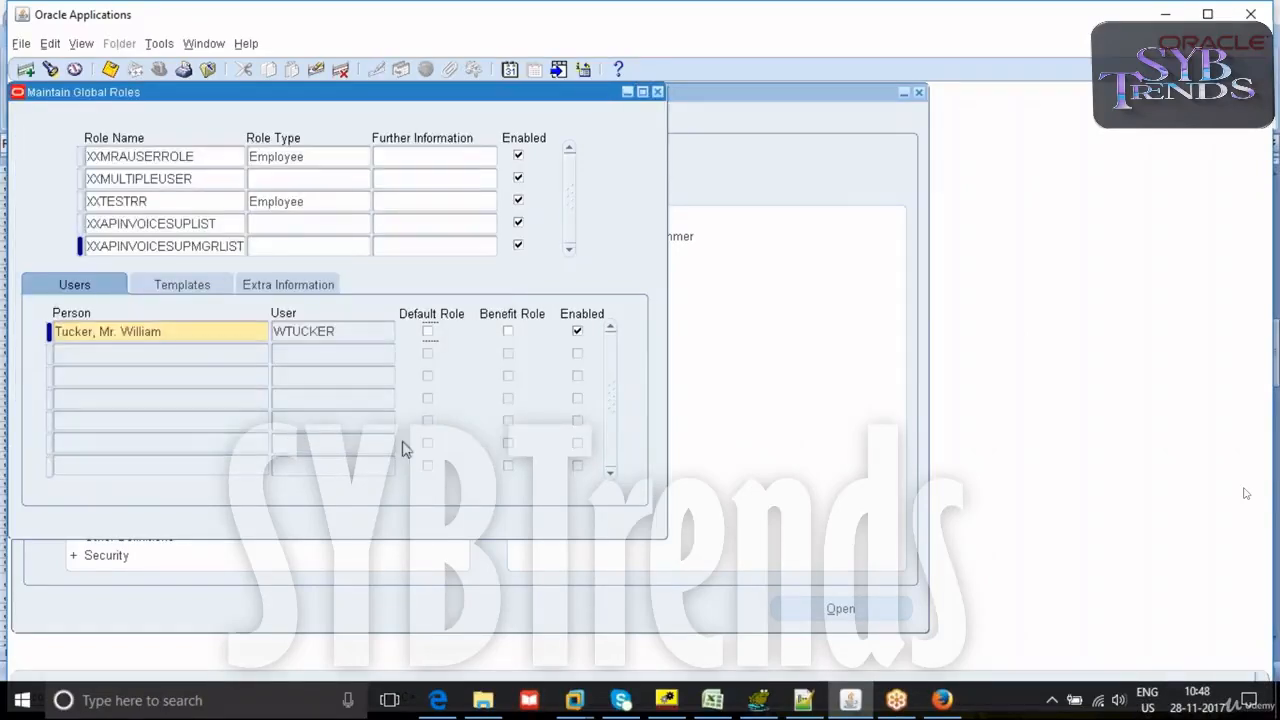
key("ctrl+s")
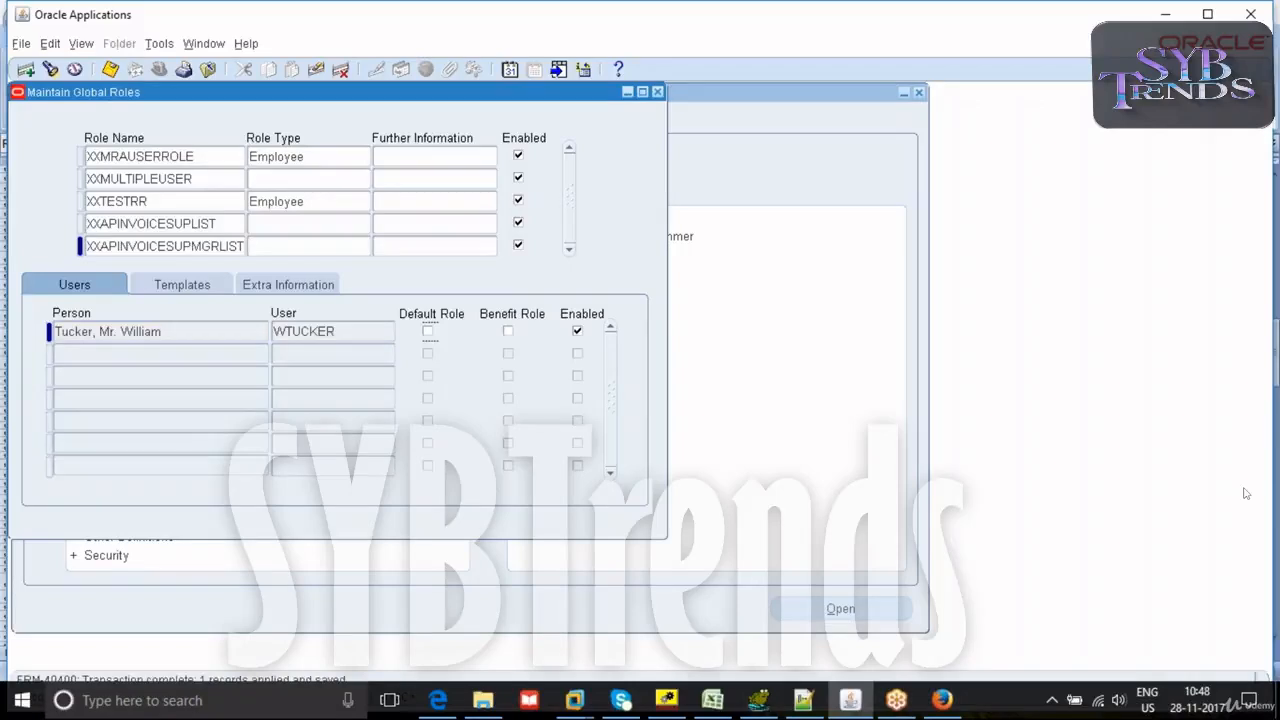
- Review the users assigned to the XXAPINVOICESUPLIST and XXAPINVOICESUPMGRLIST roles, and compare them with the Excel workflow diagram
key("Up")
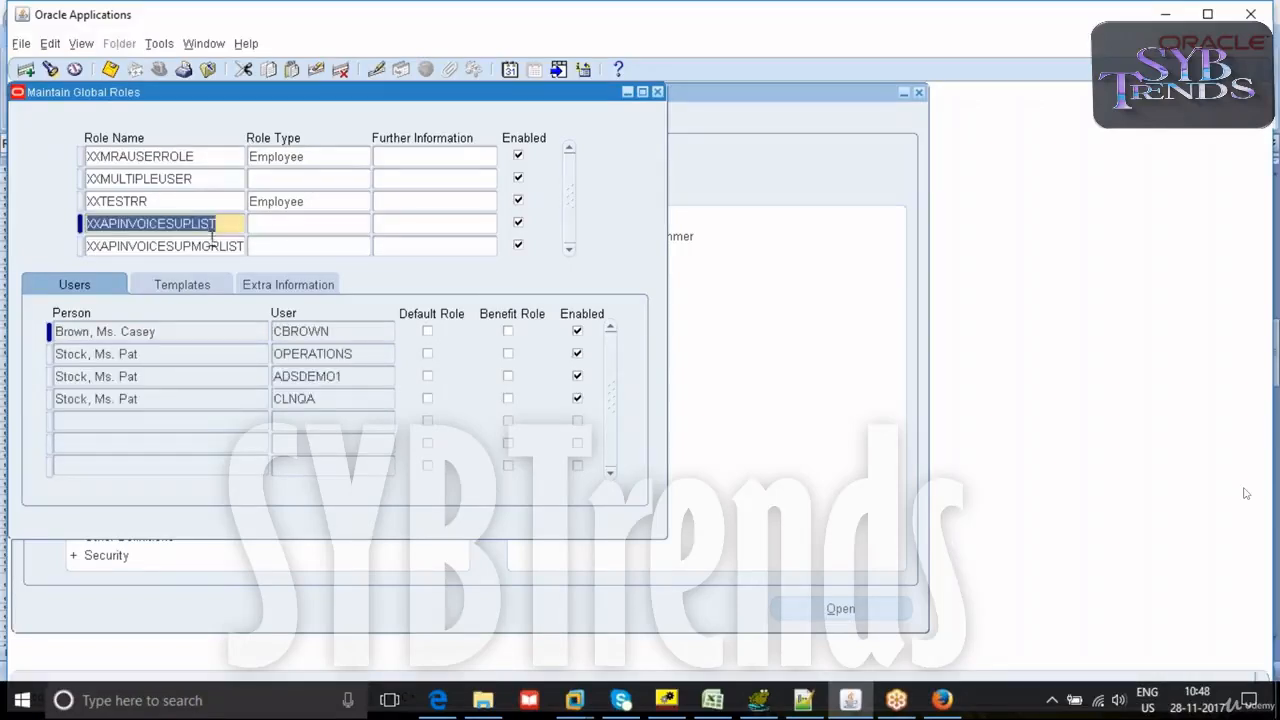
key("Down")
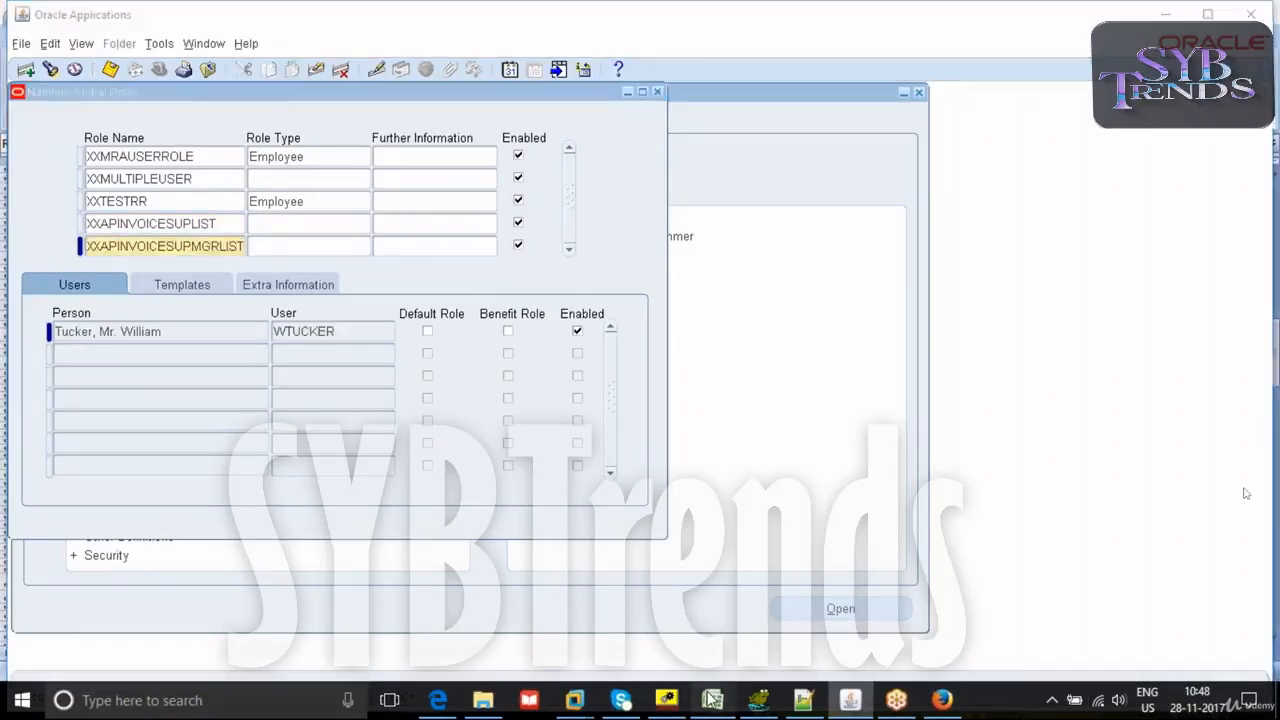
key("alt+Tab")
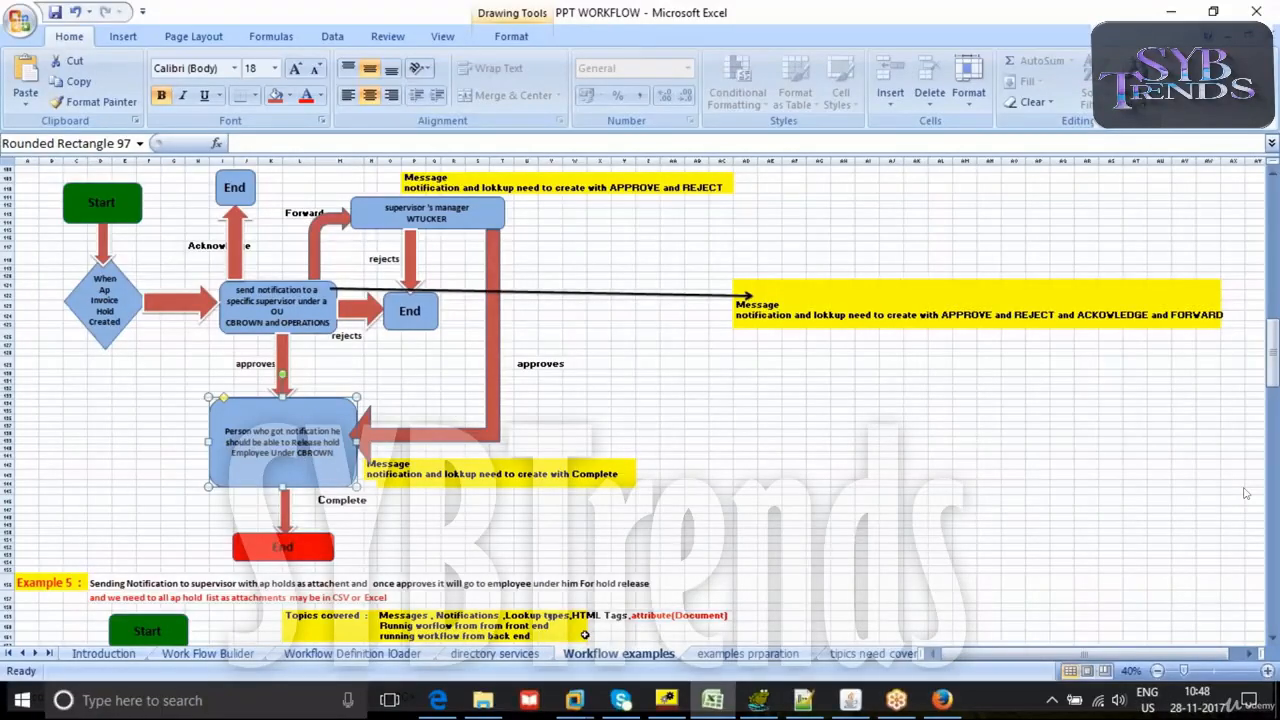
- In Oracle Workflow Builder, check the default values available for the SUPERVISORMGR and SUPERVISOR attributes, closing both properties without changes
left_click(668, 702)
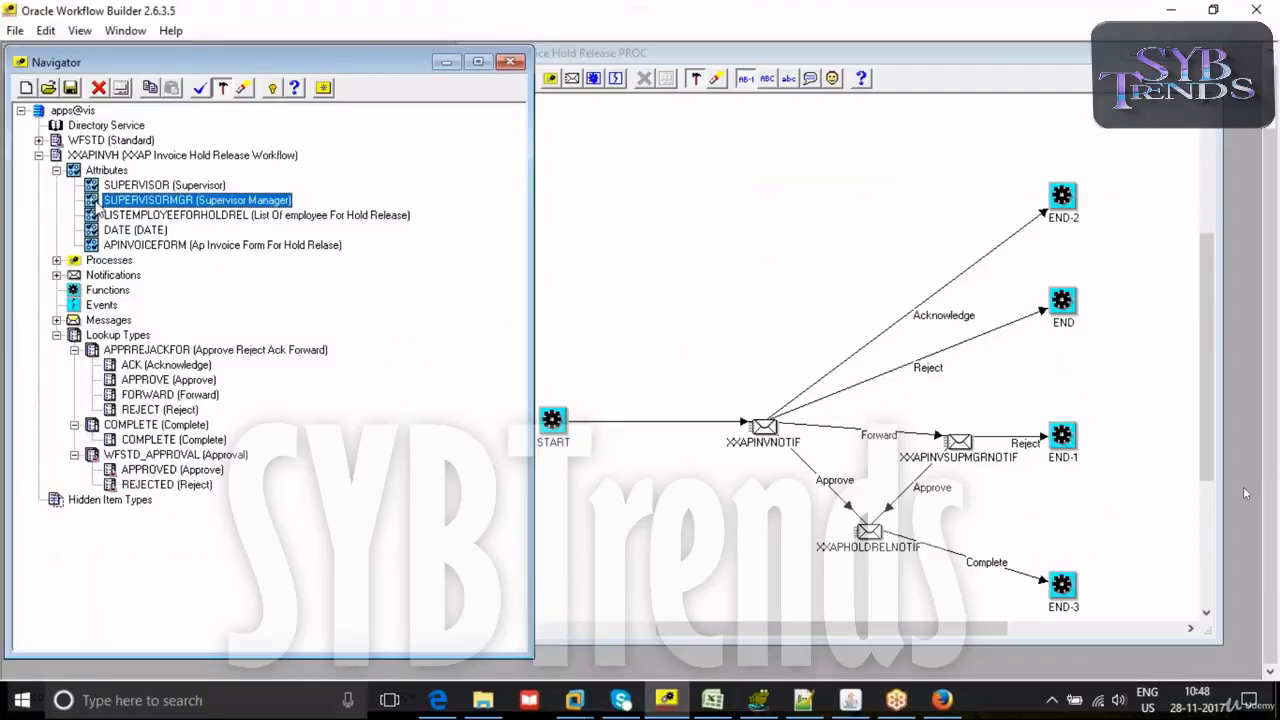
double_click(100, 206)
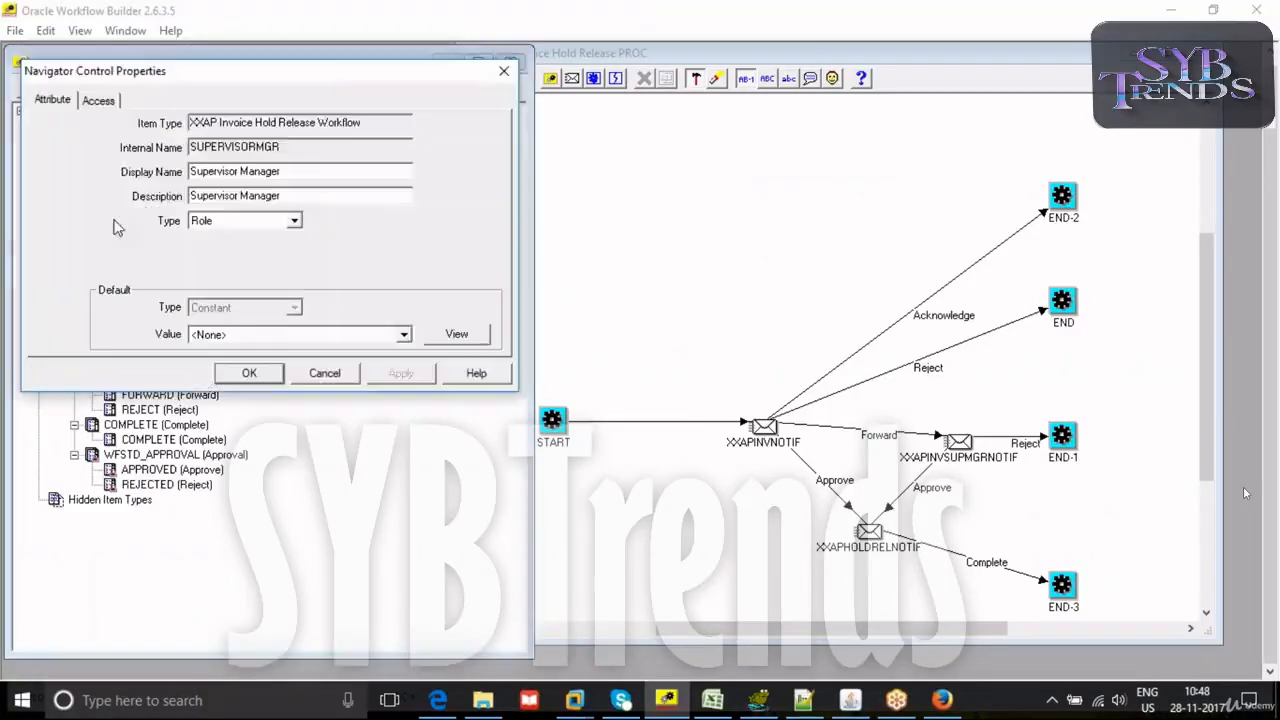
left_click(226, 334)
left_click(327, 375)
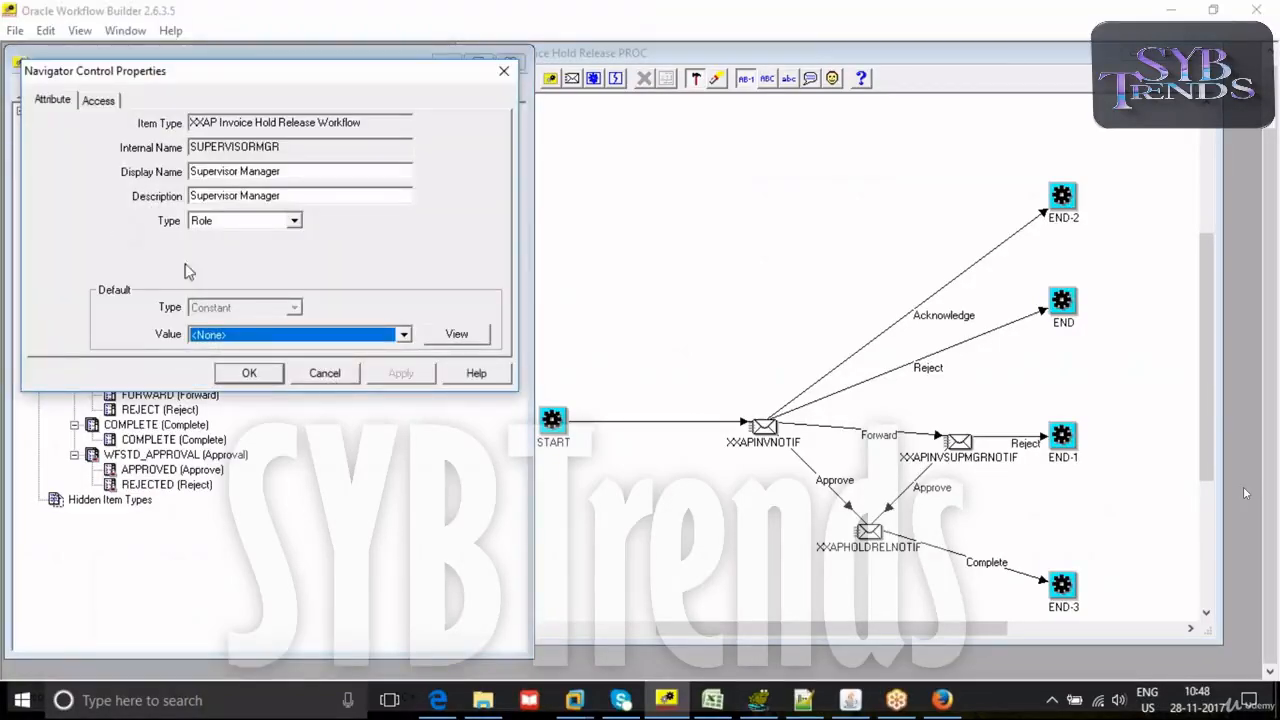
left_click(307, 377)
double_click(100, 191)
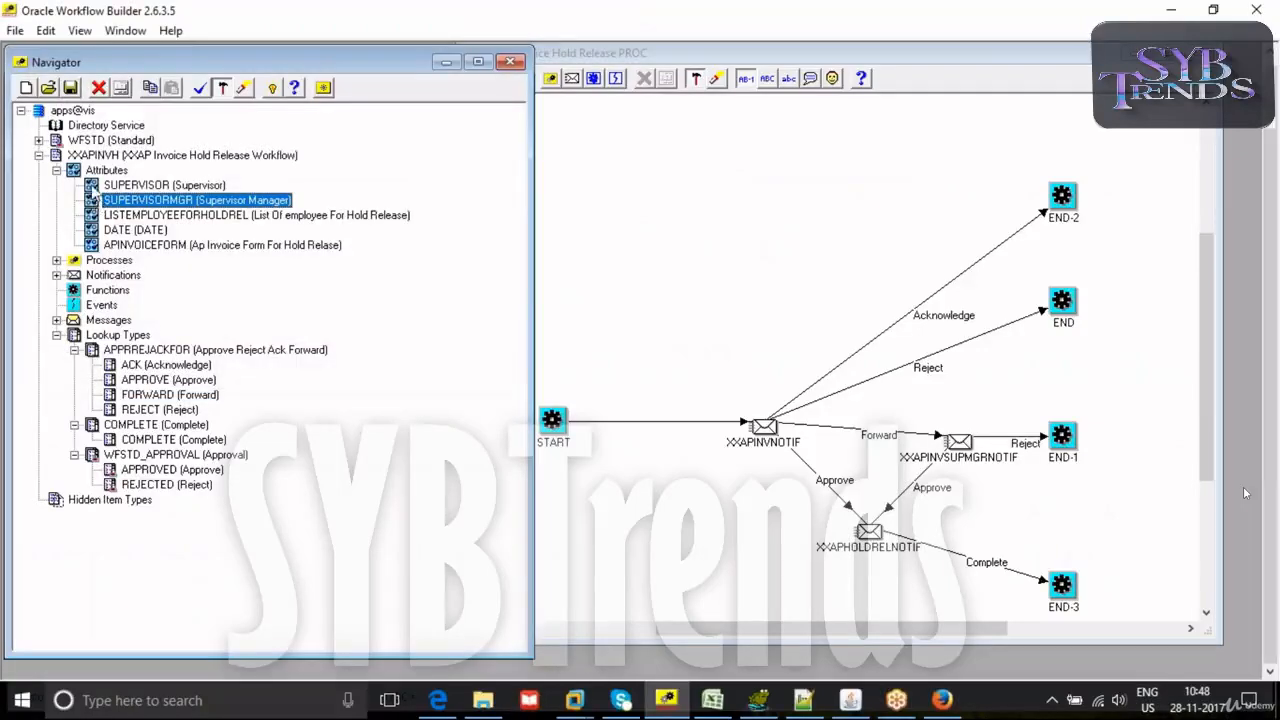
left_click(262, 335)
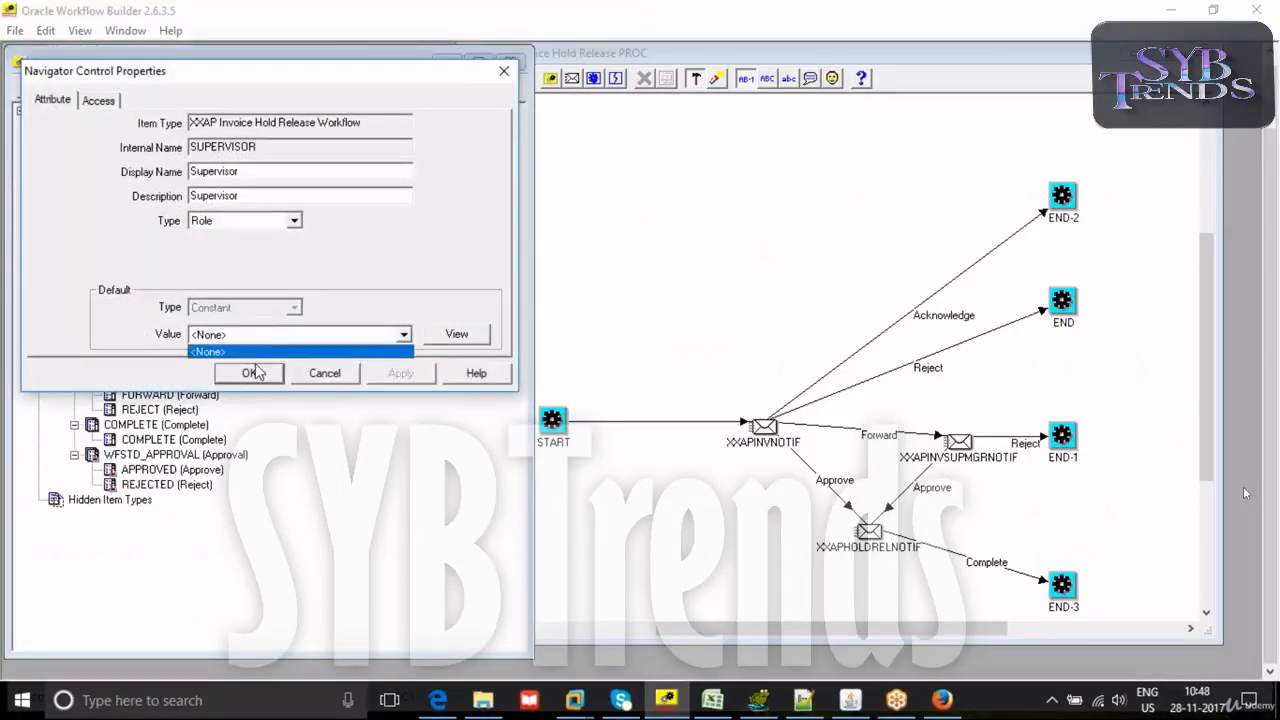
left_click(322, 376)
left_click(316, 378)
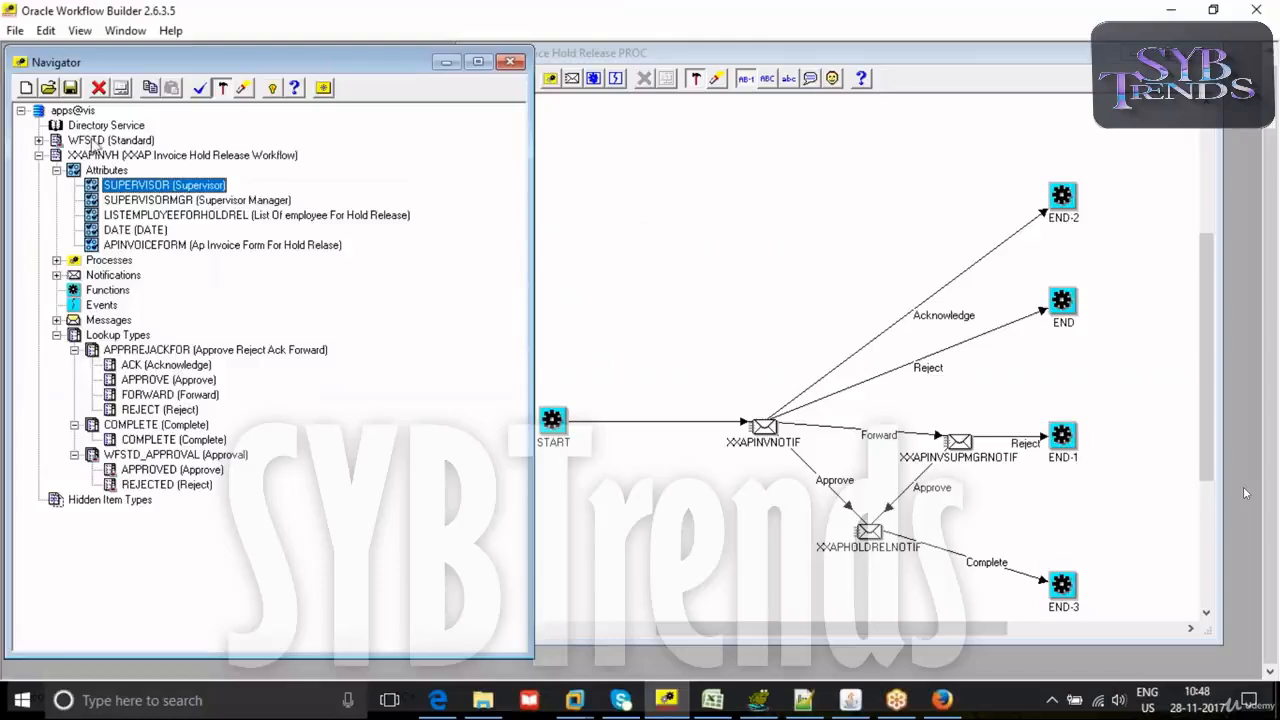
- Start loading roles from the database and search for roles matching XX%
left_click(16, 33)
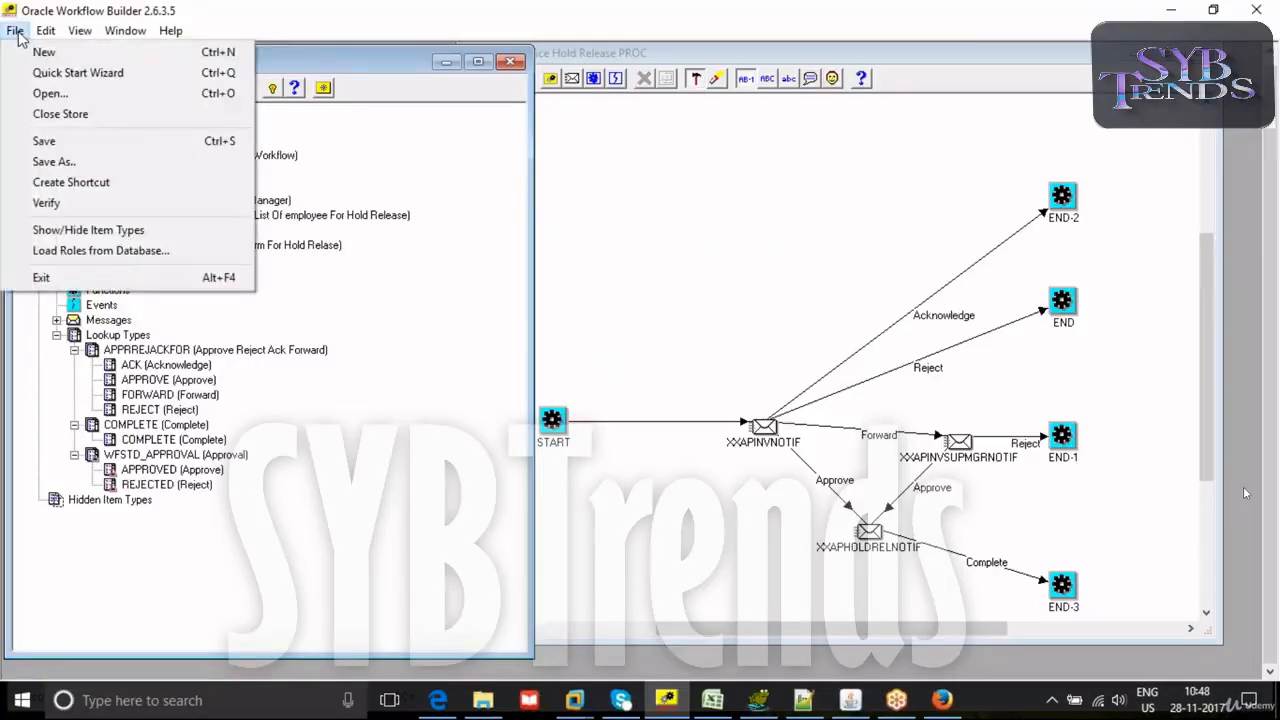
left_click(97, 251)
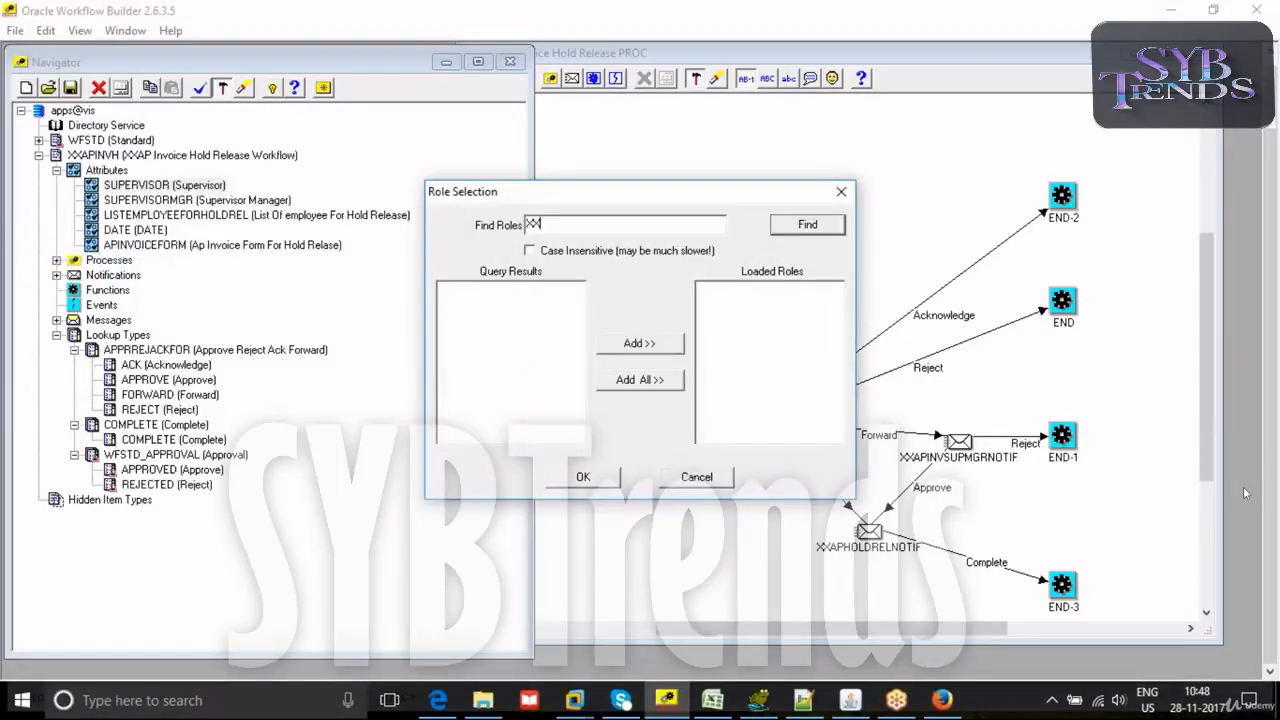
left_click(833, 230)
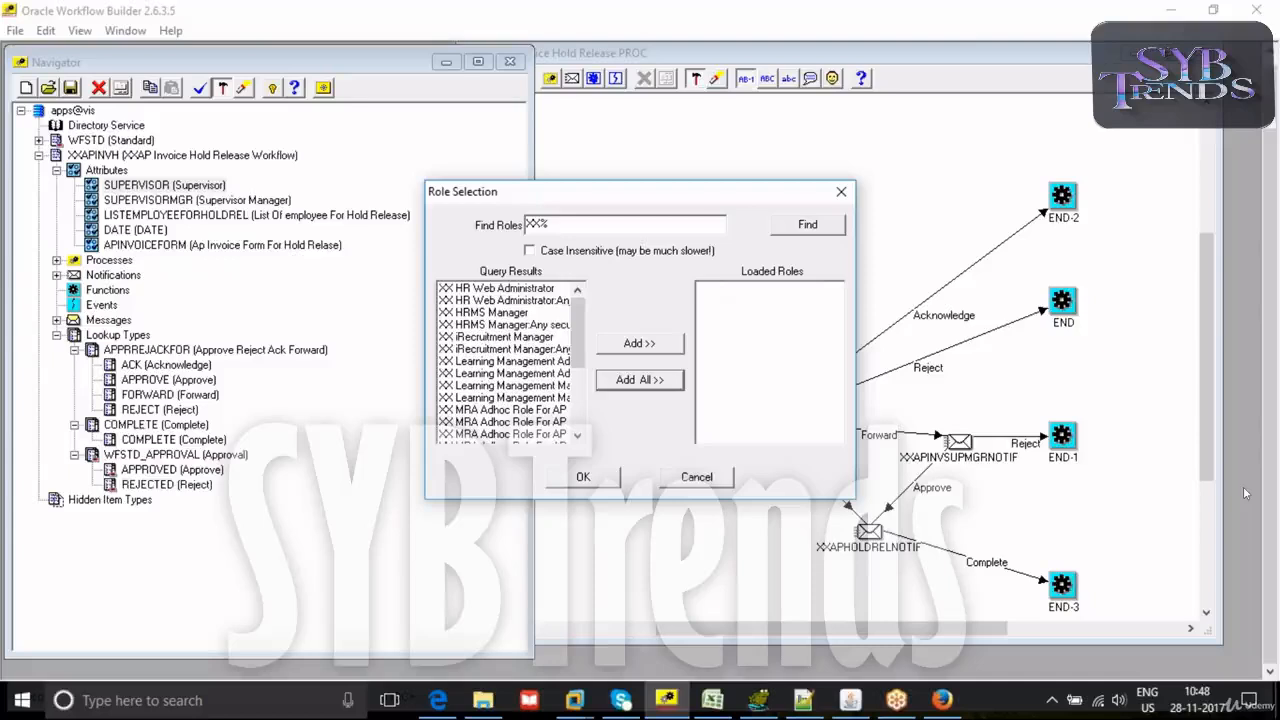
- Using the role name prefix from Oracle Applications, search for XXAPINVOICESU% and add XXAPINVOICESUPMGRLIST to the loaded roles
left_click(851, 698)
left_click(184, 223)
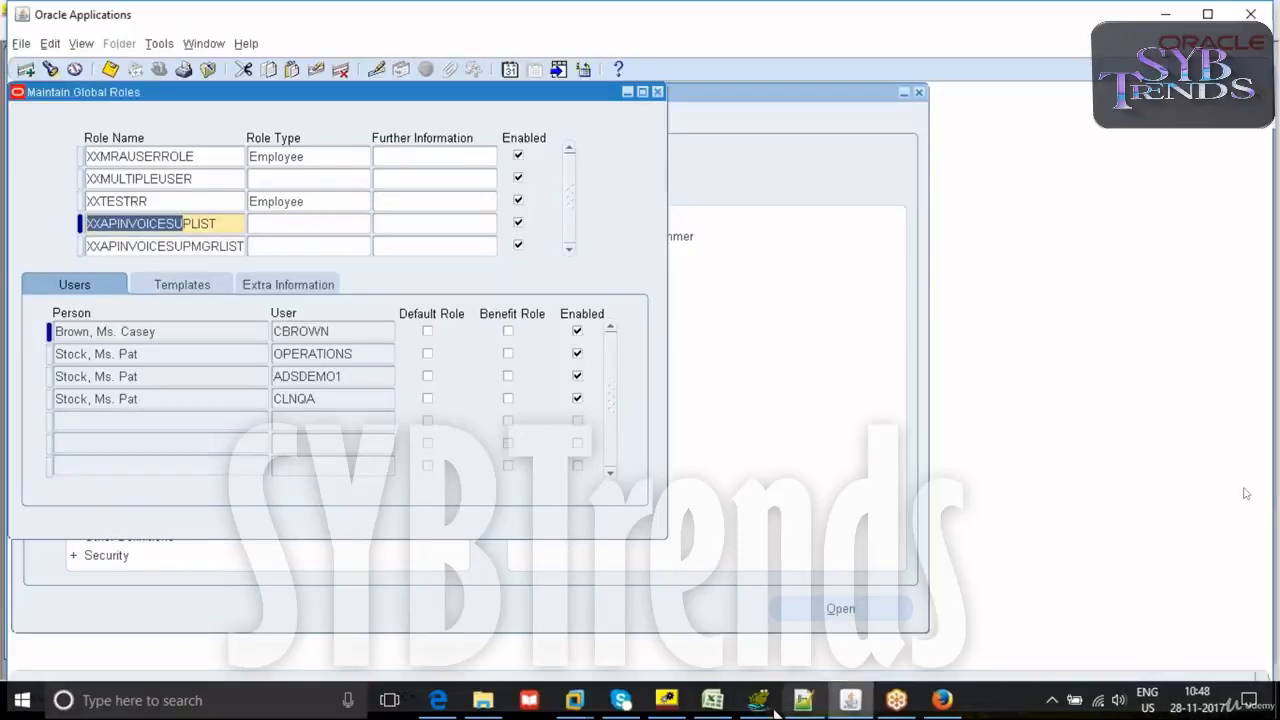
left_click(672, 705)
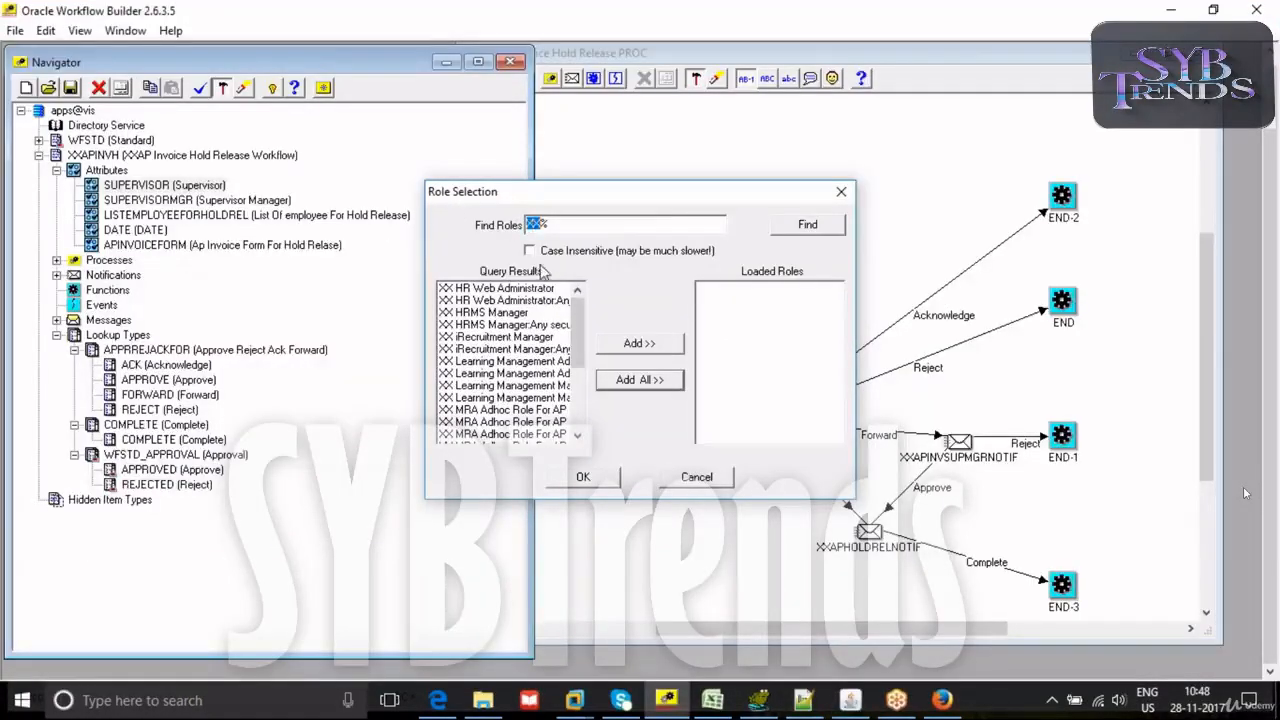
type("XXAPINVOICESU%")
left_click(780, 226)
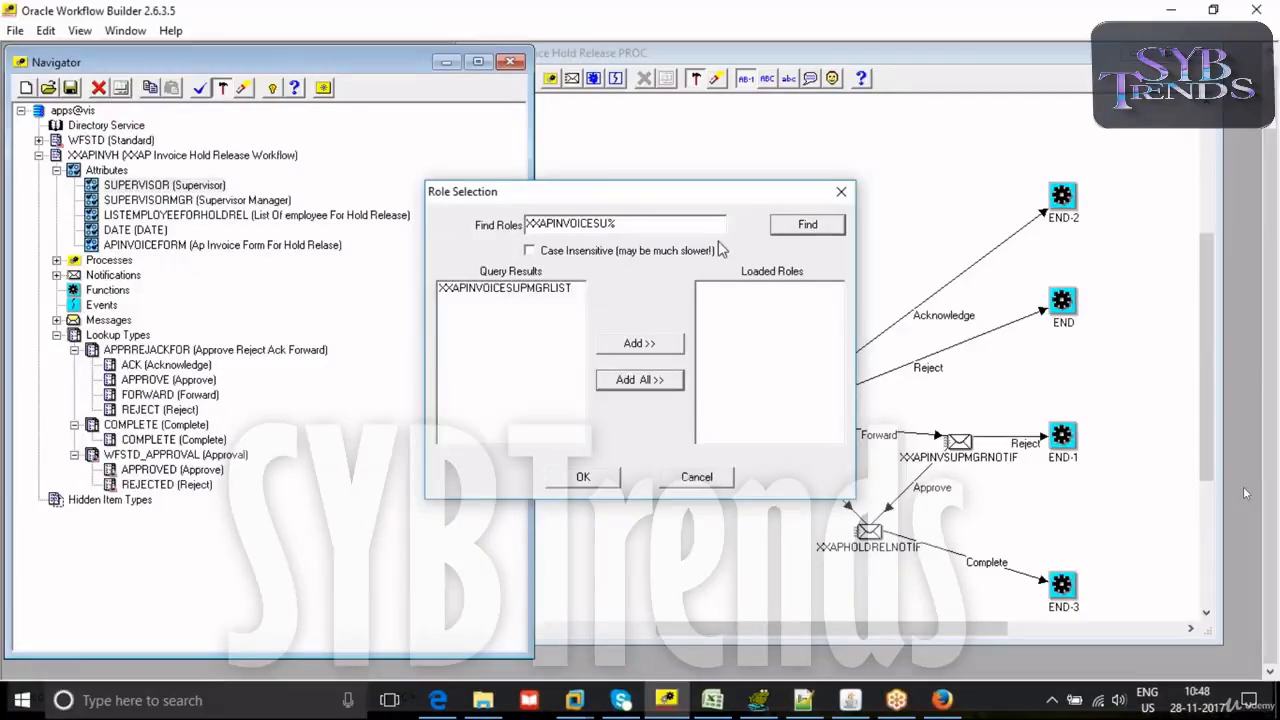
left_click(550, 288)
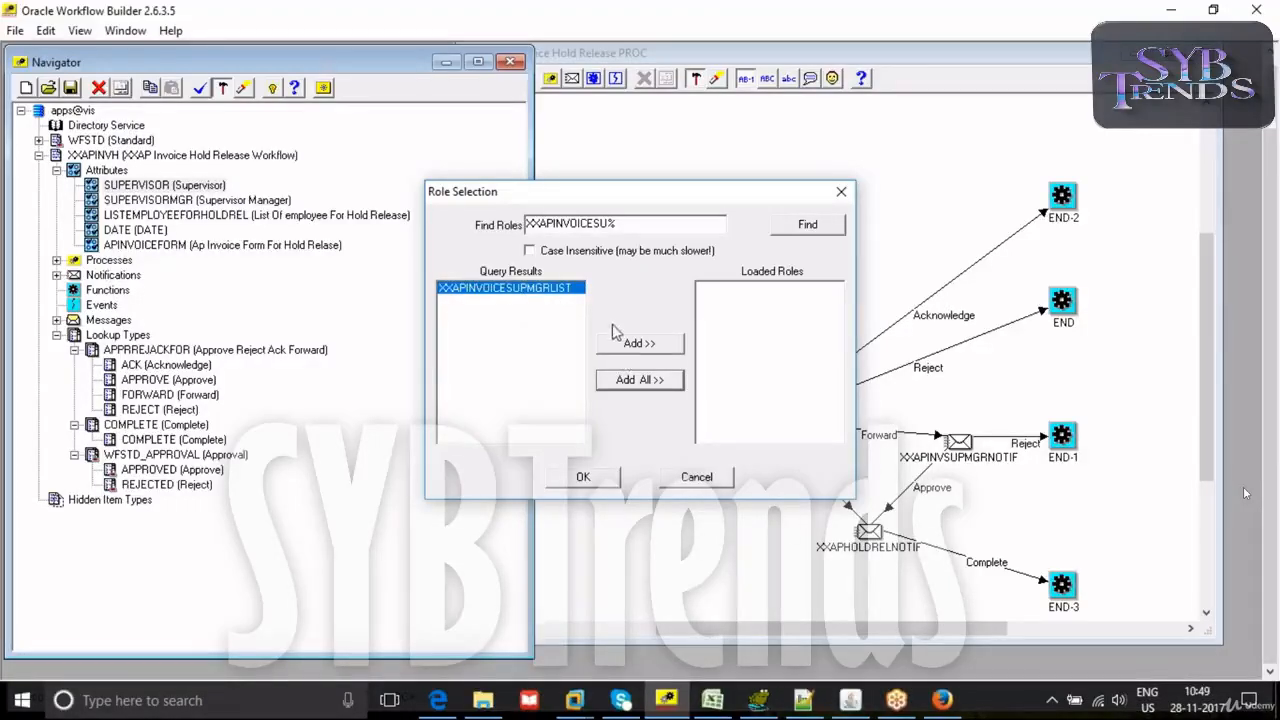
left_click(632, 346)
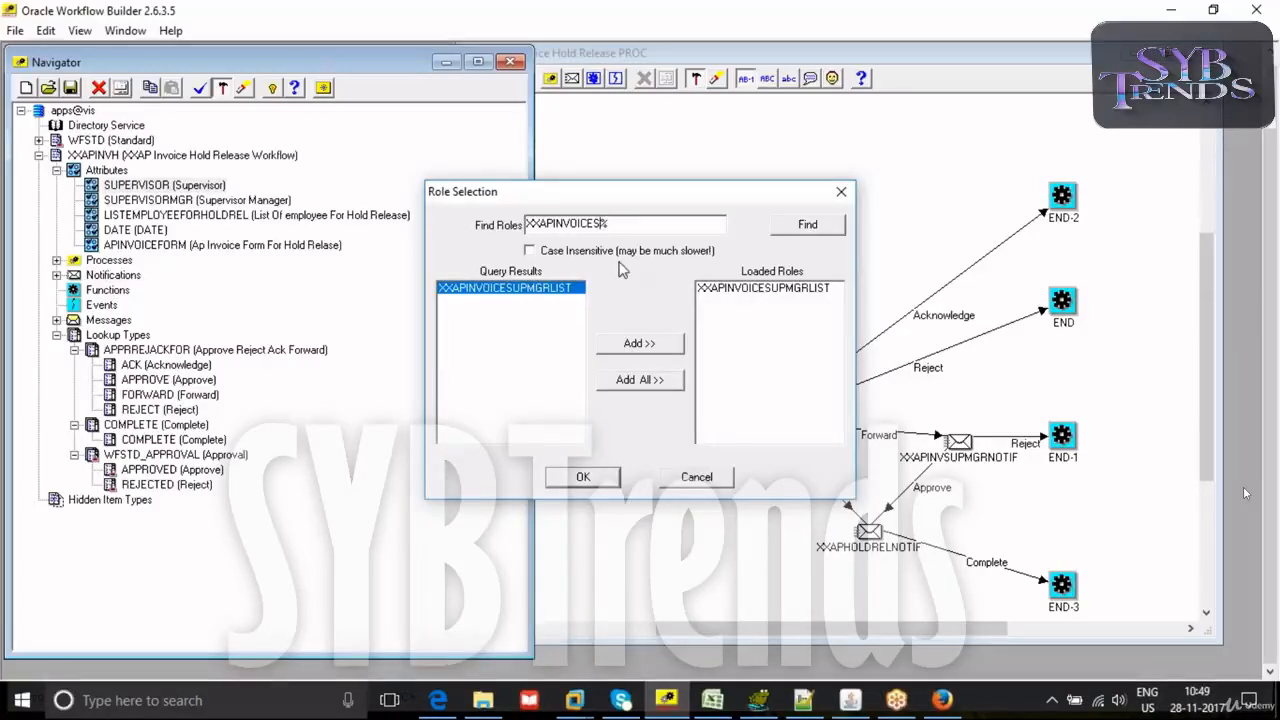
- Copy the manager role's name from Oracle Applications and search for XXAPINVOICESUPMGRLIS in Workflow Builder's role selection
left_click(850, 700)
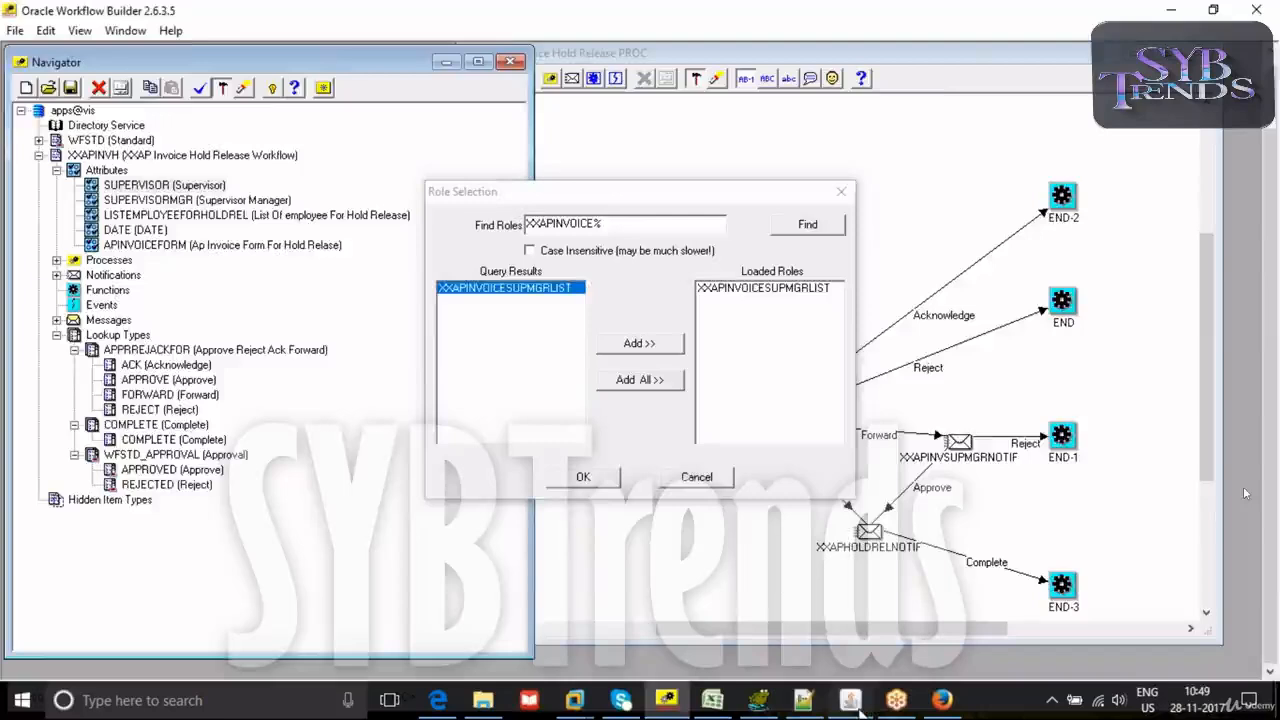
left_click(149, 246)
left_click_drag(238, 246, 80, 232)
key("ctrl+c")
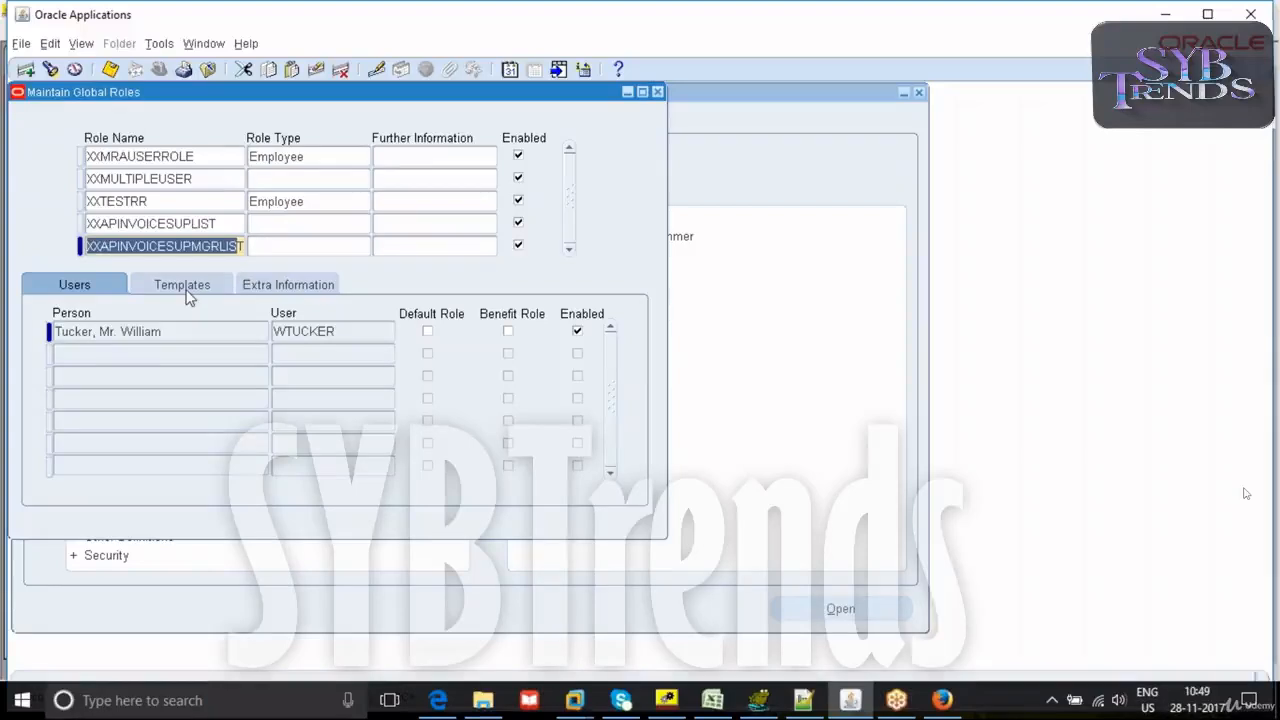
left_click(666, 700)
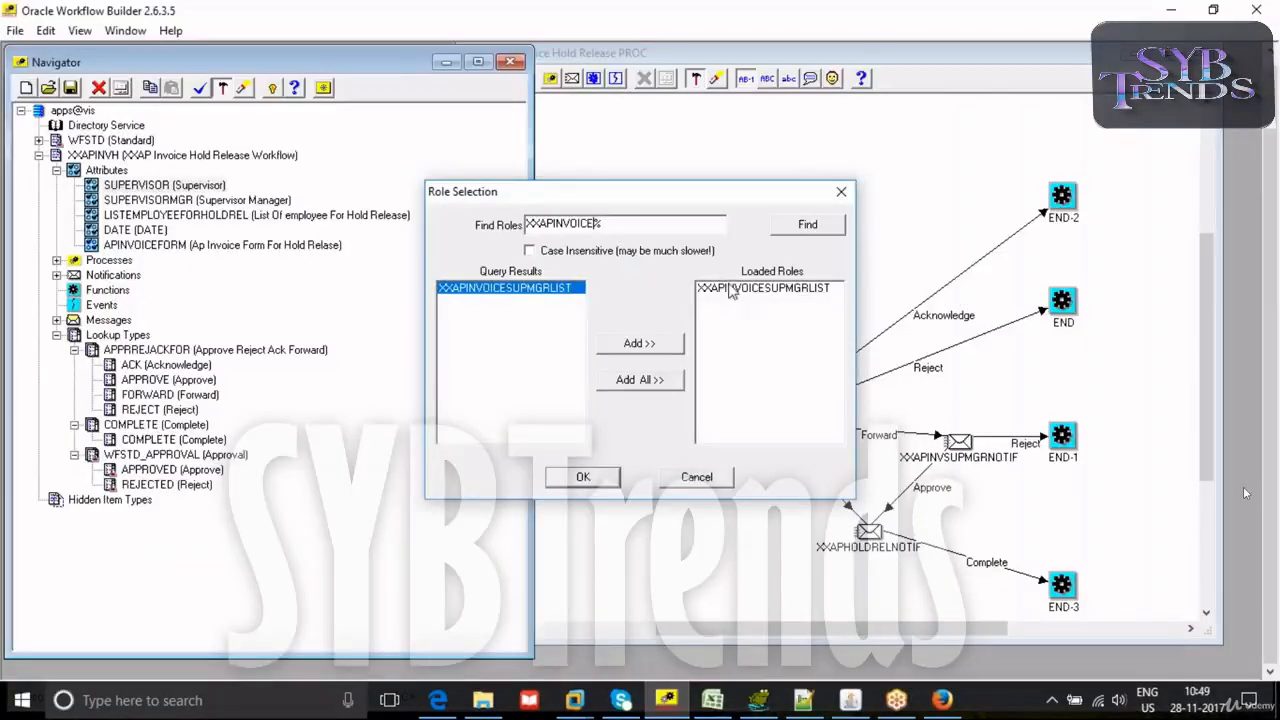
left_click_drag(612, 224, 405, 218)
key("ctrl+v")
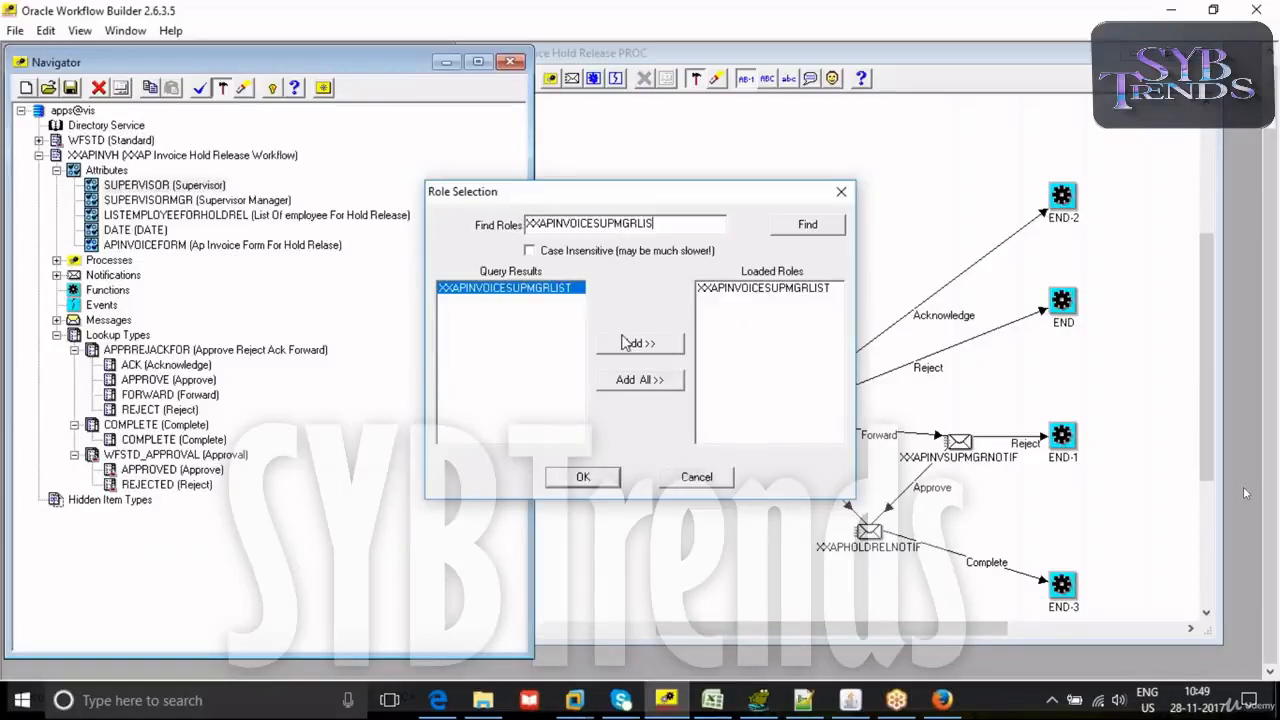
left_click(788, 230)
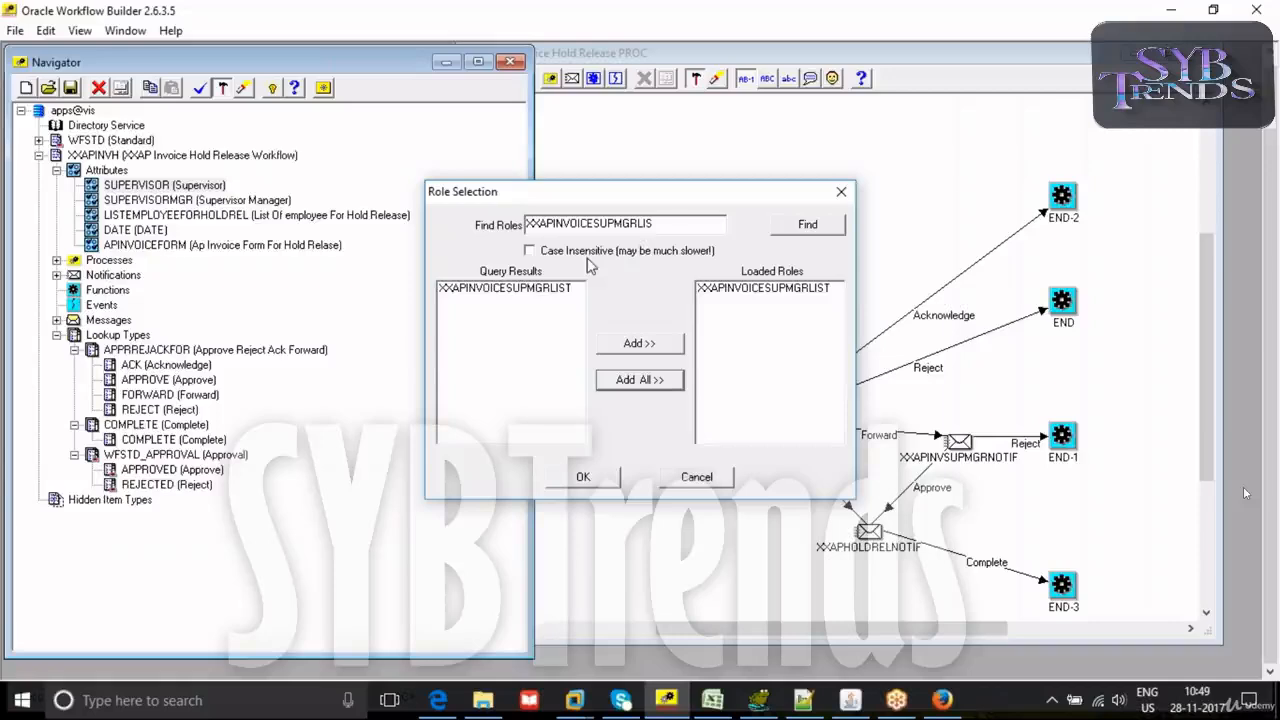
- Search for XXAPINVOICE%, add XXAPINVOICEMGRLIST to the loaded roles, accept the selection, and expand the Directory Service
left_click_drag(676, 224, 596, 223)
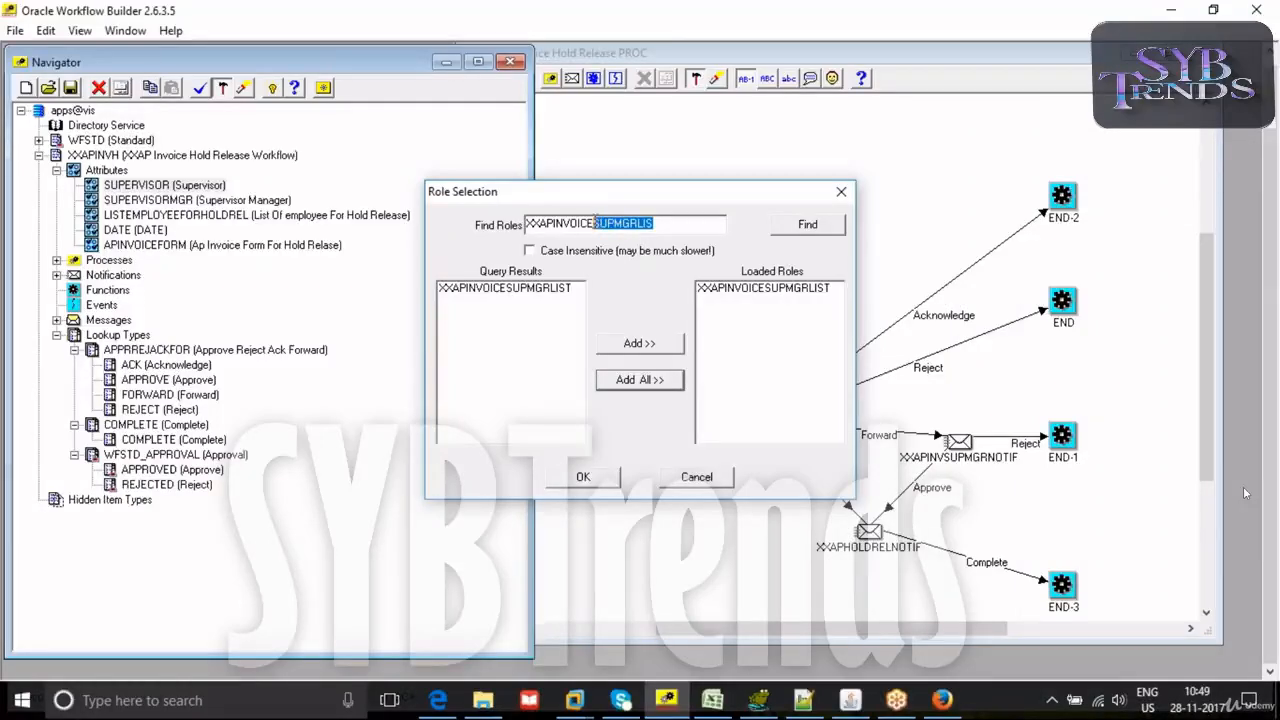
type("%")
left_click(800, 228)
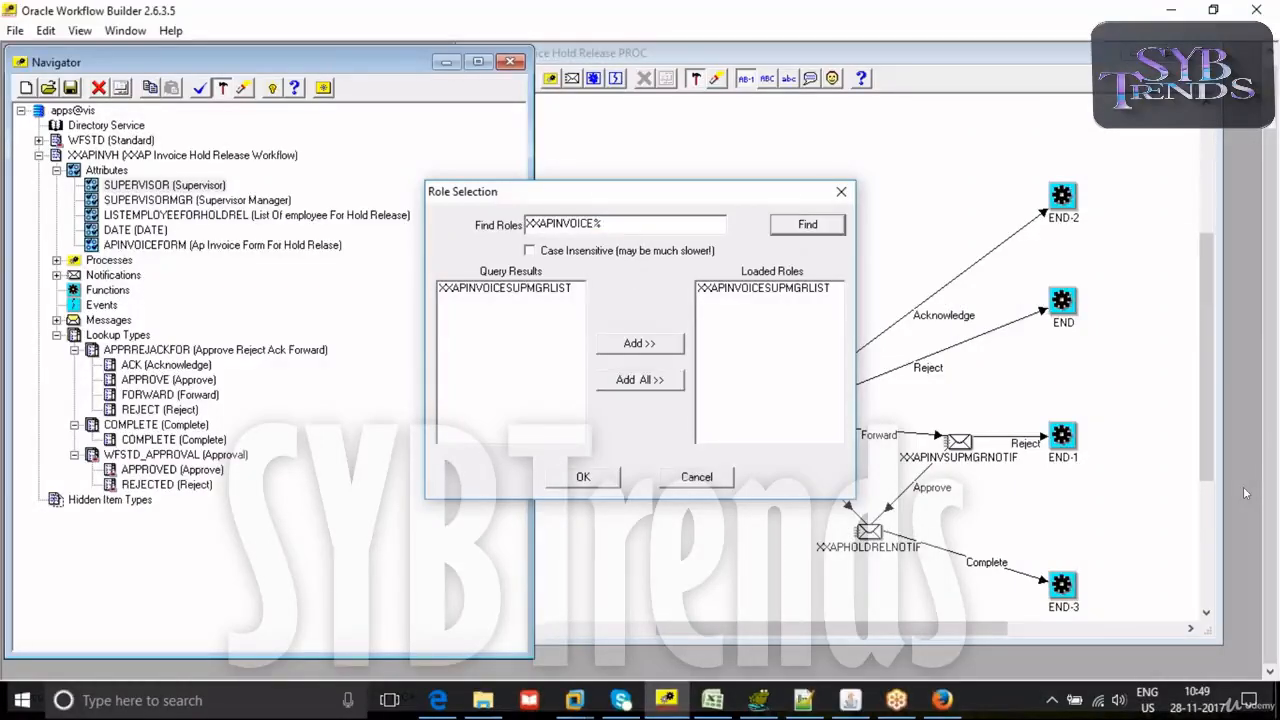
left_click(576, 289)
left_click(651, 346)
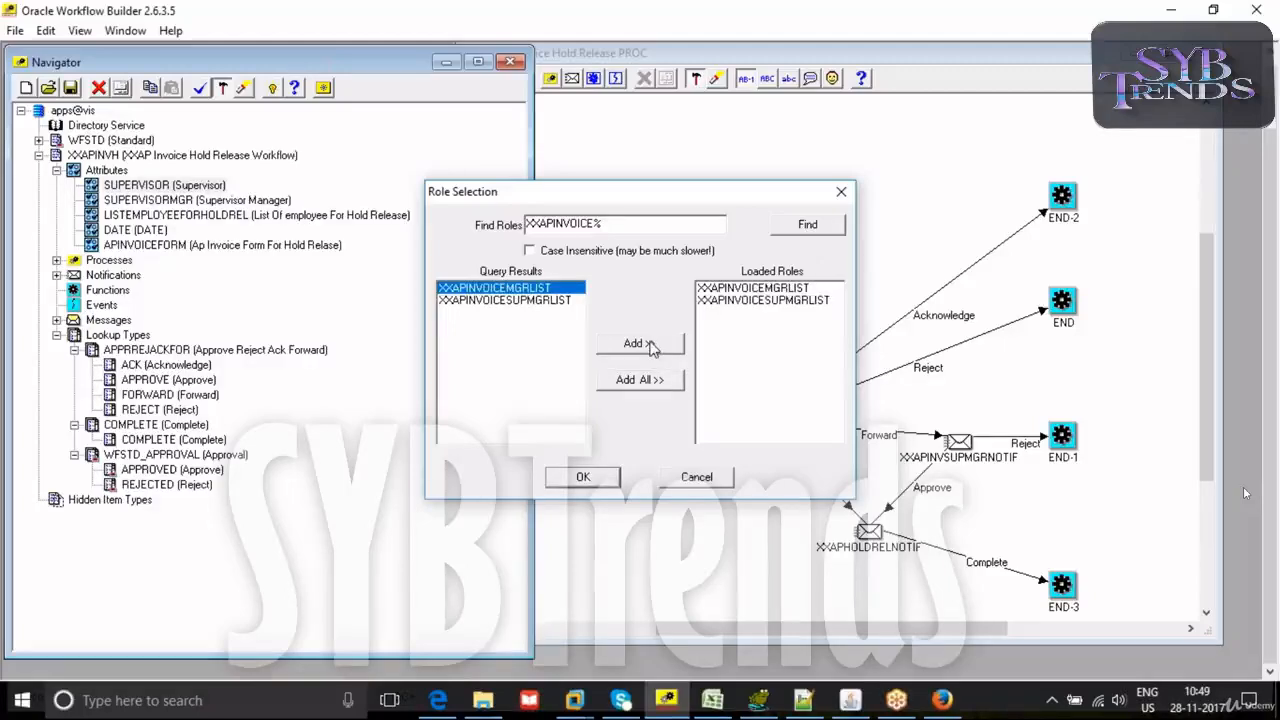
left_click(583, 477)
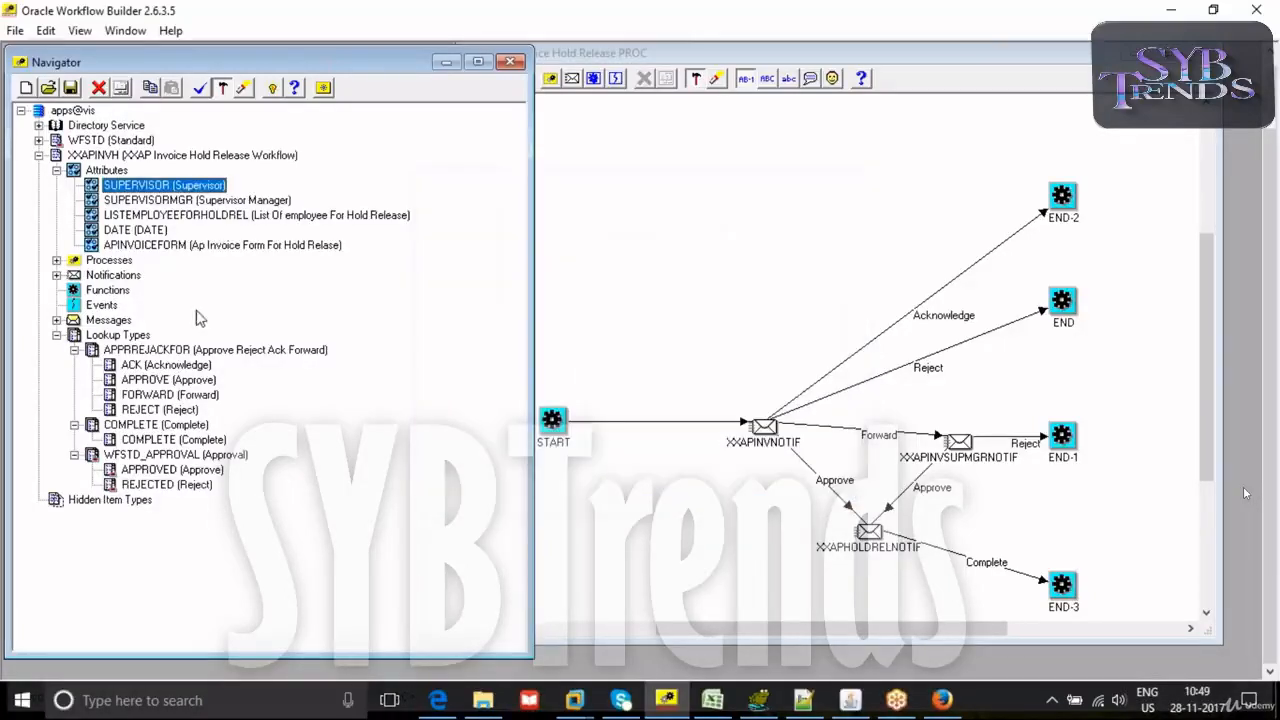
left_click(39, 126)
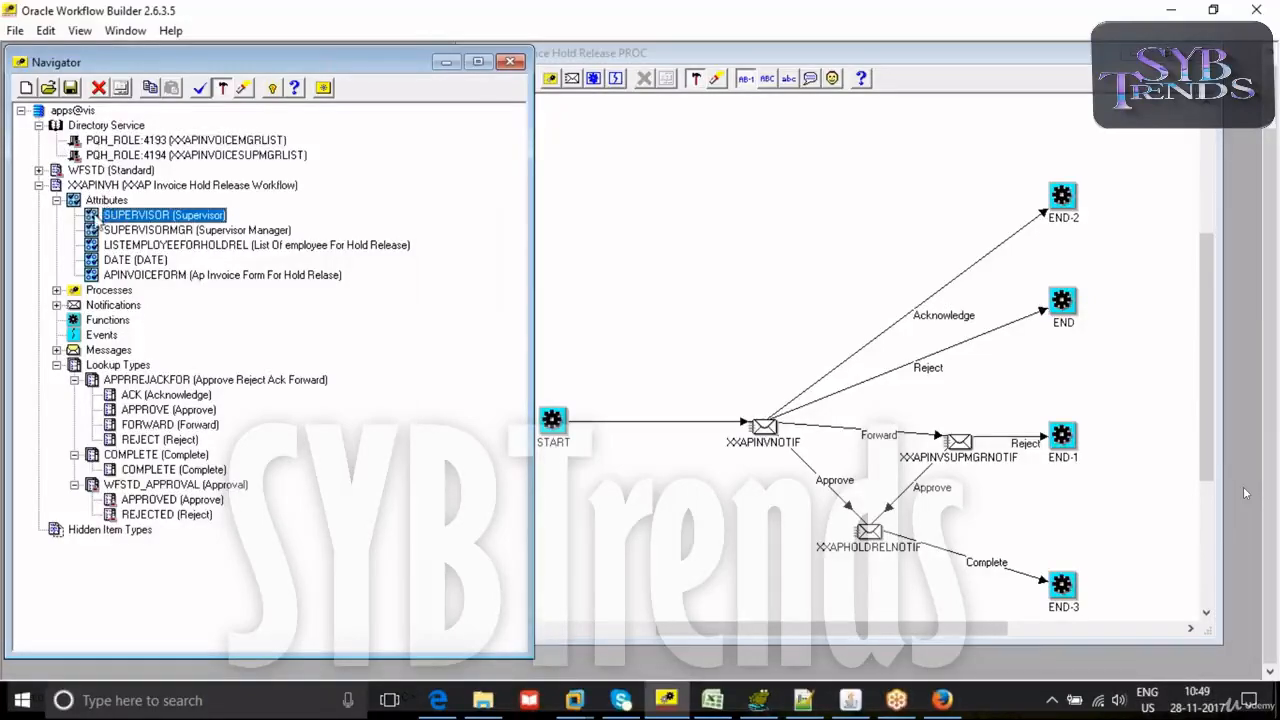
- Set the Supervisor attribute's default value to the XXAPINVOICEMGRLIST role
double_click(102, 219)
left_click(234, 337)
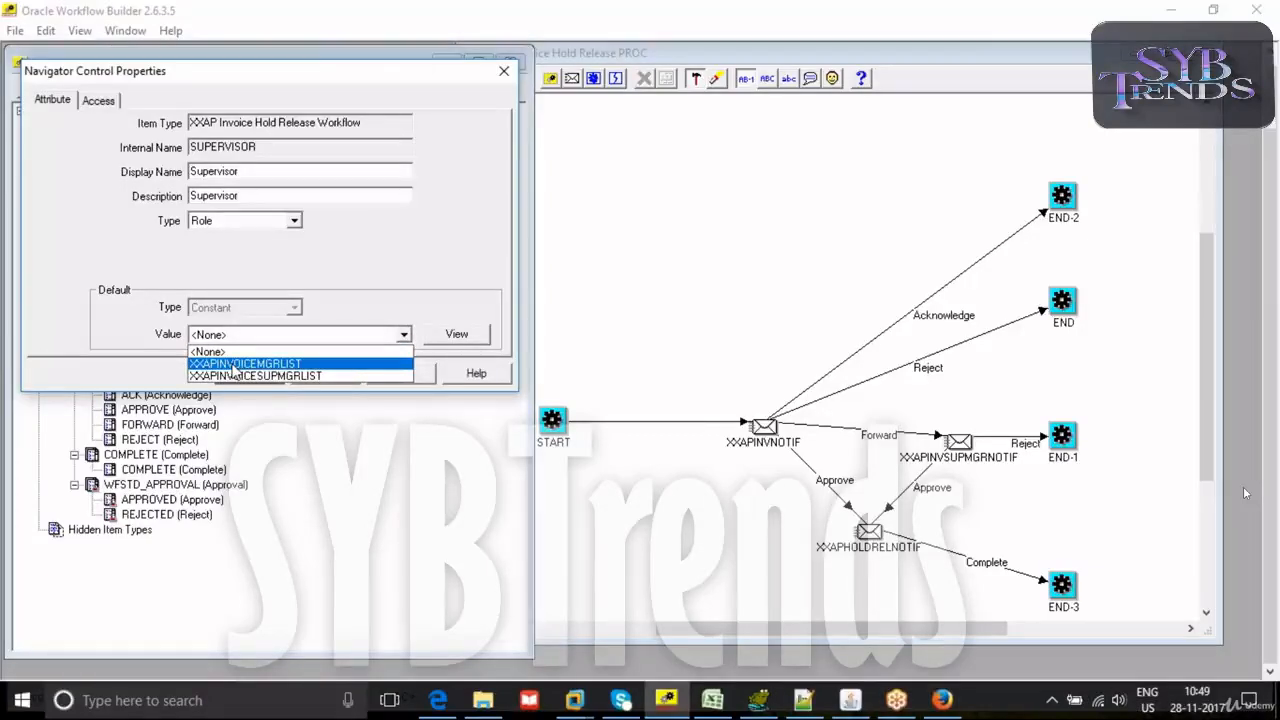
left_click(234, 364)
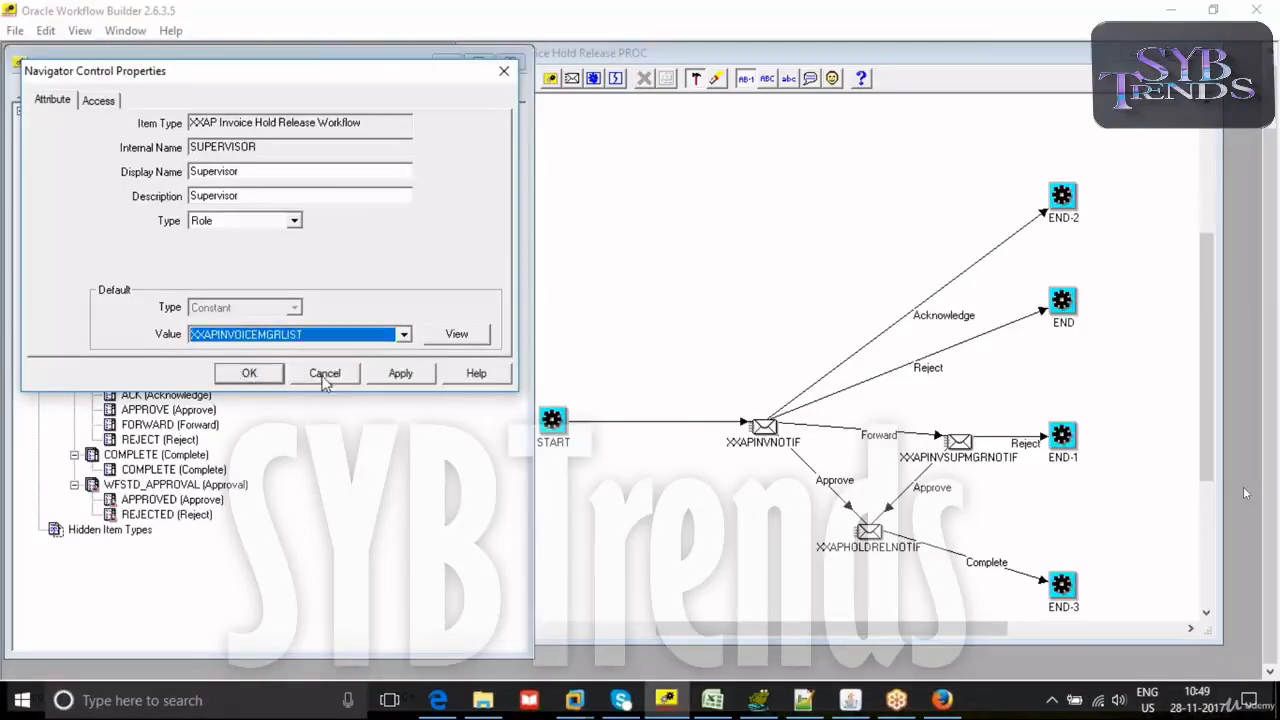
left_click(400, 373)
left_click(250, 373)
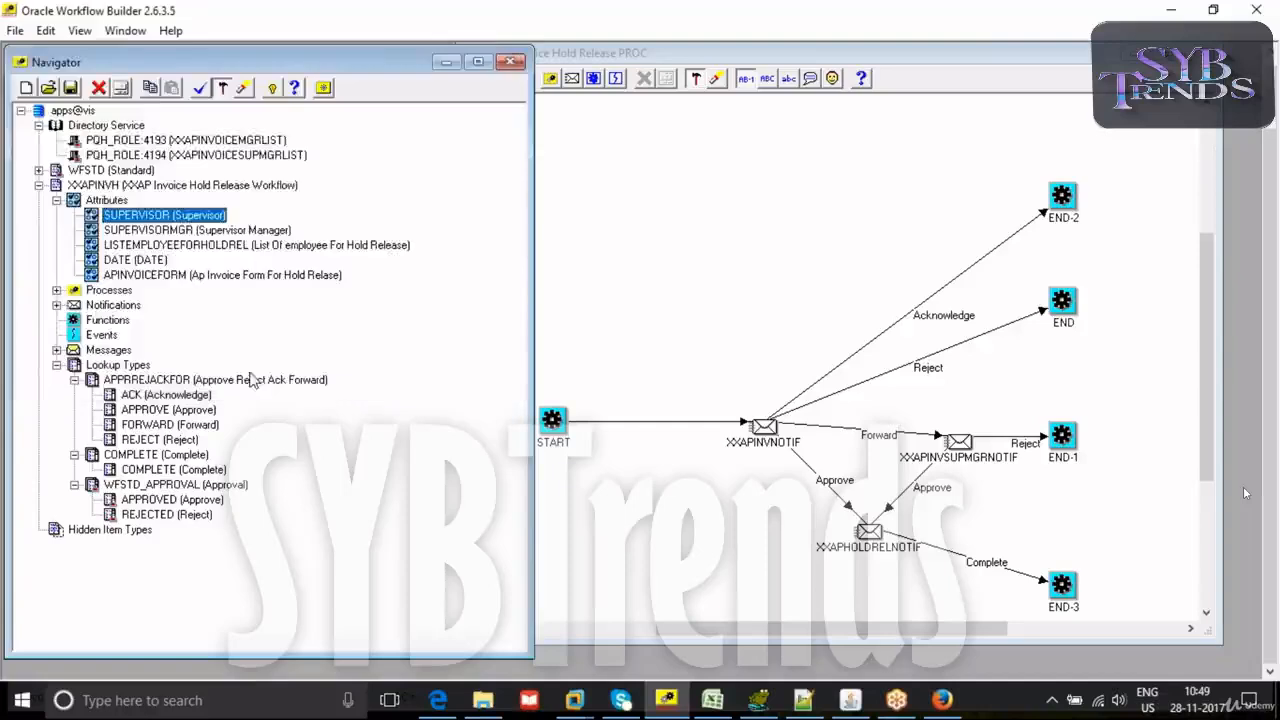
- Set the Supervisor Manager attribute's default value to the XXAPINVOICESUPMGRLIST role
left_click(92, 246)
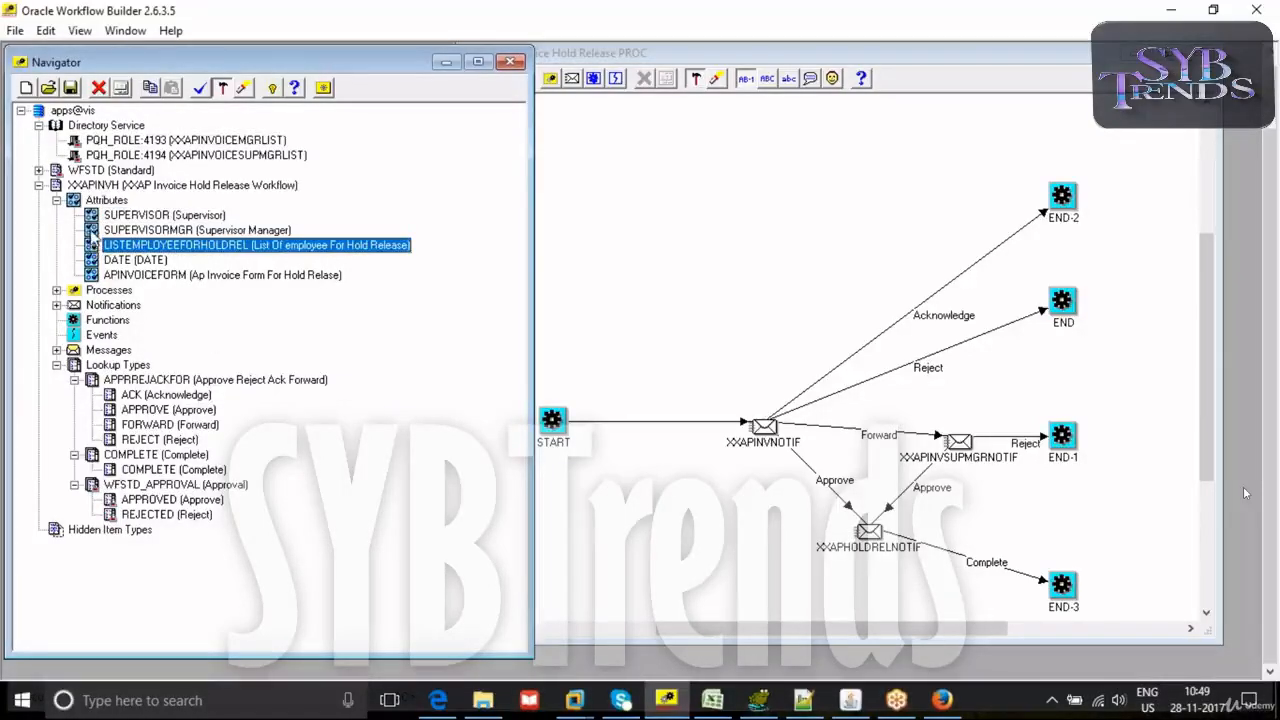
double_click(96, 231)
left_click(243, 333)
left_click(328, 376)
left_click(300, 375)
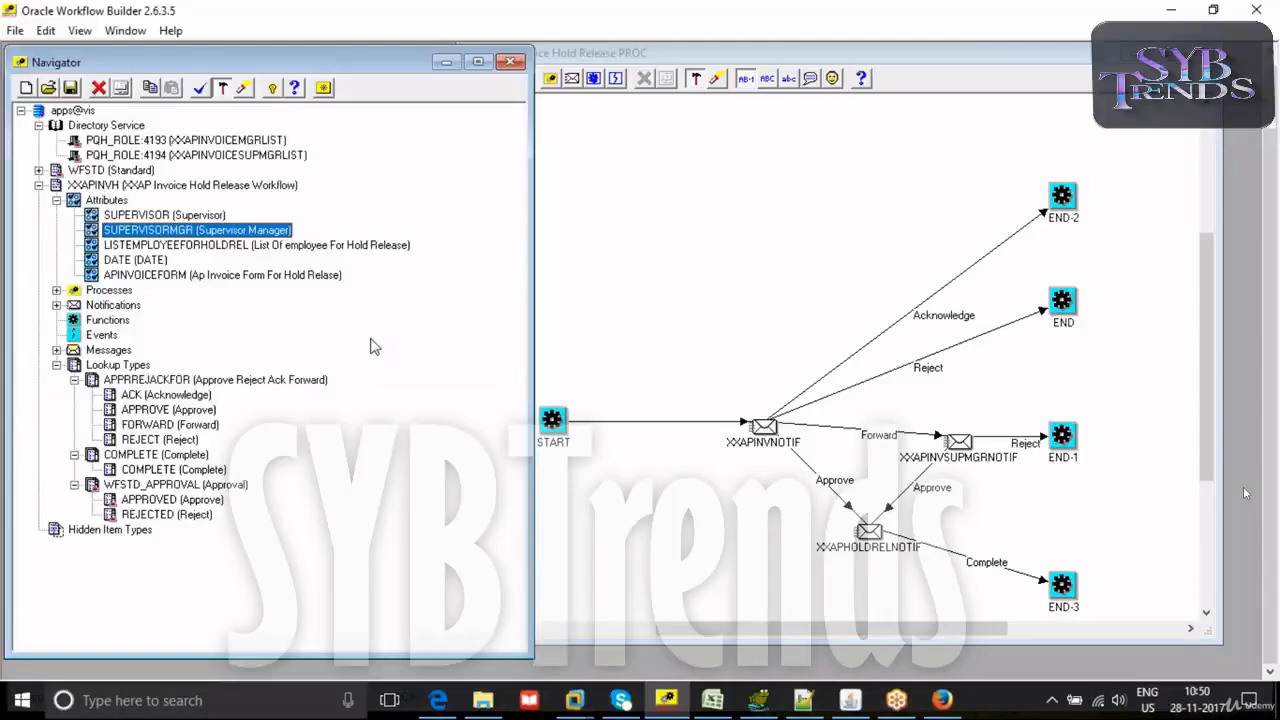
- Switch to Oracle Applications to review the supervisor role names in Maintain Global Roles, and return to Workflow Builder
left_click(15, 32)
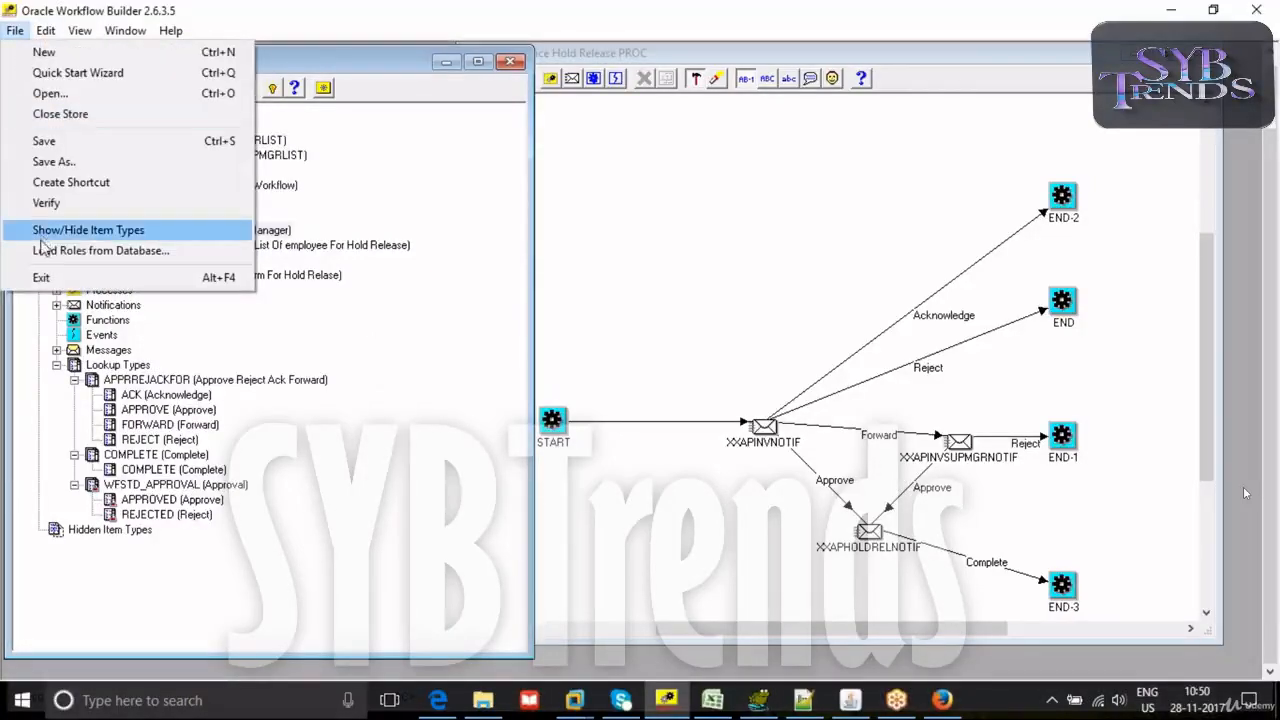
left_click(438, 245)
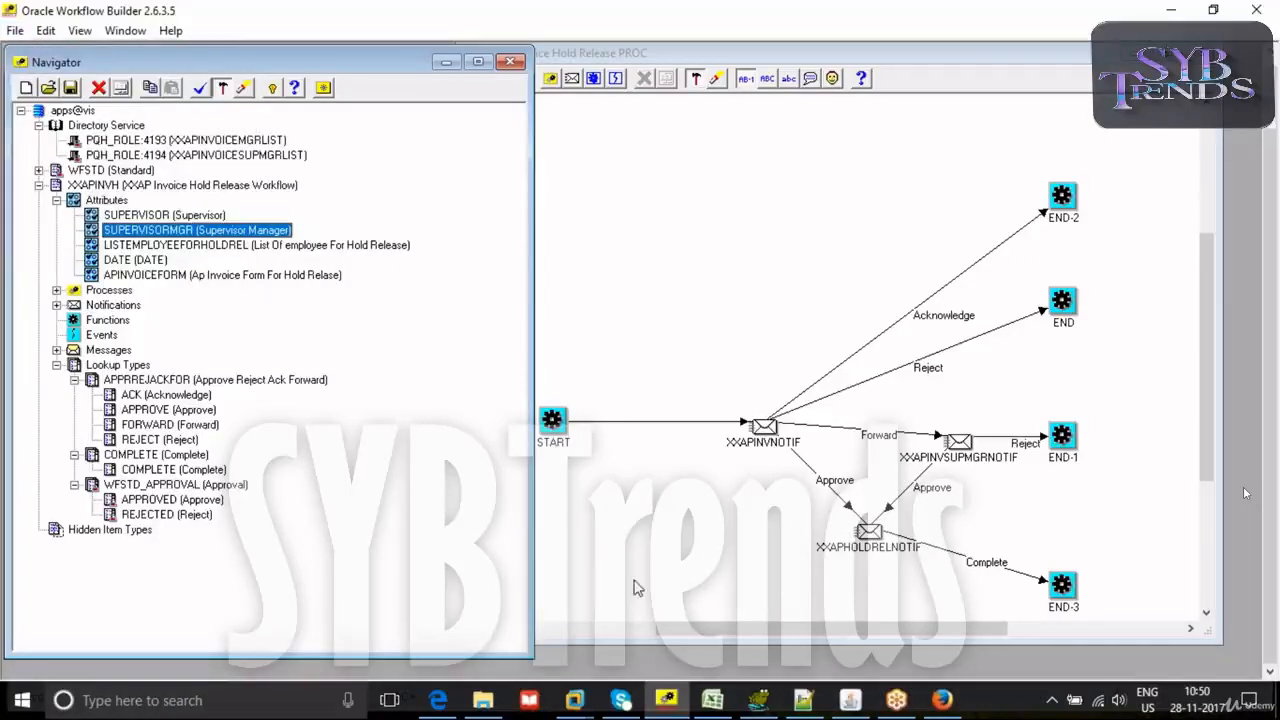
left_click(849, 700)
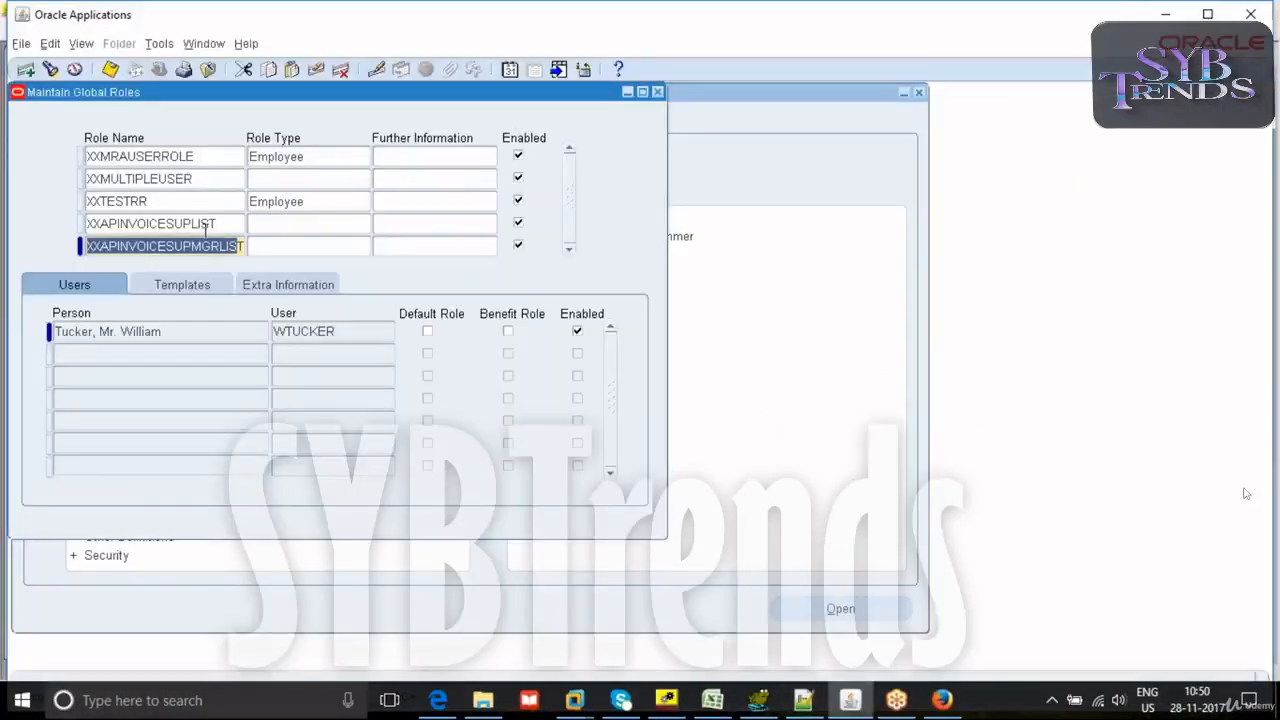
left_click_drag(352, 95, 449, 95)
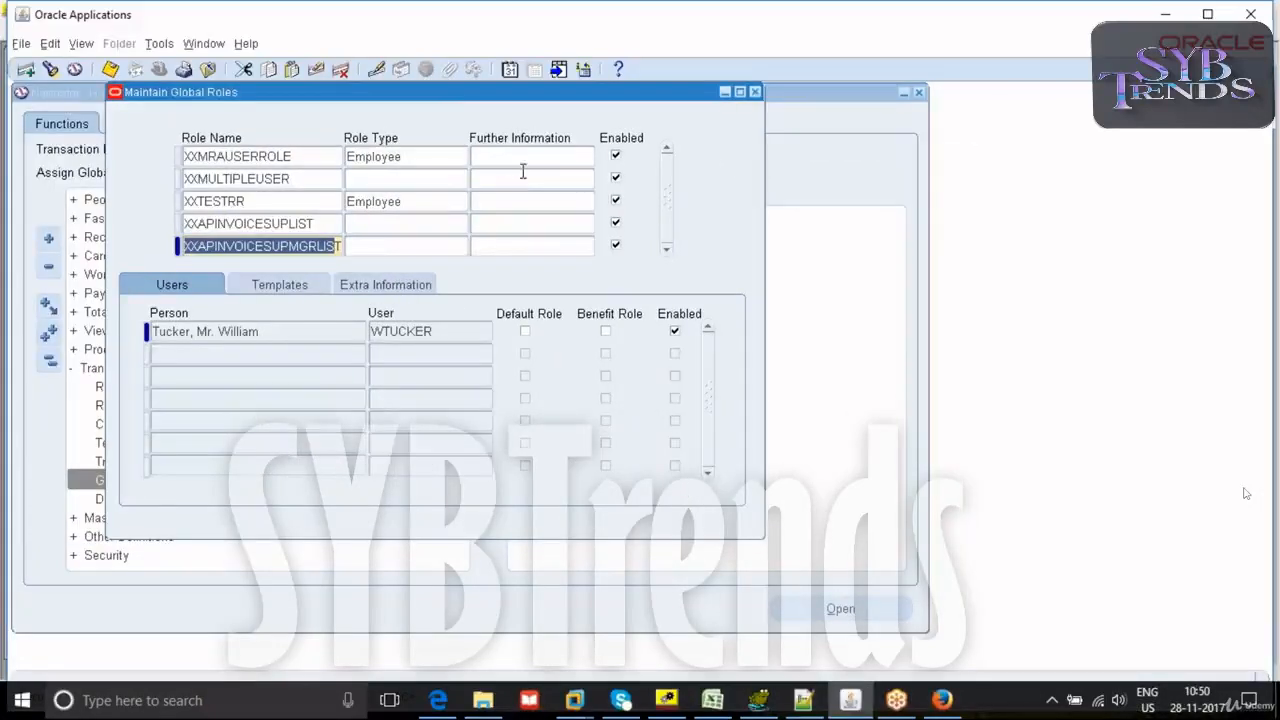
left_click(666, 700)
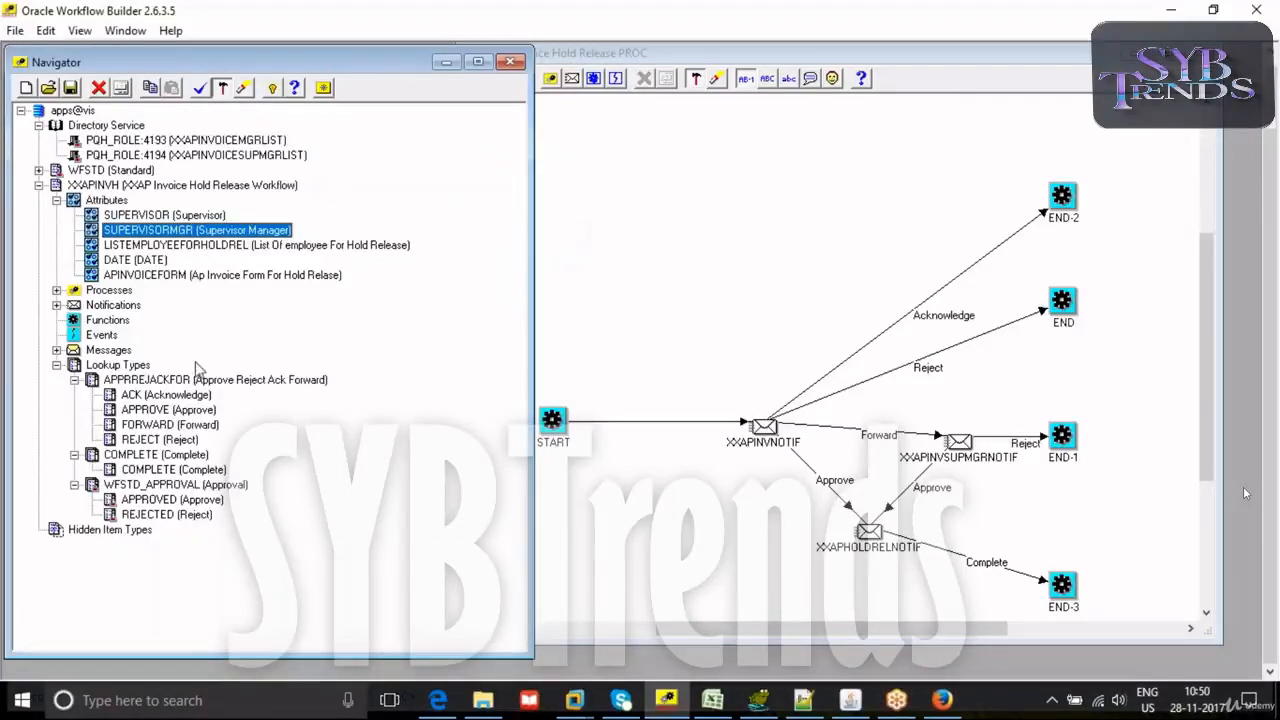
- Expand Messages, try to copy the APINVOICEFORM attribute to the XXAPHOLDRELASE message, and dismiss the error dialogs
left_click(57, 350)
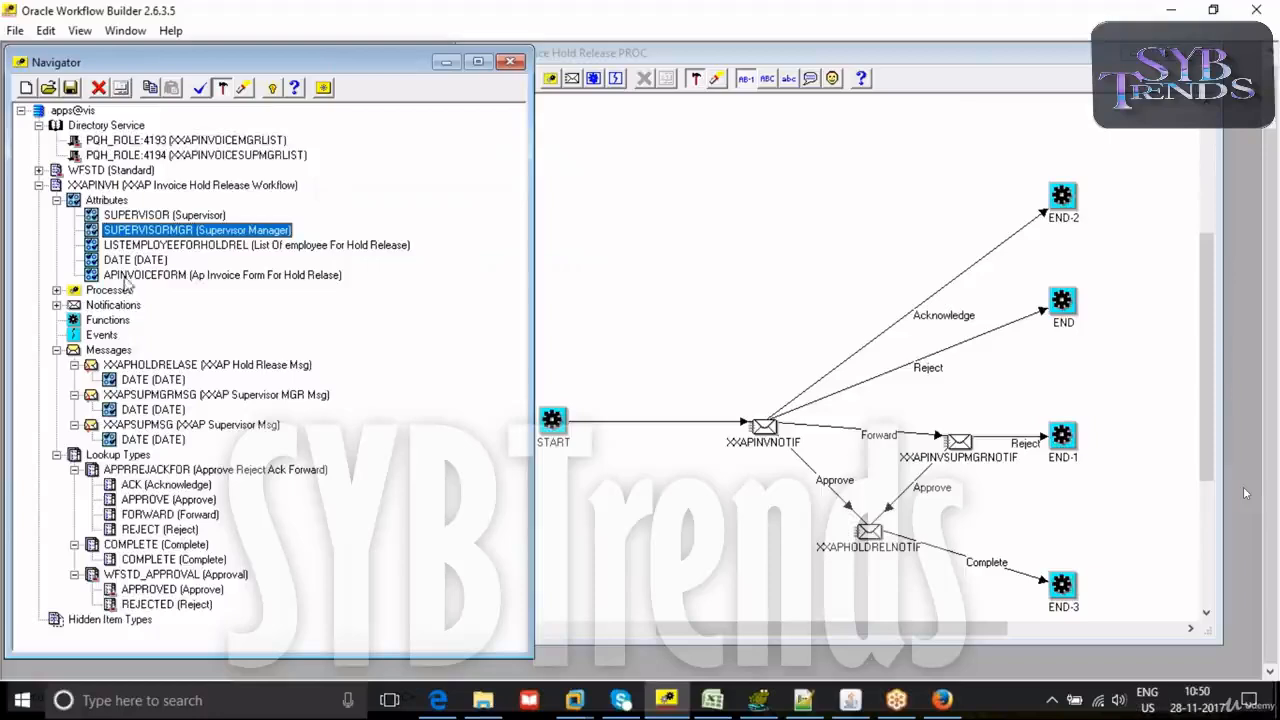
left_click_drag(105, 278, 117, 378)
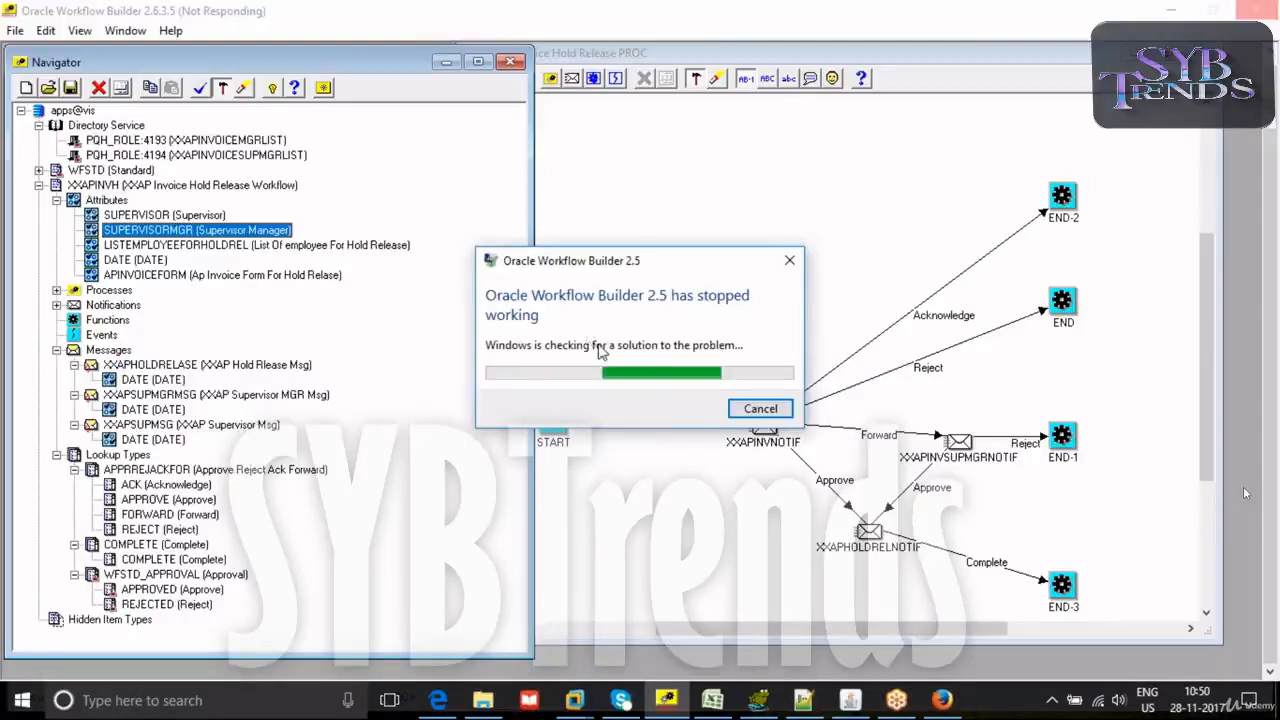
left_click(758, 410)
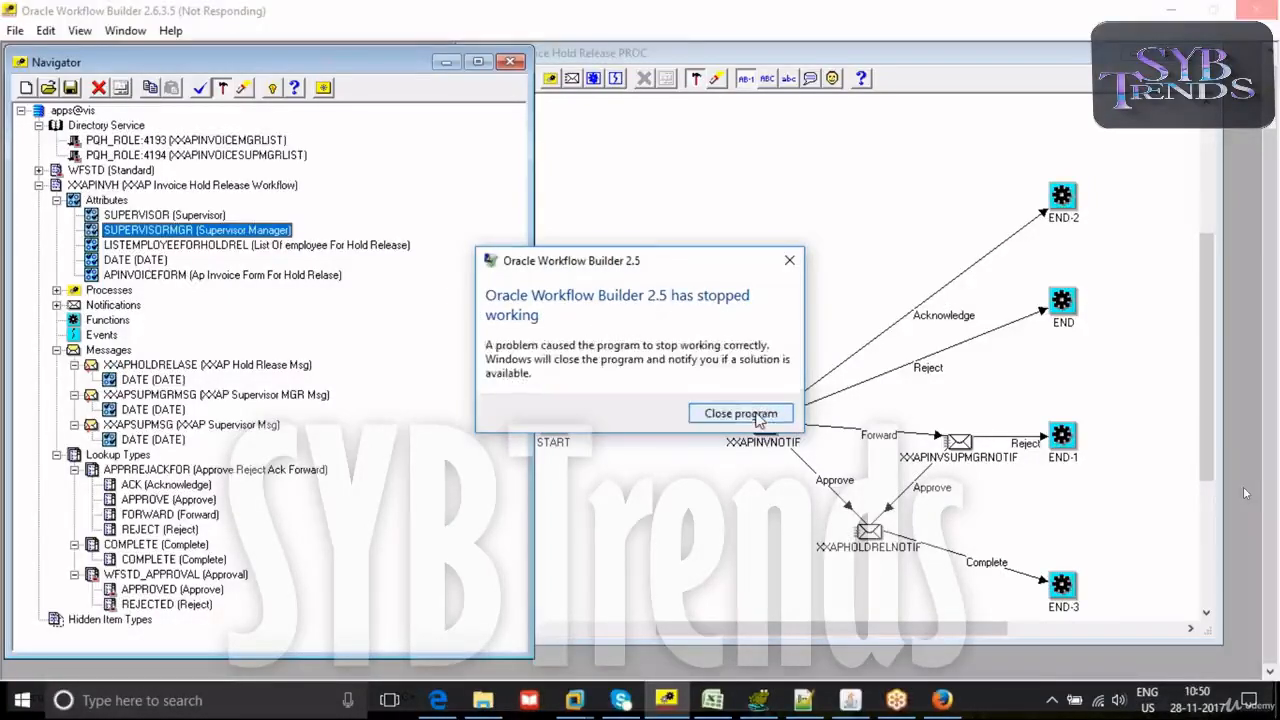
left_click(790, 263)
- Find Oracle Workflow Builder among the installed programs and launch it again
left_click(290, 703)
type("wor")
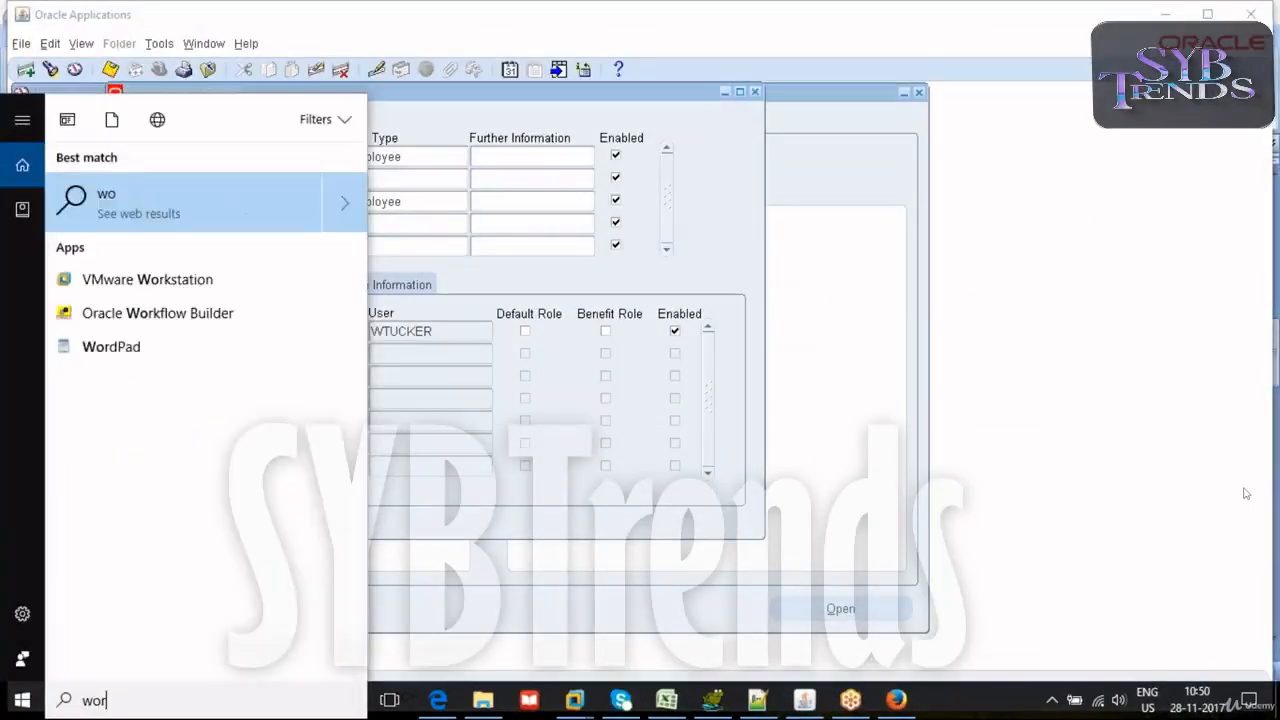
type("k")
left_click(149, 206)
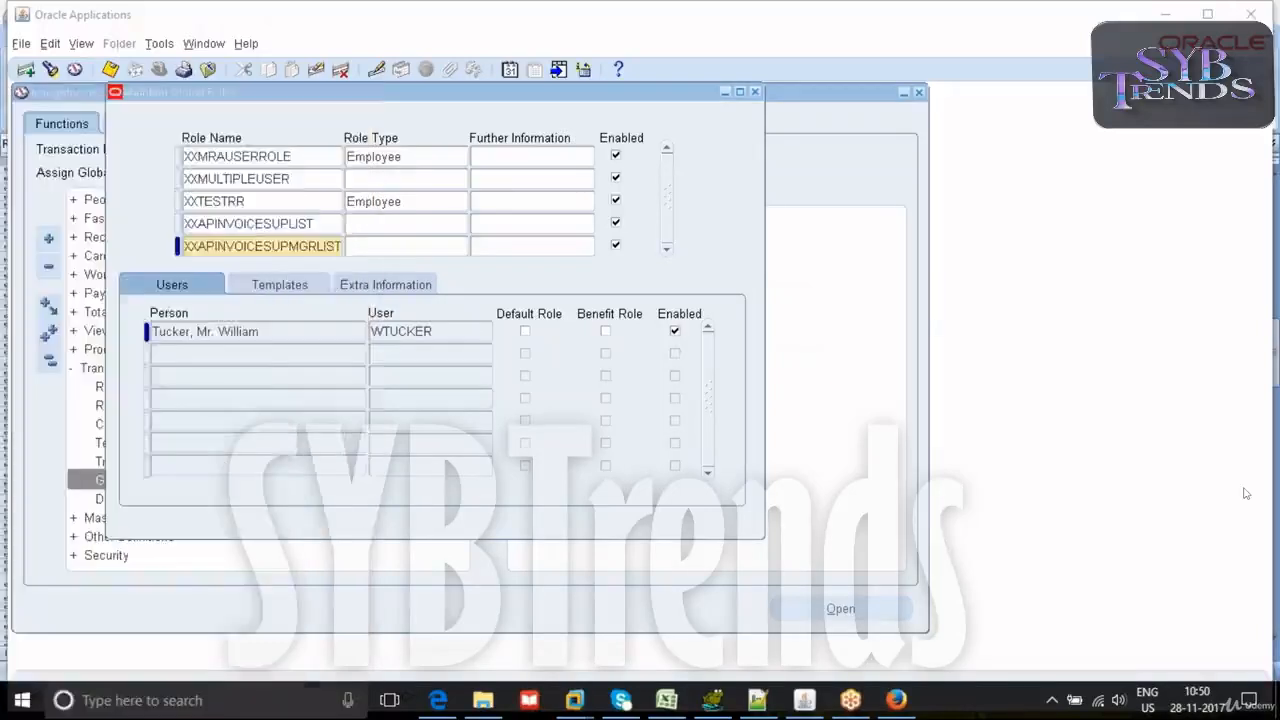
left_click(480, 103)
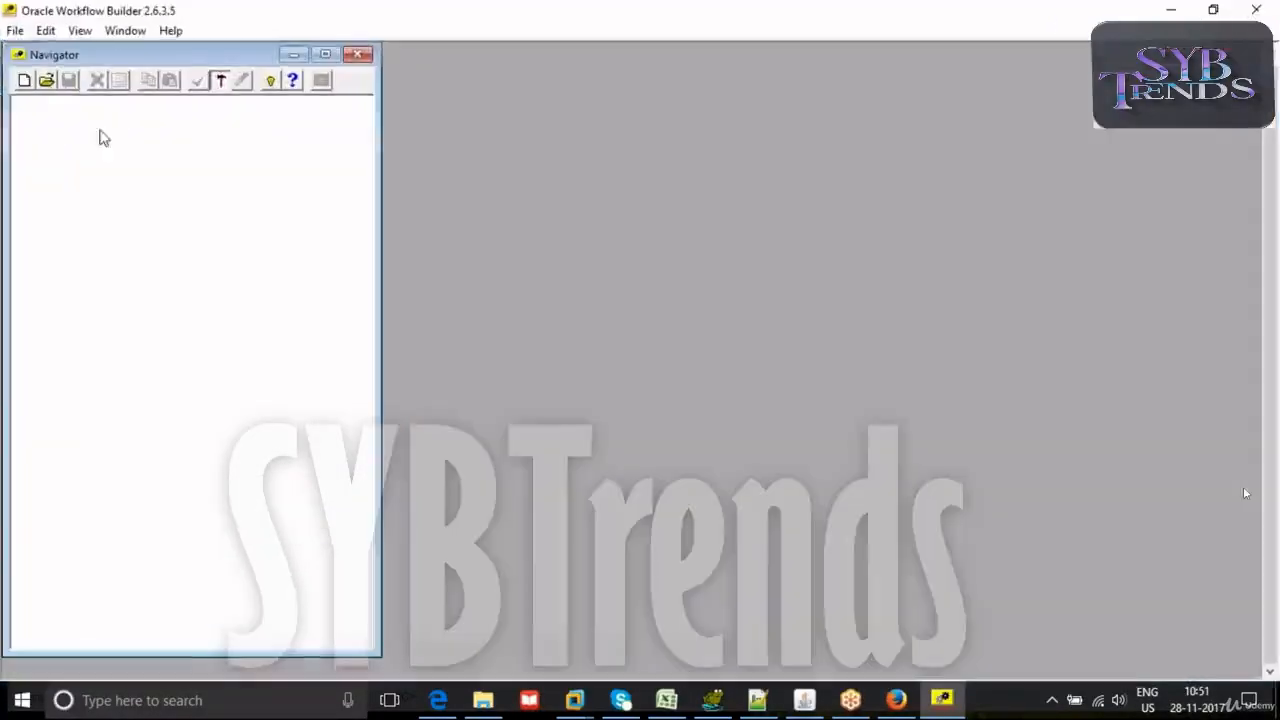
- Open a connection to the vis database, entering the database user name and password
left_click(15, 30)
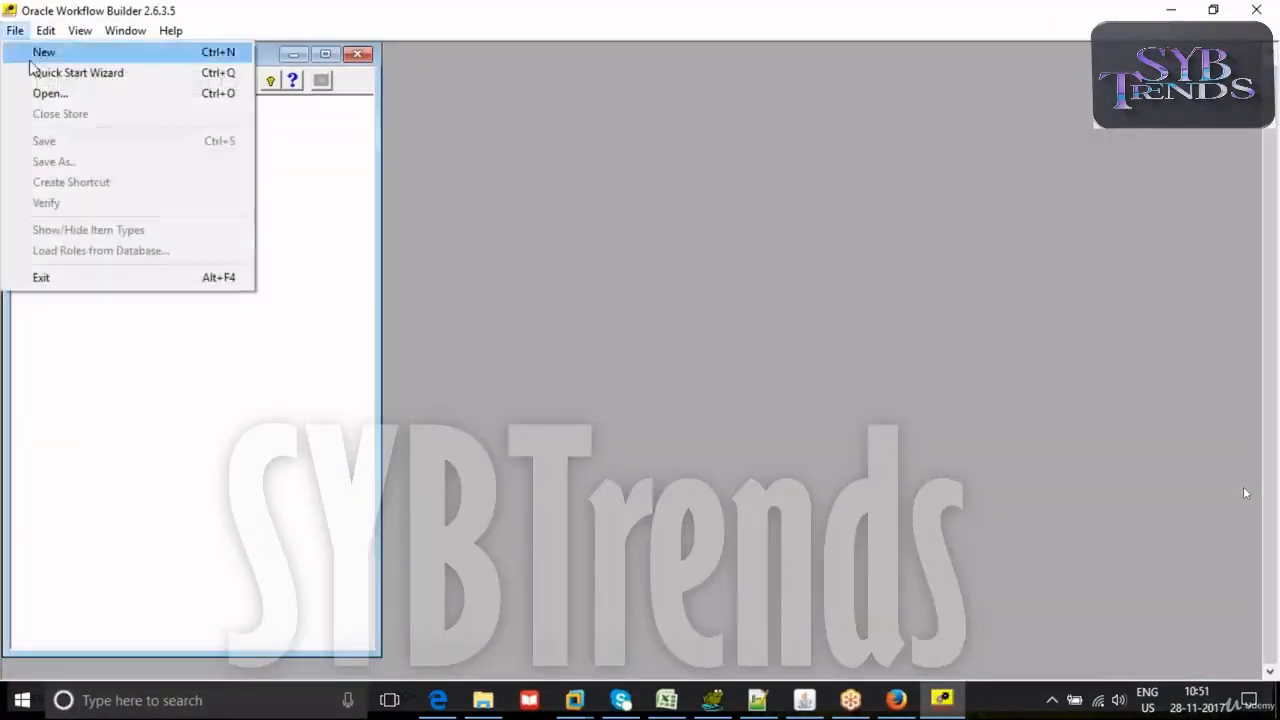
left_click(285, 170)
left_click(46, 80)
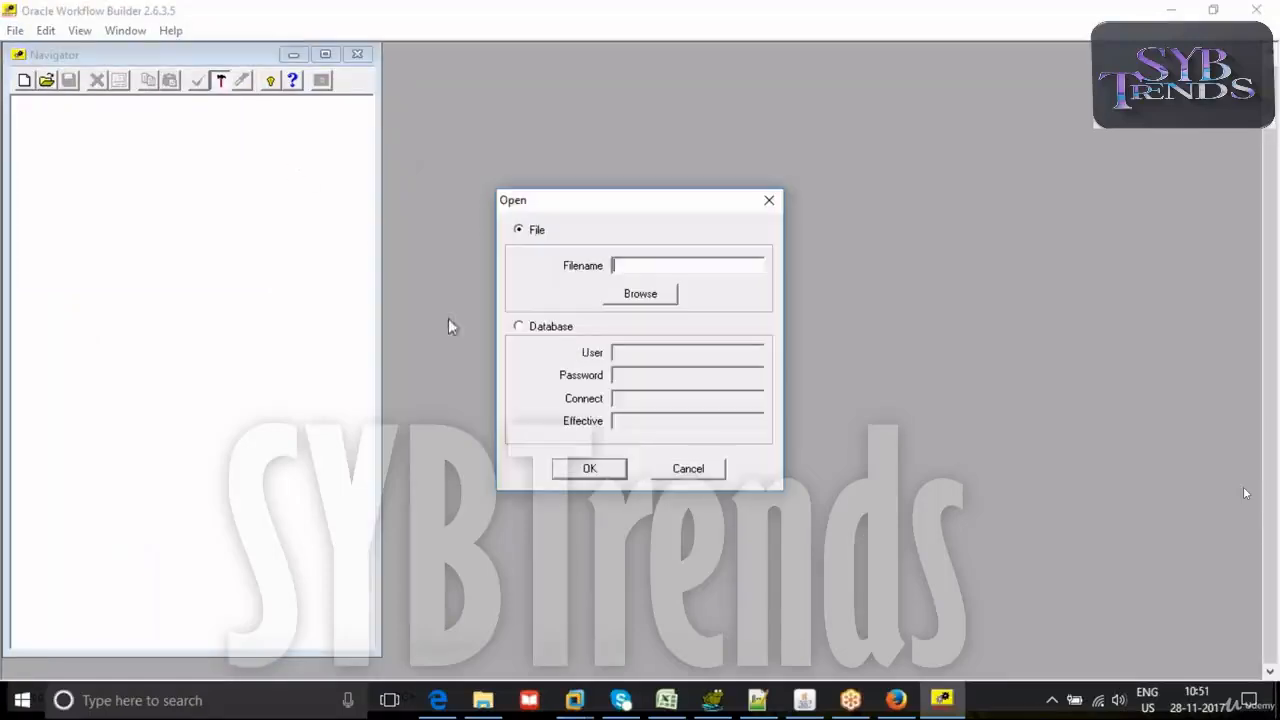
left_click(551, 330)
left_click(640, 353)
type("apps")
key("Tab")
type("apps")
key("Tab")
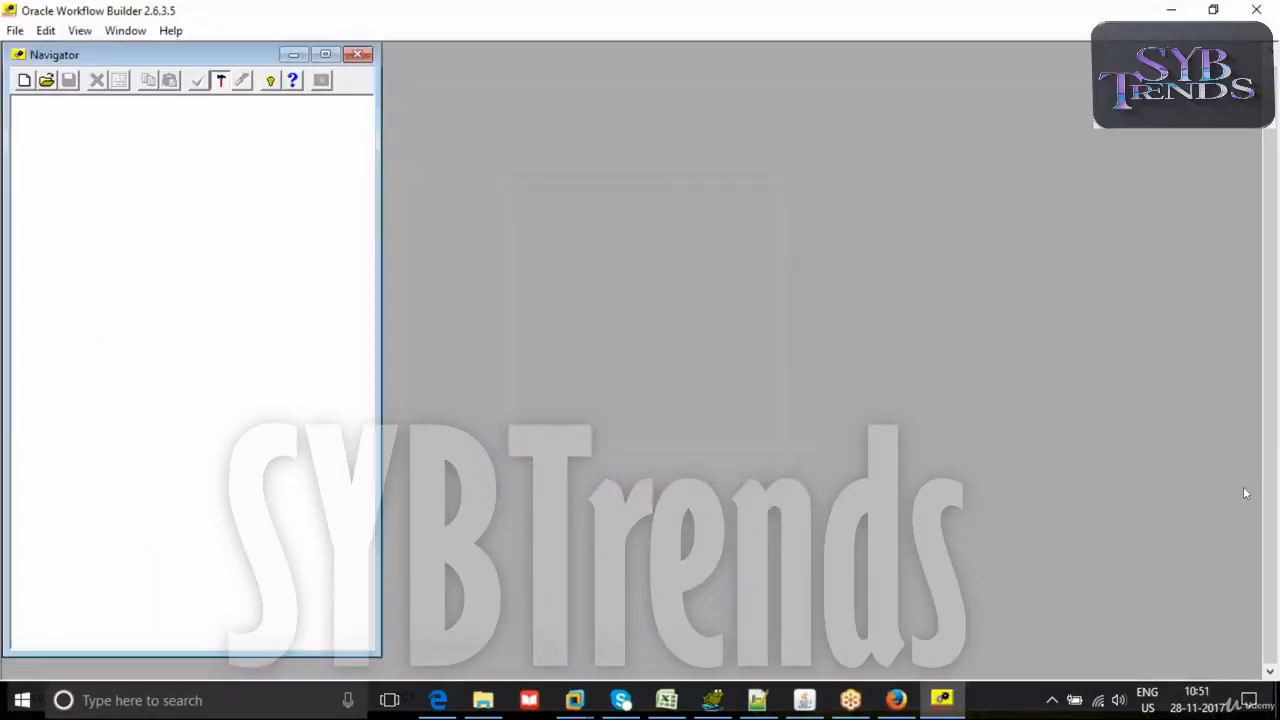
- Make the XXAP Invoice Hold Release Workflow item type visible and load it from the database
left_click(745, 340)
key("x")
key("x")
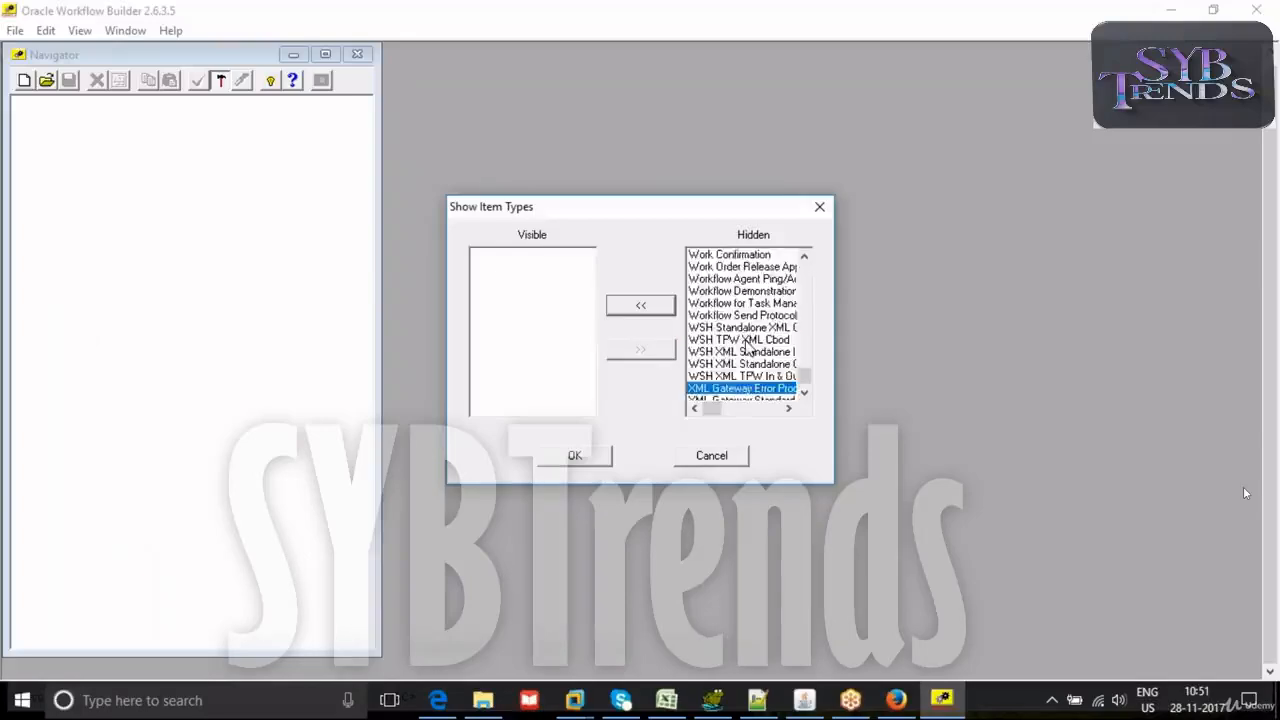
left_click(804, 392)
left_click(804, 392)
left_click(804, 392)
left_click(804, 392)
left_click(804, 392)
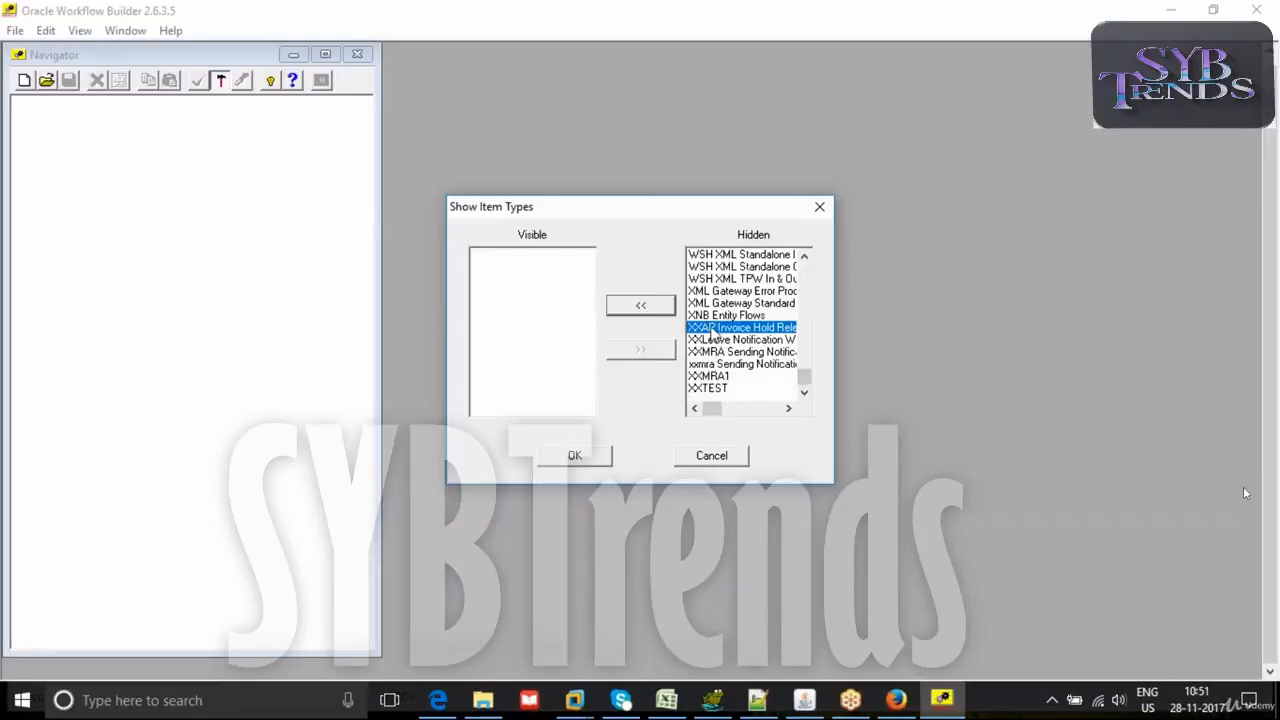
left_click(641, 306)
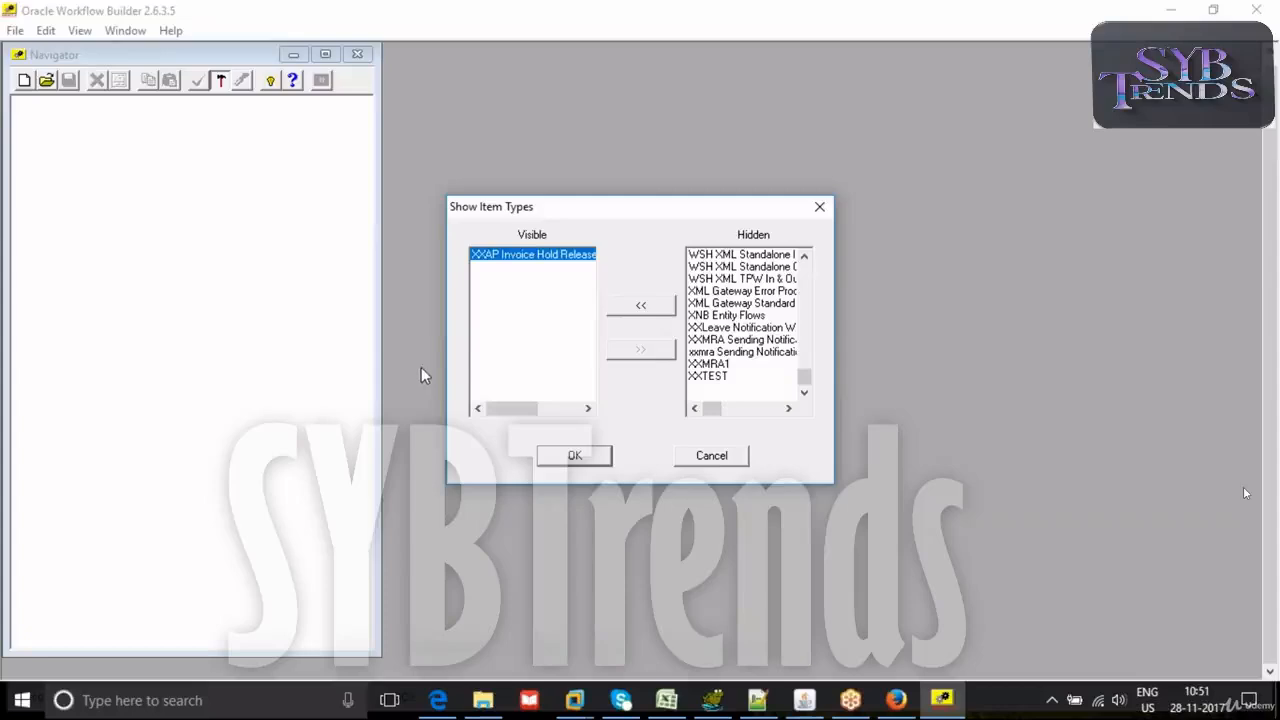
left_click(570, 455)
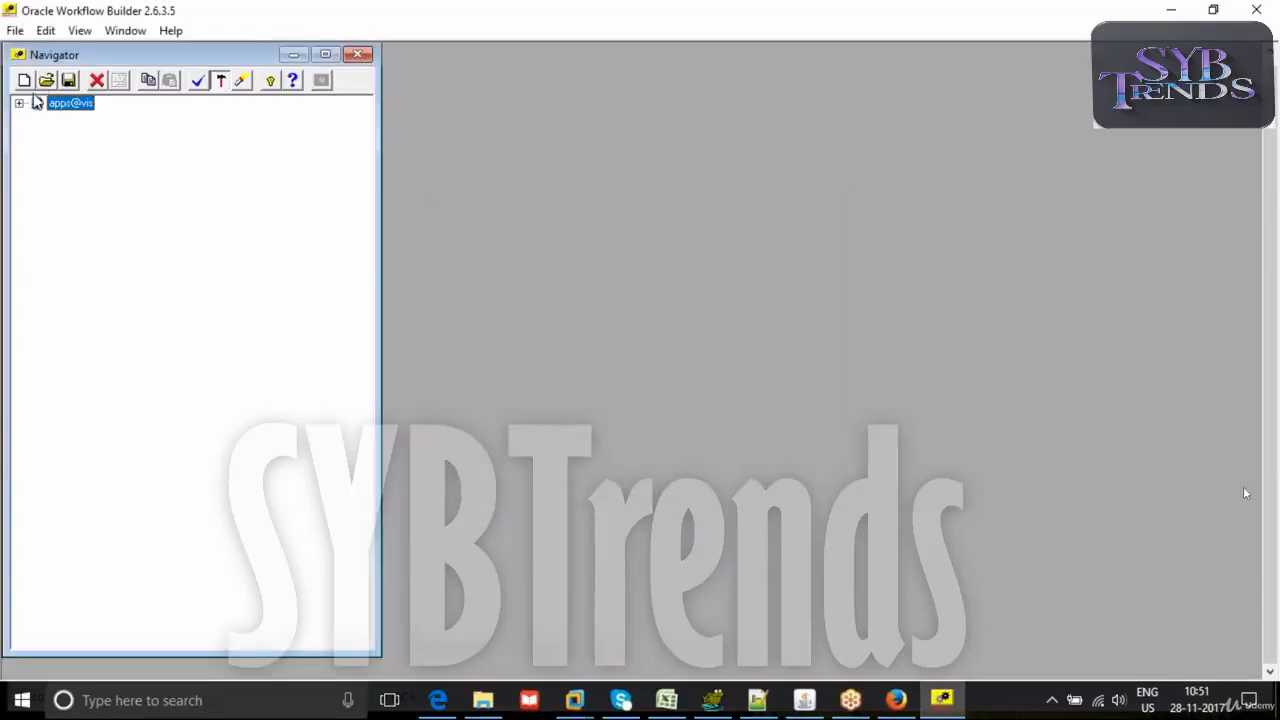
- Expand the XXAPINVH item type with its Processes, Messages, XXAPHOLDRELASE message and Attributes
left_click(19, 103)
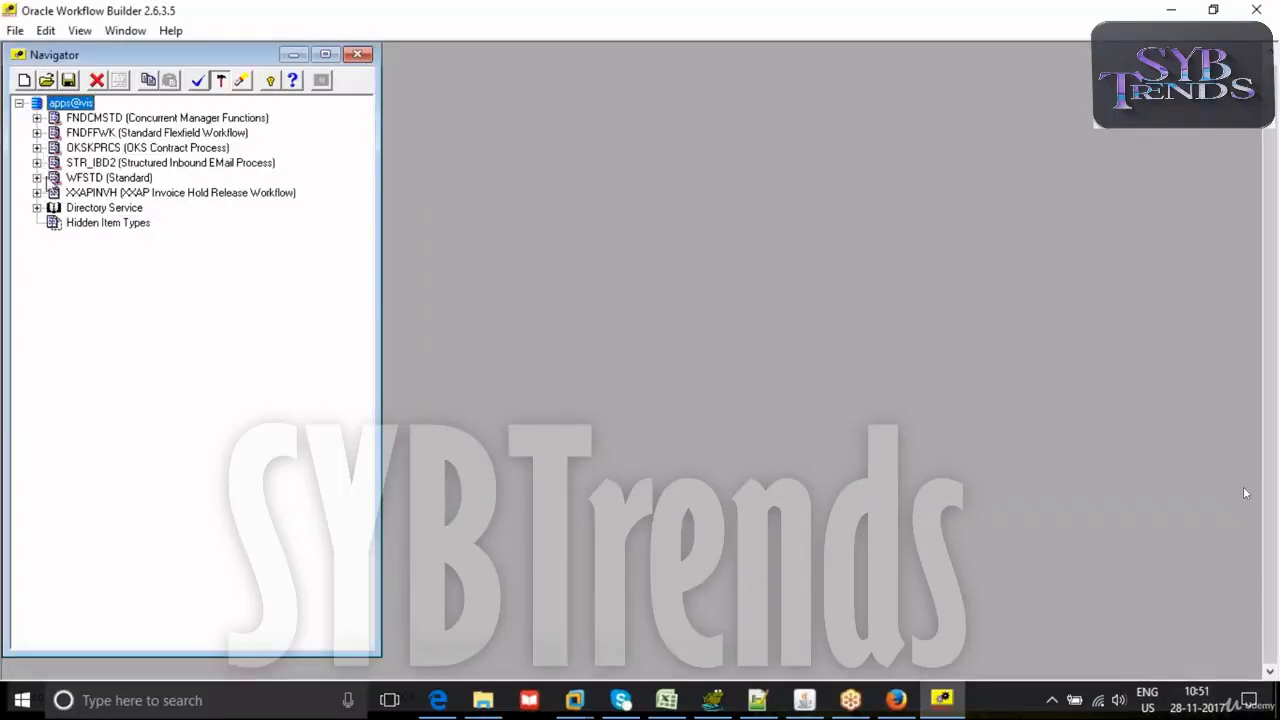
left_click(37, 192)
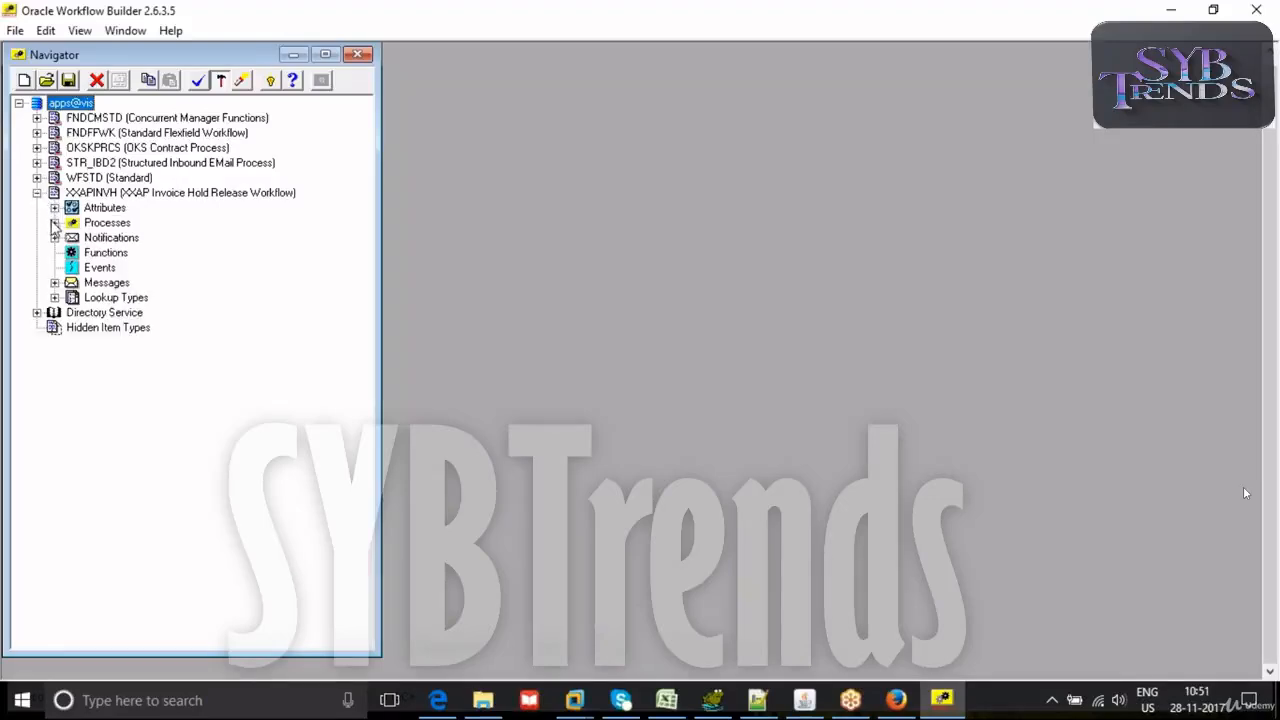
left_click(55, 222)
left_click(88, 239)
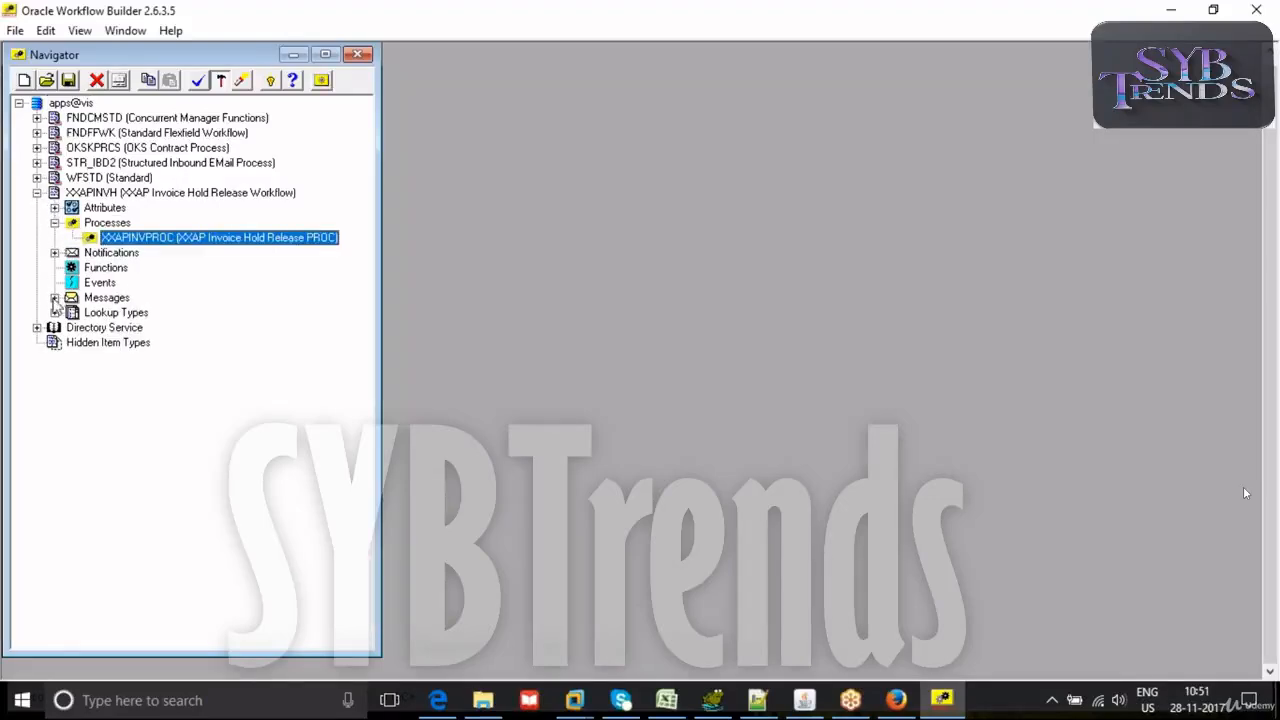
left_click(55, 297)
left_click(72, 312)
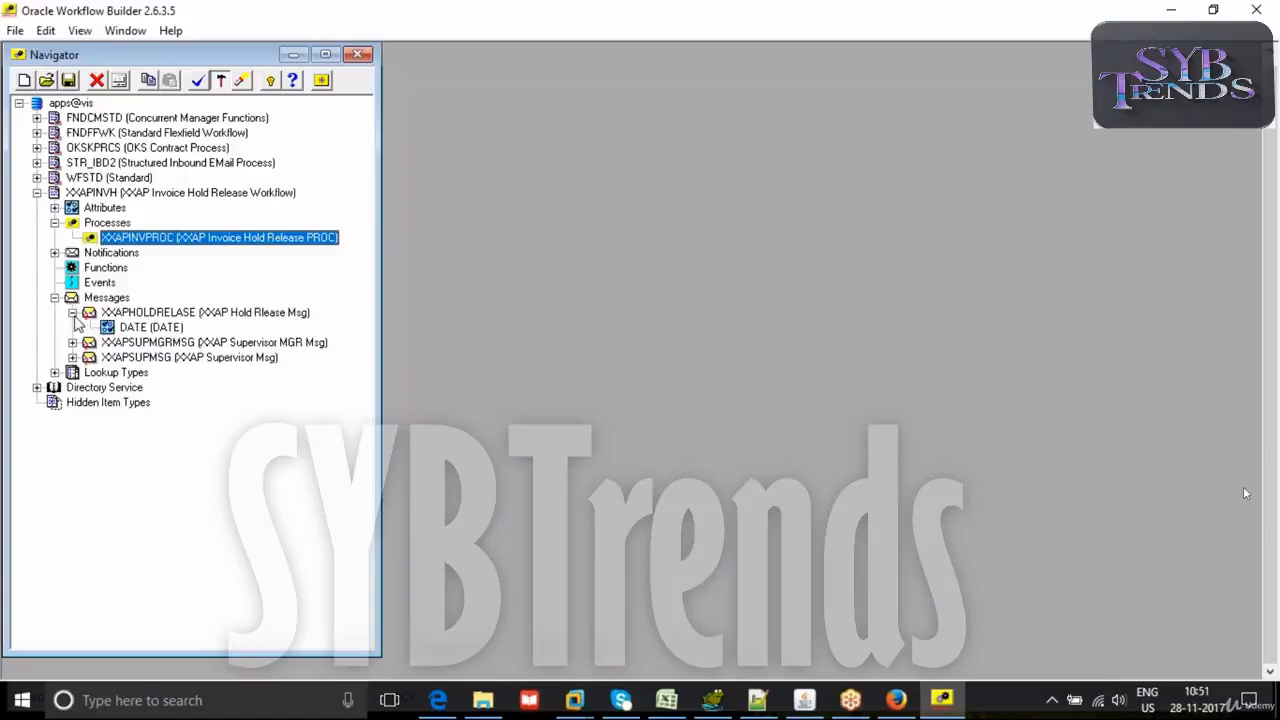
left_click(55, 207)
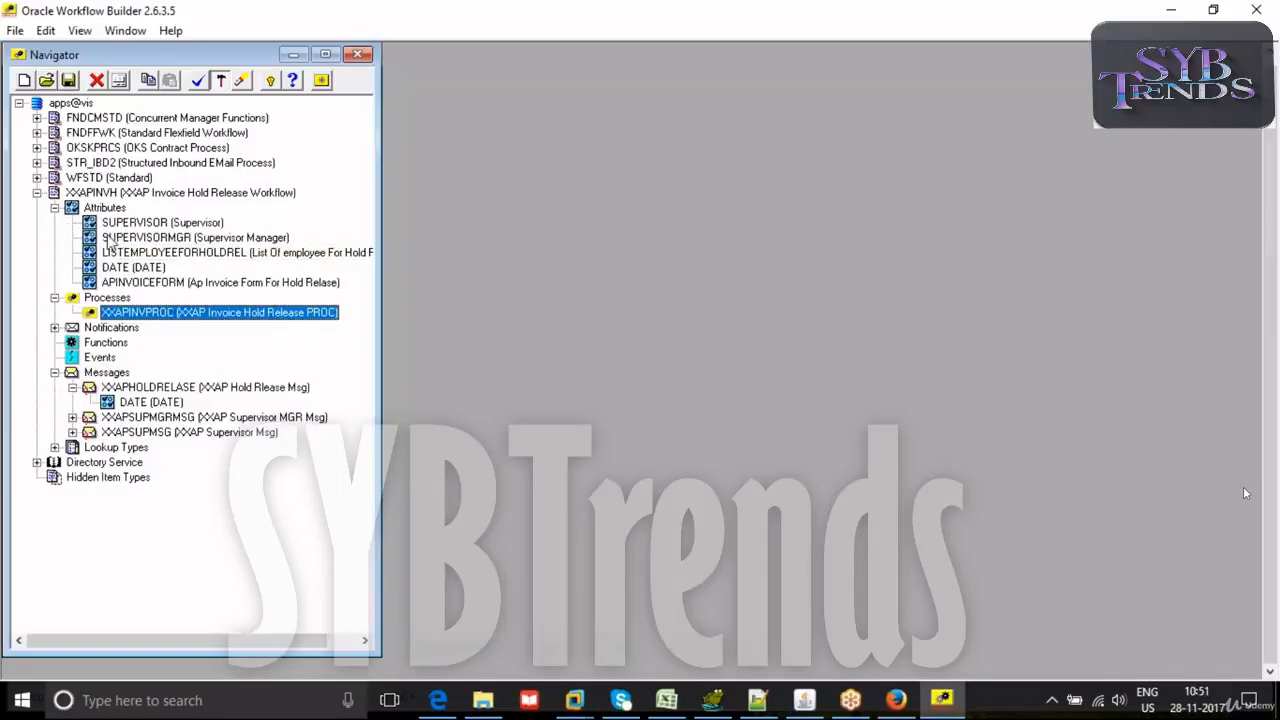
- Check the default role values available for the Supervisor attribute and close its properties unchanged
double_click(93, 225)
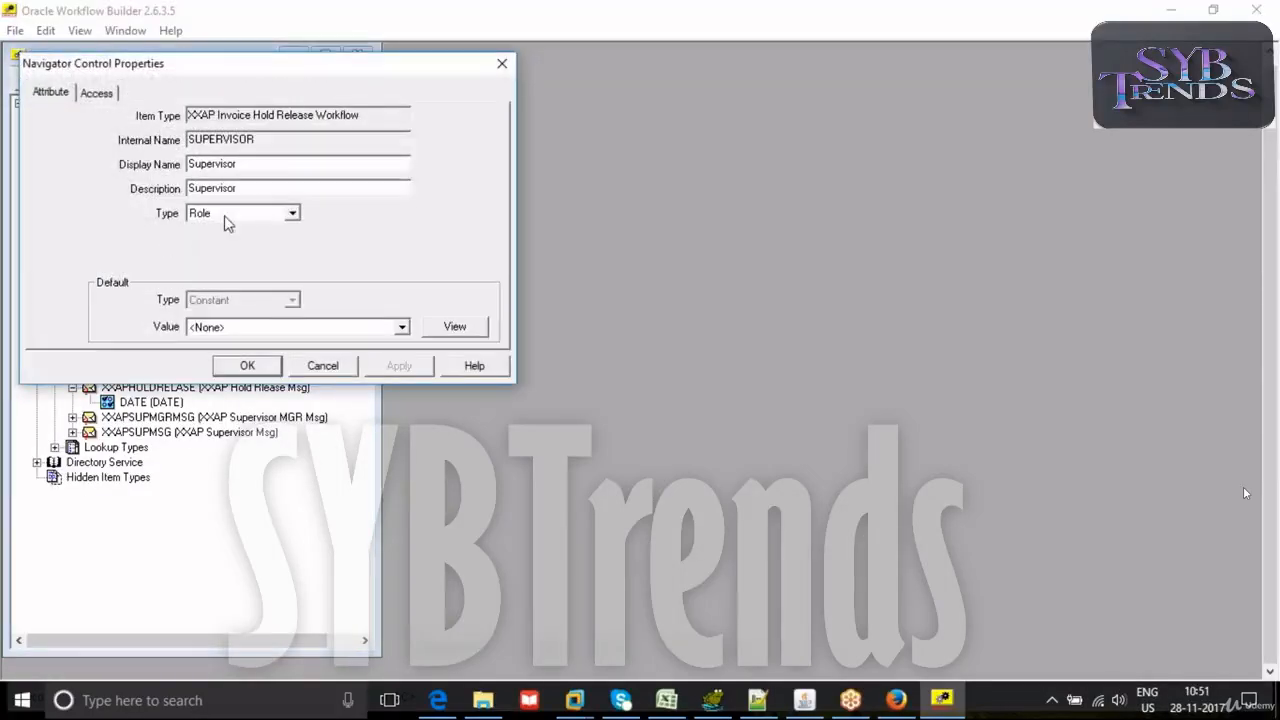
left_click(222, 328)
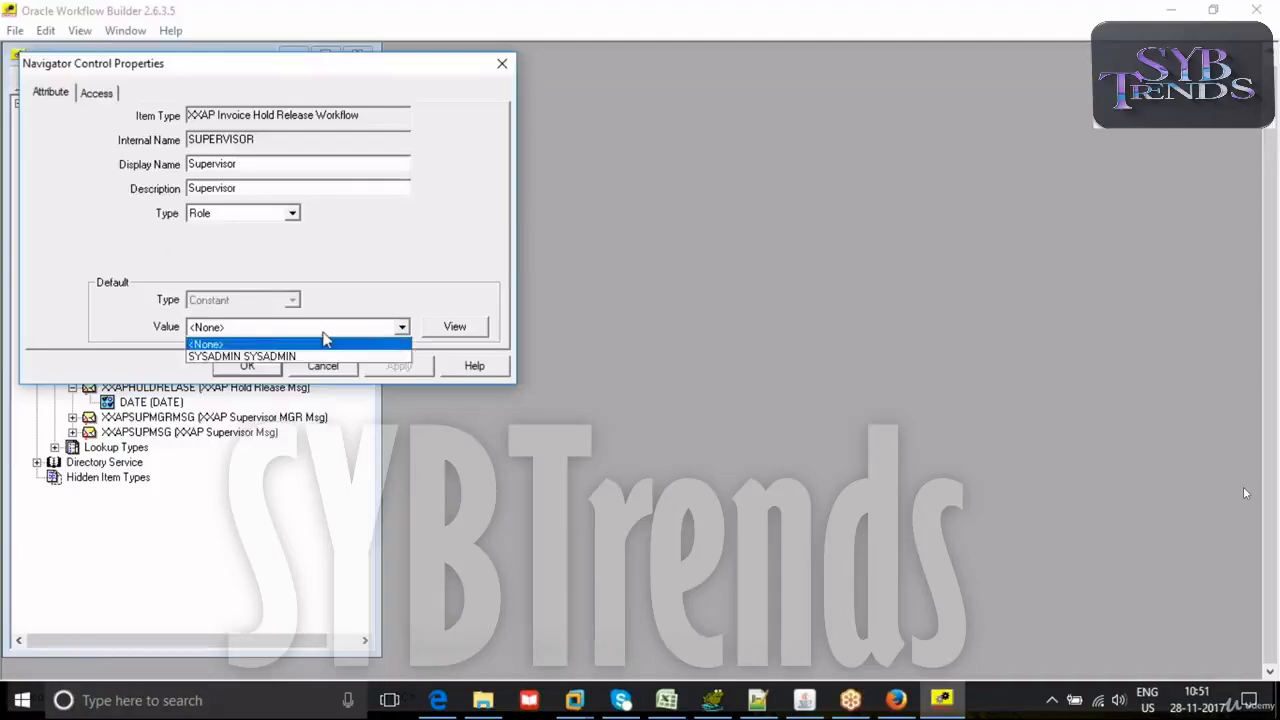
left_click(500, 68)
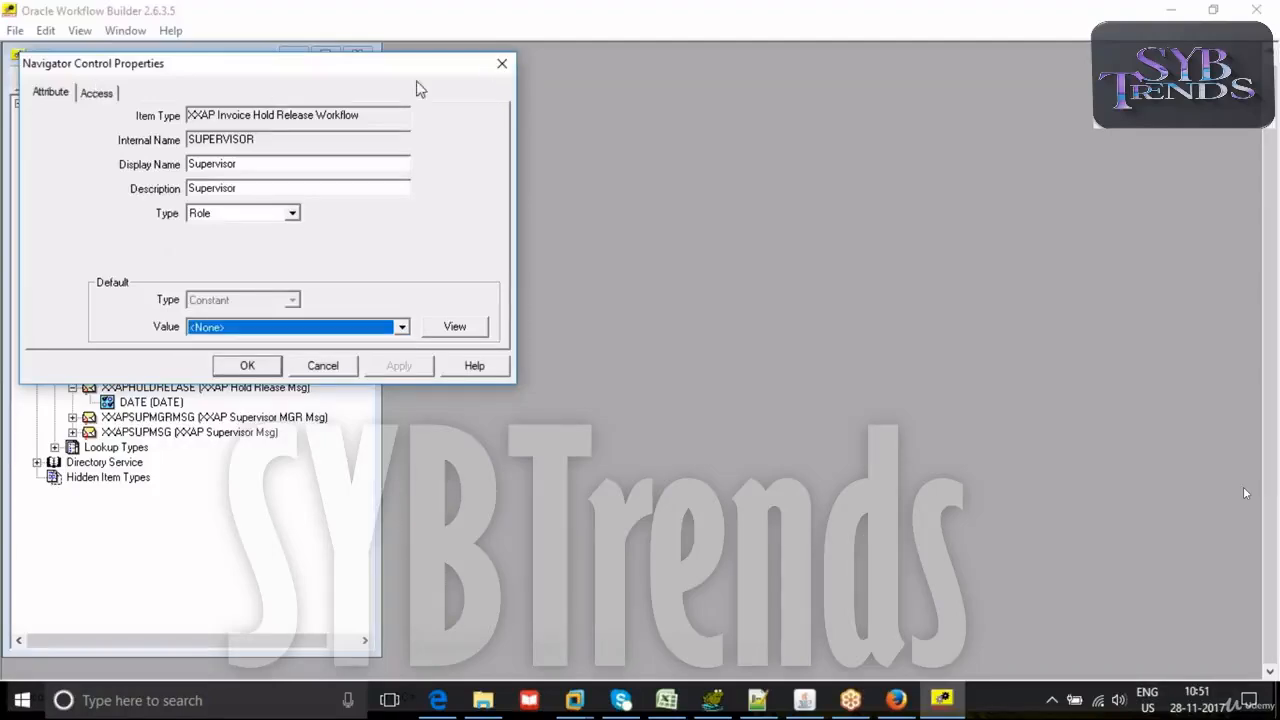
left_click(502, 63)
- Start loading roles from the database and search for the copied role name XXAPINVOICESUPMGRLIS
left_click(15, 30)
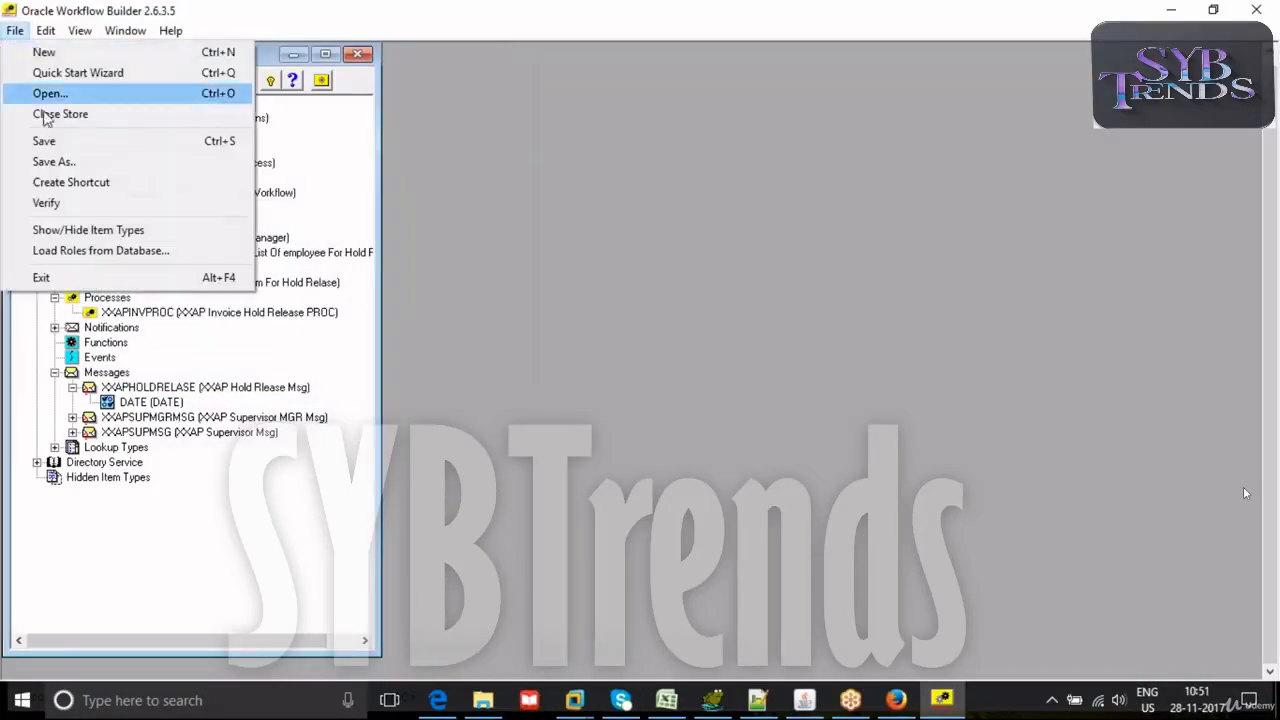
left_click(48, 250)
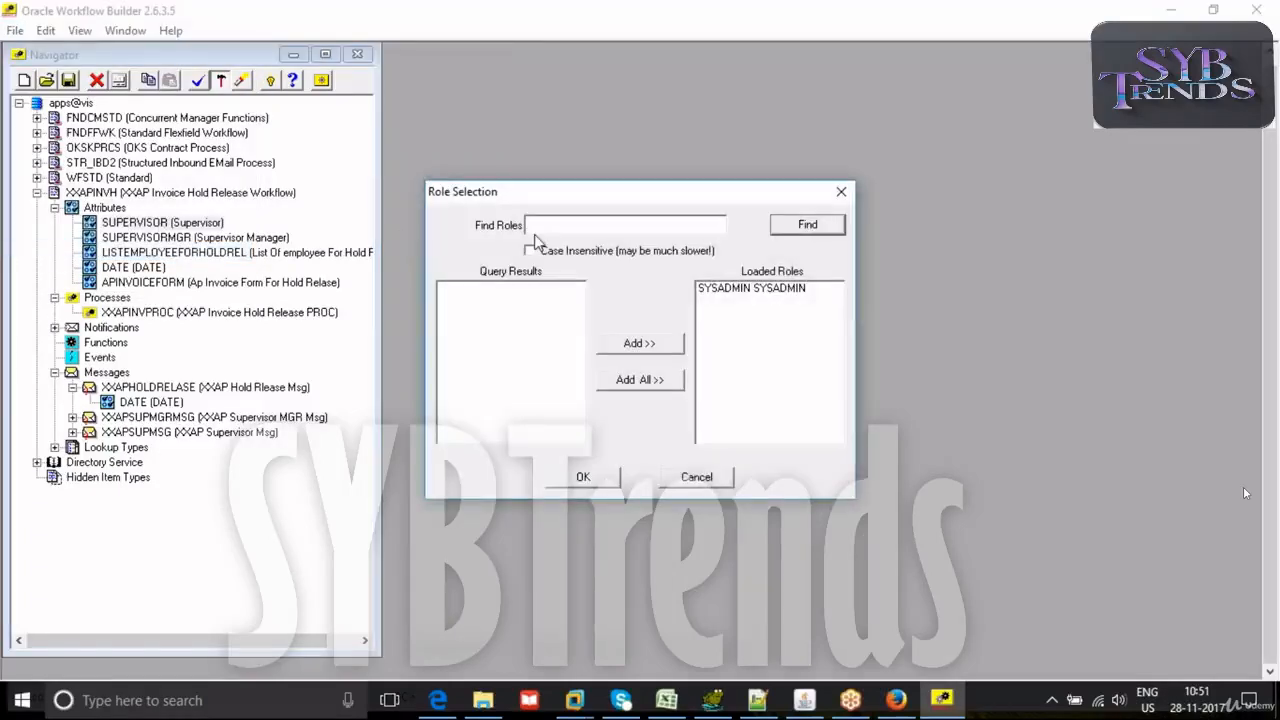
type("XXAPINVOICESUPMGRLIS")
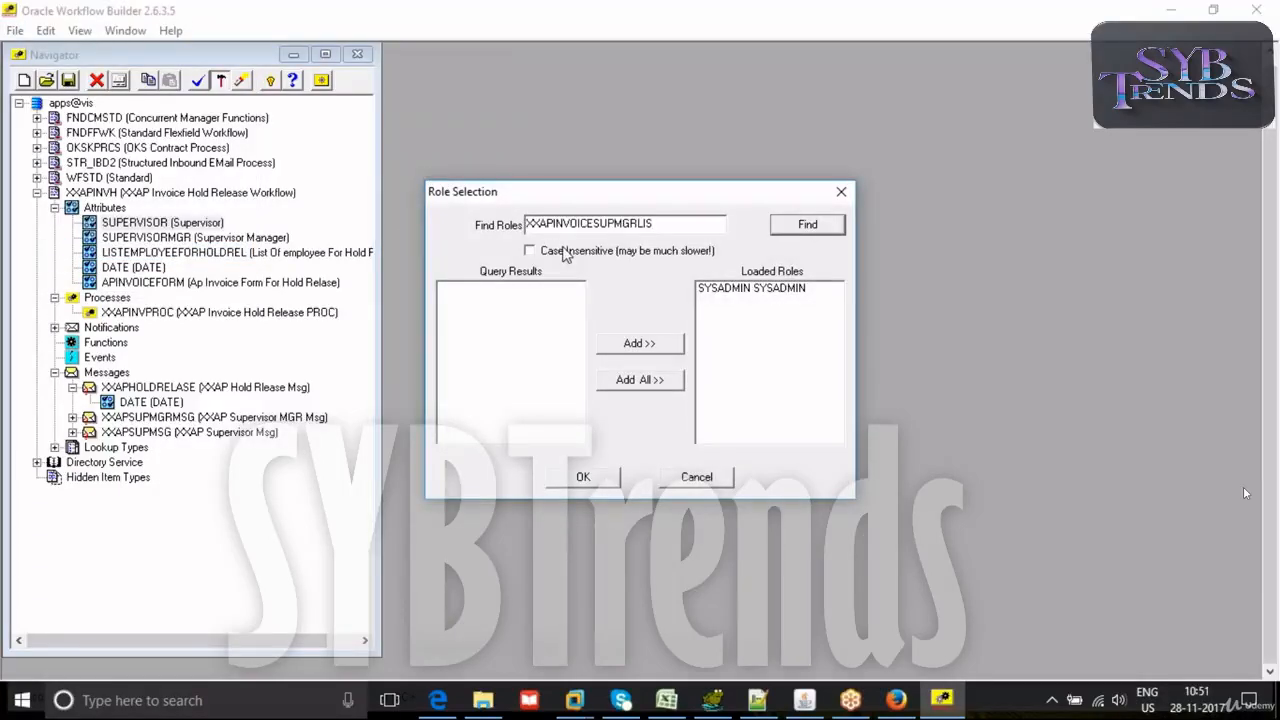
left_click(801, 237)
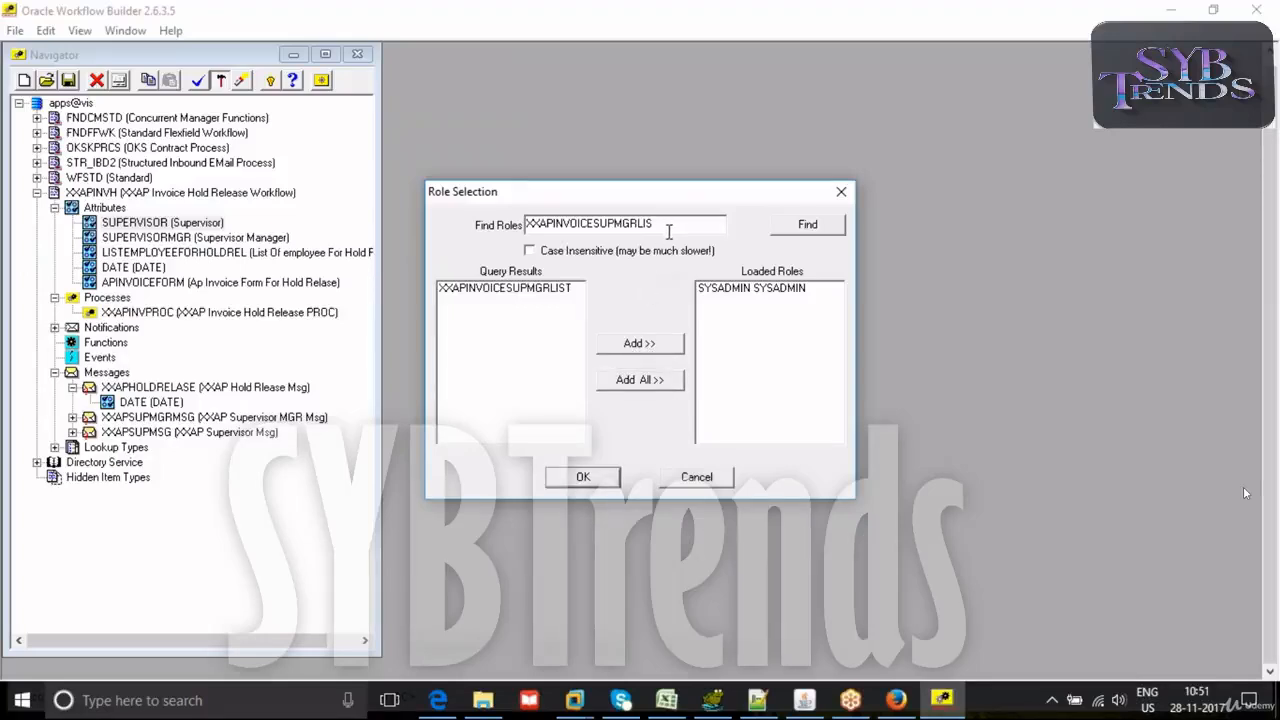
- Add XXAPINVOICESUPMGRLIST, search for XXAPINVOICE%, and load XXAPINVOICEMGRLIST as well, listing both roles under Directory Service
left_click(537, 290)
left_click(658, 348)
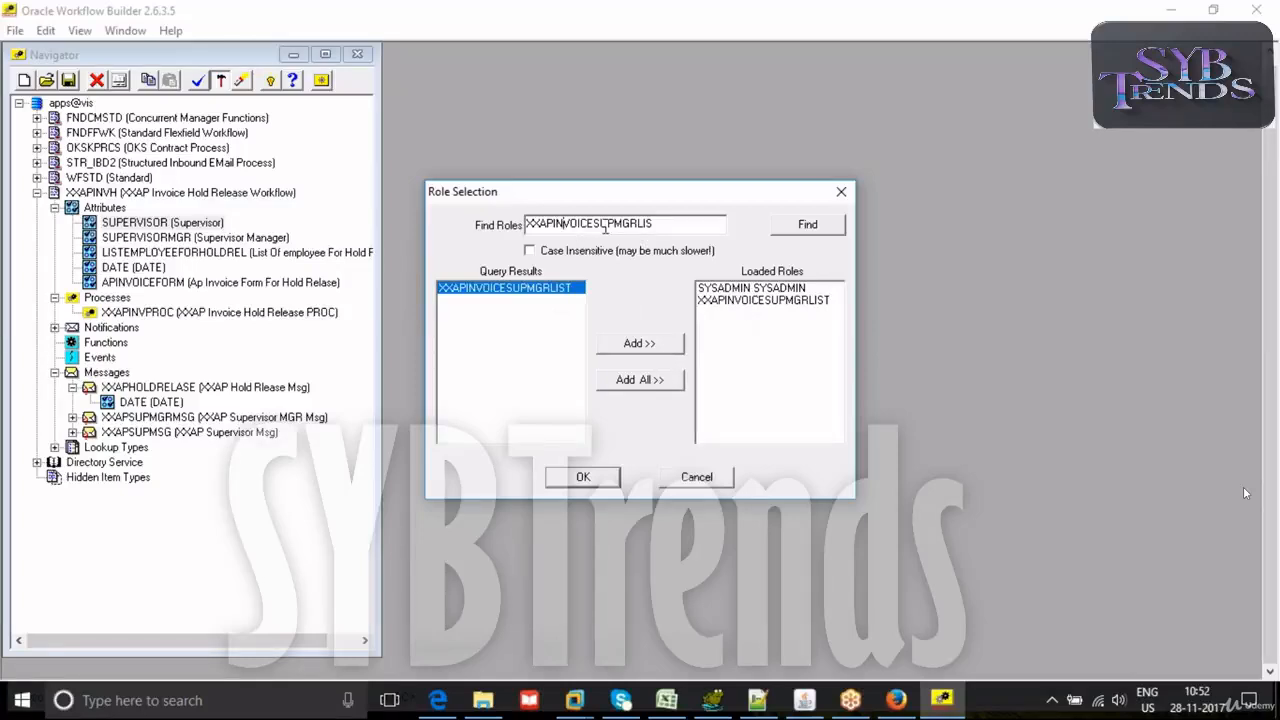
left_click_drag(655, 227, 596, 225)
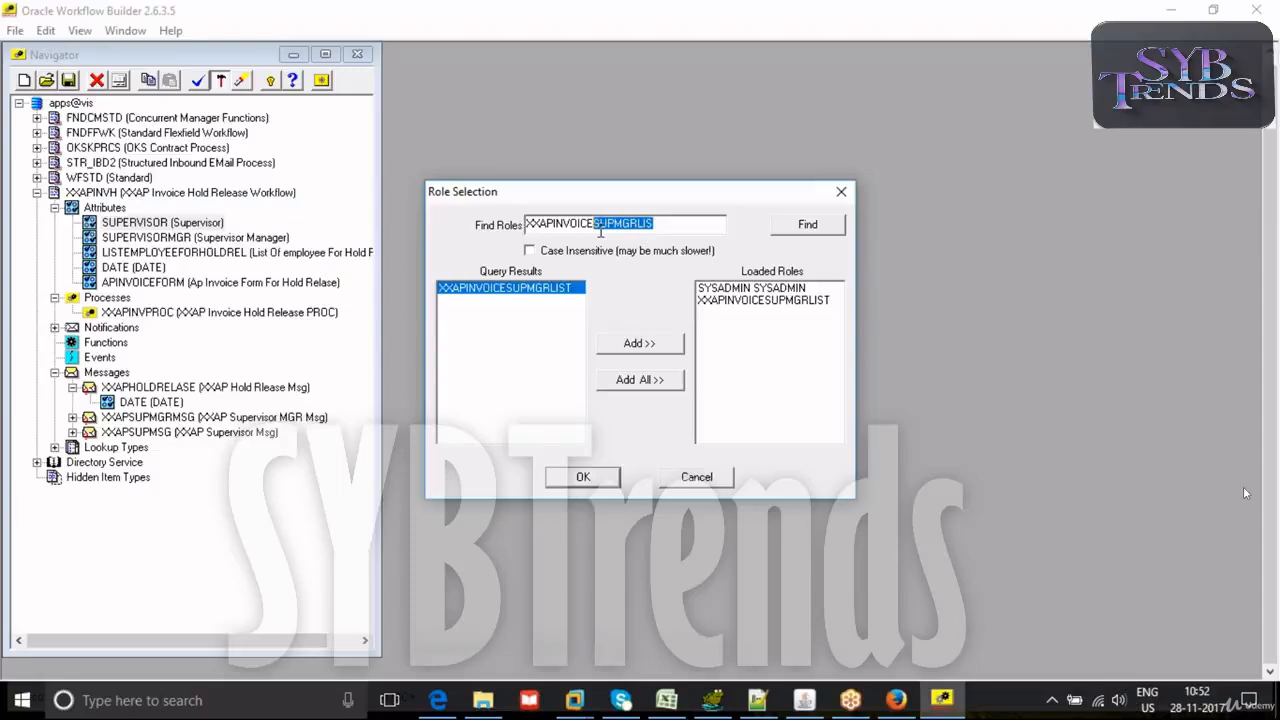
type("%")
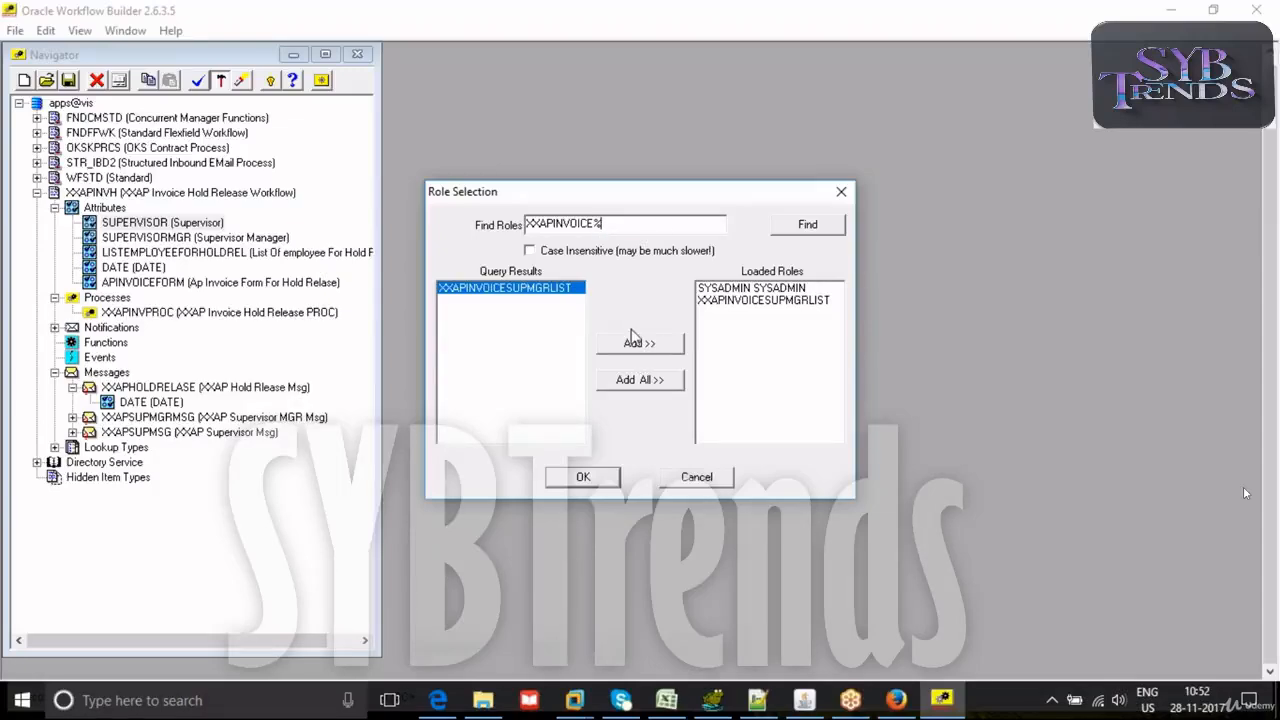
left_click(806, 226)
left_click(550, 289)
left_click(630, 345)
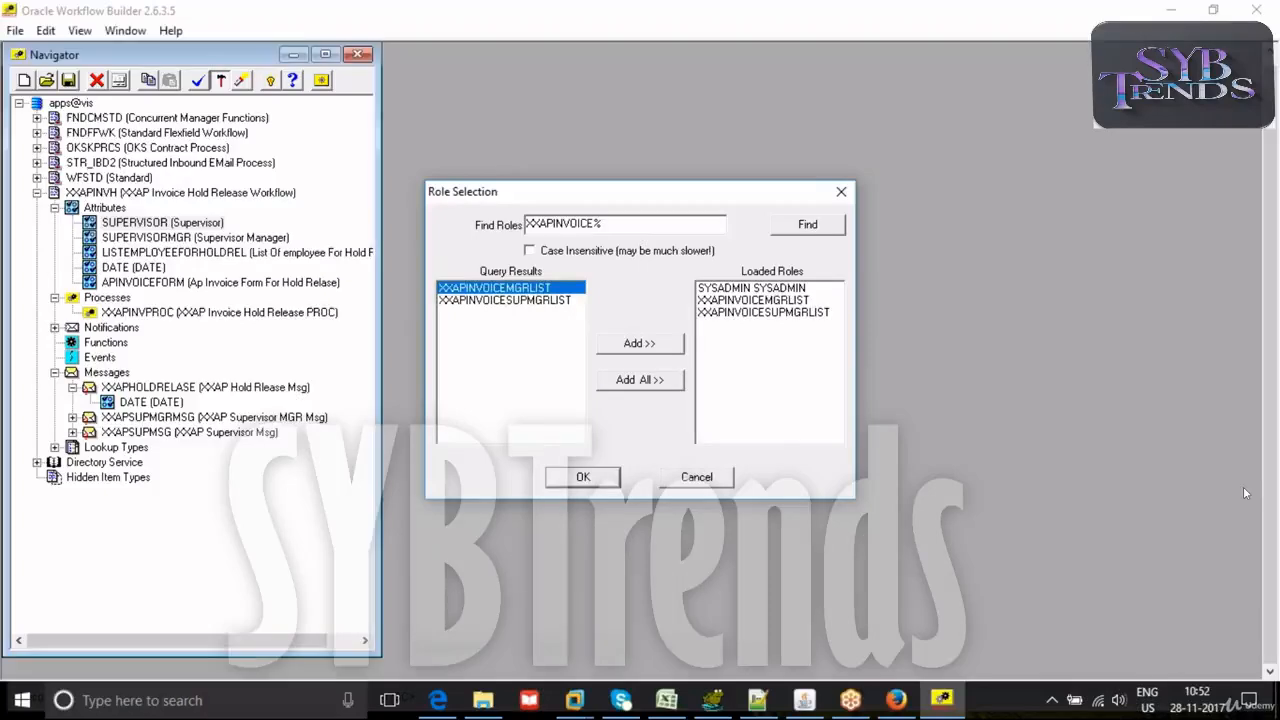
left_click(583, 476)
left_click(37, 118)
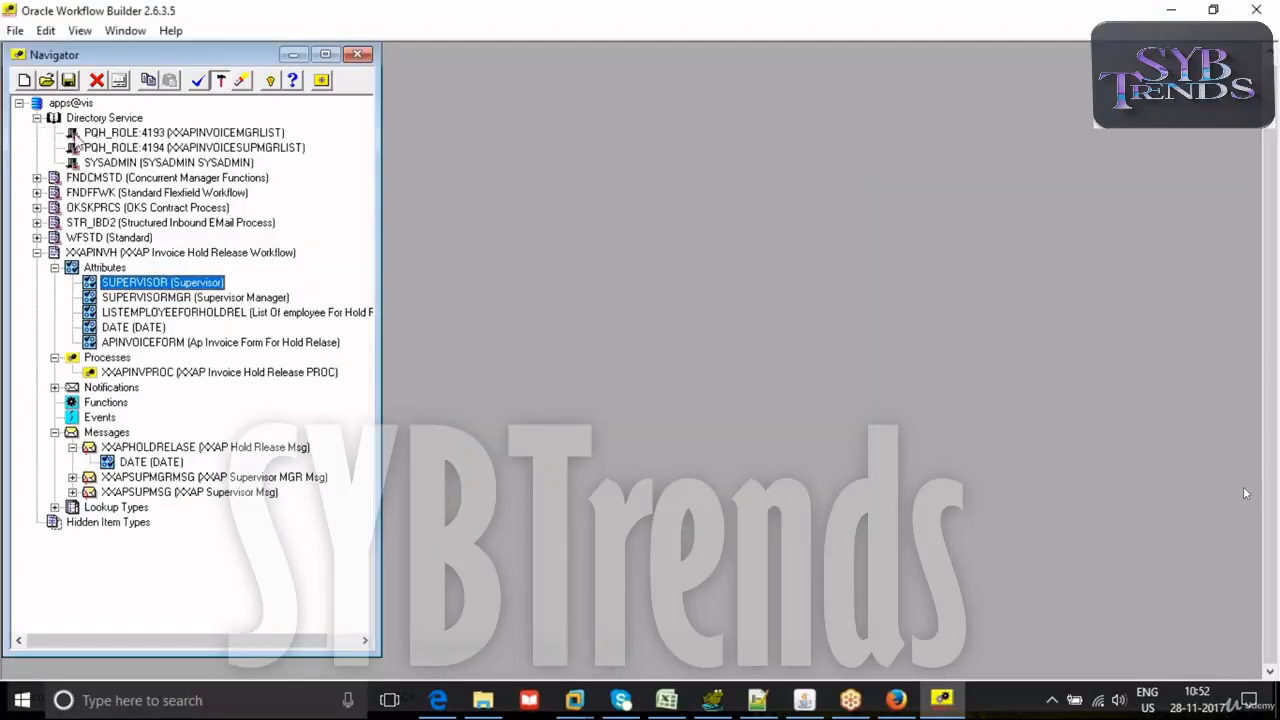
left_click(98, 163)
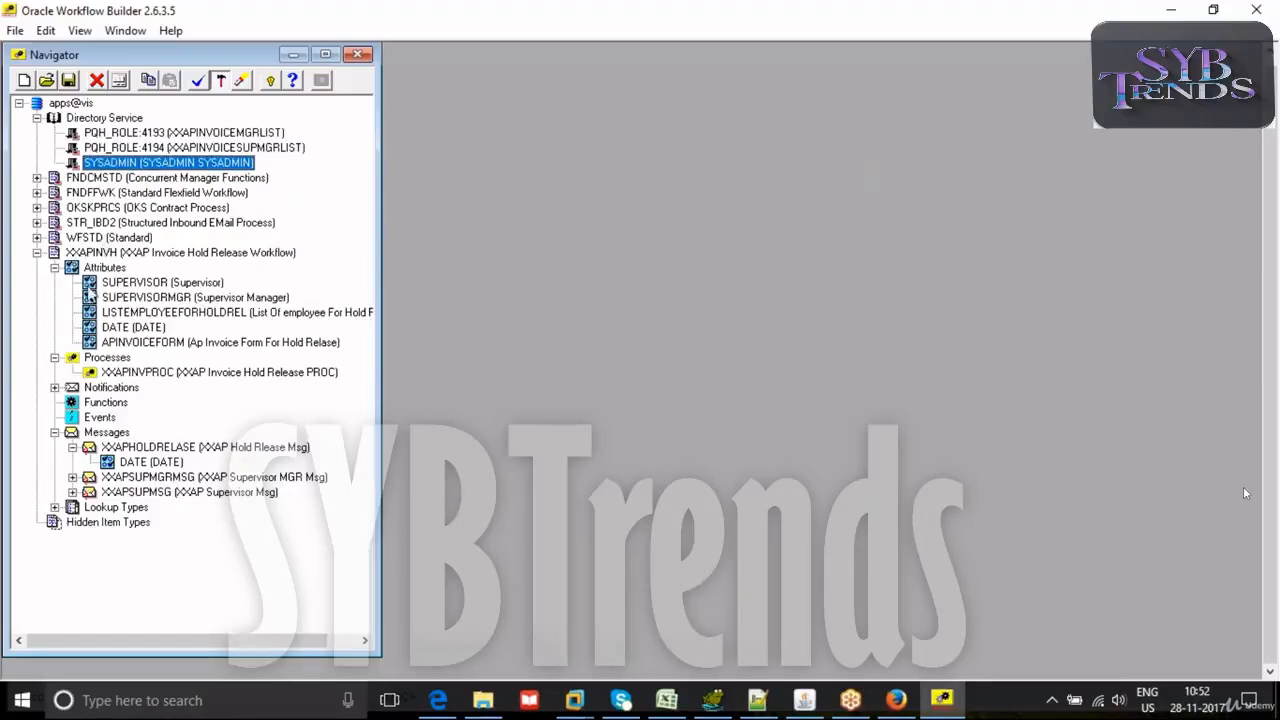
- Set the Supervisor attribute's default value to the XXAPINVOICEMGRLIST role
double_click(90, 285)
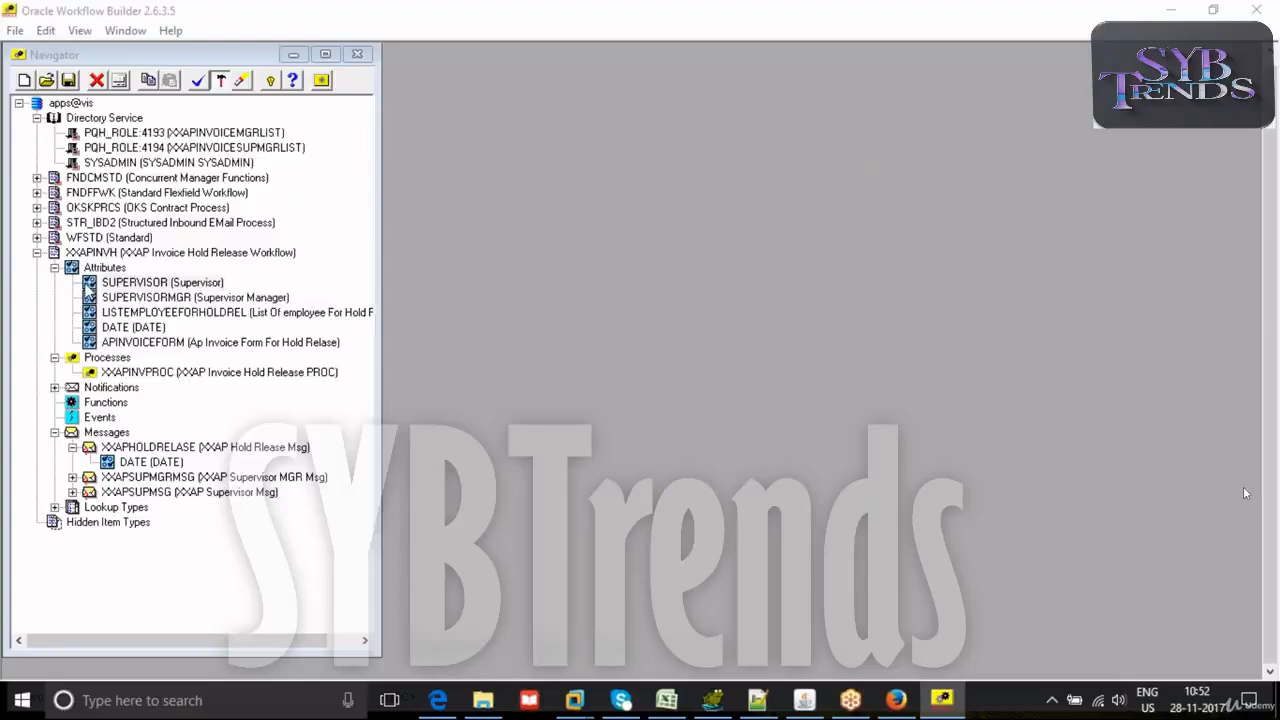
left_click(288, 334)
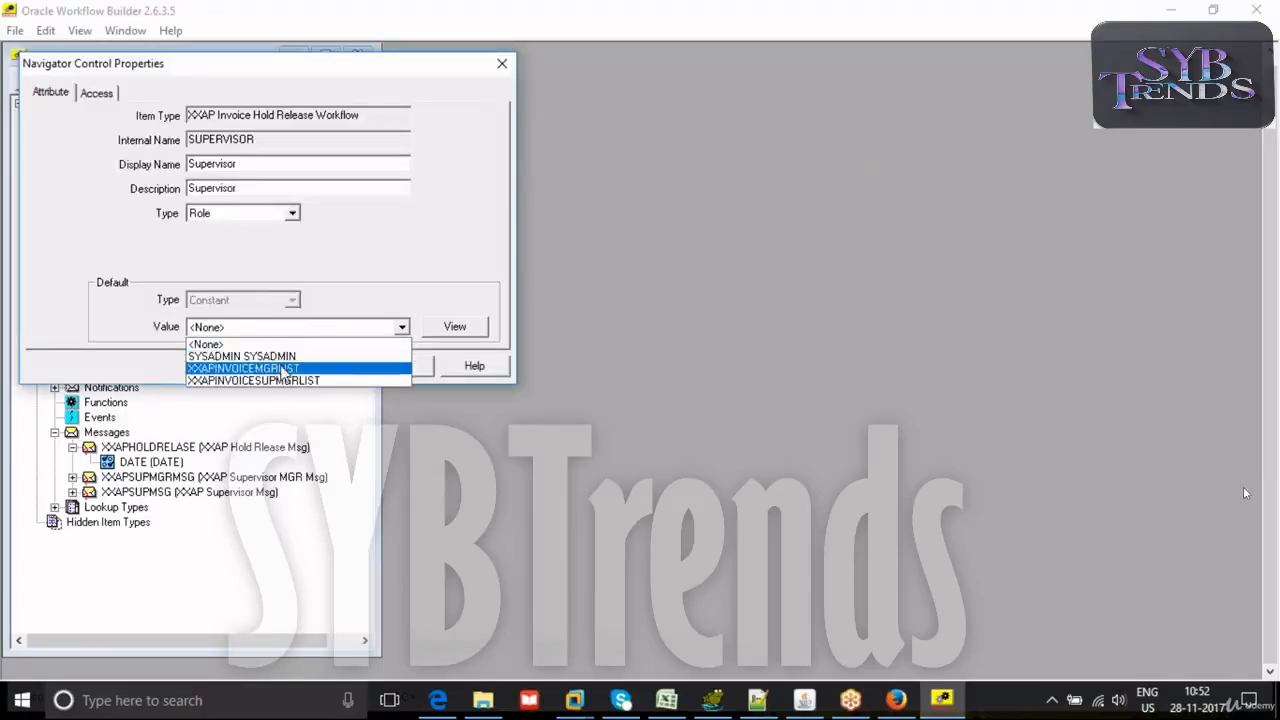
left_click(286, 368)
left_click(250, 367)
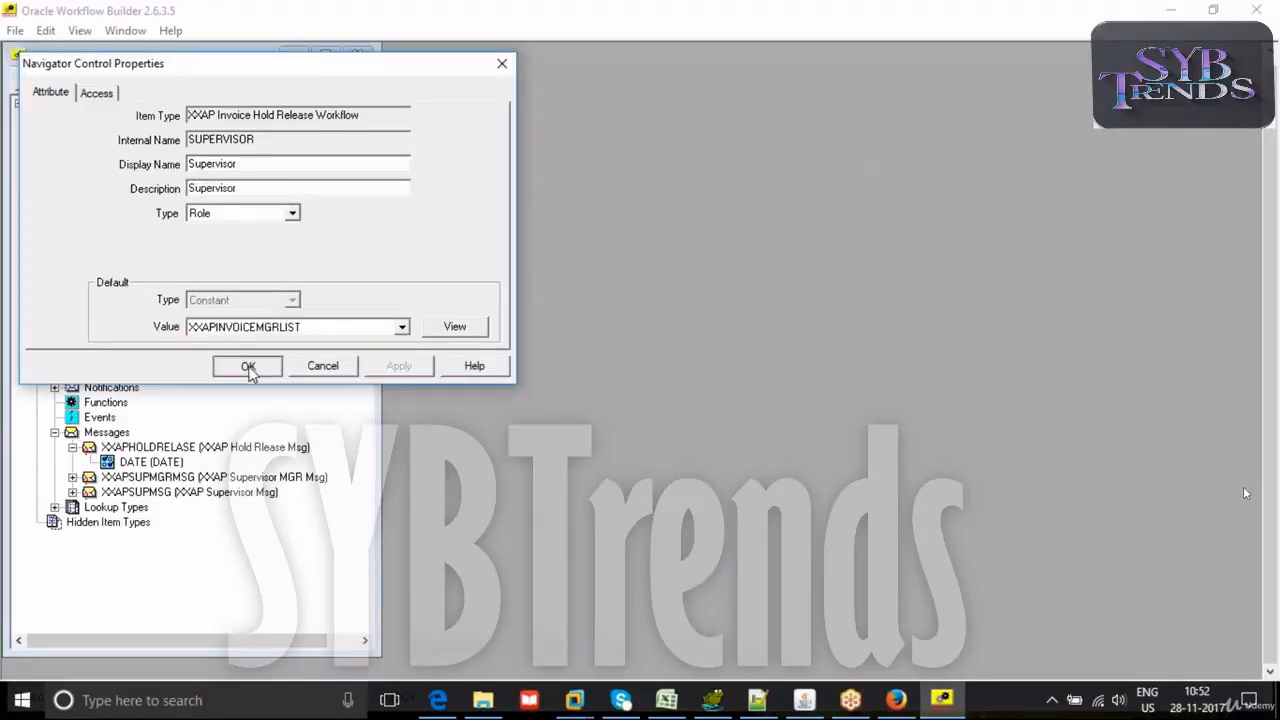
- Set the Supervisor Manager attribute's default value to the XXAPINVOICESUPMGRLIST role
double_click(90, 298)
left_click(262, 328)
left_click(246, 381)
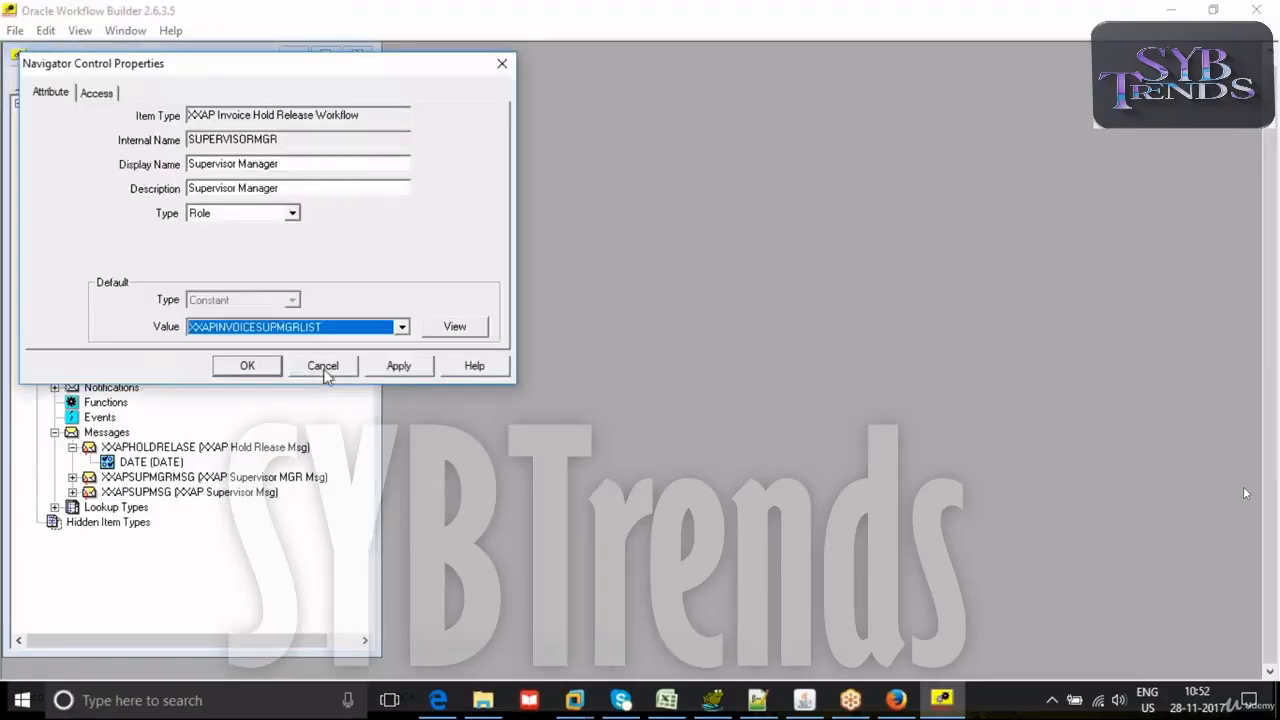
left_click(389, 367)
left_click(247, 367)
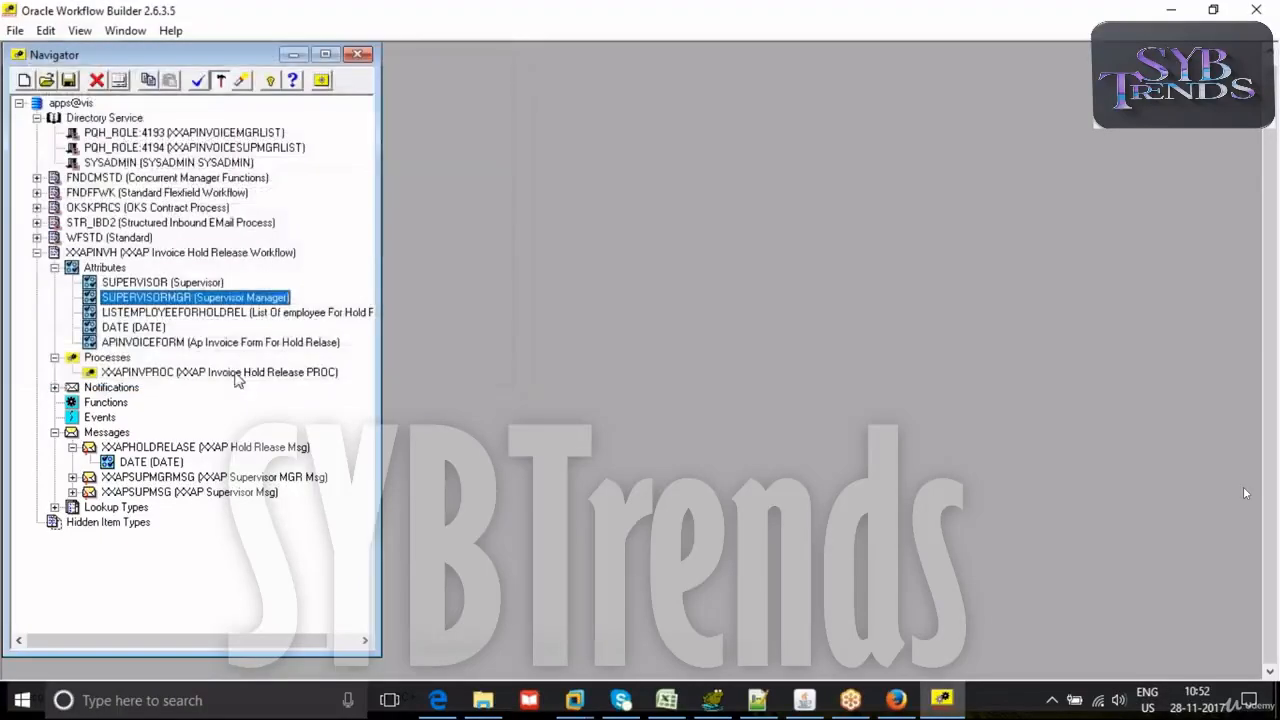
- View the details of the role assigned to the Supervisor Manager attribute and close its properties
double_click(90, 299)
left_click(448, 327)
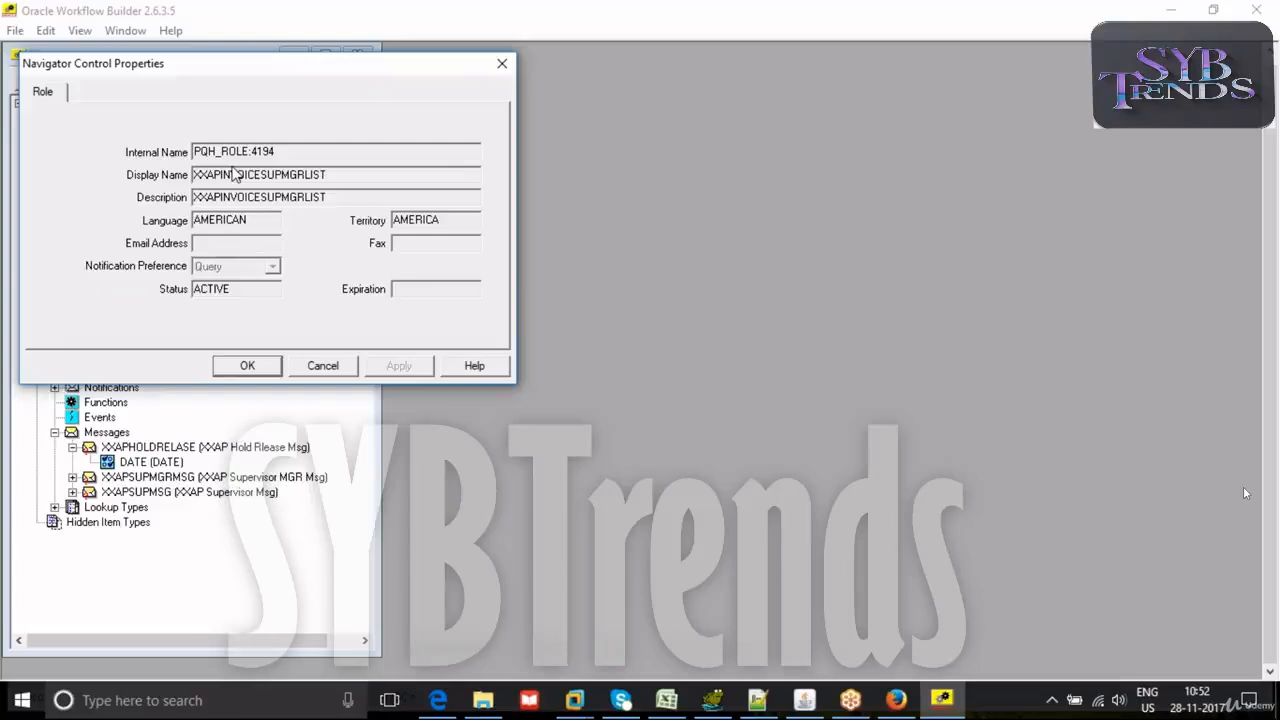
left_click(330, 366)
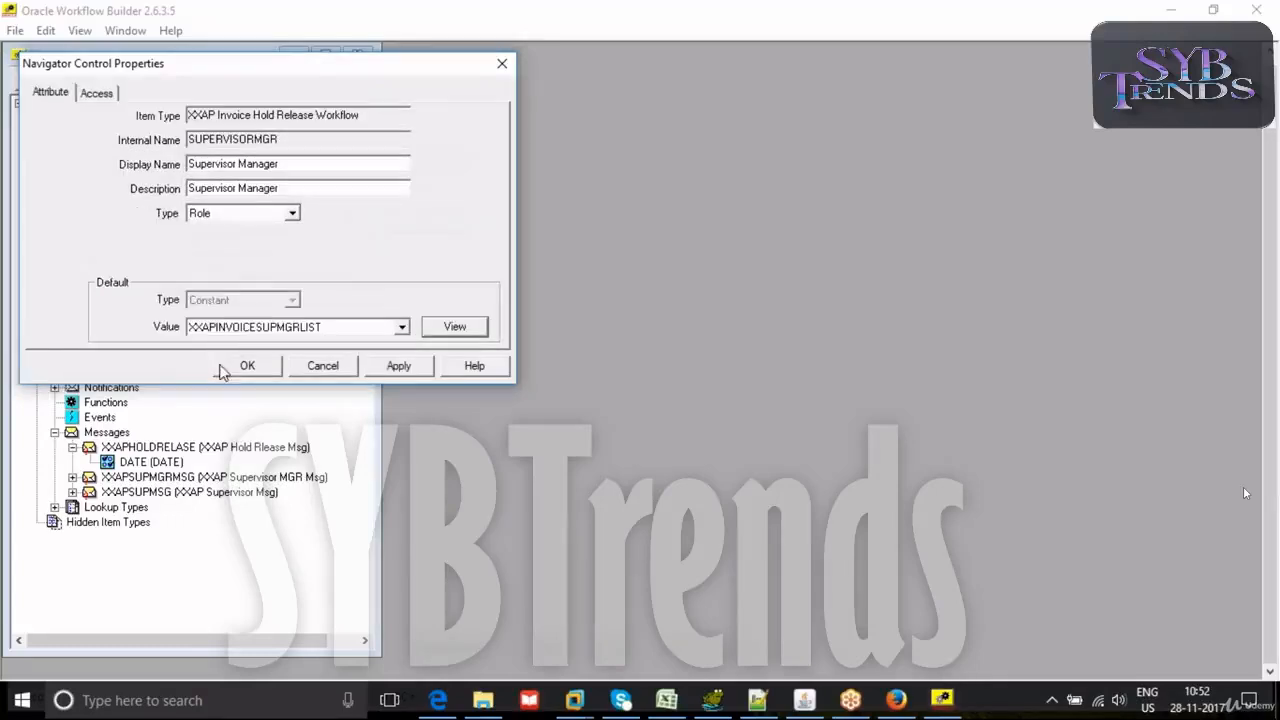
left_click(247, 366)
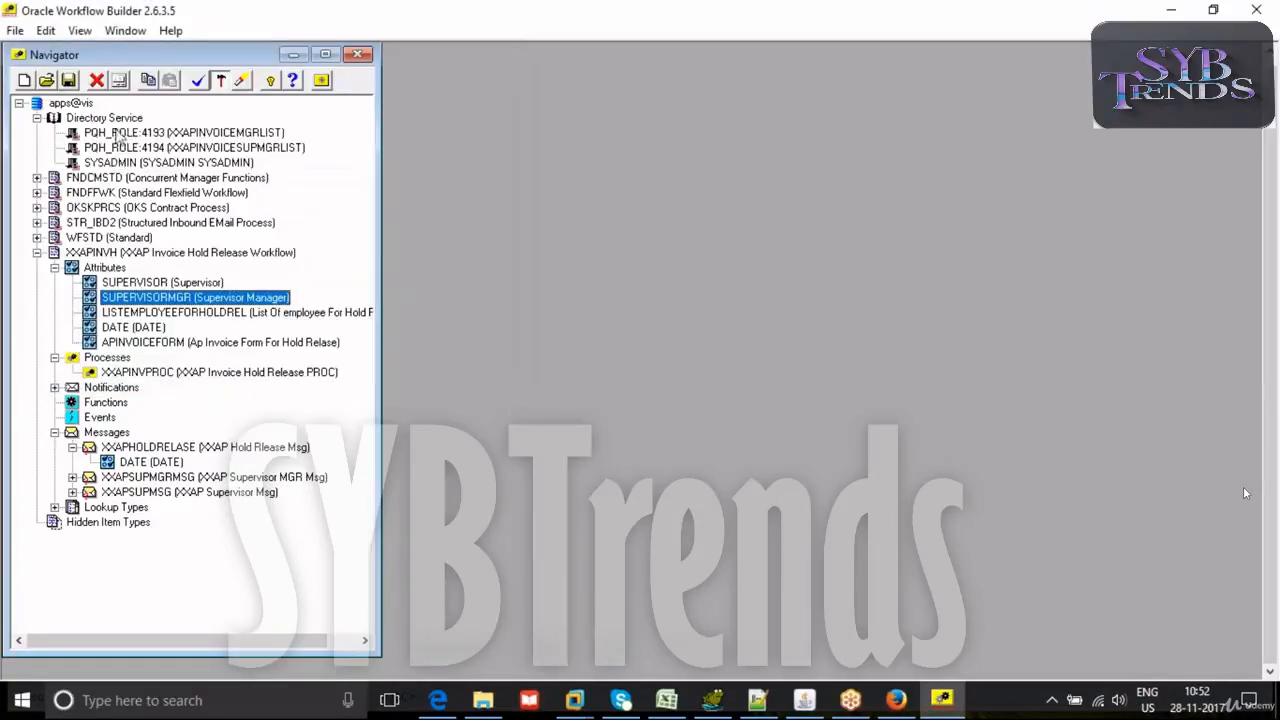
- Try to save the workflow, examine the validation warnings for the STR_IBD2/RECEIVE_STRUCTURED_INBOUND activity, and dismiss them without saving
left_click(68, 80)
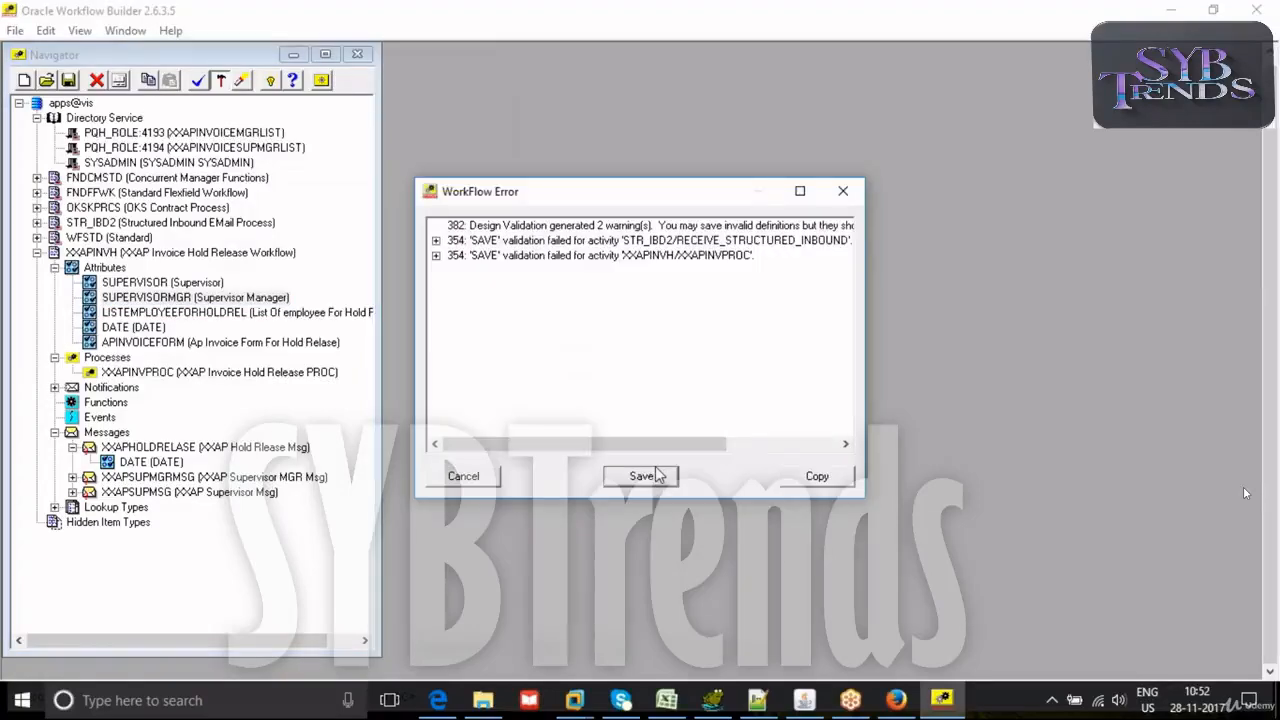
left_click(436, 241)
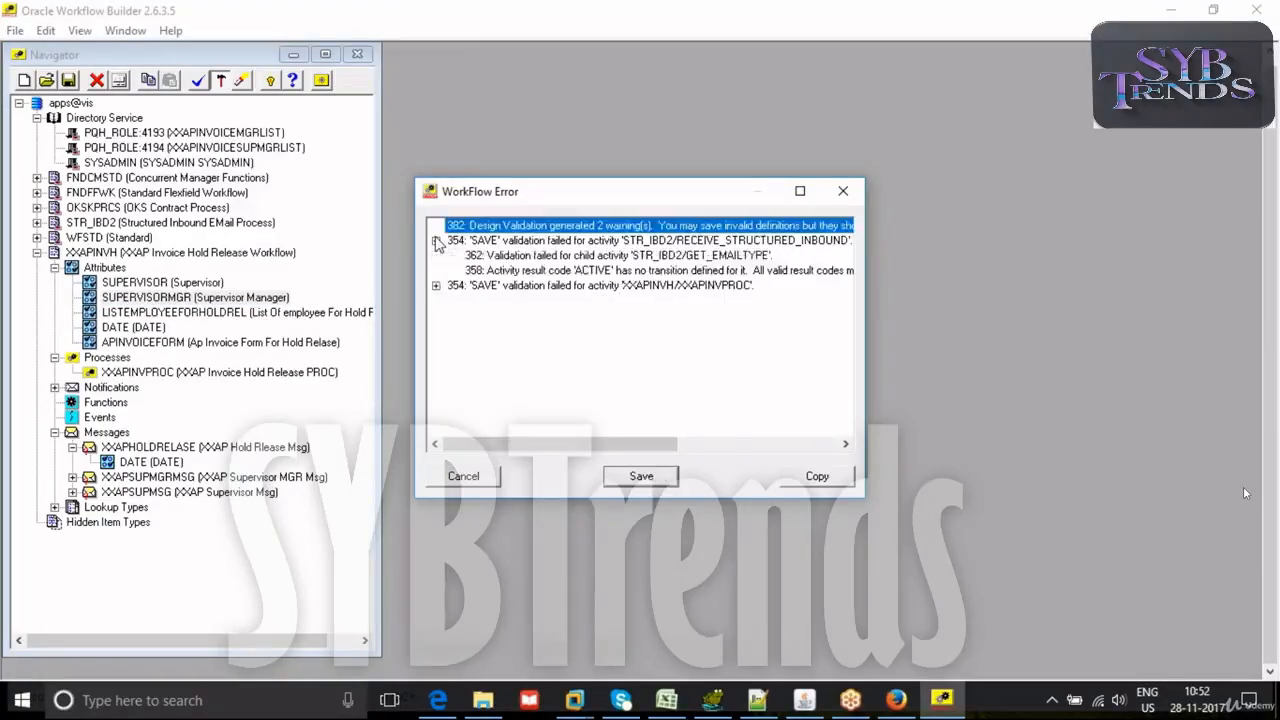
left_click(551, 257)
left_click_drag(535, 444, 443, 403)
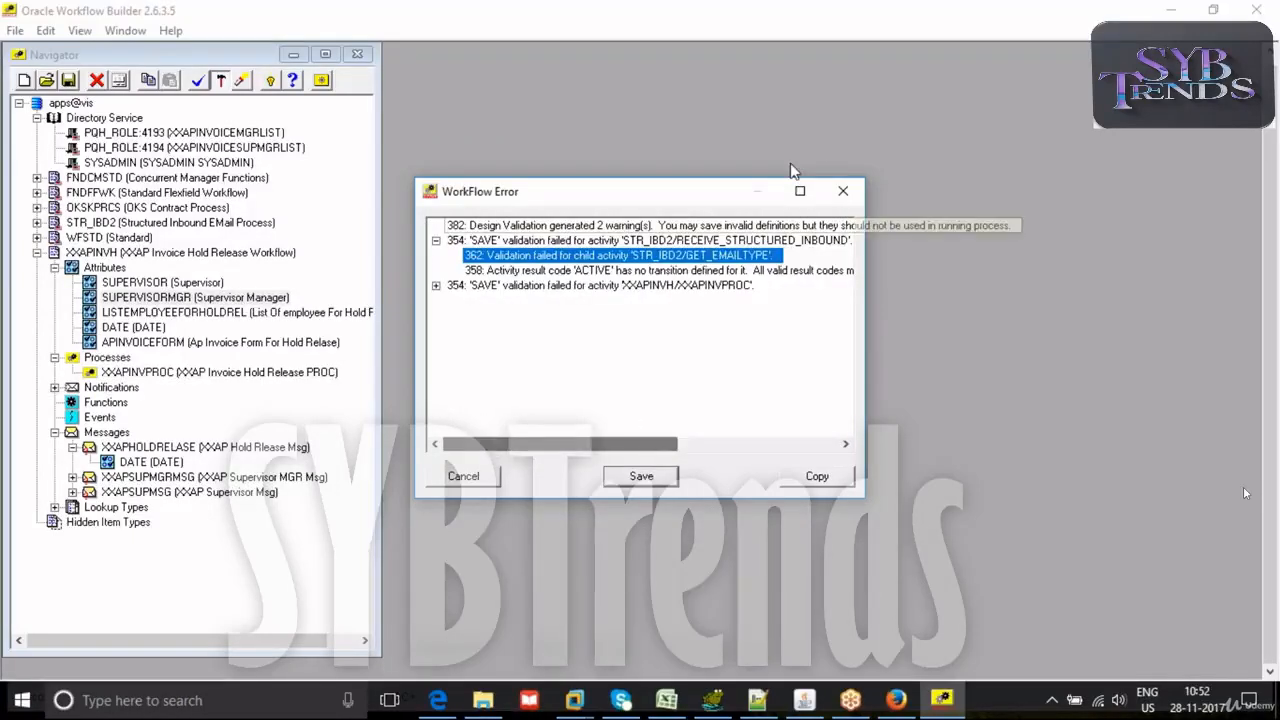
left_click(845, 194)
- Expand Lookup Types and the APPRREJACKFOR lookup type to examine its lookup codes
left_click(55, 507)
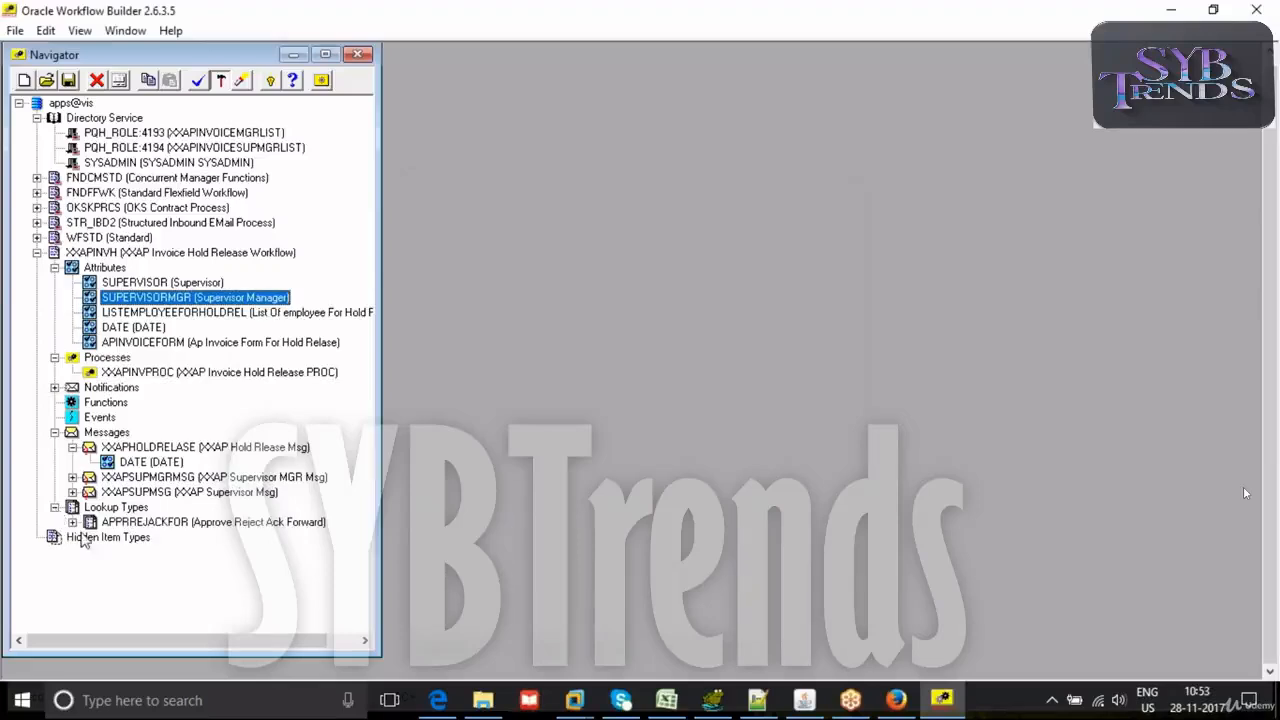
left_click(72, 522)
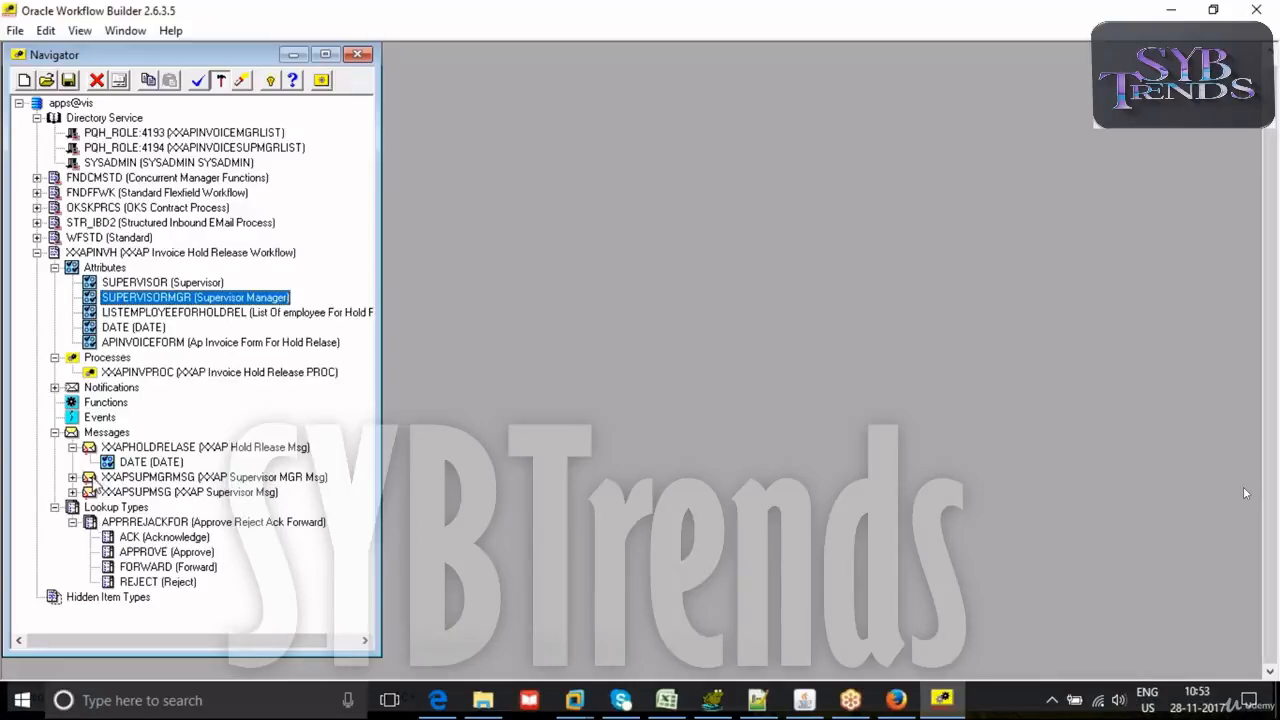
right_click(76, 505)
left_click(111, 517)
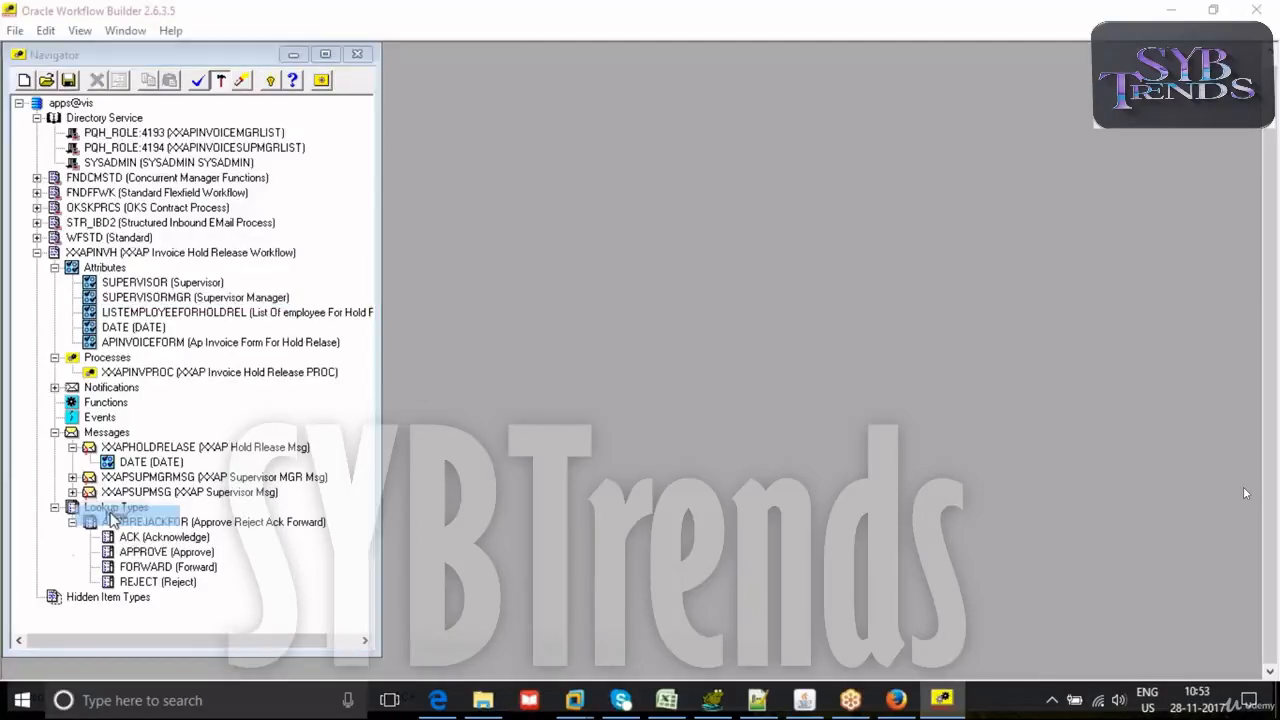
type("APPRJ")
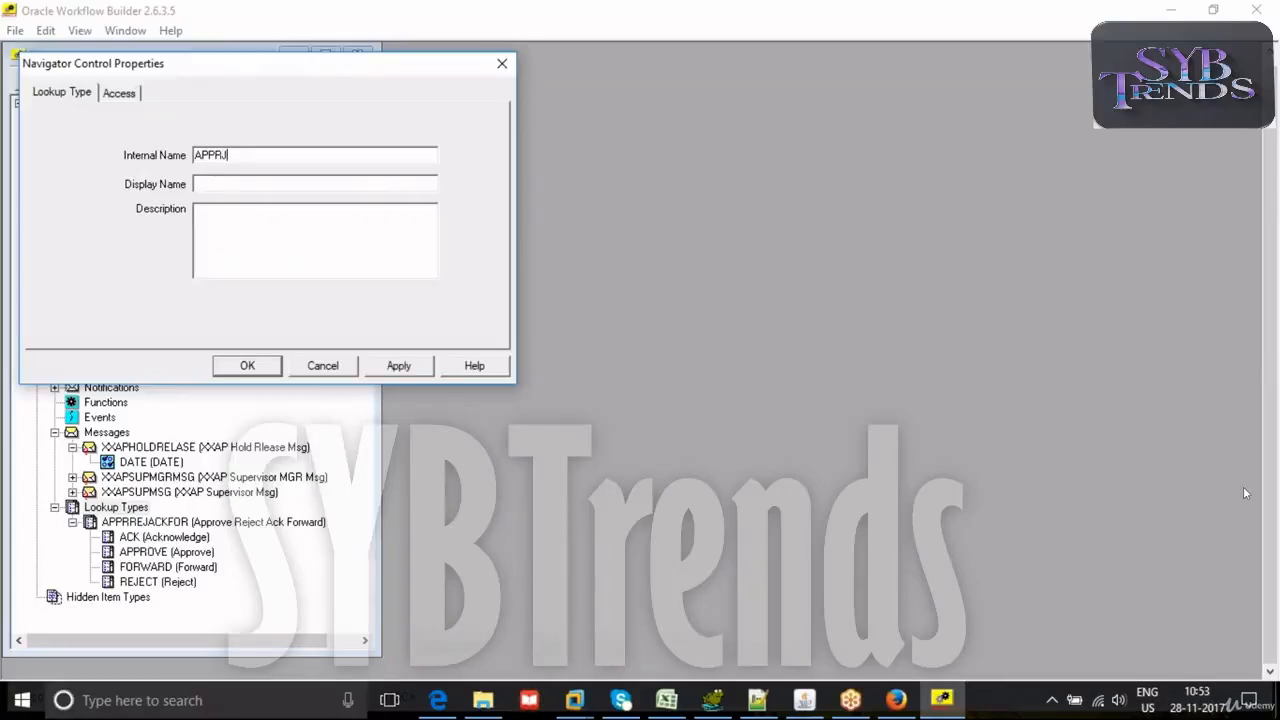
key("Tab")
left_click(322, 365)
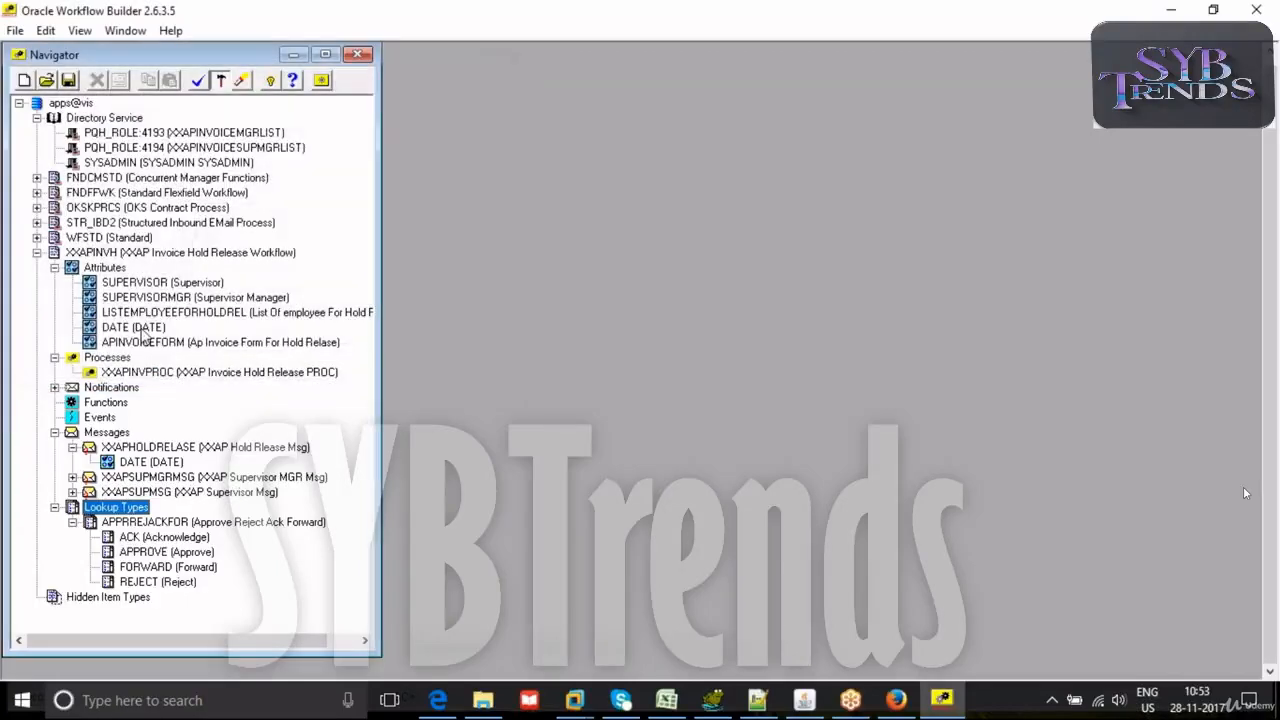
- Open the XXAPINVPROC process diagram and reposition its window to show the supervisor manager notification
double_click(90, 374)
left_click_drag(880, 53, 442, 42)
left_click(493, 458)
left_click(558, 428)
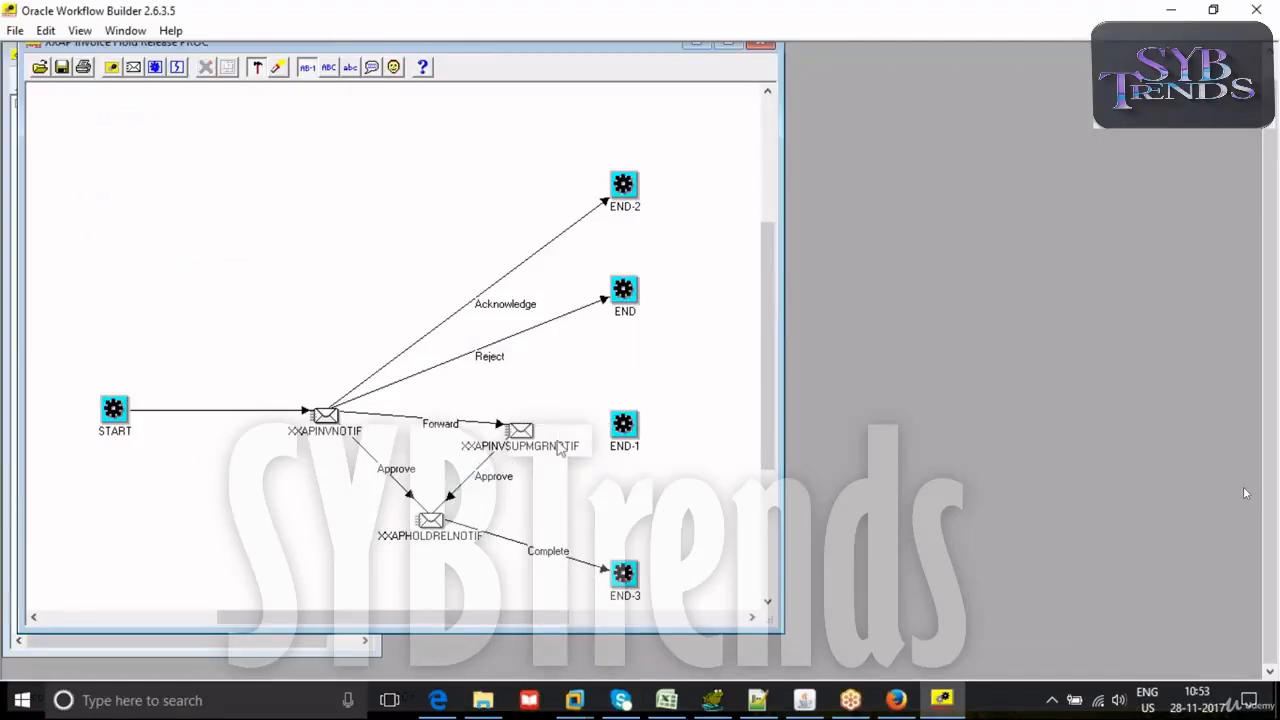
- Connect the XXAPINVSUPMGRNOTIF notification to END-1 with a <Default> result transition
left_click(520, 428)
right_click(626, 424)
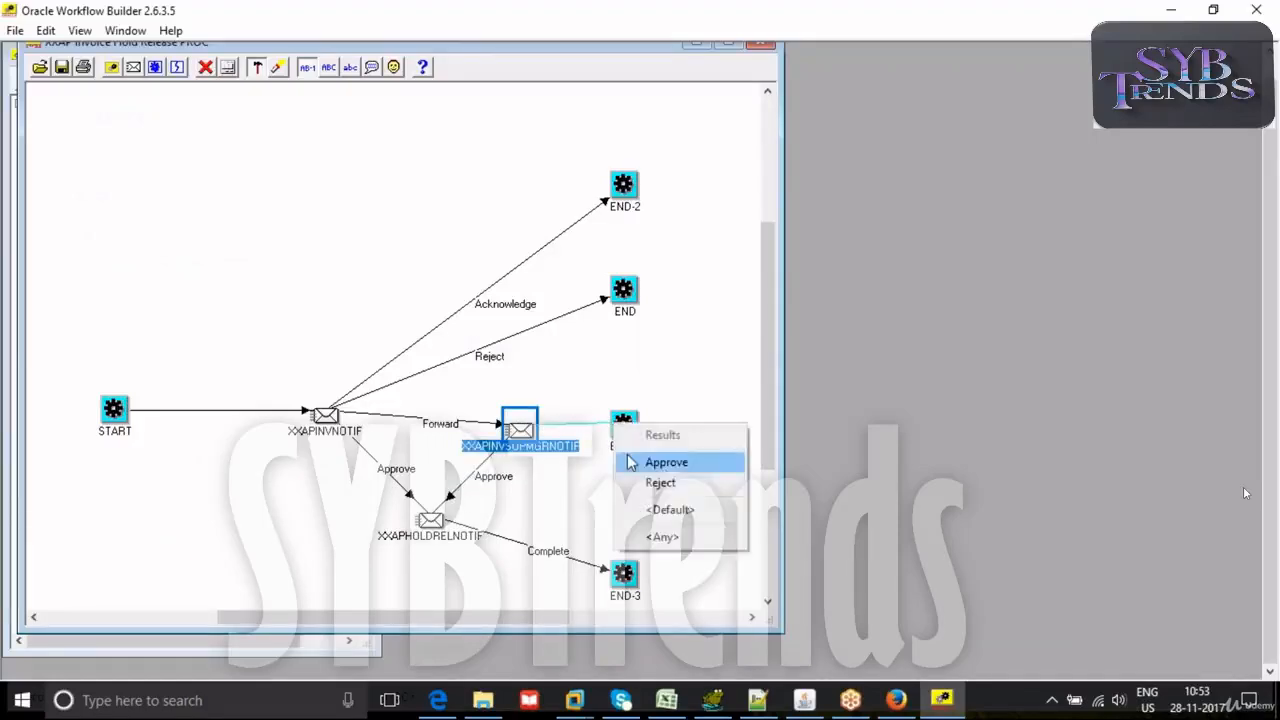
left_click(660, 508)
left_click(660, 382)
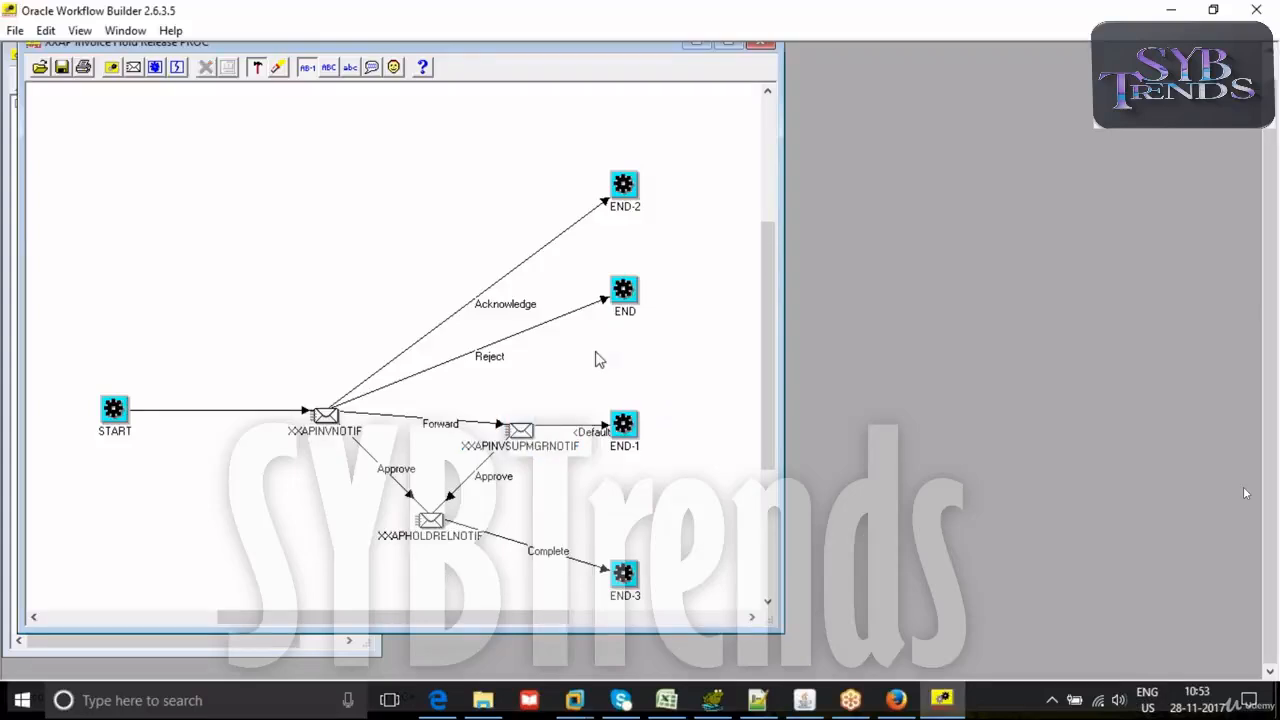
- Validate the workflow design and examine the warnings for XXAPINVH/XXAPINVPROC, then close the message window
left_click_drag(258, 46, 567, 67)
left_click(191, 79)
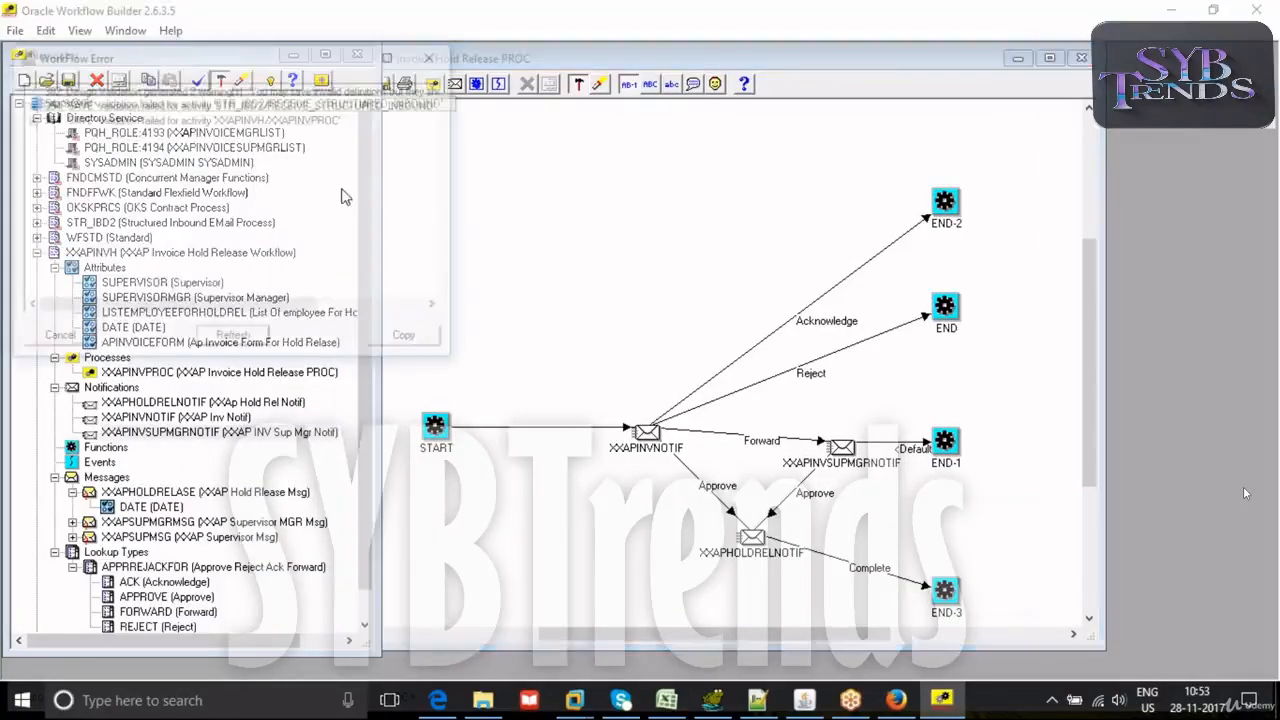
left_click(28, 119)
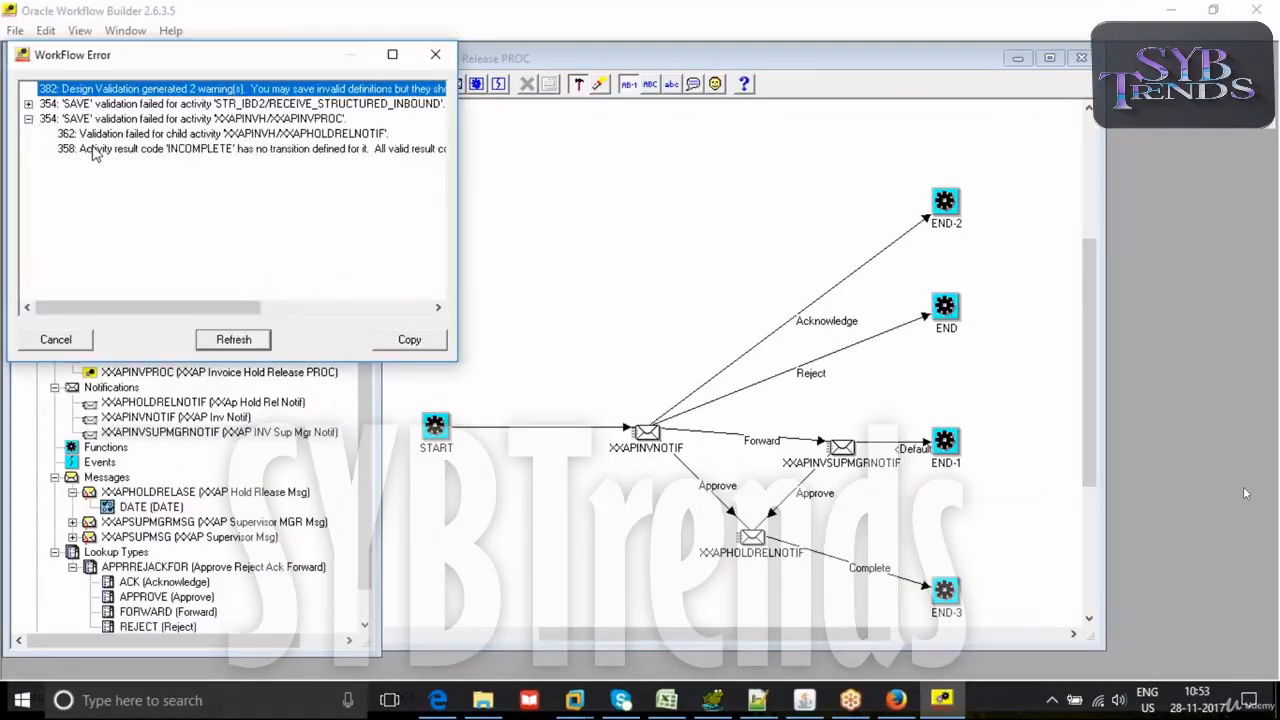
left_click(137, 150)
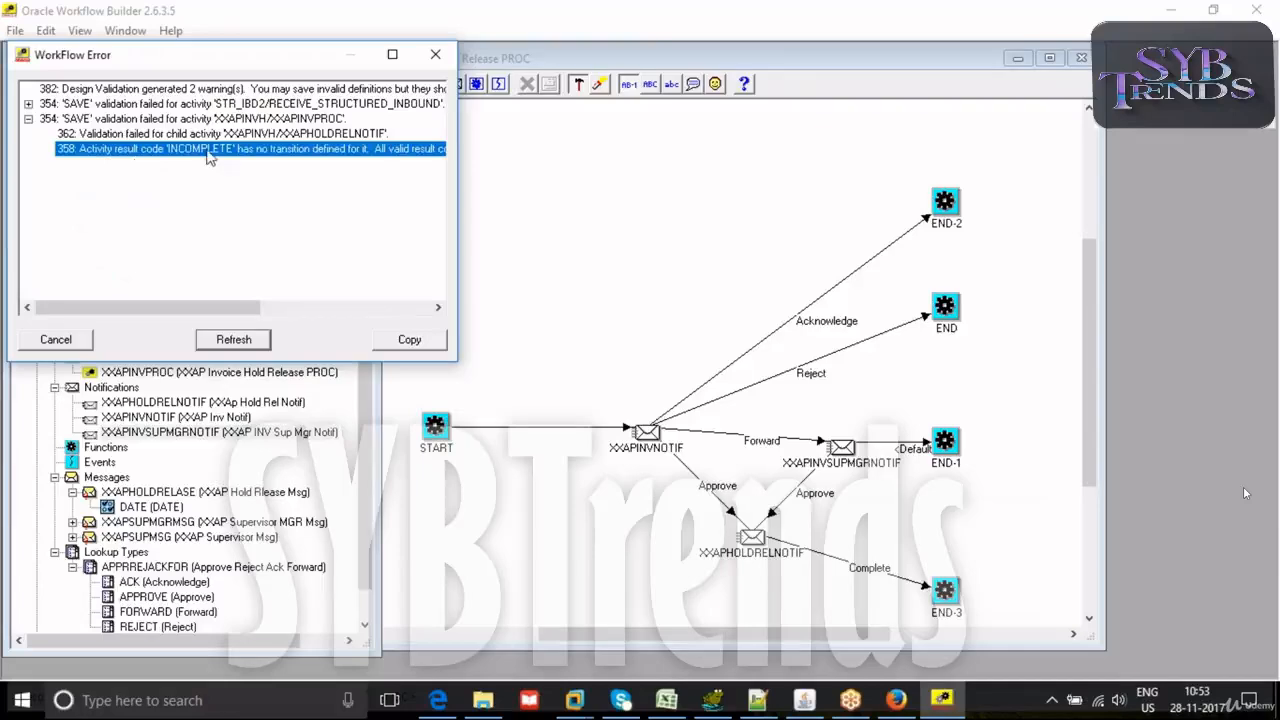
left_click_drag(72, 308, 101, 311)
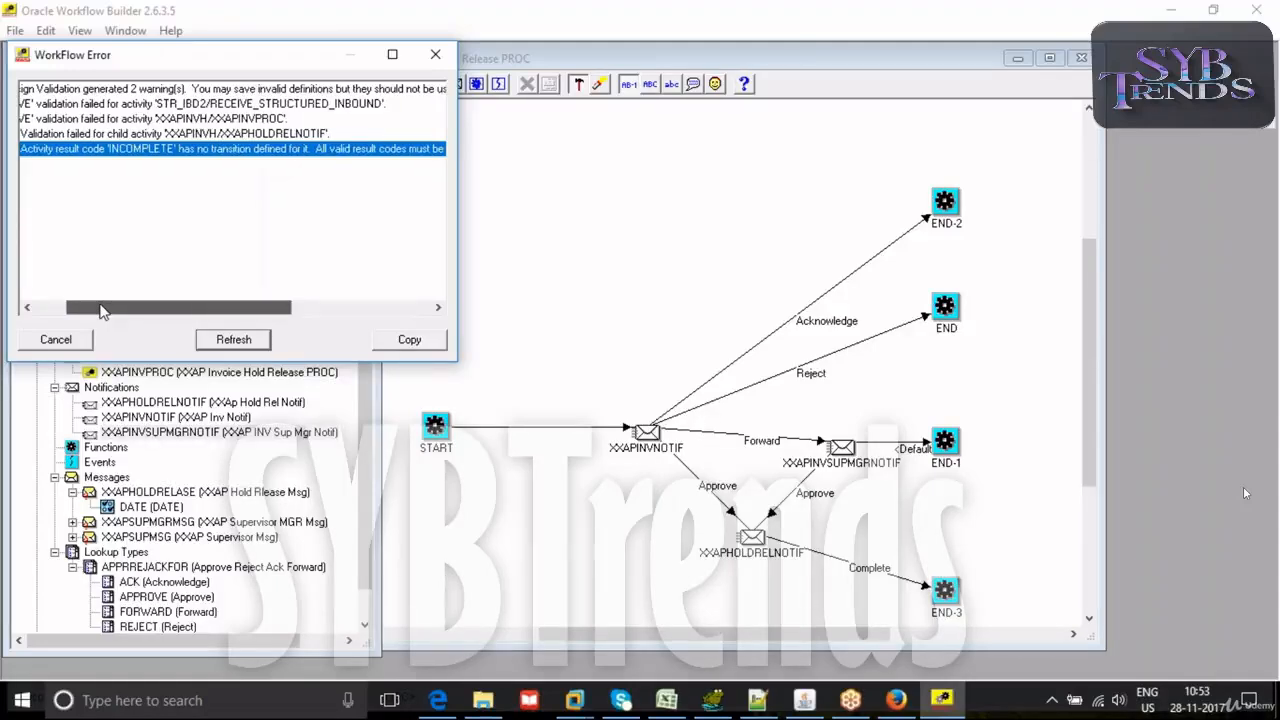
left_click_drag(100, 311, 66, 311)
left_click(435, 57)
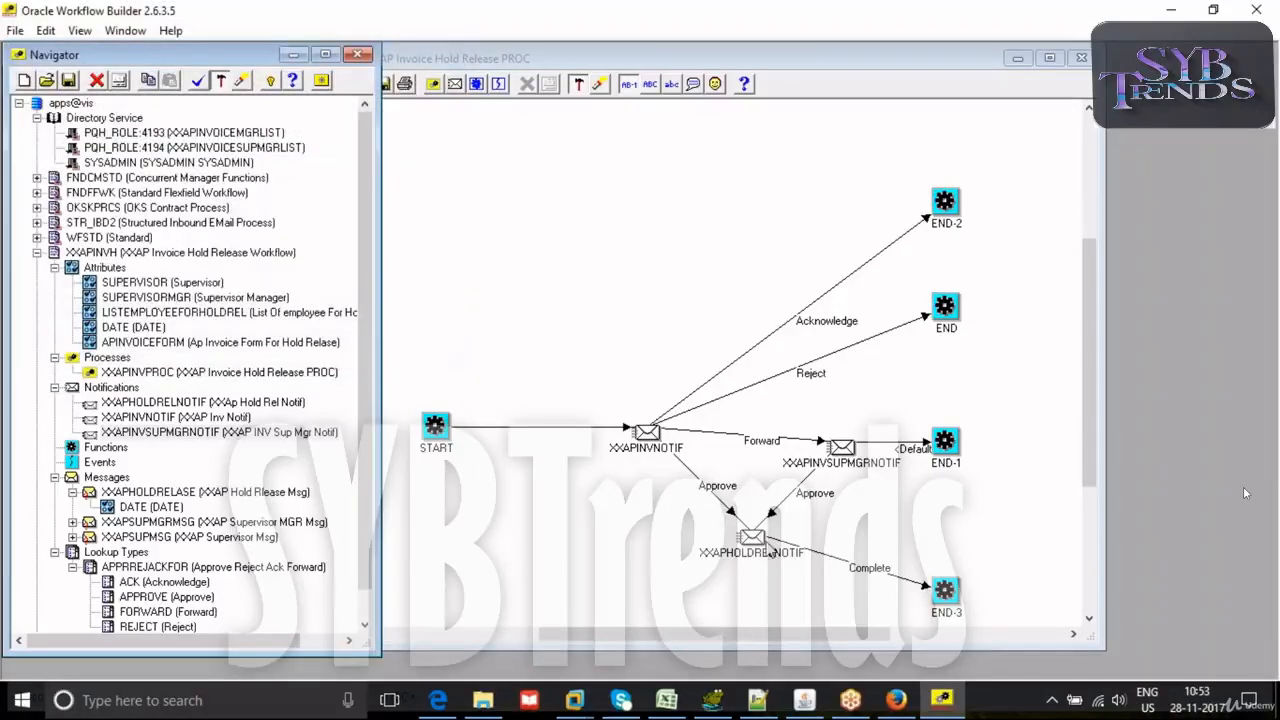
- Delete the <Default> transition from XXAPINVSUPMGRNOTIF to END-1 and reconnect the two nodes with a Reject transition
left_click(771, 69)
left_click_drag(771, 69, 599, 74)
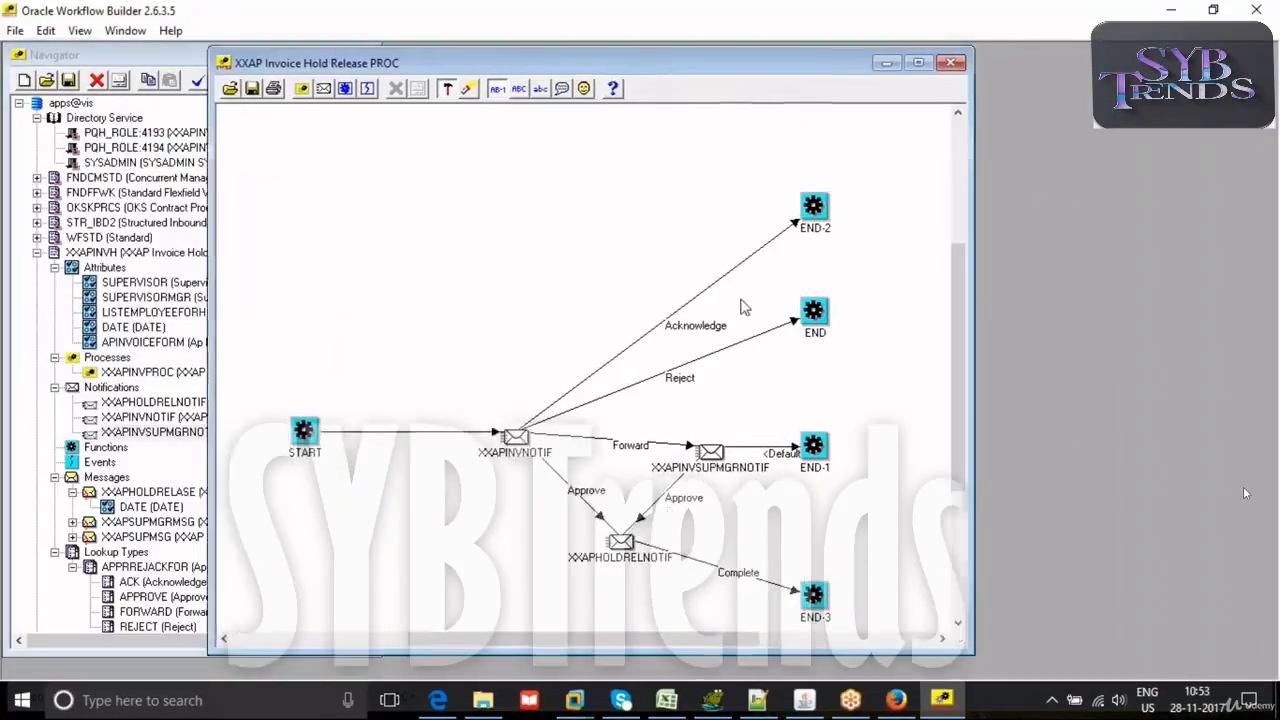
left_click(757, 447)
key("Delete")
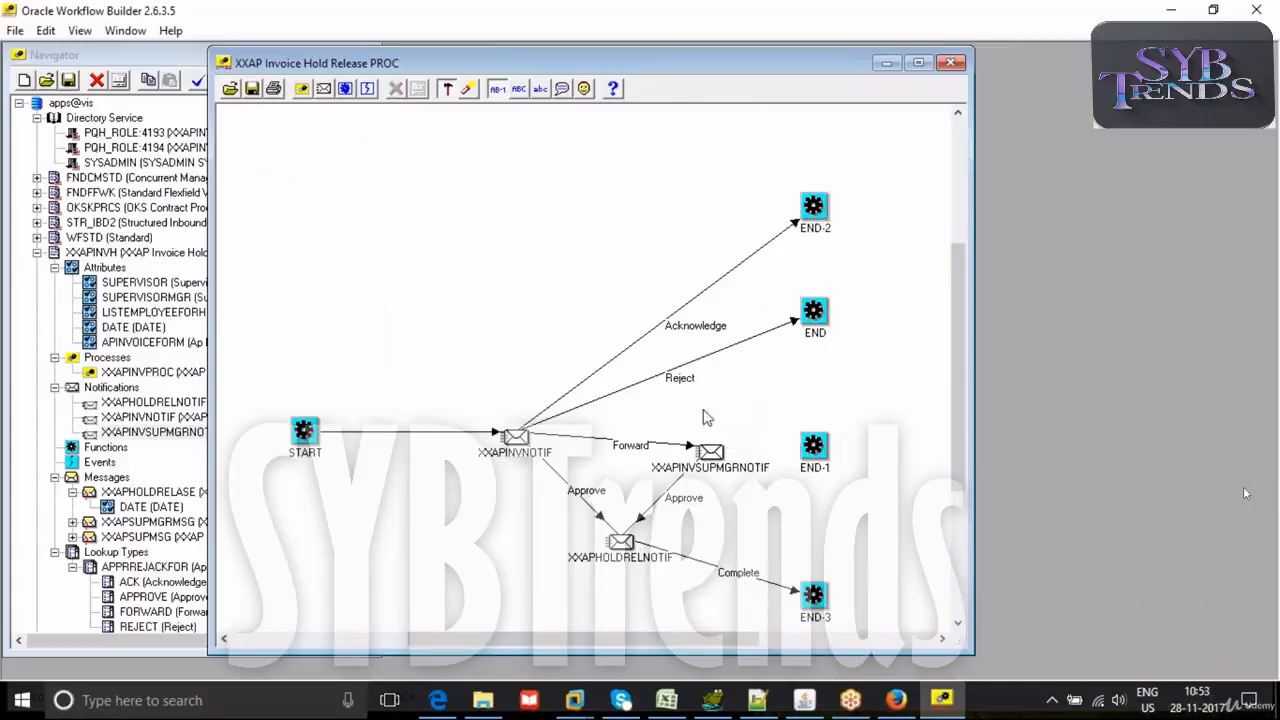
left_click_drag(738, 458, 812, 450)
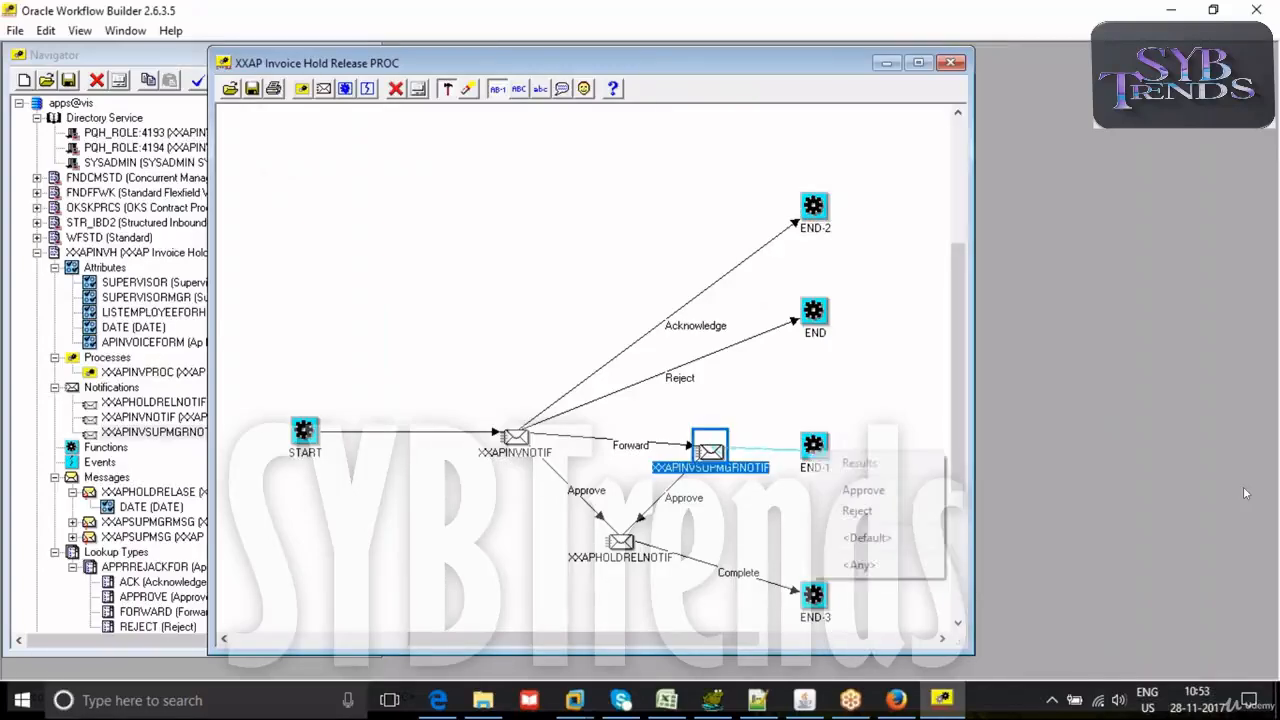
left_click(855, 511)
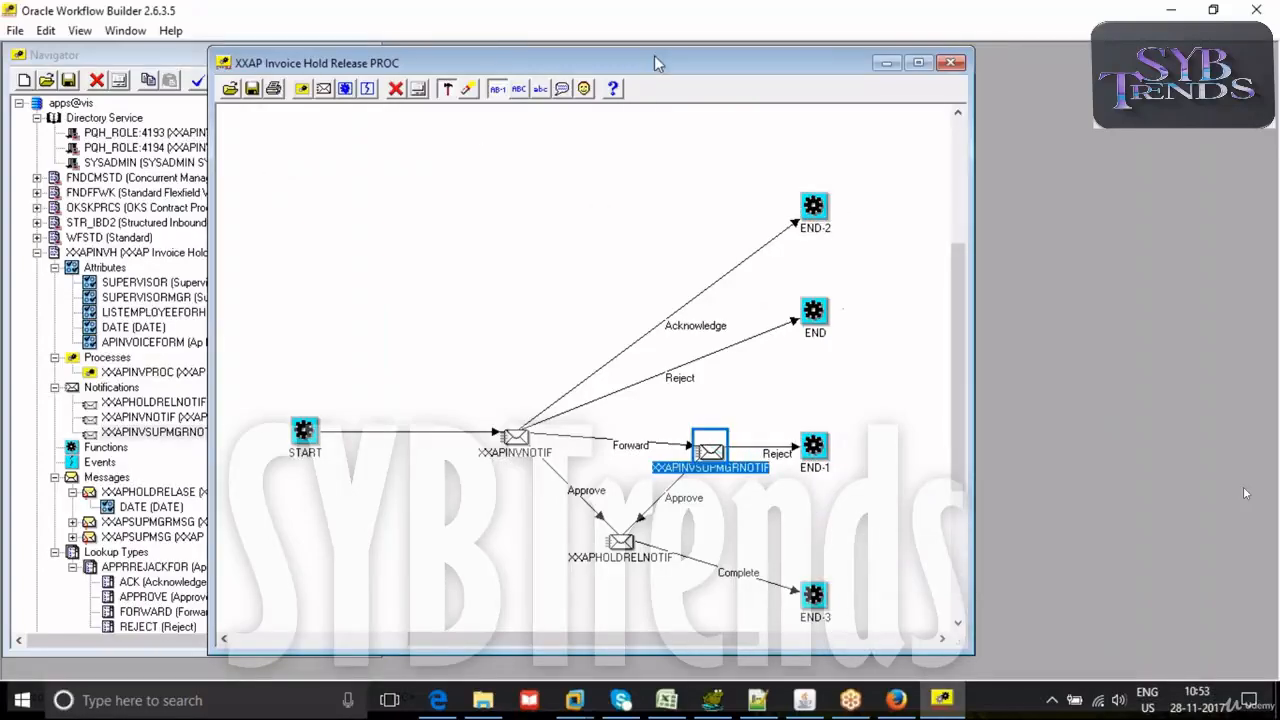
- Try to create a lookup type with the internal name COMPLETE in the XXAP Invoice Hold Release Workflow item type
left_click_drag(654, 55, 752, 44)
left_click(207, 52)
left_click_drag(375, 388, 380, 387)
scroll(230, 460, "down", 1)
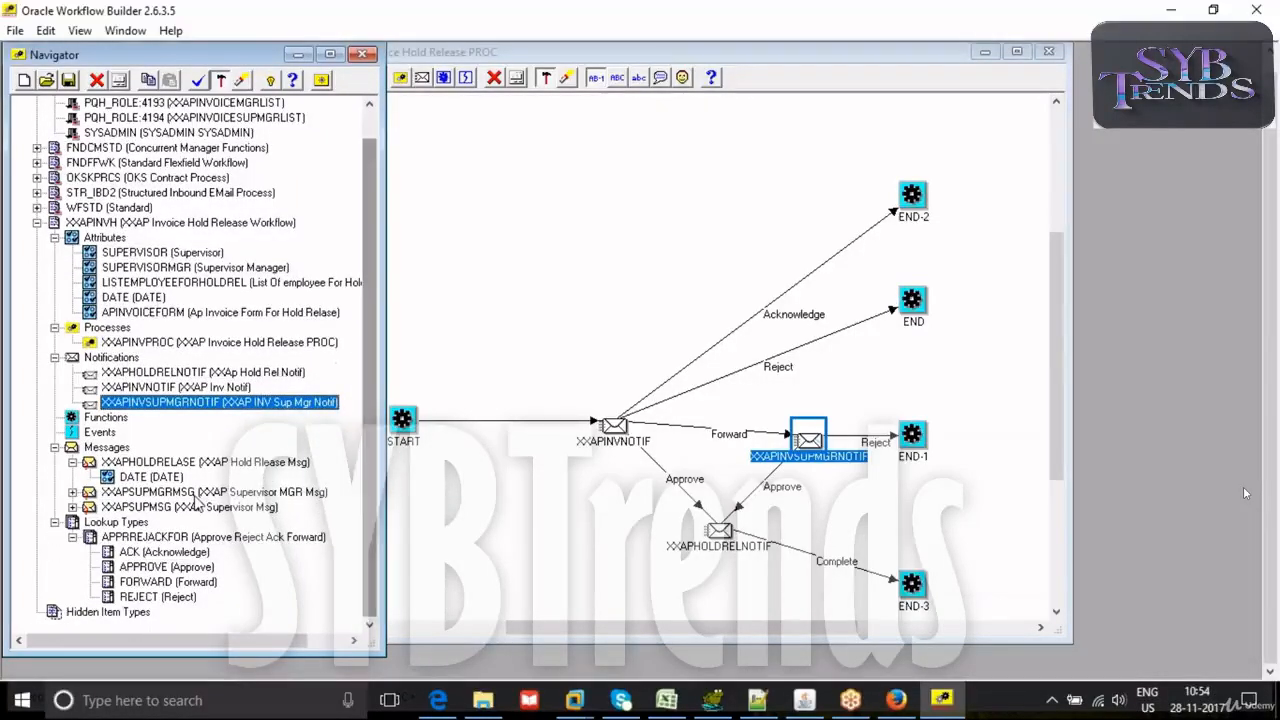
right_click(72, 528)
left_click(112, 531)
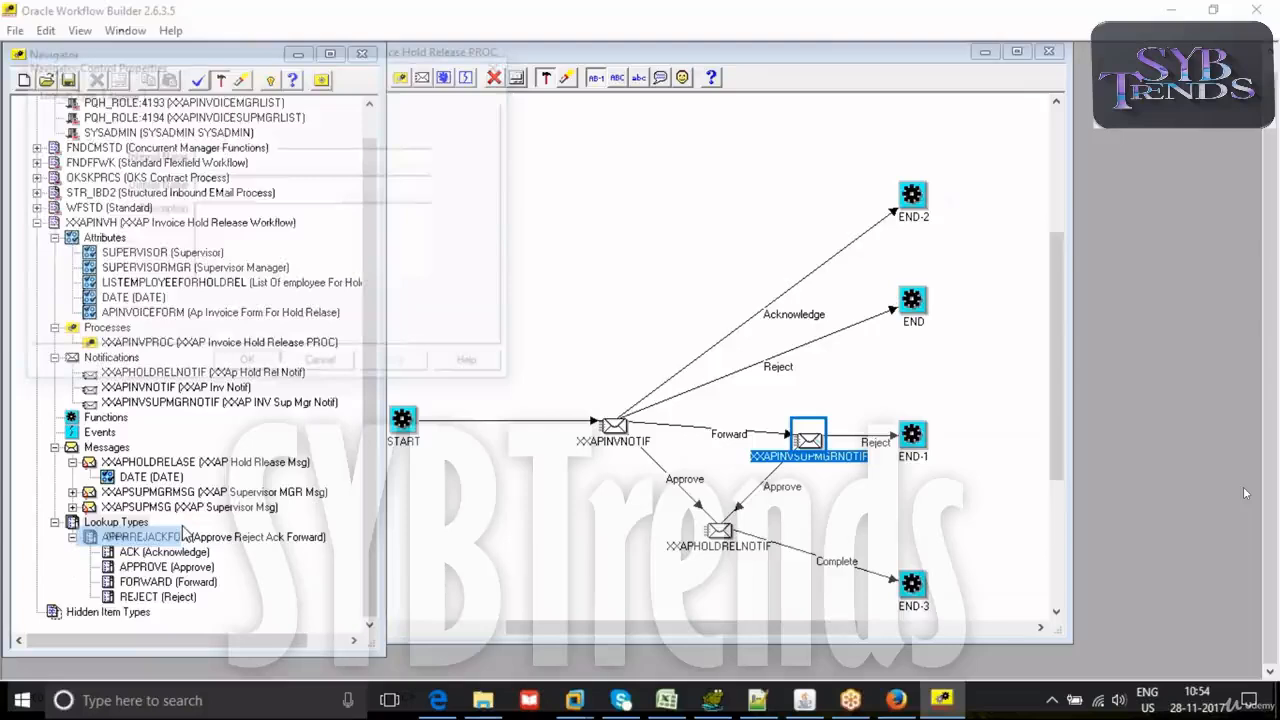
type("COMPLETE")
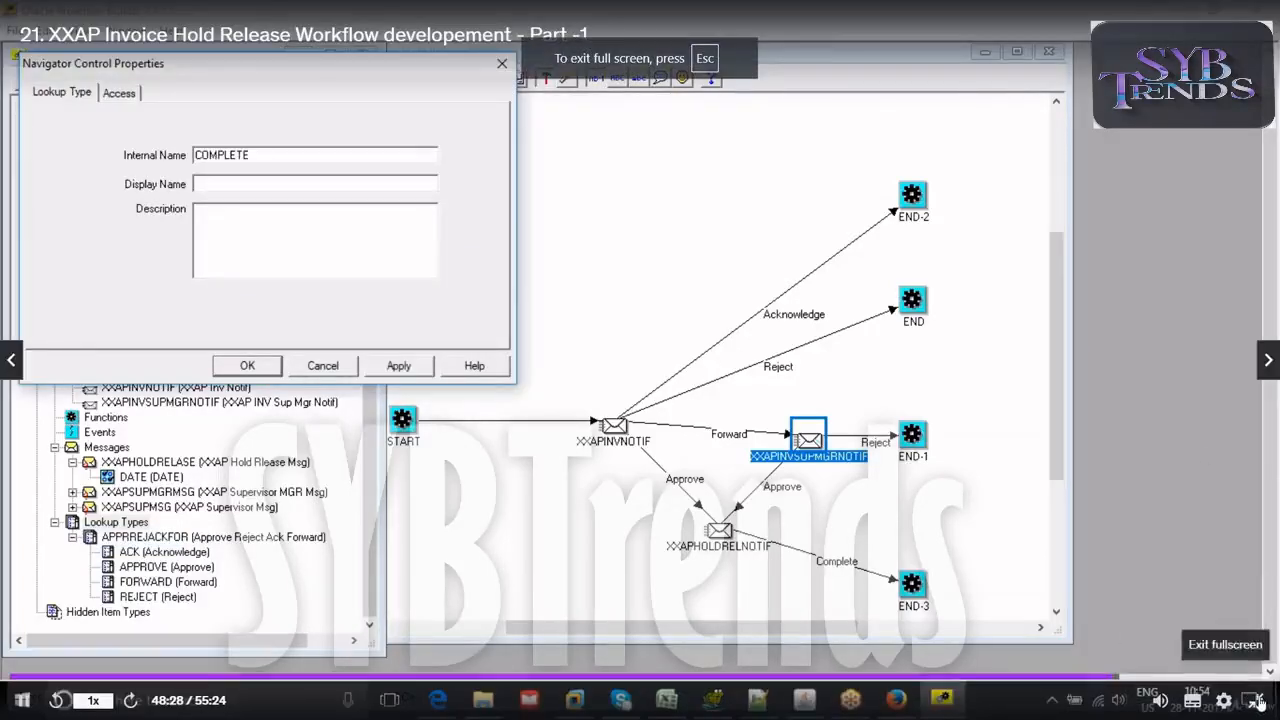
left_click(1251, 701)
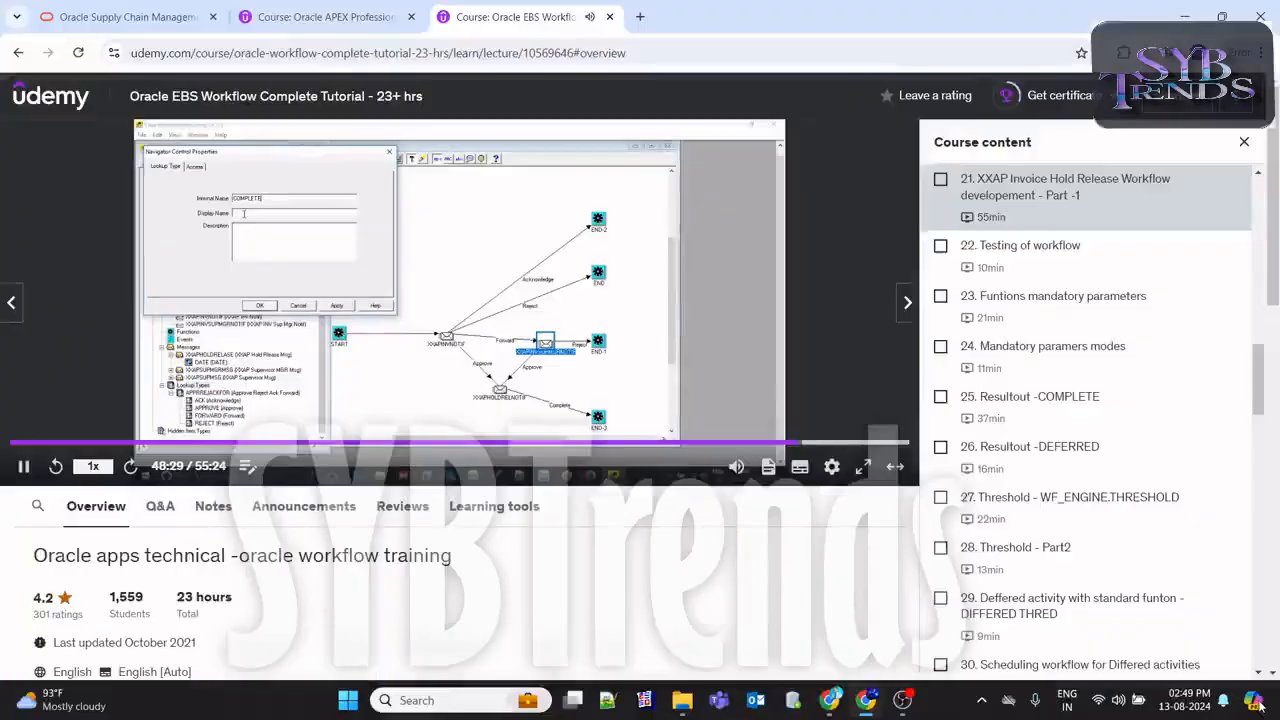
left_click(908, 708)
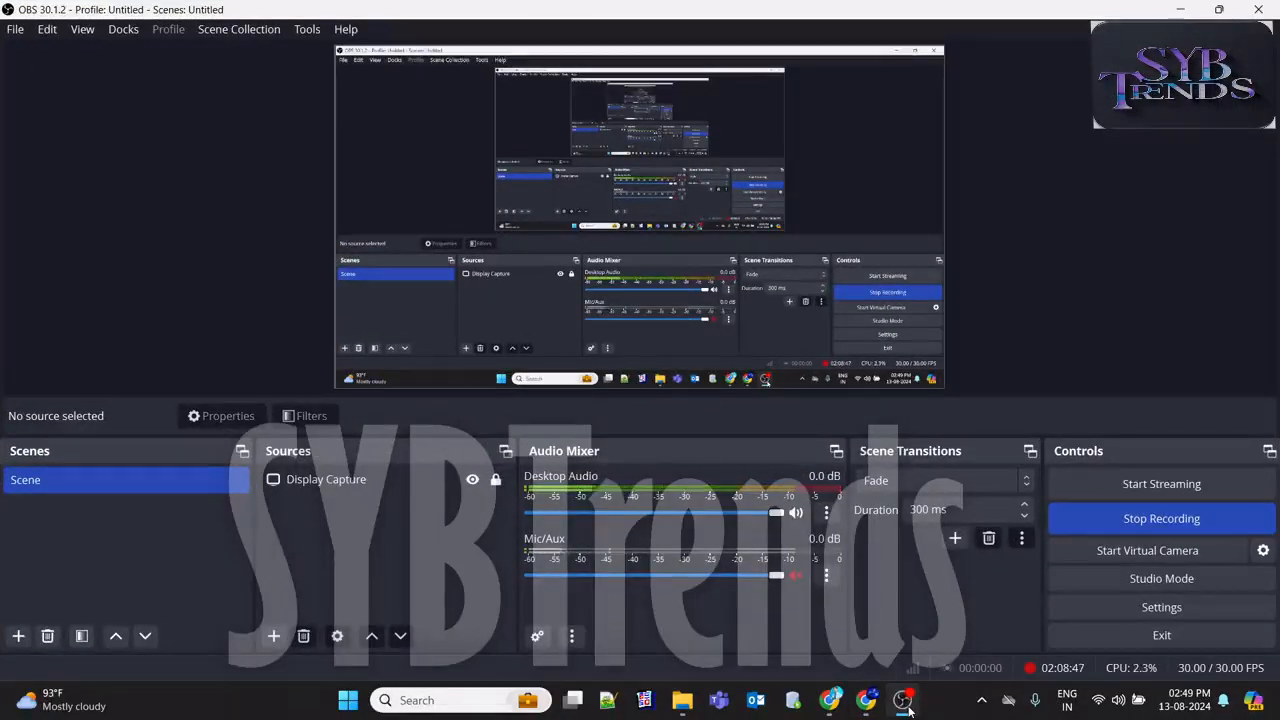
left_click(908, 708)
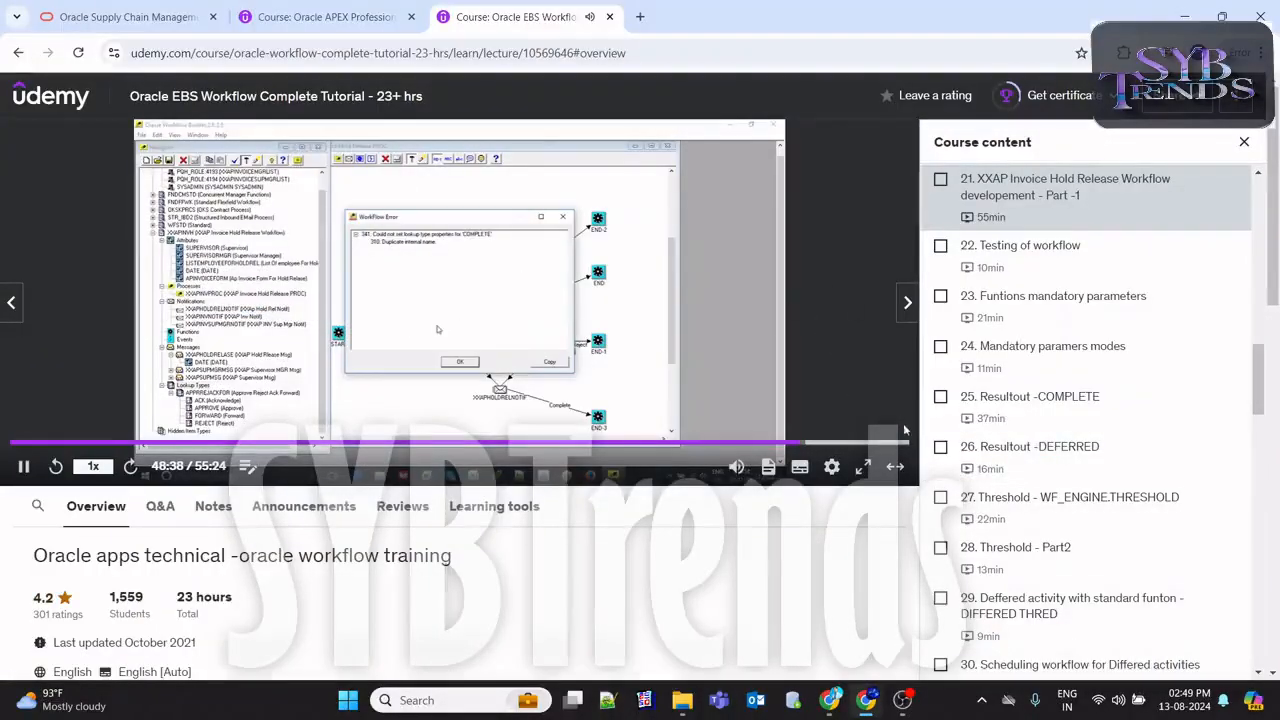
left_click(866, 467)
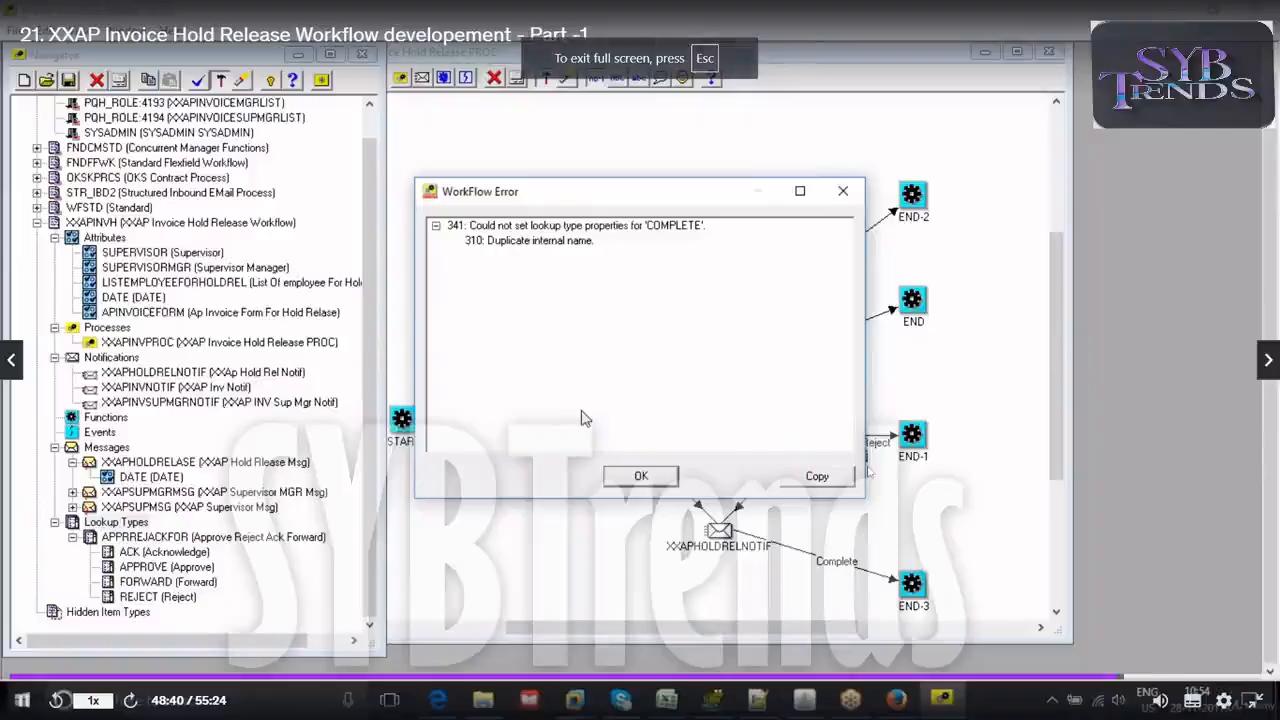
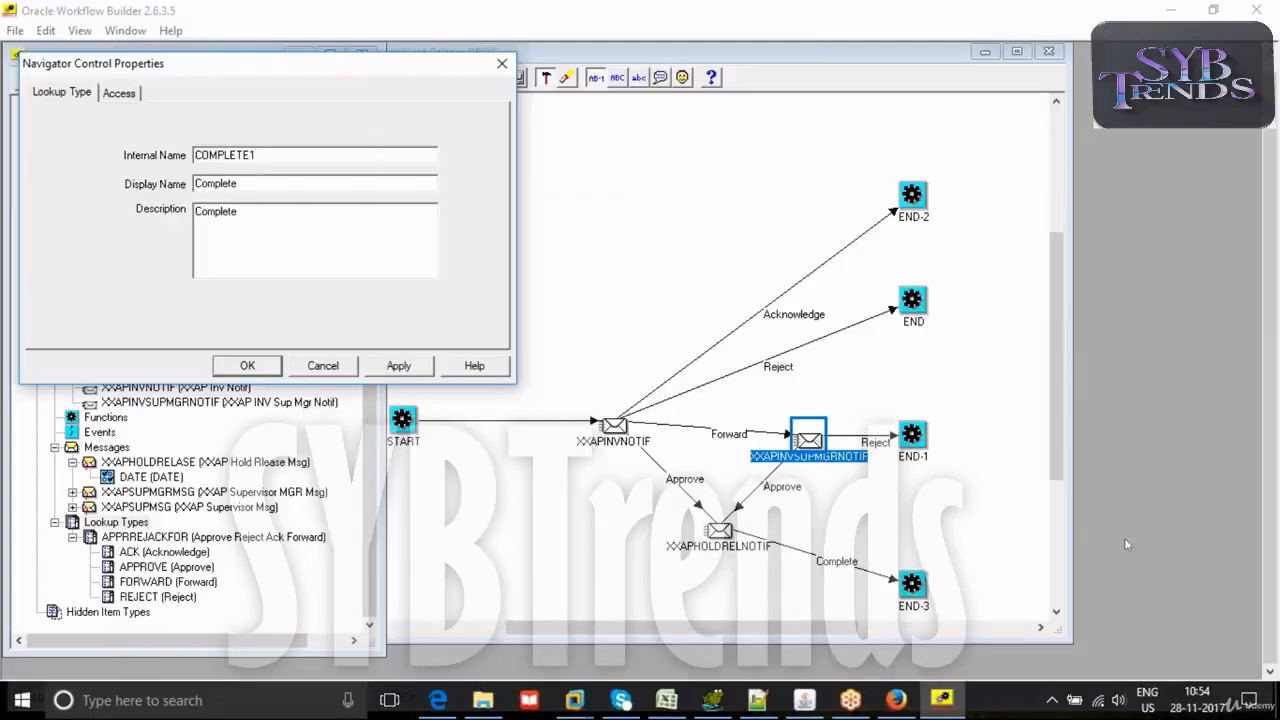
- Apply the COMPLETE1 lookup type and add a lookup code named COMPLETE with display name and description Complete
left_click(398, 366)
left_click(249, 366)
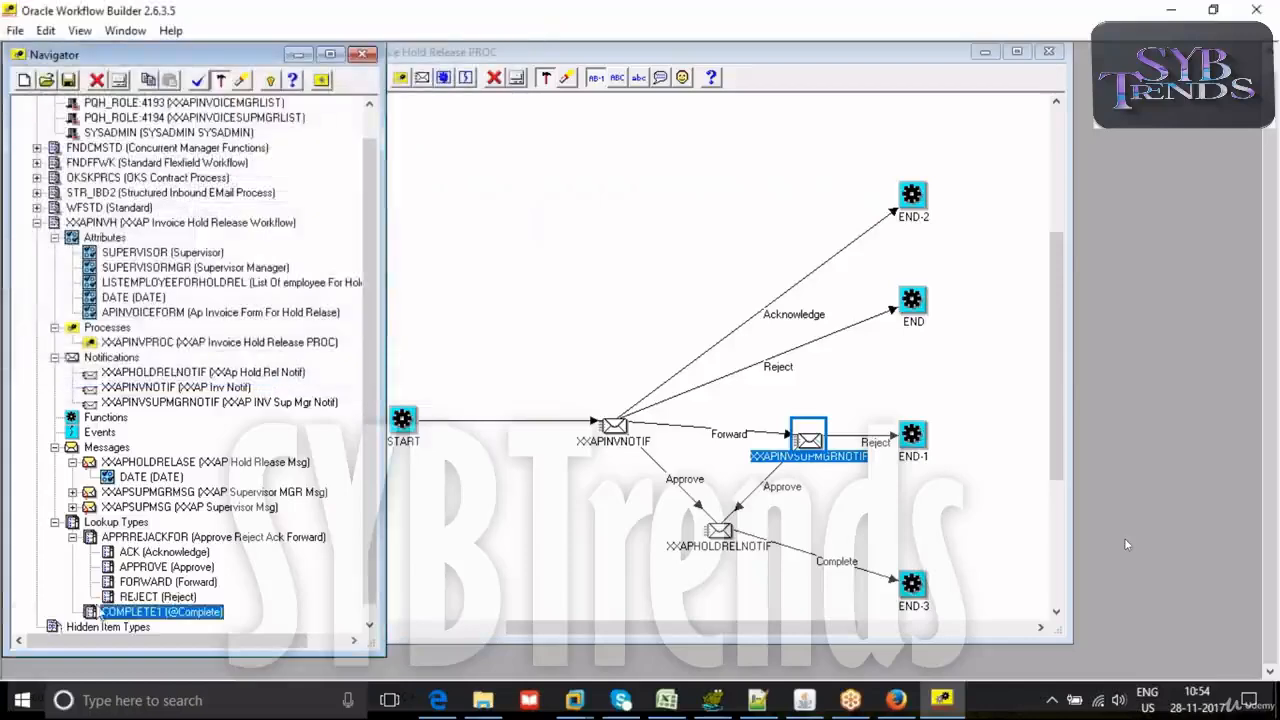
right_click(88, 614)
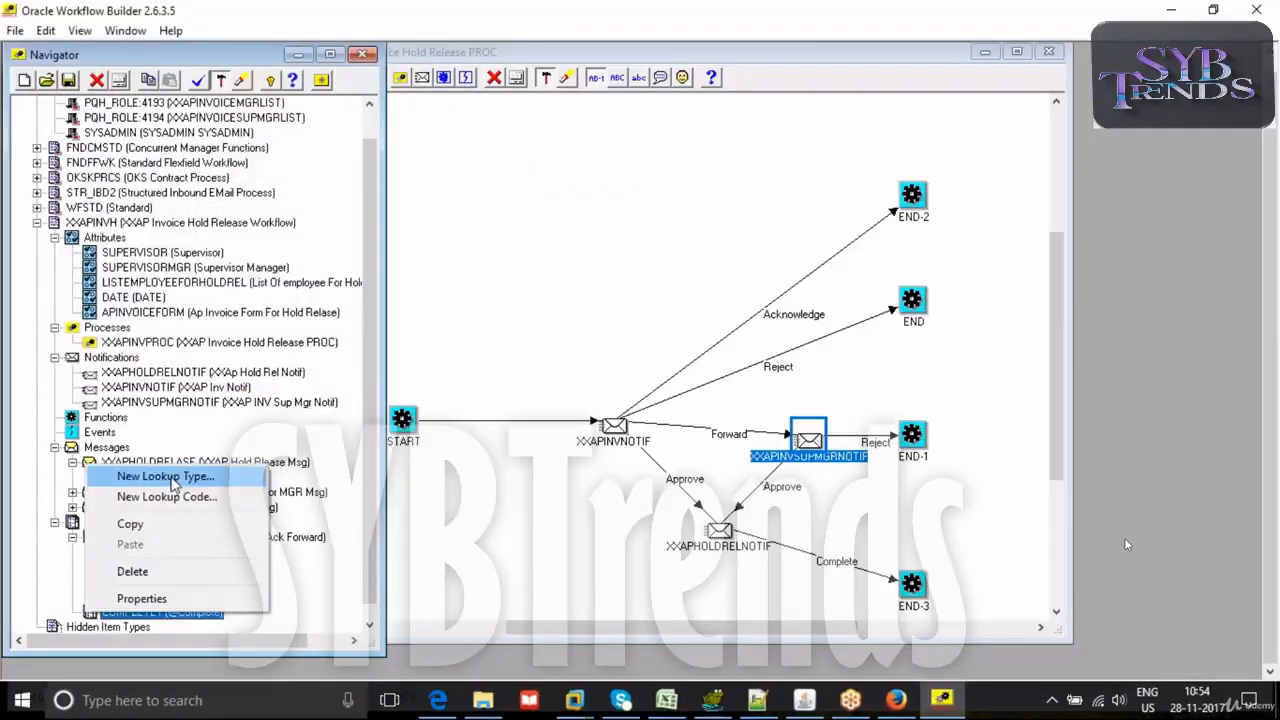
left_click(150, 495)
left_click(236, 181)
type("COMPLETE")
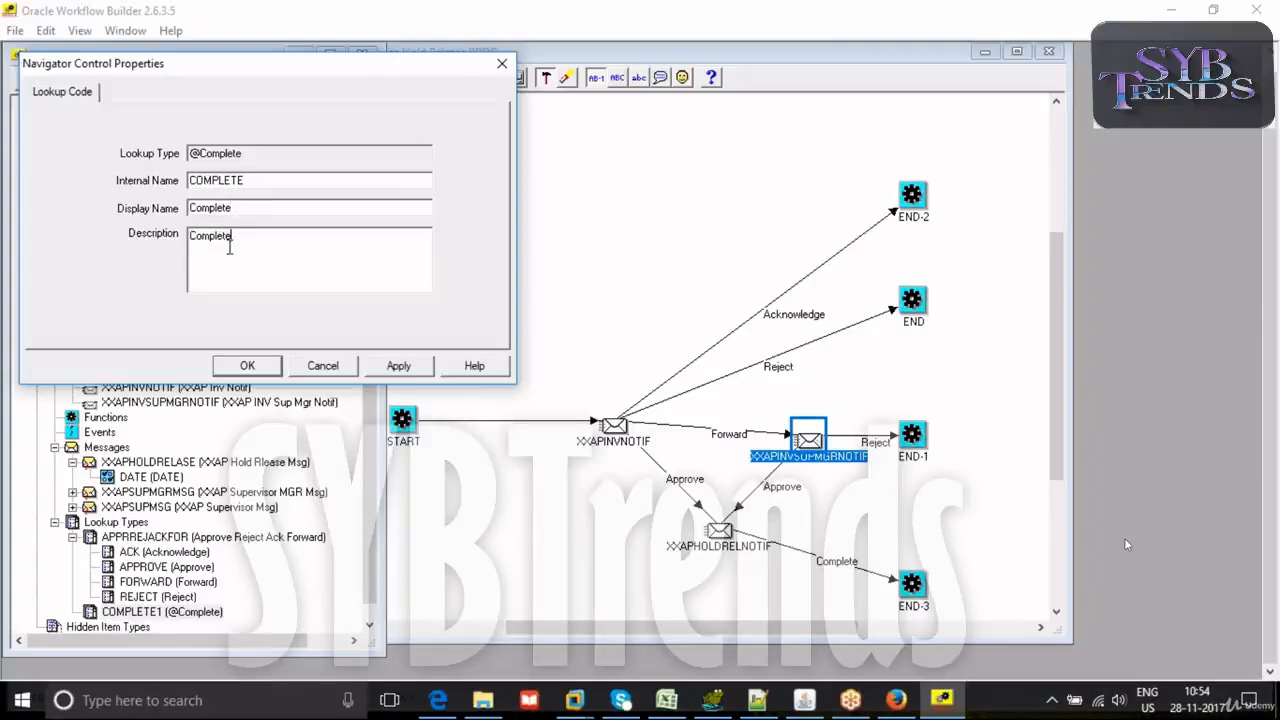
left_click(396, 366)
left_click(245, 366)
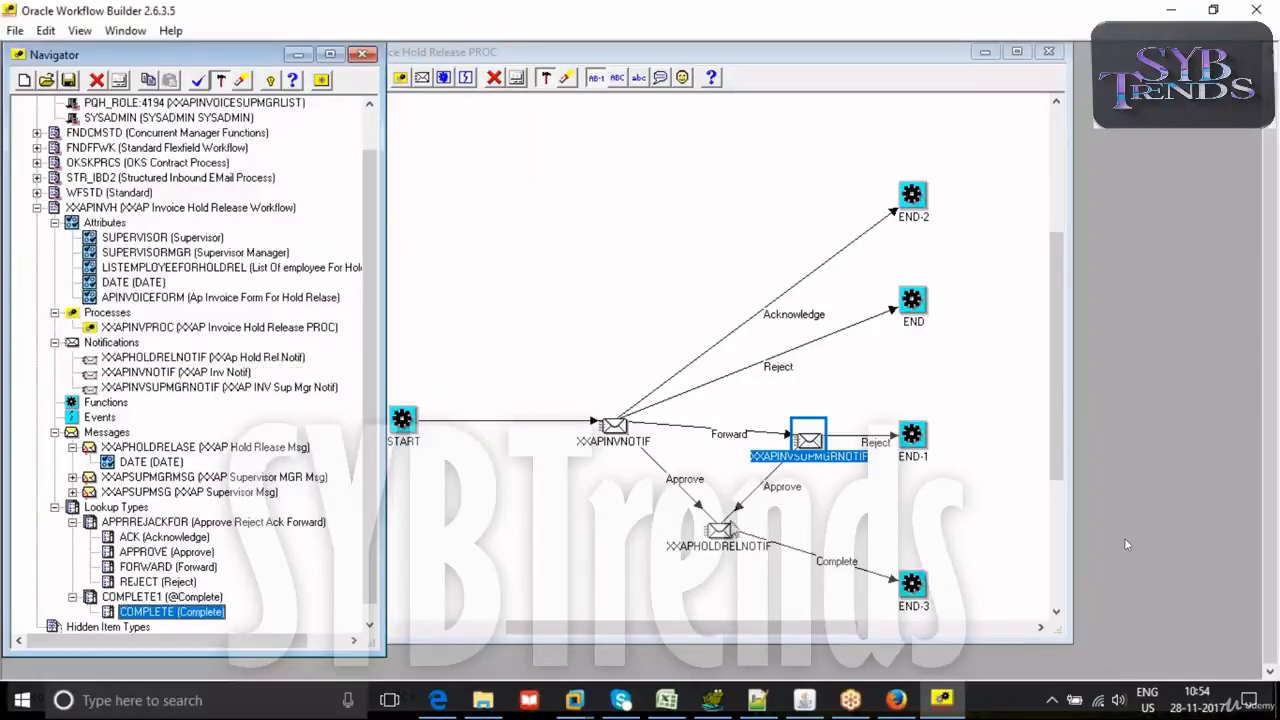
- Delete the Complete transition between XXAPHOLDRELNOTIF and END-3
left_click(788, 548)
key("Delete")
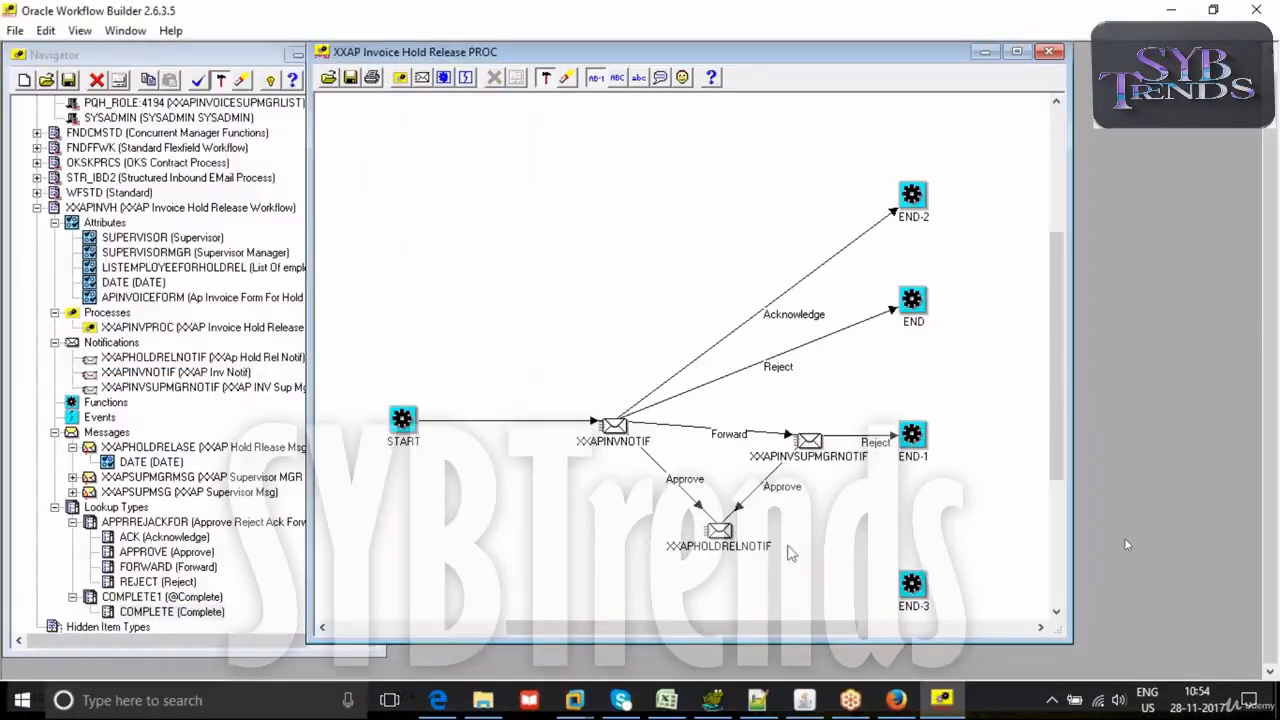
left_click_drag(763, 552, 912, 588)
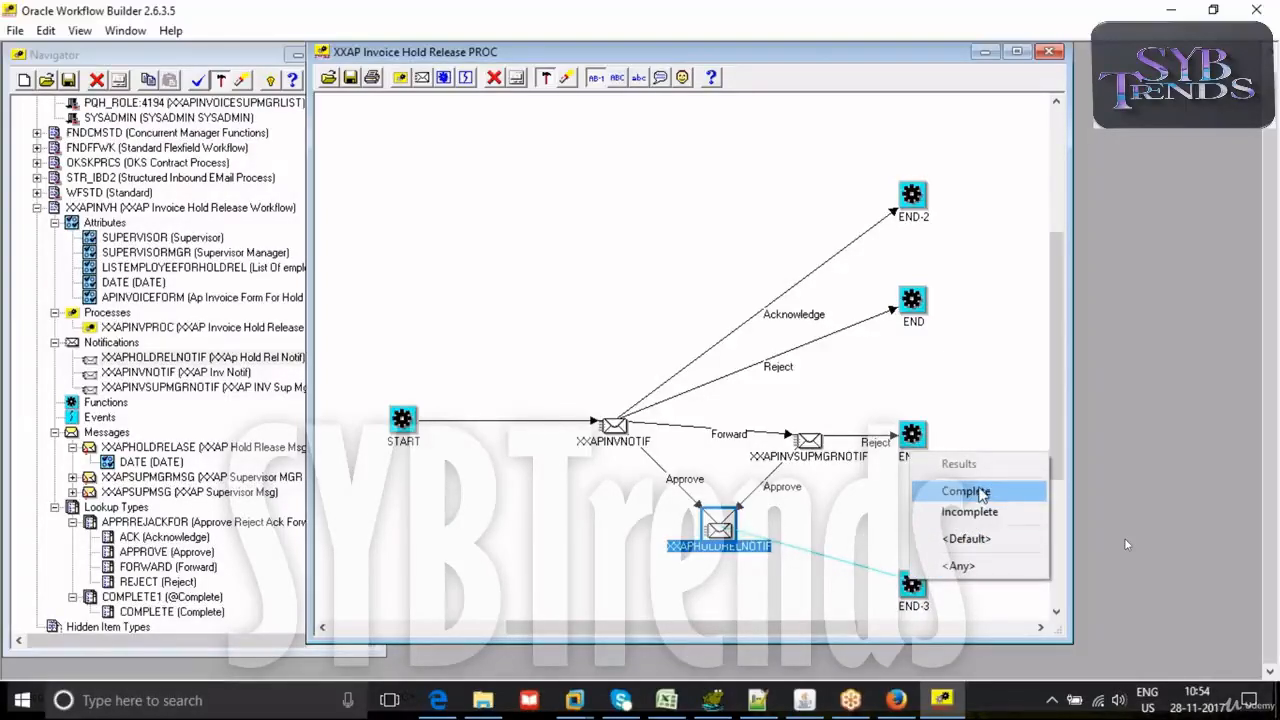
left_click(852, 523)
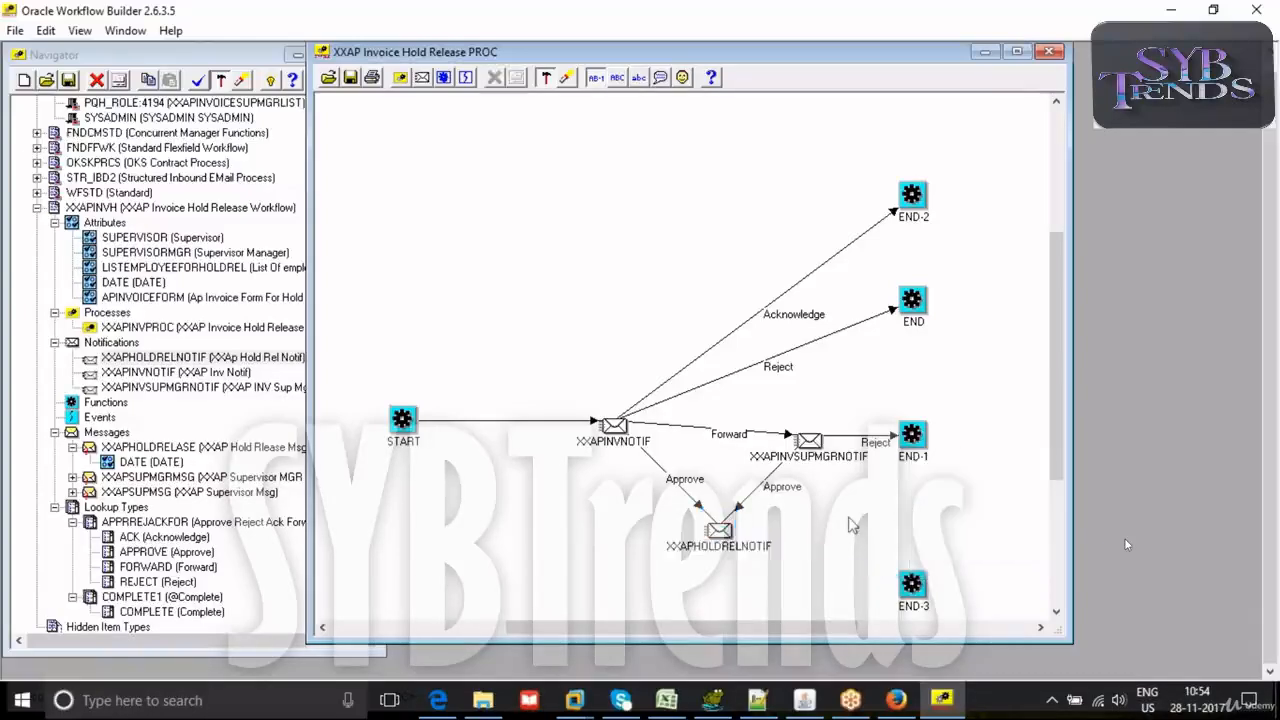
- Look through the result types offered for the XXAPHOLDRELNOTIF notification for the new completion lookup type, discarding any change
double_click(719, 530)
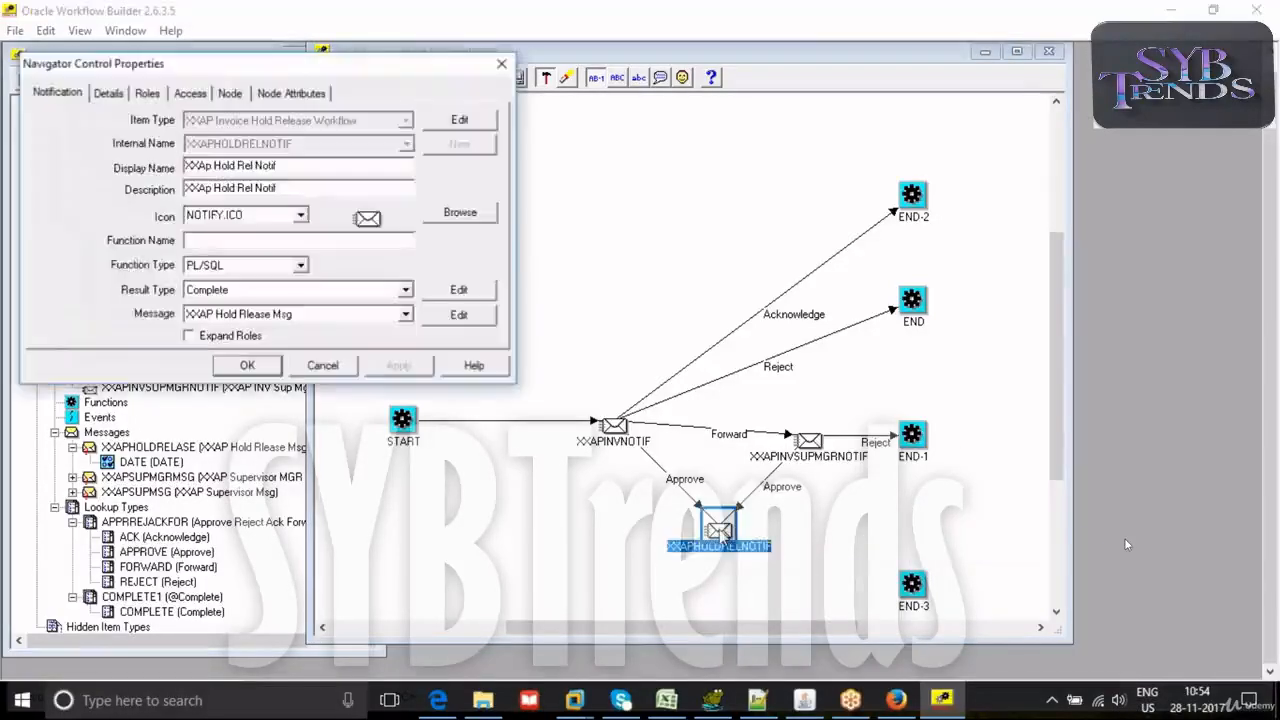
left_click(288, 290)
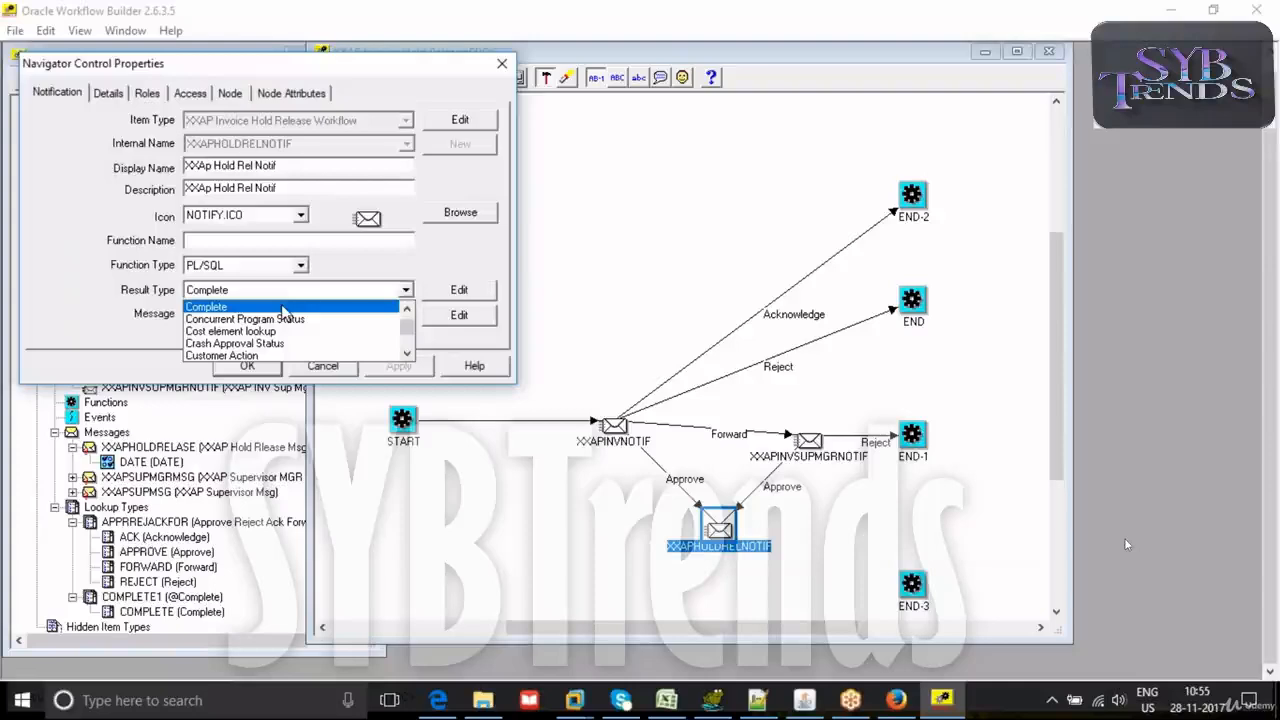
scroll(283, 310, "up", 5)
key("Down")
key("Down")
key("Down")
key("Down")
key("Down")
key("Down")
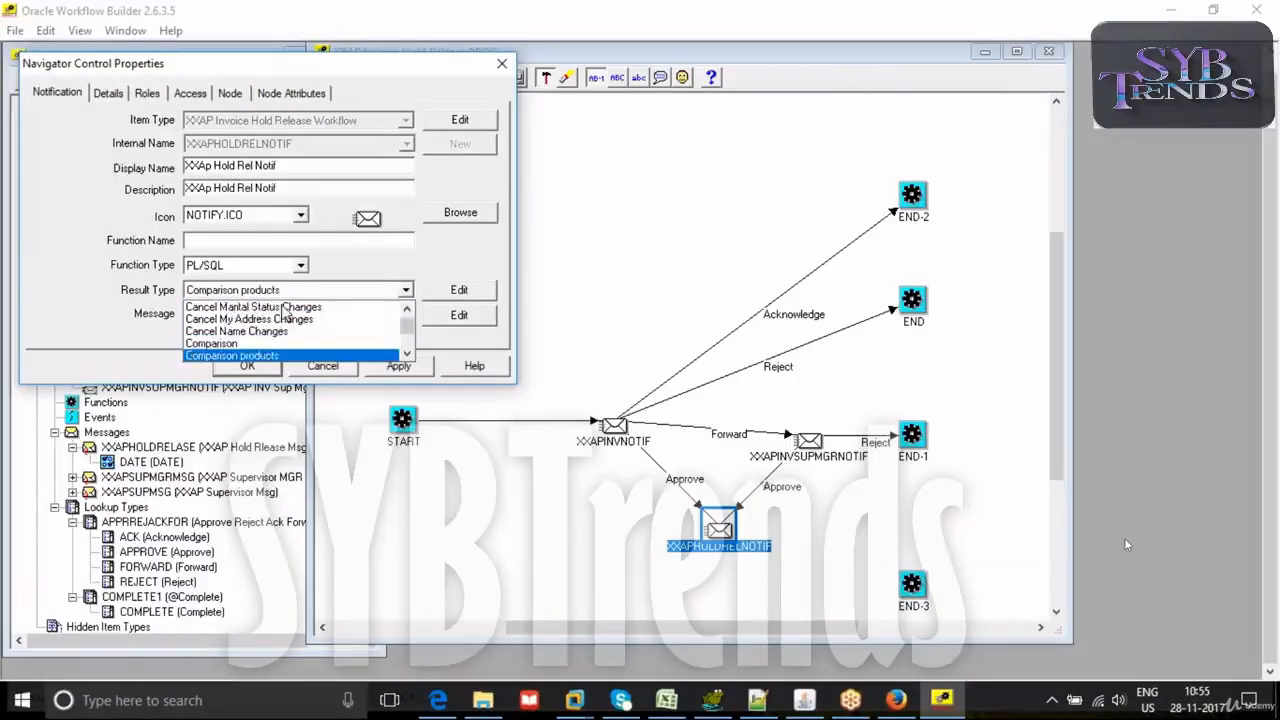
key("Down")
key("Down")
key("Down")
key("Down")
key("Down")
key("Up")
key("Up")
key("Up")
key("Up")
key("Up")
key("Up")
key("Up")
key("Up")
key("Up")
key("Down")
key("Down")
key("Down")
key("Down")
key("Down")
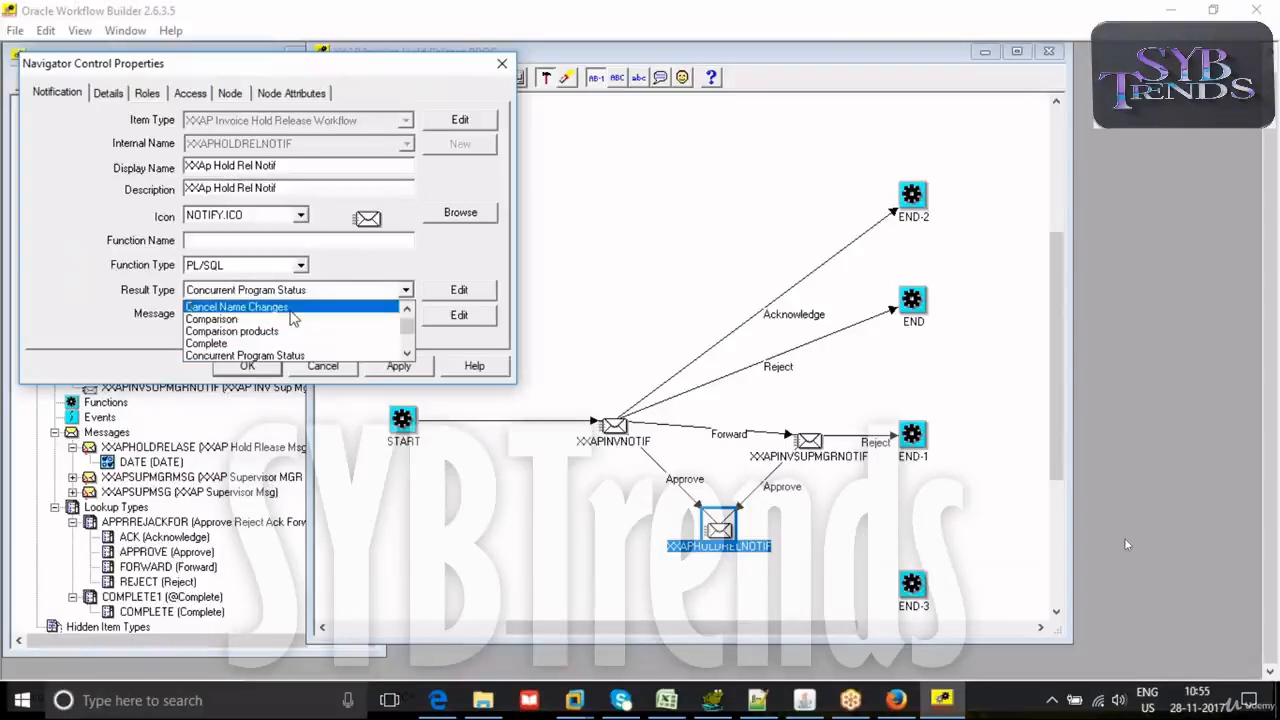
left_click(340, 356)
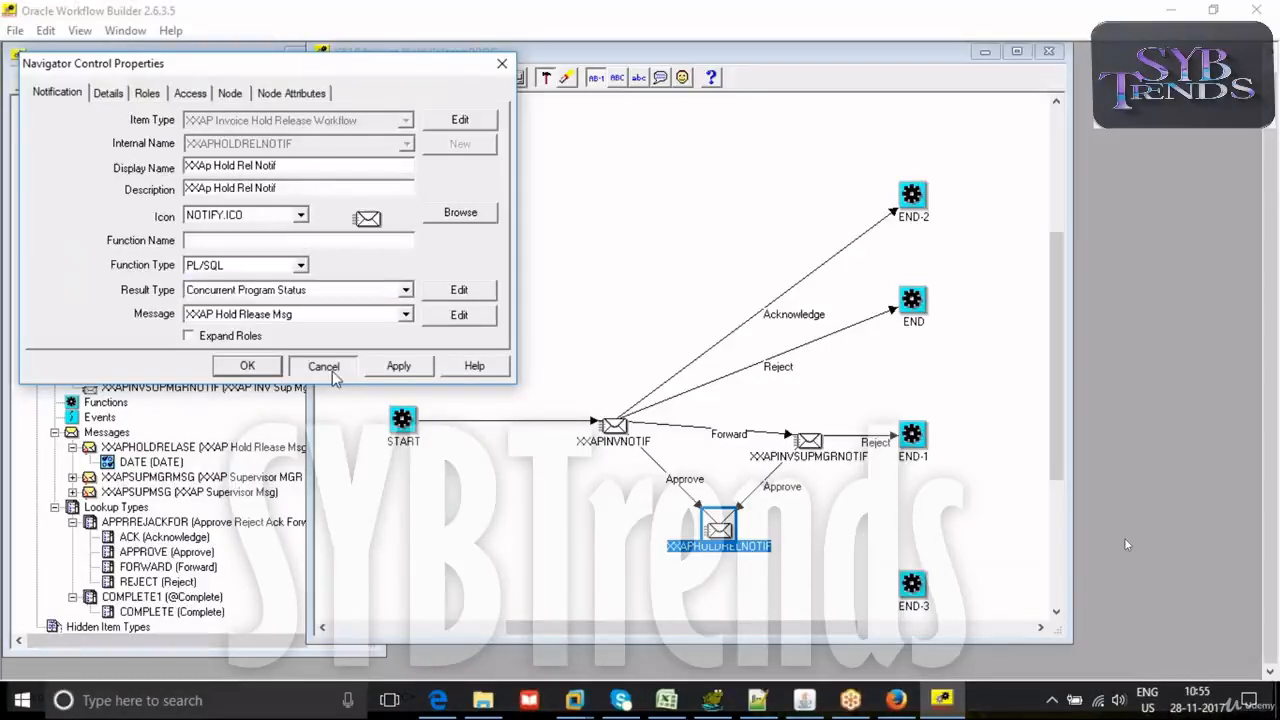
left_click(323, 366)
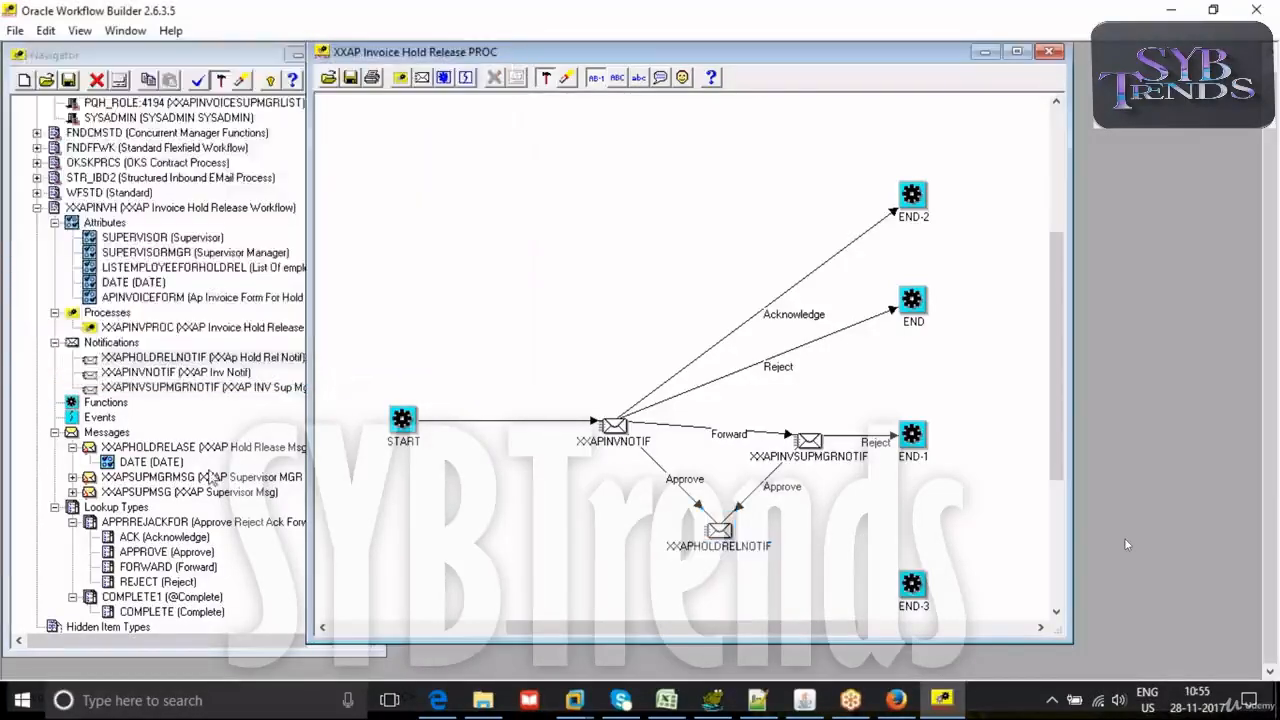
- Change the display name of the COMPLETE1 lookup type to Complete-1
left_click(106, 614)
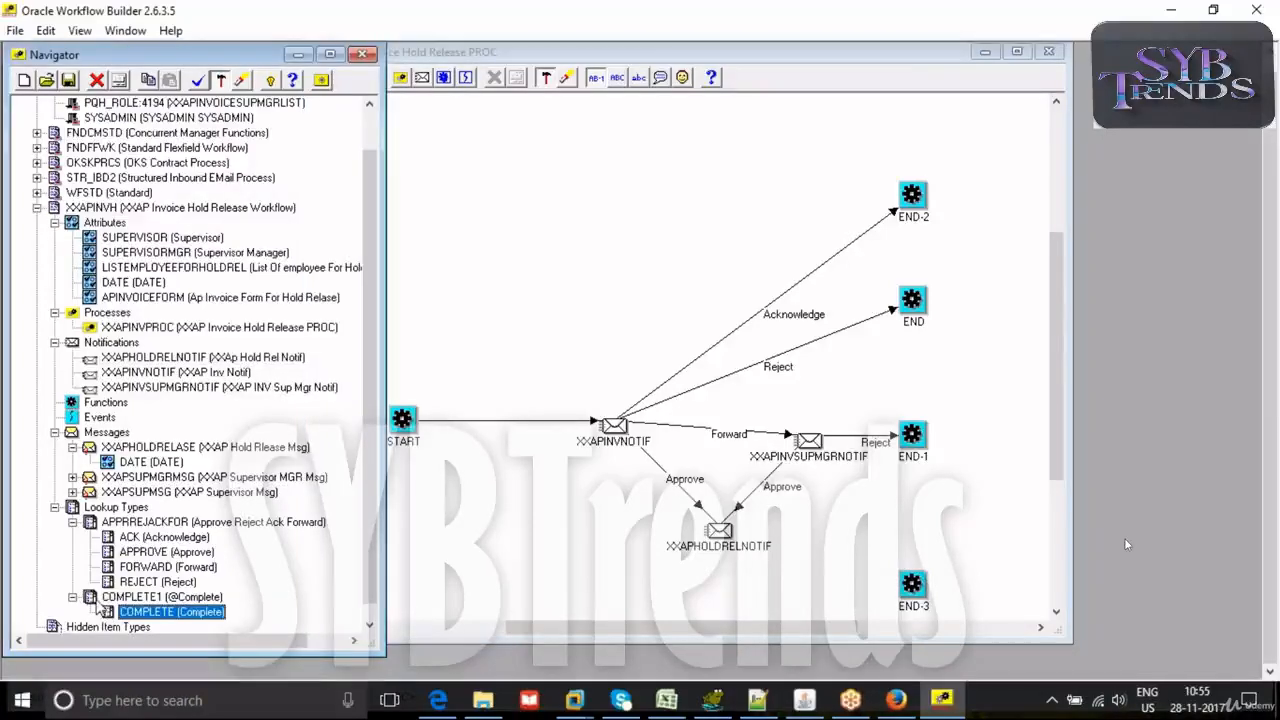
double_click(99, 600)
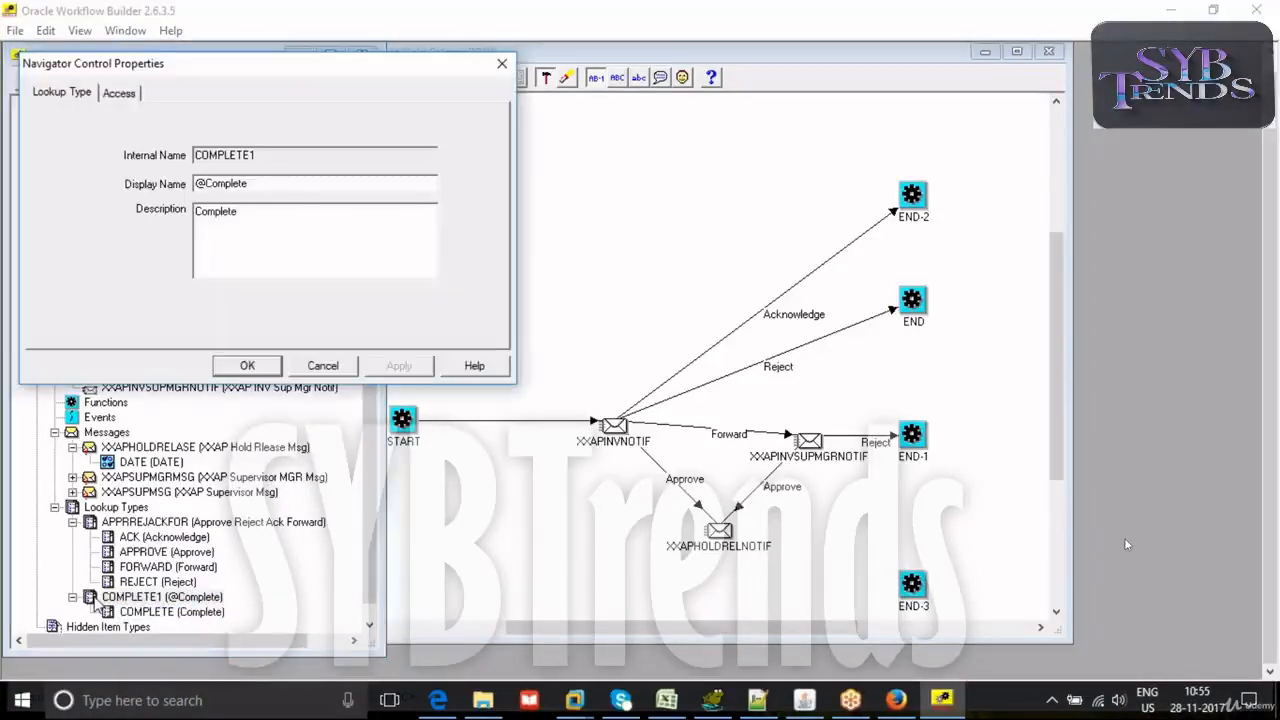
double_click(270, 183)
type("Co")
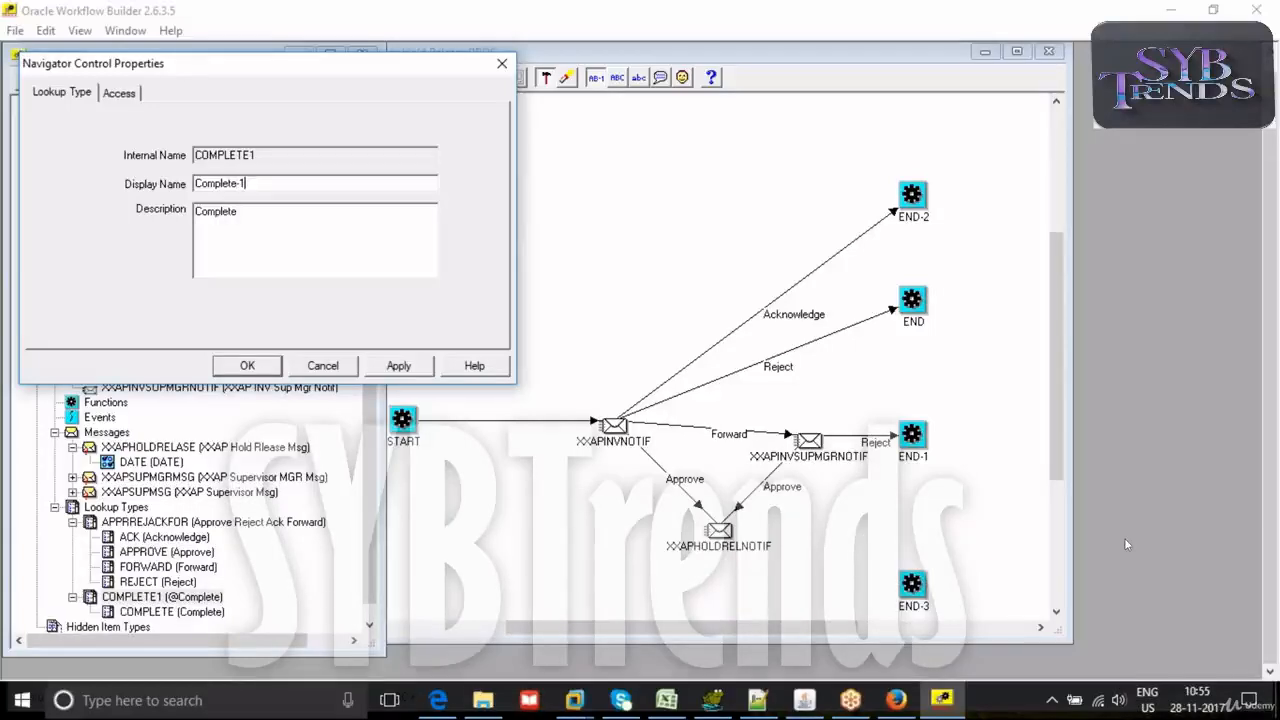
left_click(398, 365)
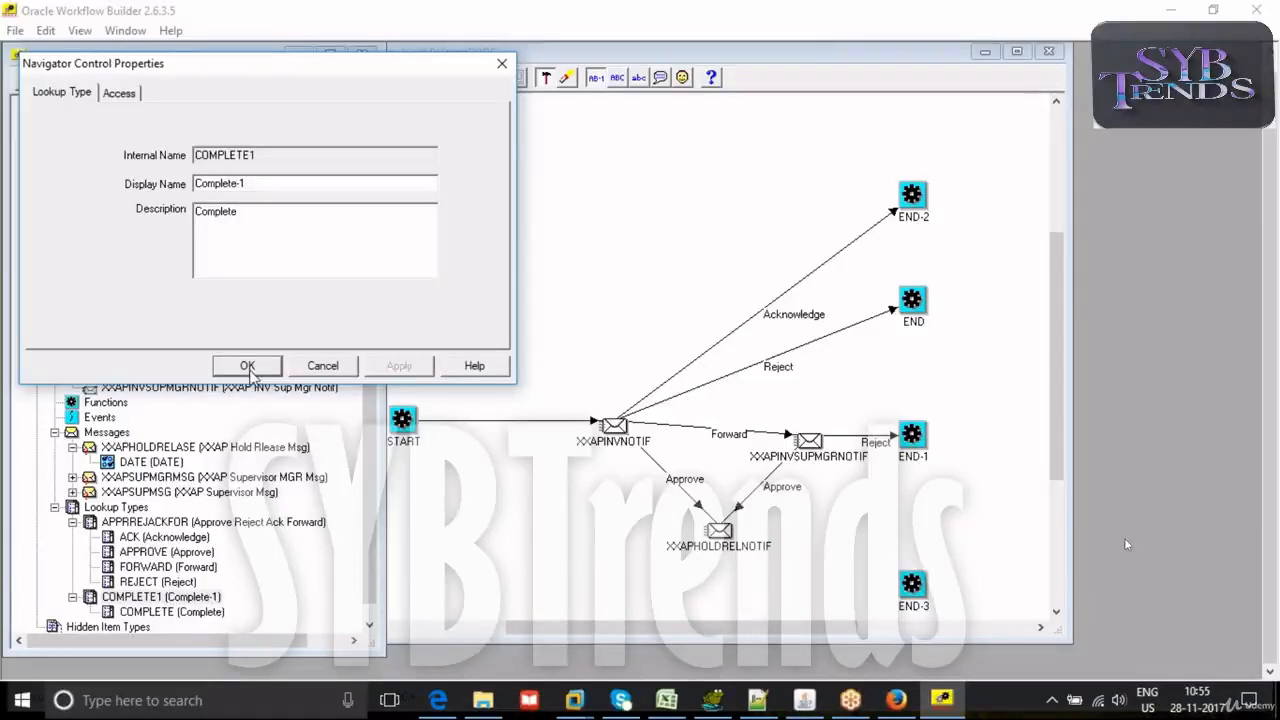
left_click(247, 365)
- Set the result type of the XXAPHOLDRELNOTIF notification to Complete-1
double_click(719, 530)
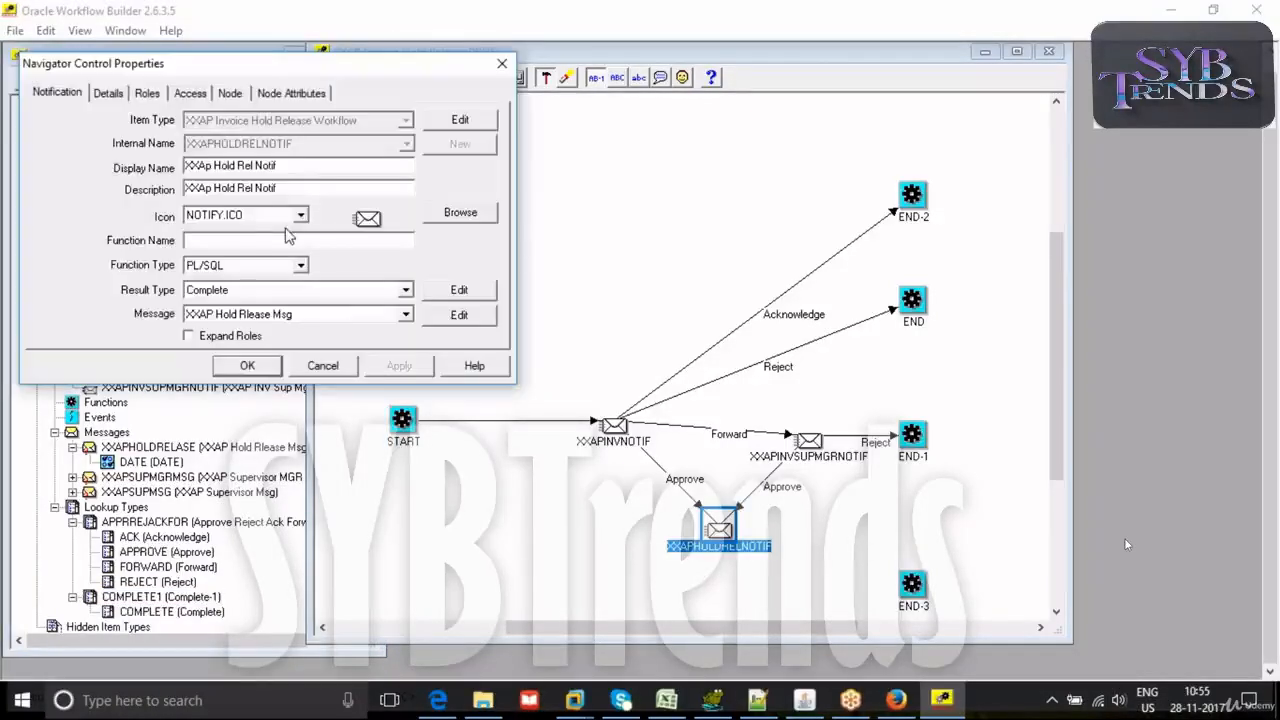
left_click(238, 292)
left_click(232, 318)
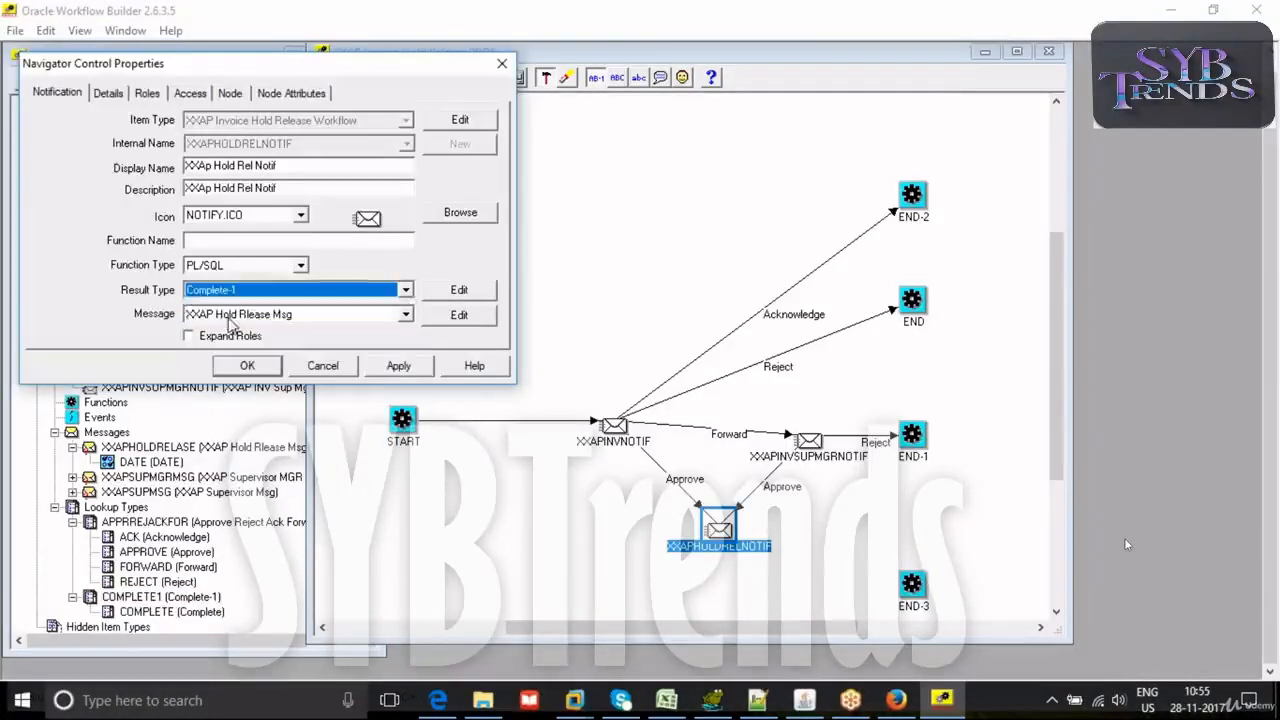
left_click(396, 366)
left_click(248, 366)
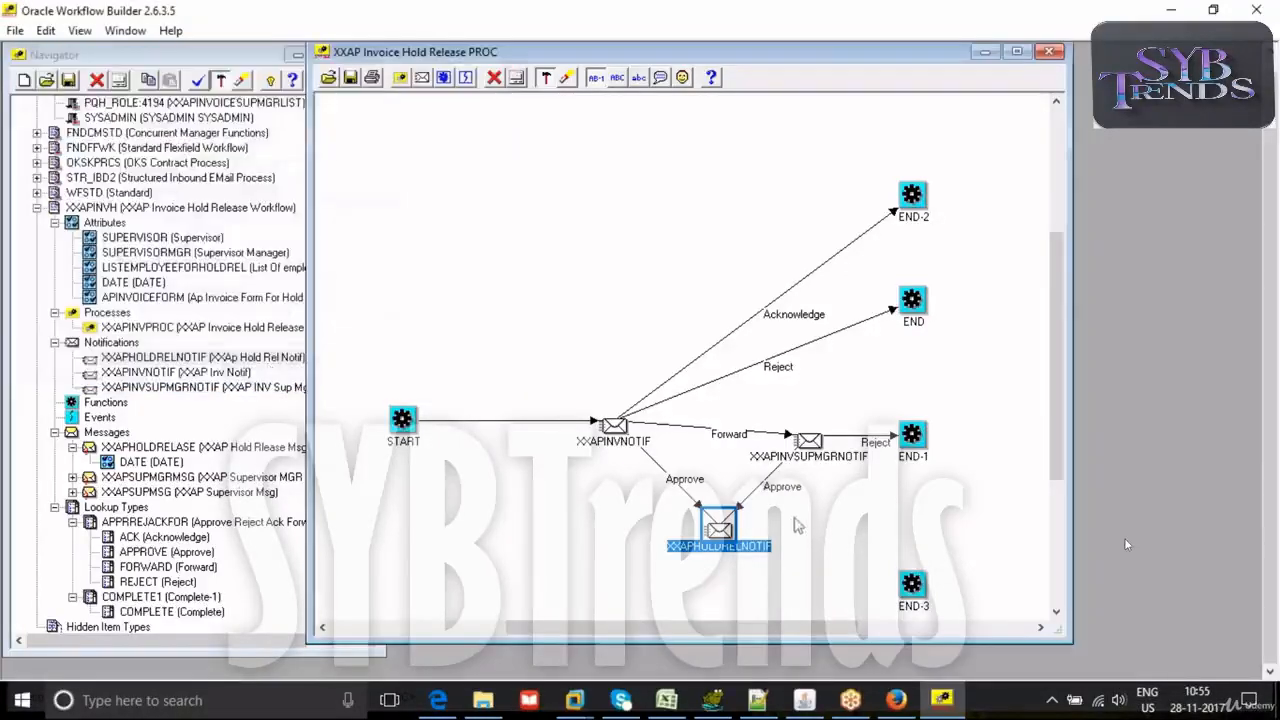
- Connect XXAPHOLDRELNOTIF to END-3 with a Complete result transition
mouse_move(728, 532)
left_click_drag(730, 532, 905, 580)
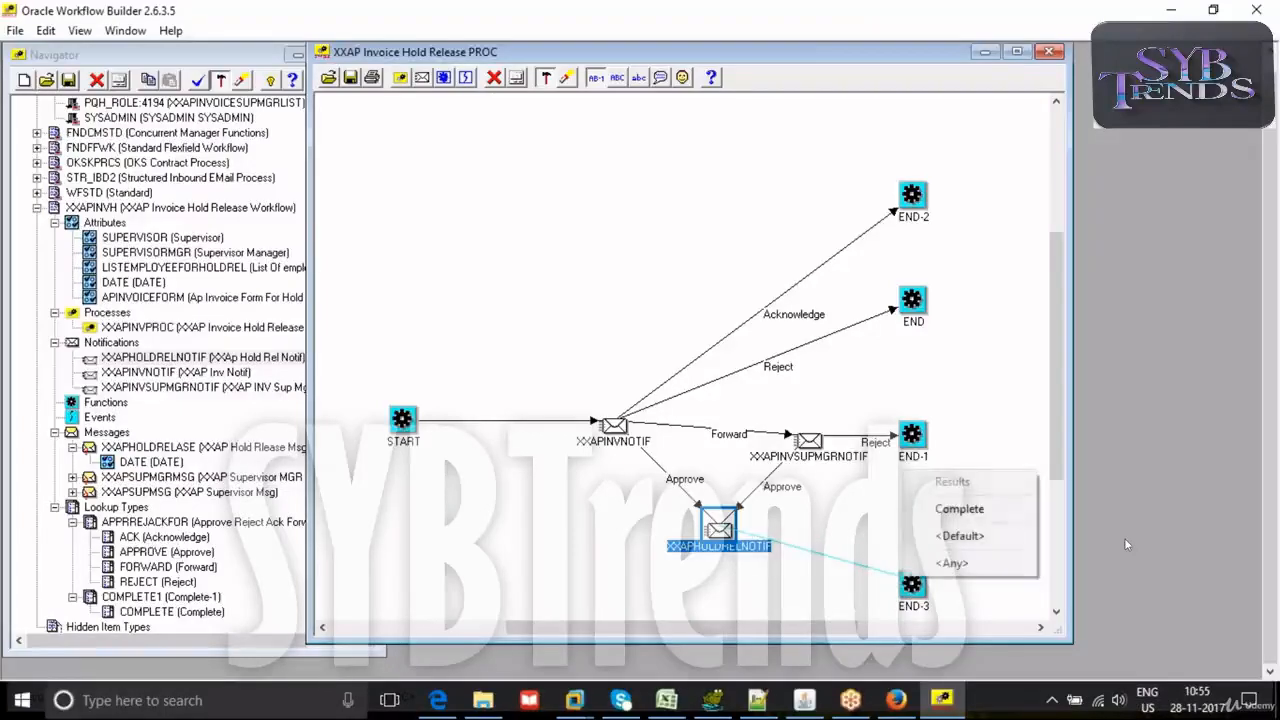
left_click(958, 509)
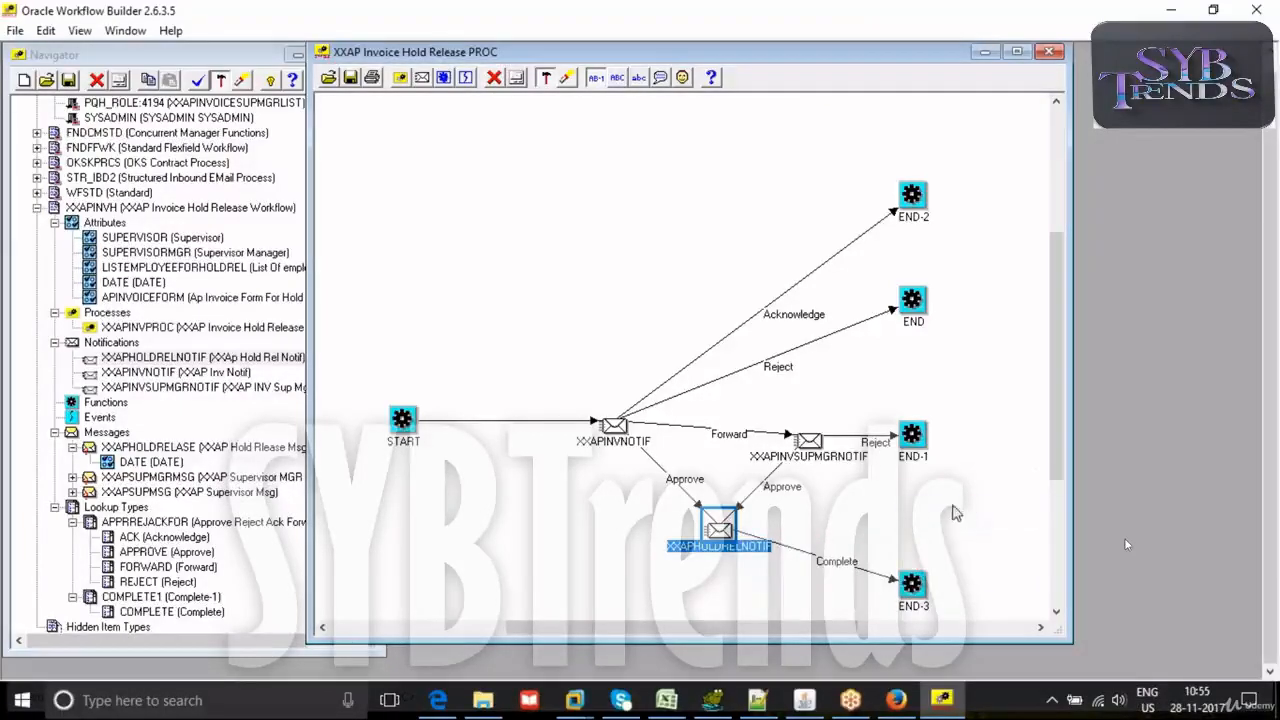
- Validate the workflow design and examine the warning details for XXAPINVH/XXAPHOLDRELNOTIF, closing the message window when done
left_click(199, 77)
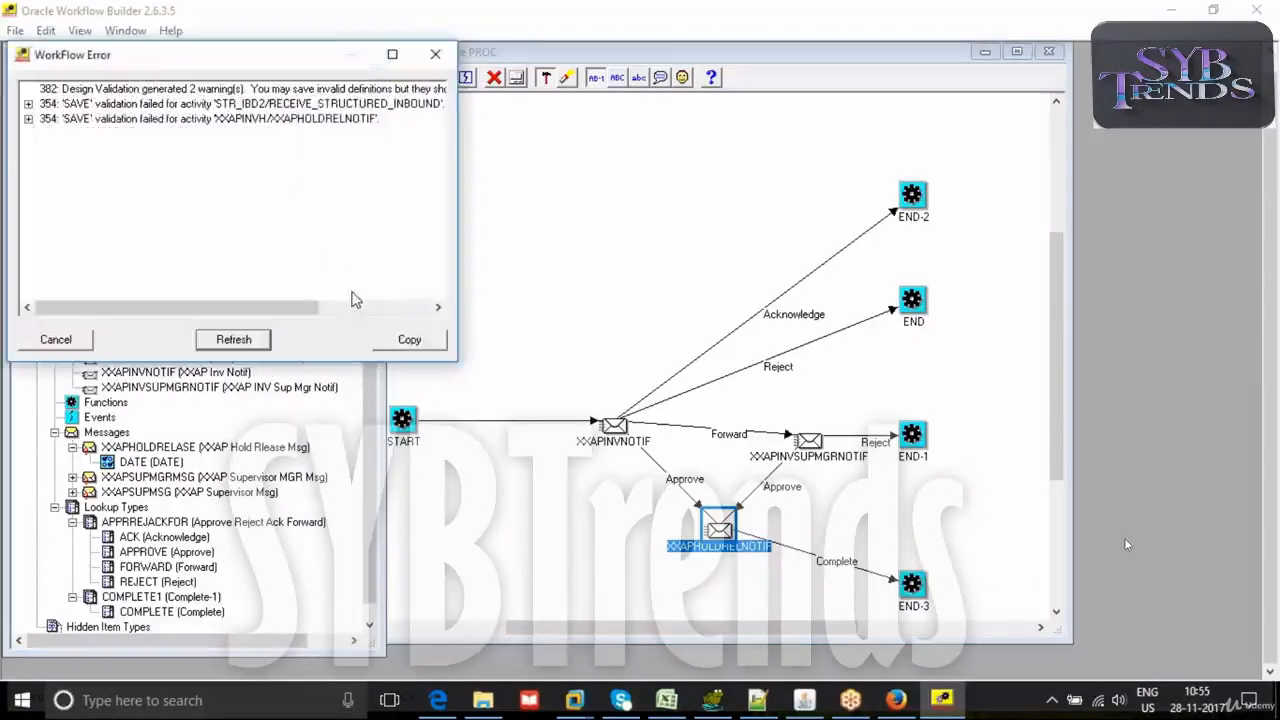
left_click(29, 119)
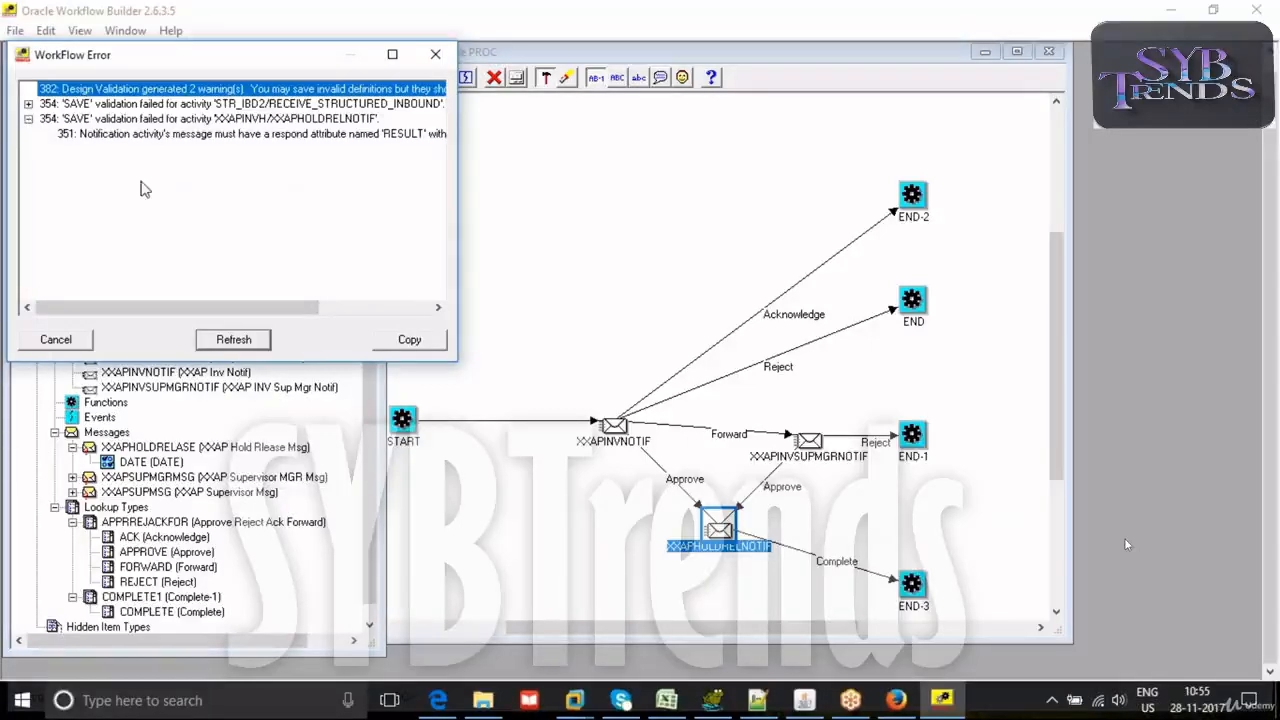
left_click(124, 136)
left_click_drag(114, 309, 72, 303)
left_click(435, 55)
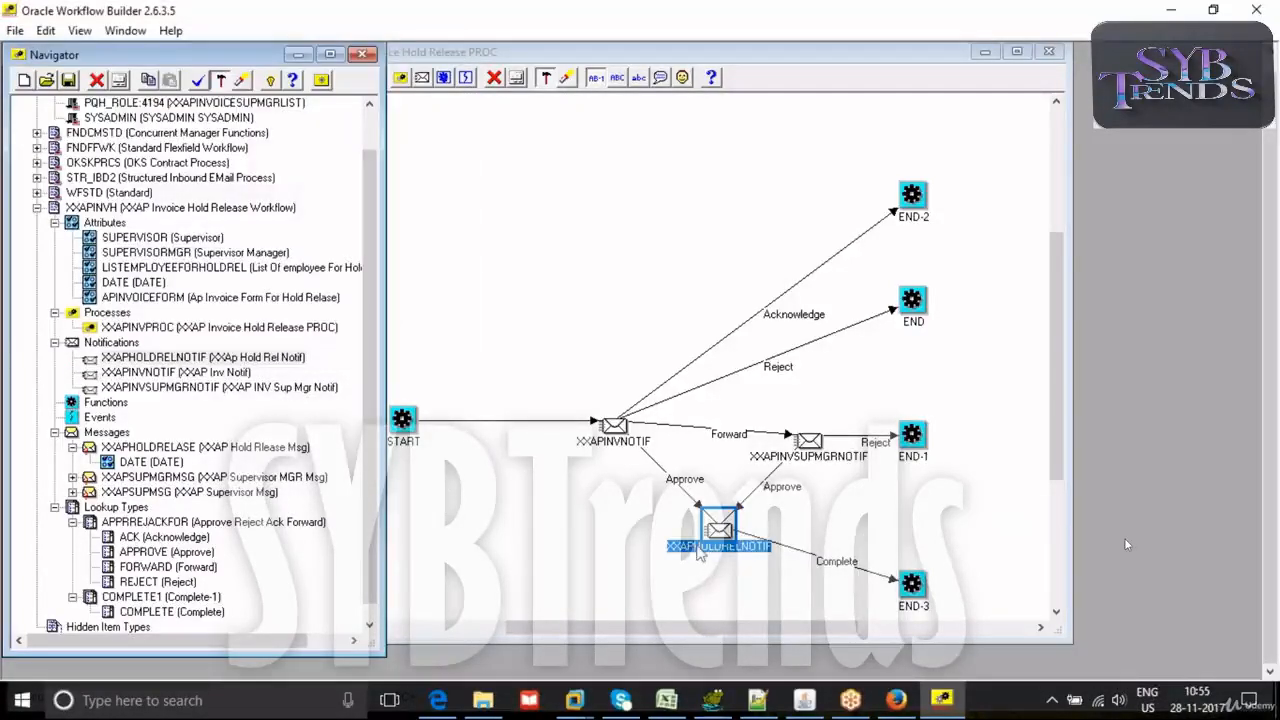
- Set the result lookup type of the XXAPHOLDRELASE message to Complete-1
double_click(86, 449)
left_click(220, 92)
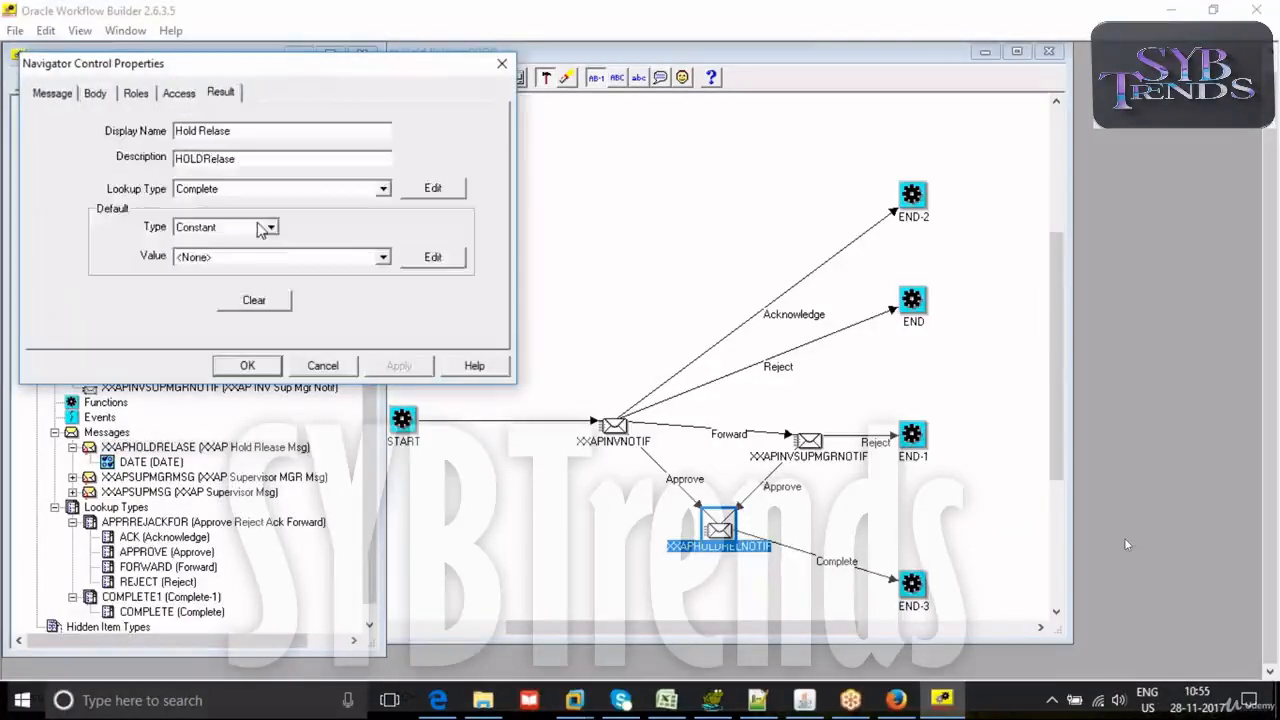
left_click(256, 192)
left_click(265, 212)
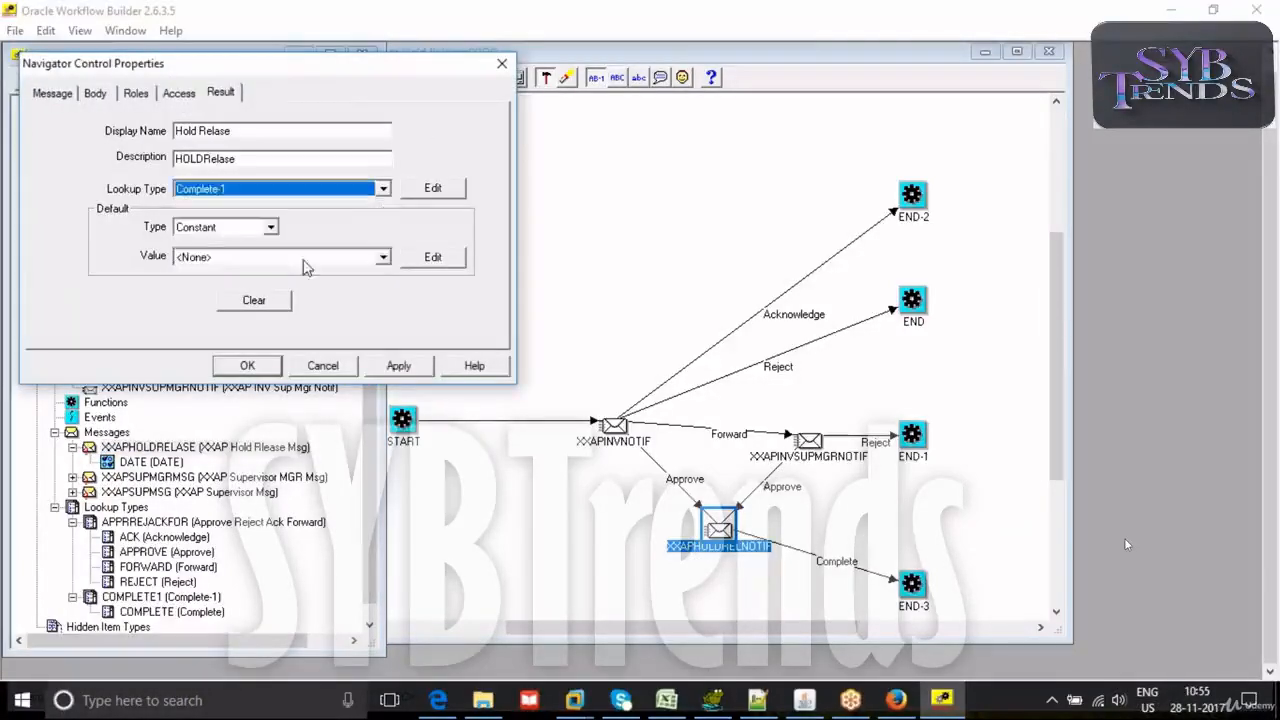
left_click(400, 366)
left_click(249, 366)
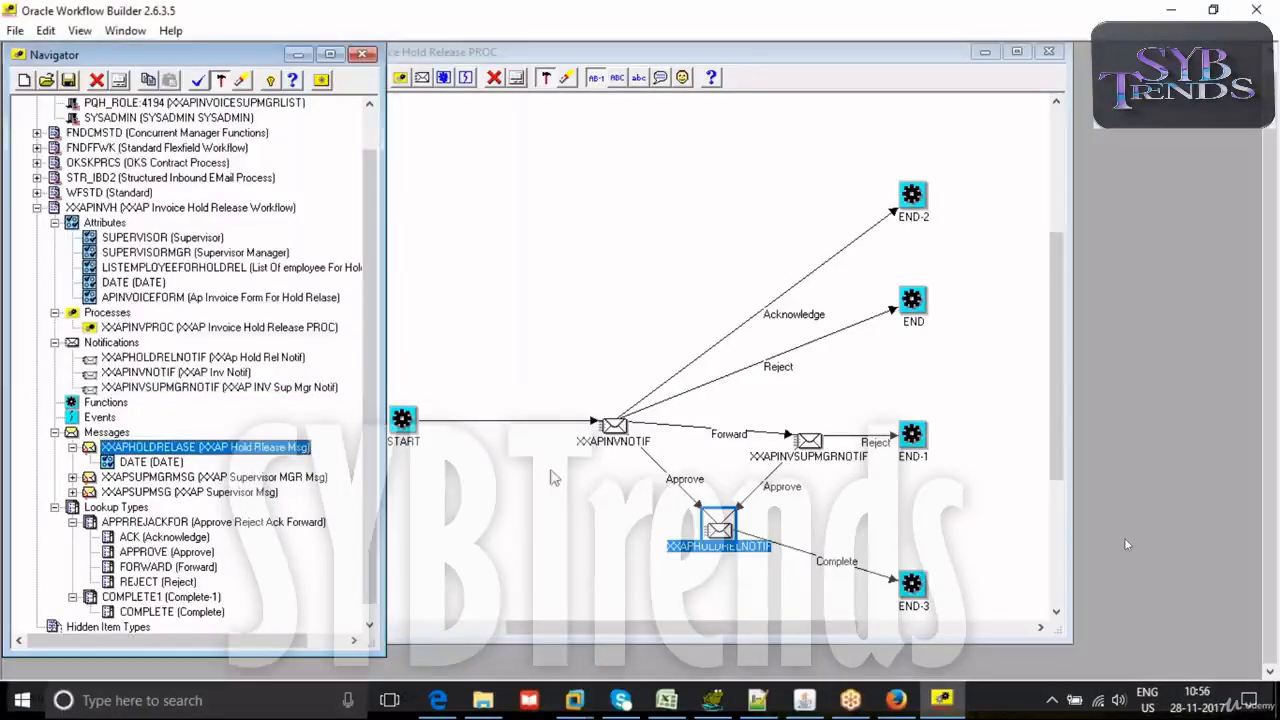
- Validate the workflow design again and examine the warning details for STR_IBD2/RECEIVE_STRUCTURED_INBOUND, then close the message window
left_click(197, 82)
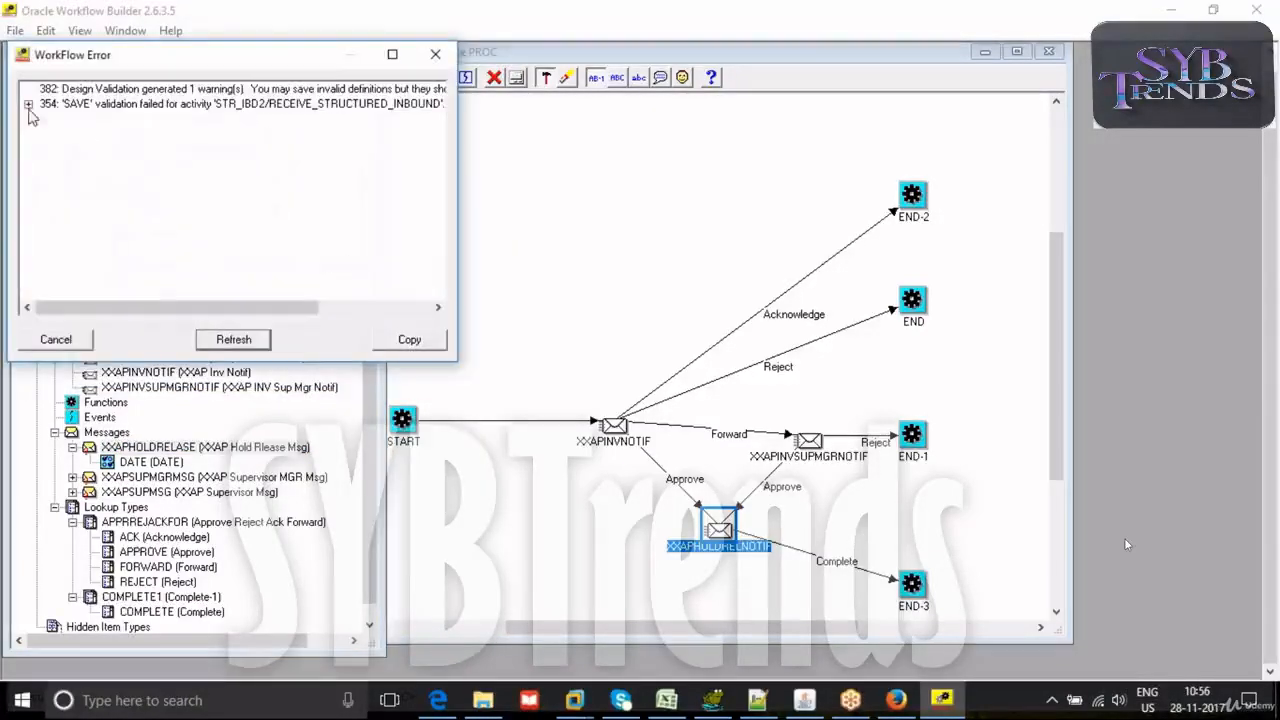
left_click(28, 105)
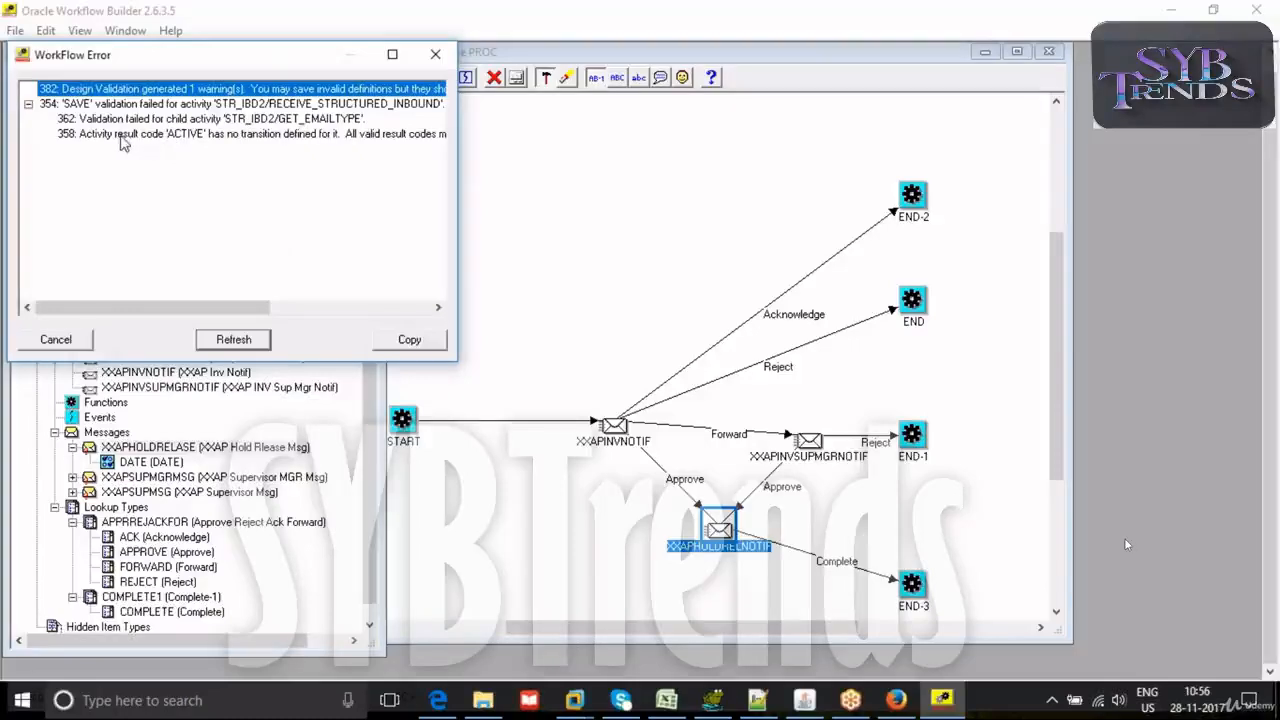
left_click_drag(94, 308, 110, 308)
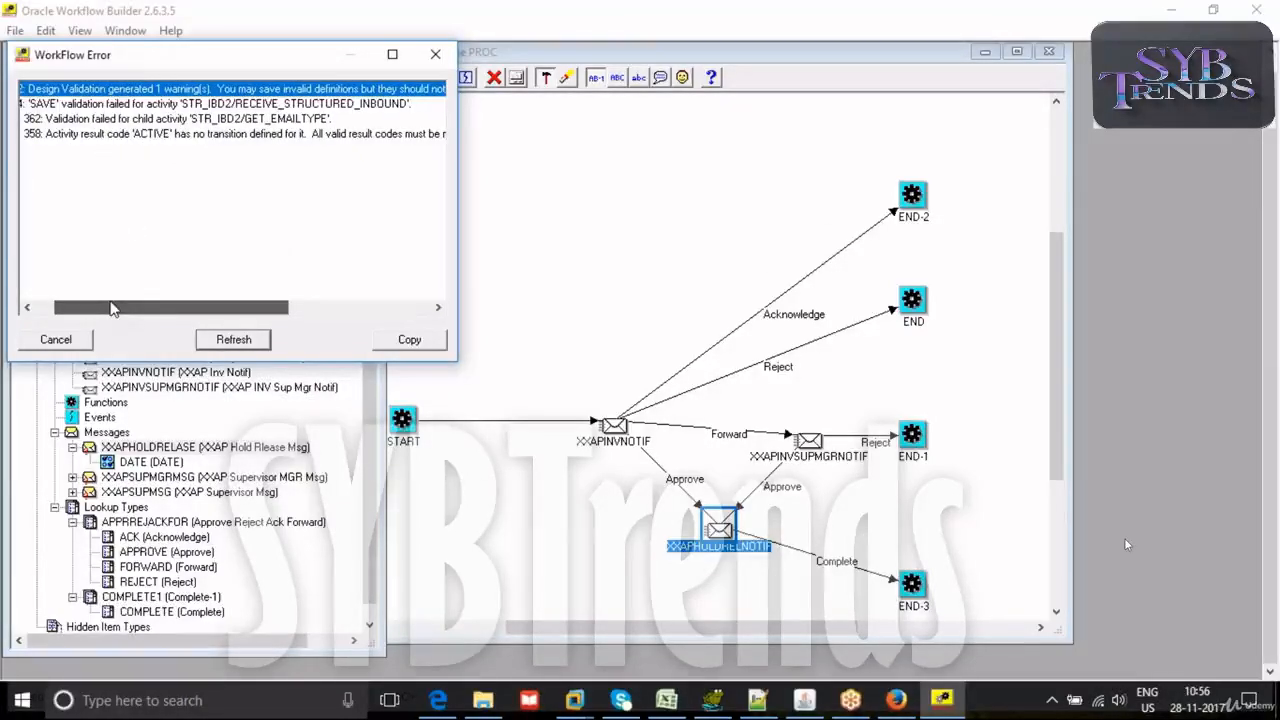
left_click_drag(112, 308, 90, 288)
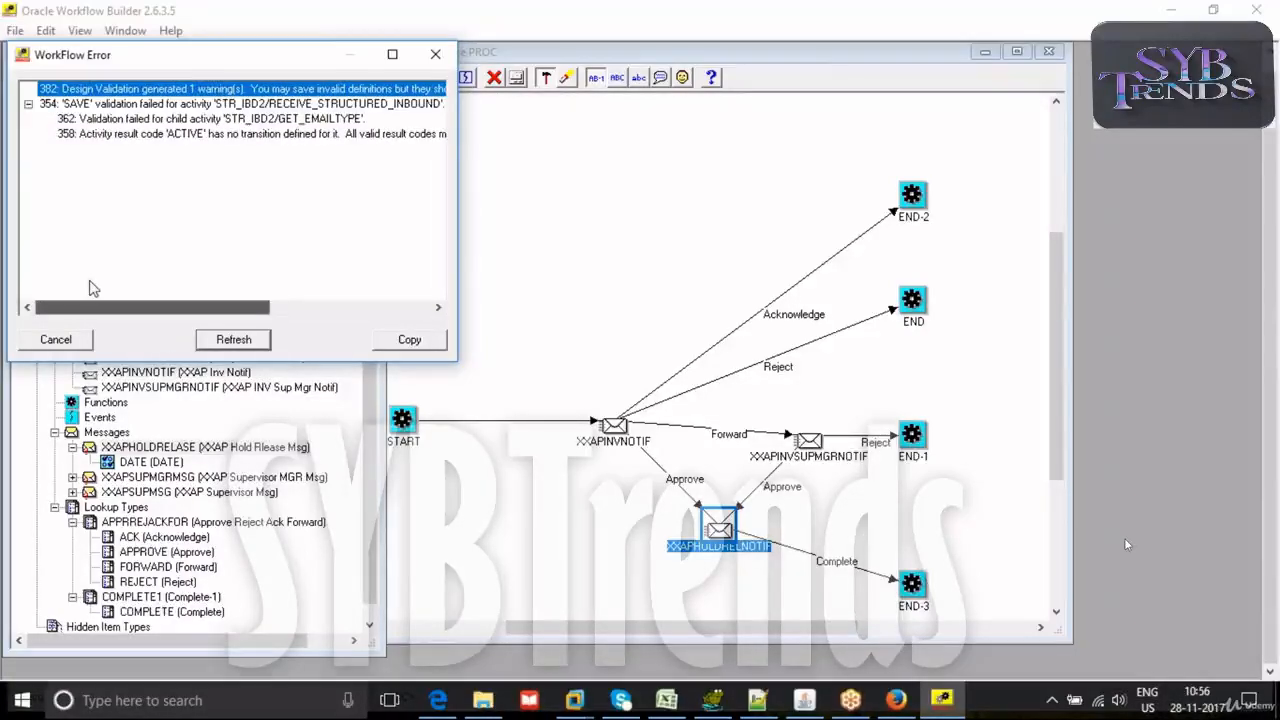
left_click(435, 54)
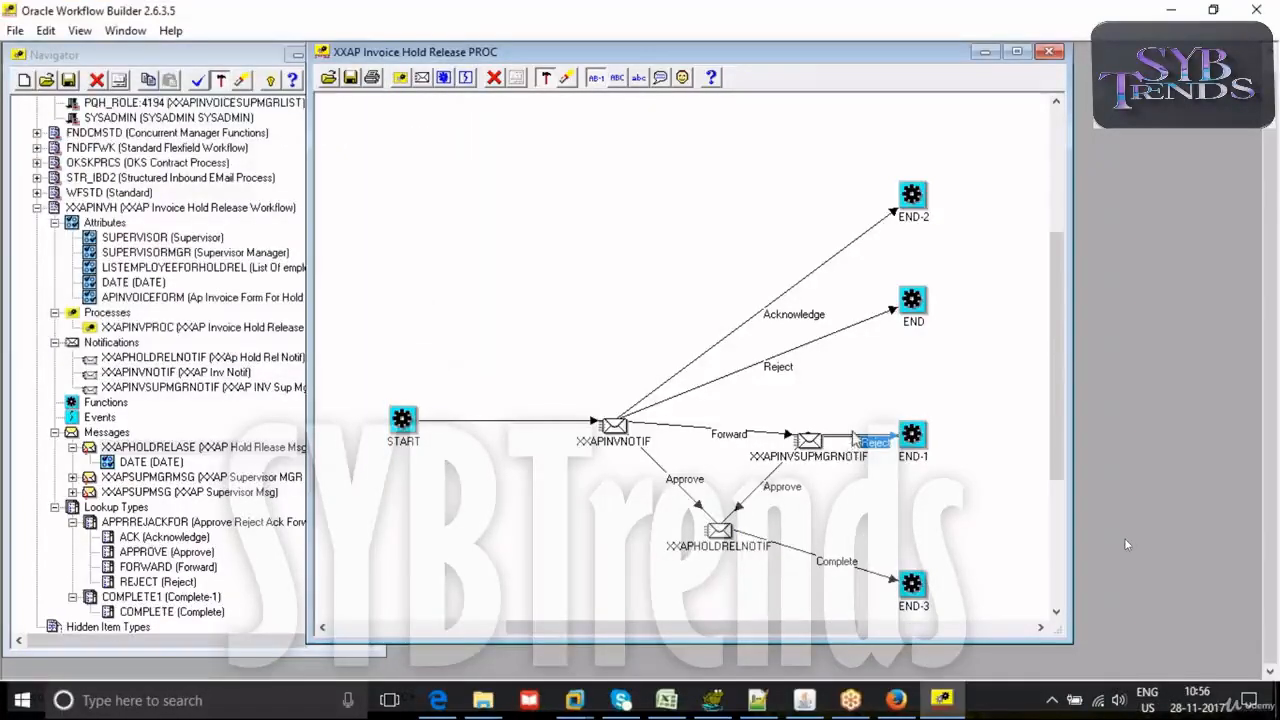
- Replace the Reject transition from XXAPINVSUPMGRNOTIF to END-1 with a <Default> transition
left_click_drag(826, 443, 902, 437)
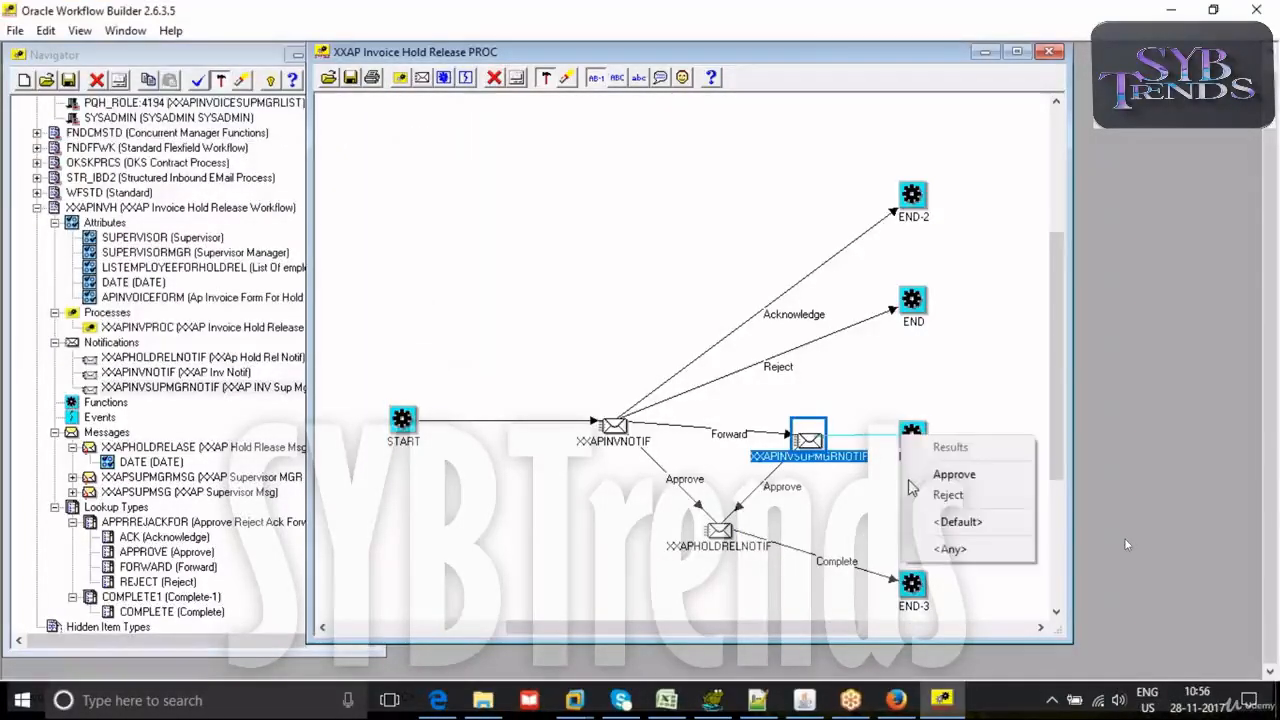
left_click(918, 523)
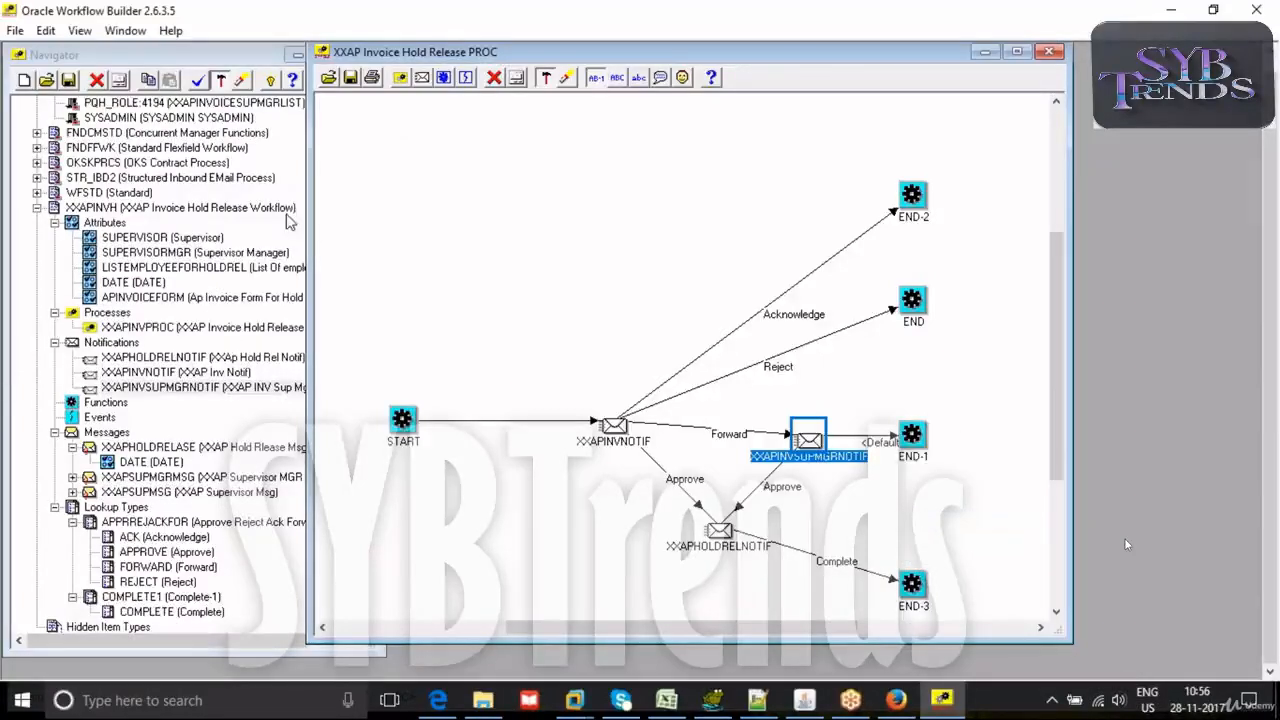
- Validate the workflow design and expand the warning details for STR_IBD2/RECEIVE_STRUCTURED_INBOUND
left_click(198, 80)
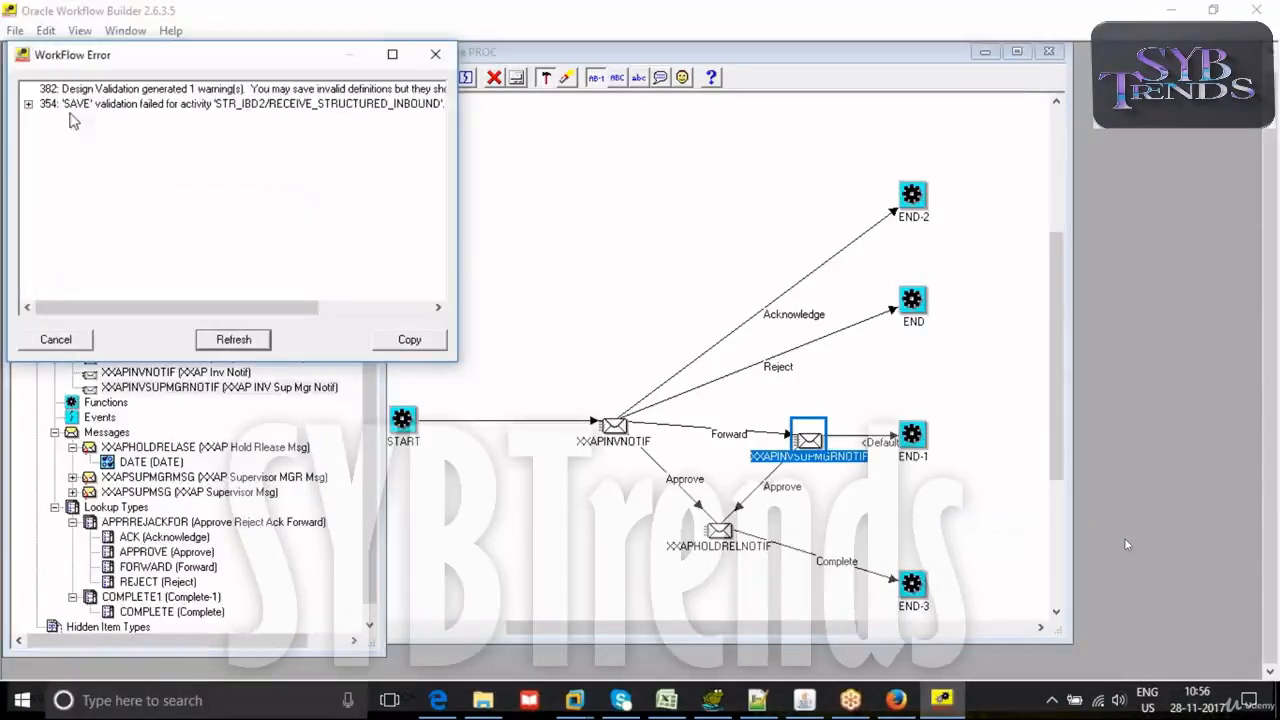
left_click(29, 104)
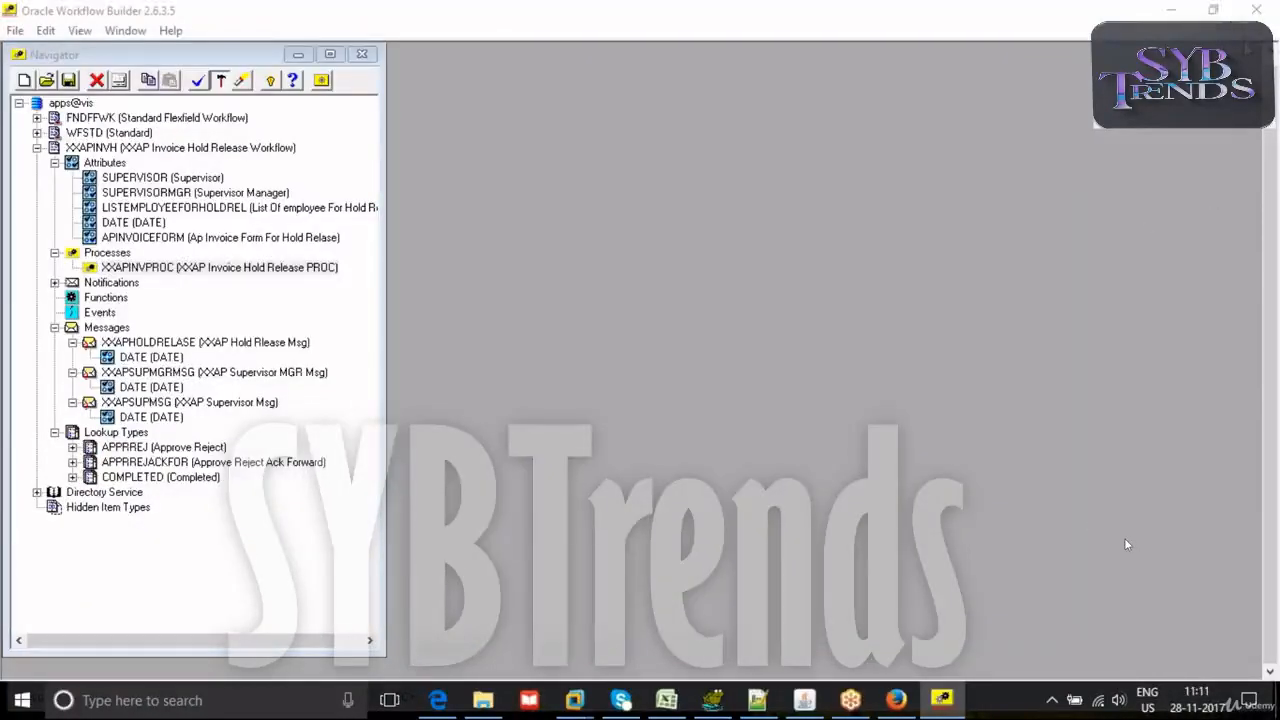
- Add the APINVOICEFORM item attribute to the XXAPHOLDRELASE and XXAPSUPMSG messages
left_click_drag(104, 266, 110, 345)
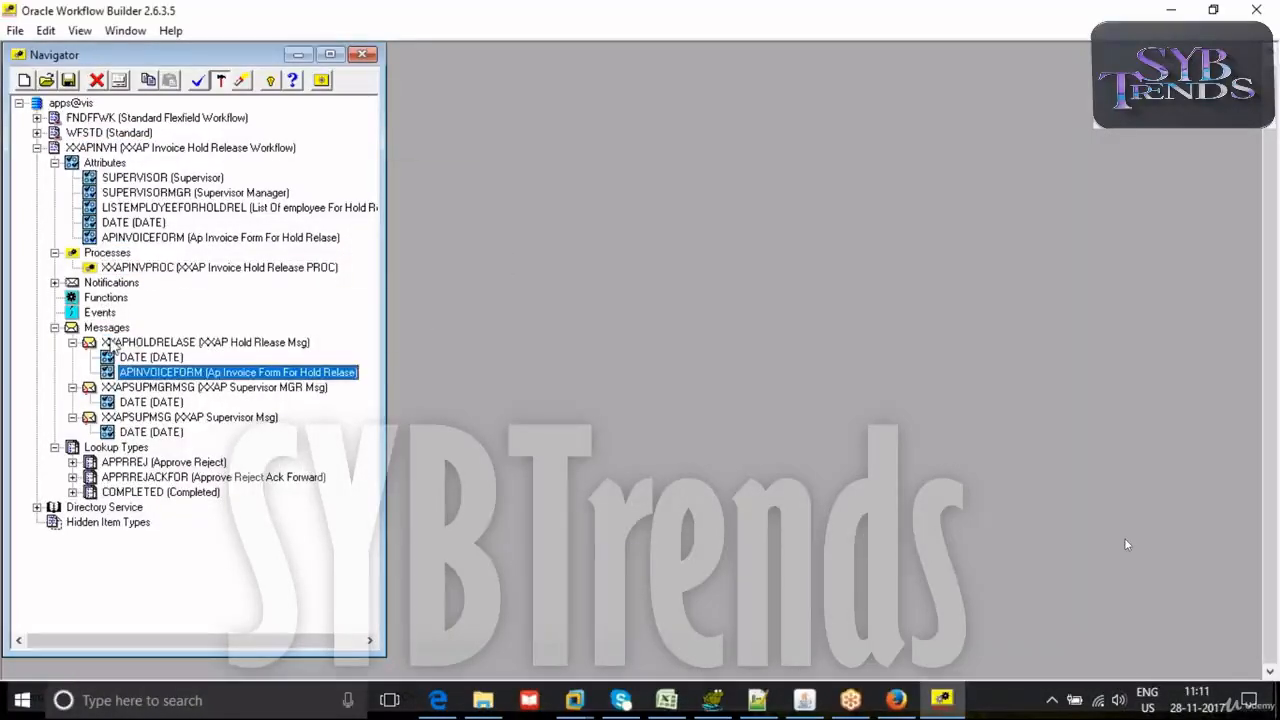
left_click(95, 240)
left_click_drag(95, 240, 104, 425)
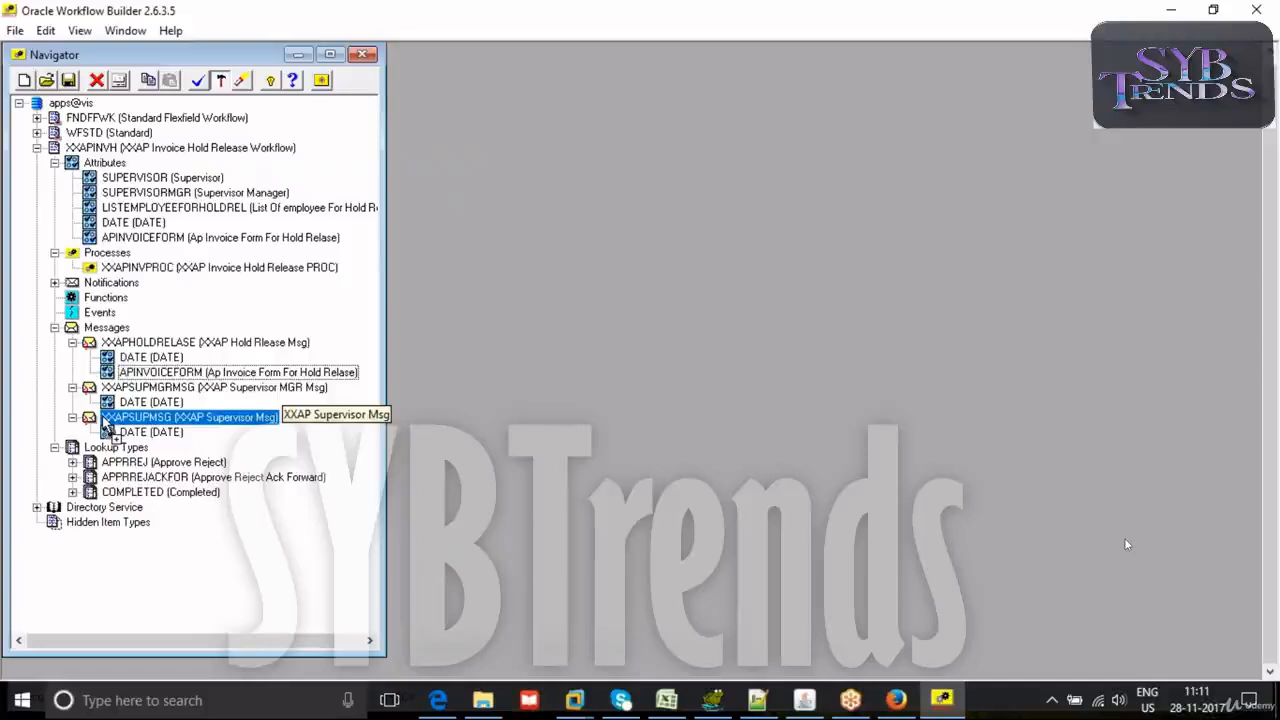
left_click_drag(104, 425, 105, 424)
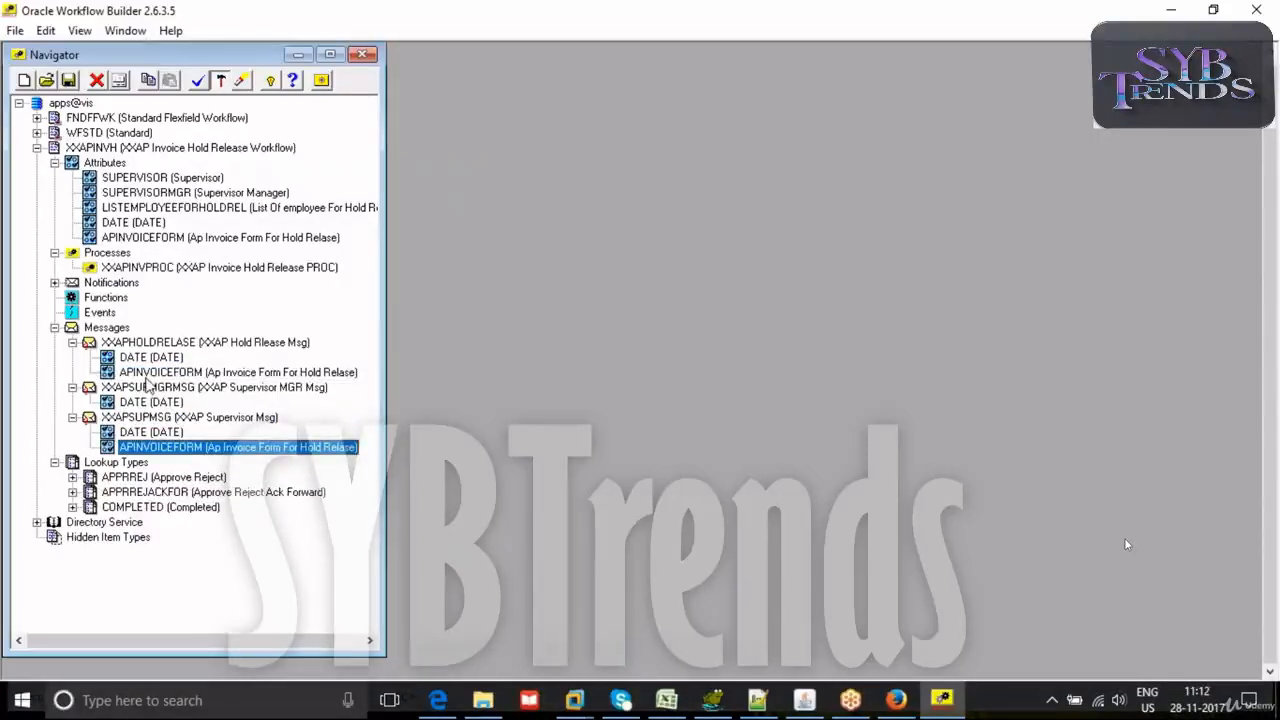
- Change the source of the APINVOICEFORM attribute under the XXAPHOLDRELASE message and apply it
double_click(150, 372)
left_click(223, 216)
left_click(223, 218)
left_click(226, 238)
left_click(214, 267)
left_click(358, 366)
left_click(276, 366)
- Change the source of the APINVOICEFORM attribute under the XXAPSUPMSG message and apply it
left_click(106, 448)
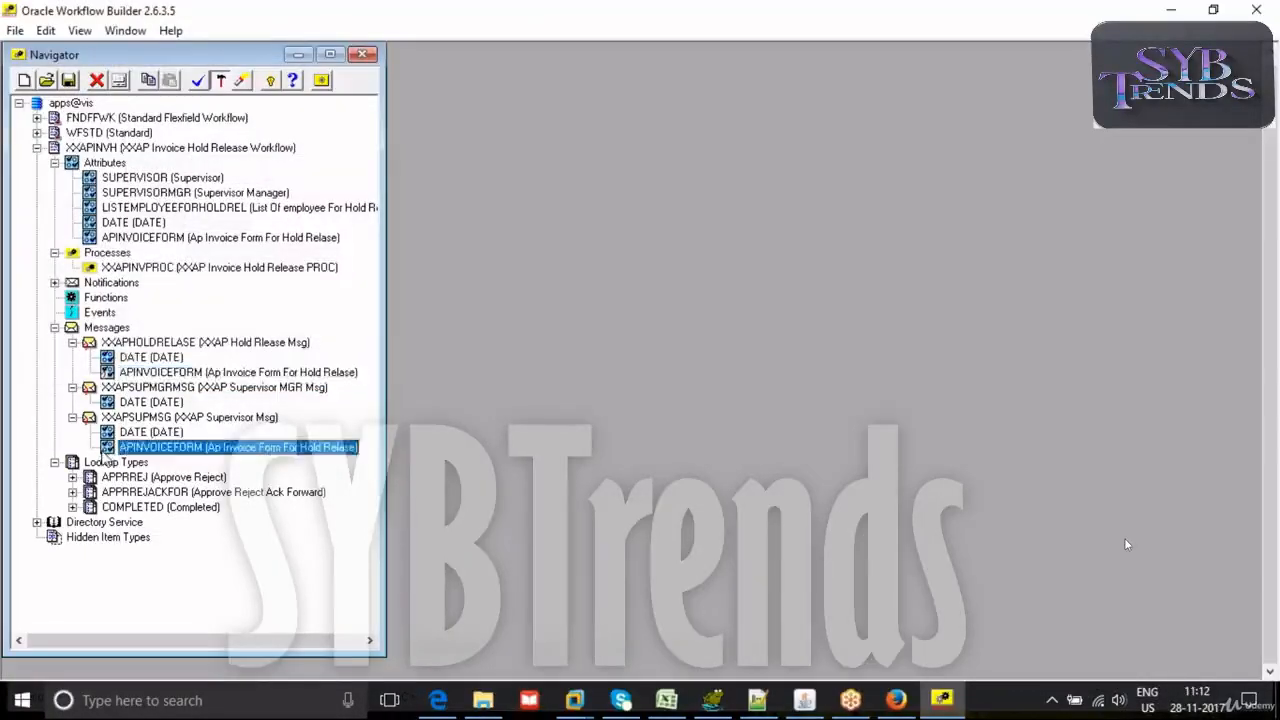
double_click(104, 449)
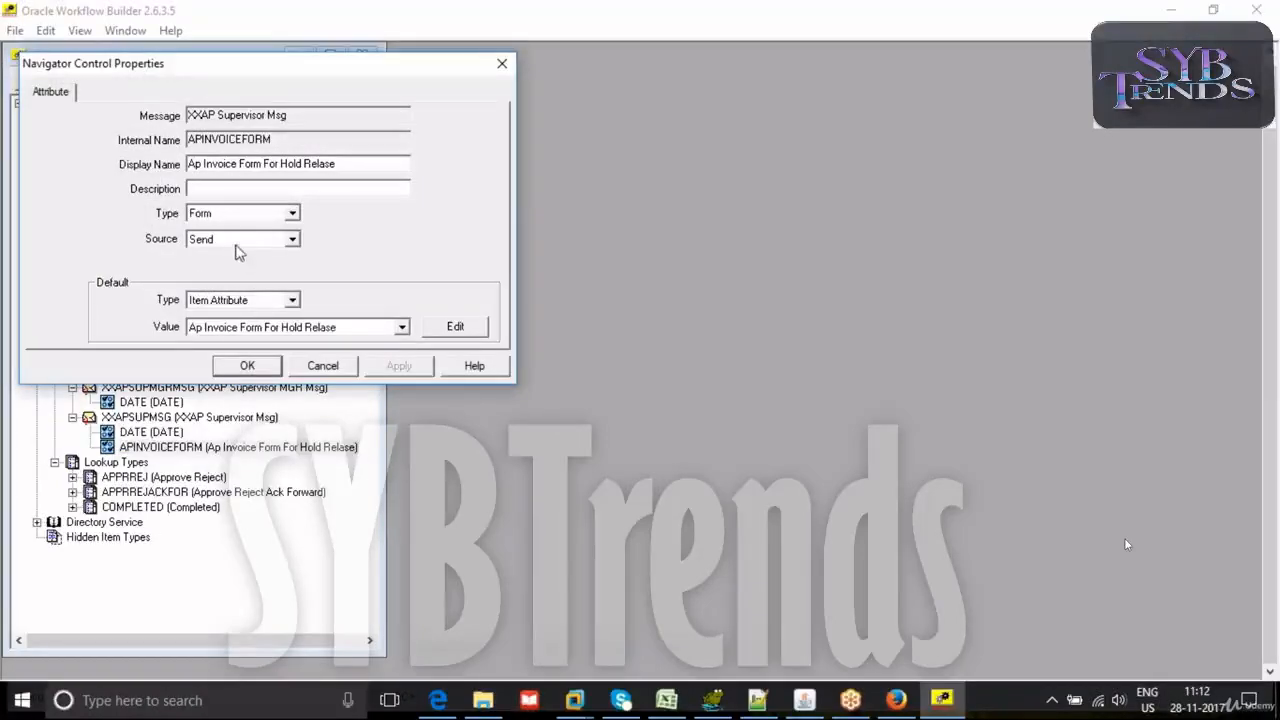
left_click(258, 240)
left_click(226, 268)
left_click(418, 372)
left_click(250, 366)
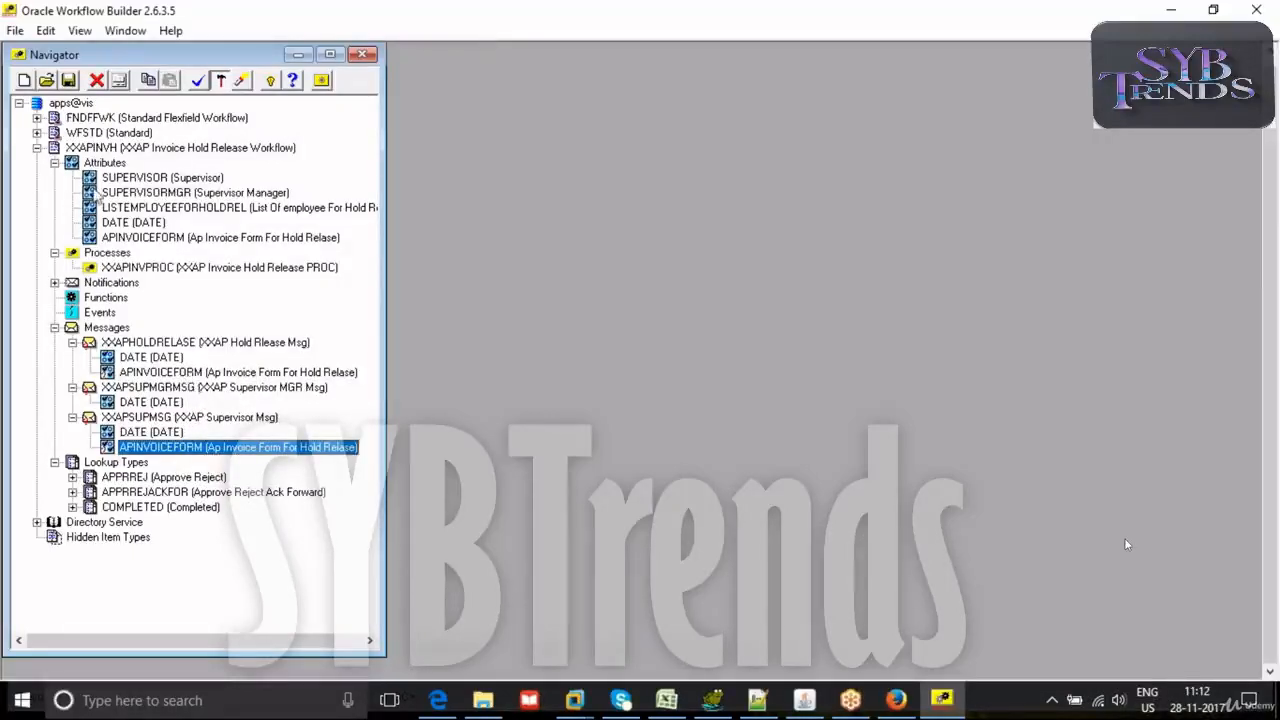
- Save the design as the workflow file XXAP Invoice Hold Release Workflow in the US folder, replacing the existing file
left_click(15, 30)
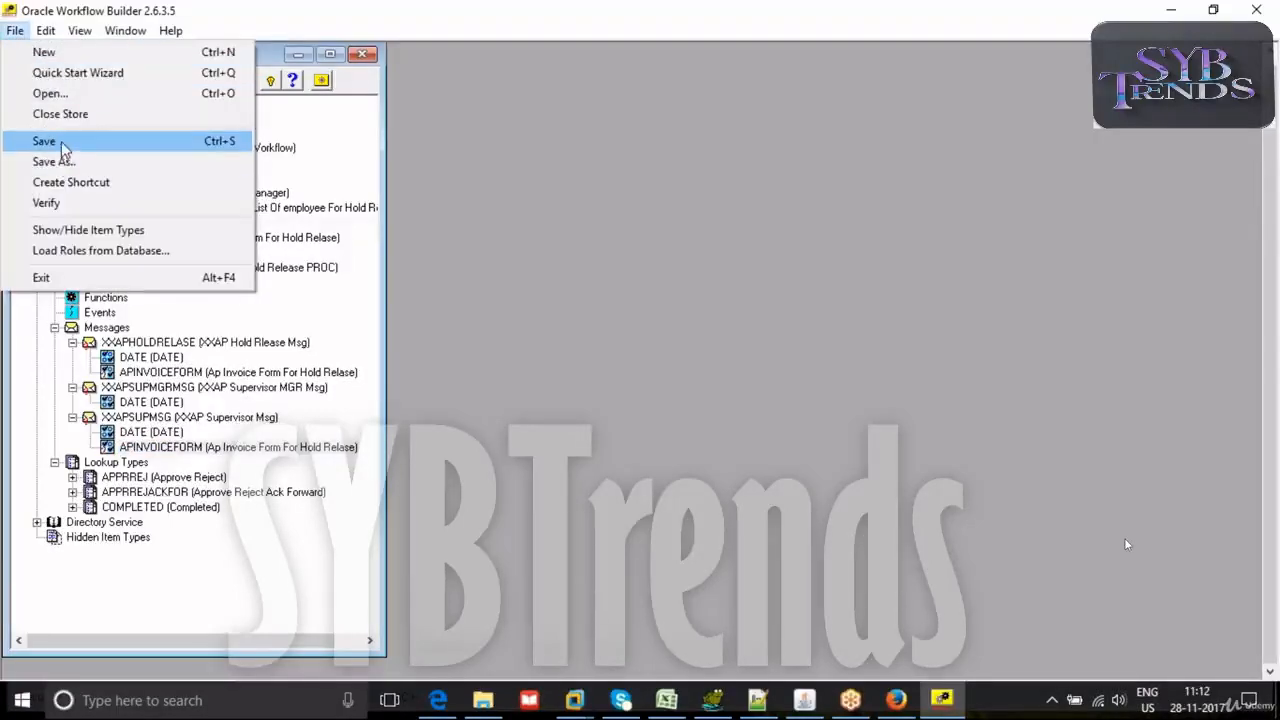
left_click(60, 161)
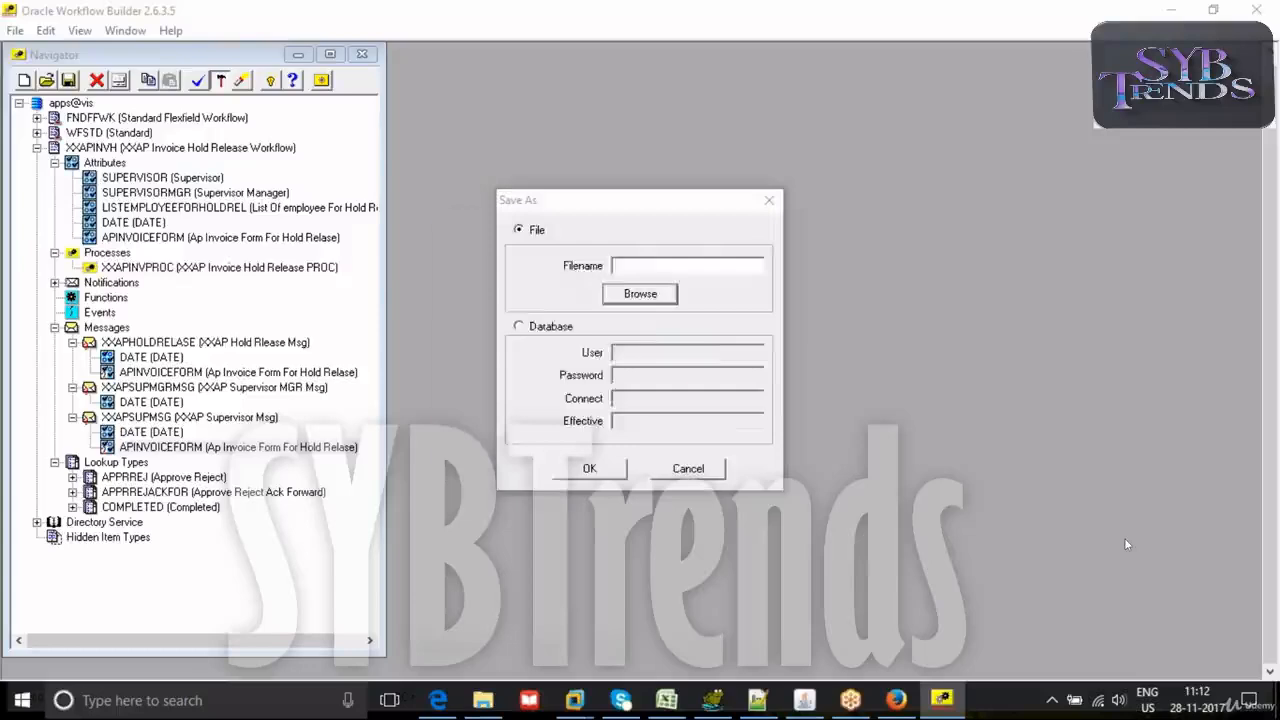
left_click(640, 294)
left_click(552, 373)
key("x")
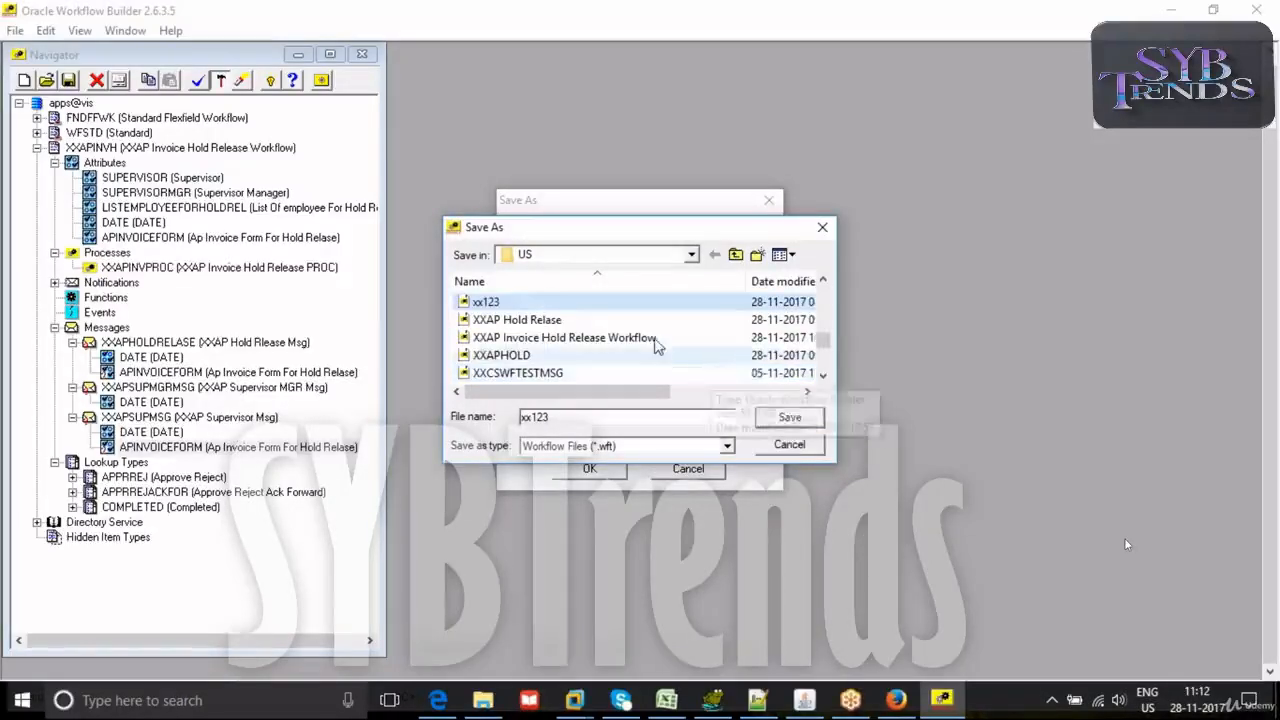
left_click(639, 339)
left_click(786, 418)
left_click(592, 469)
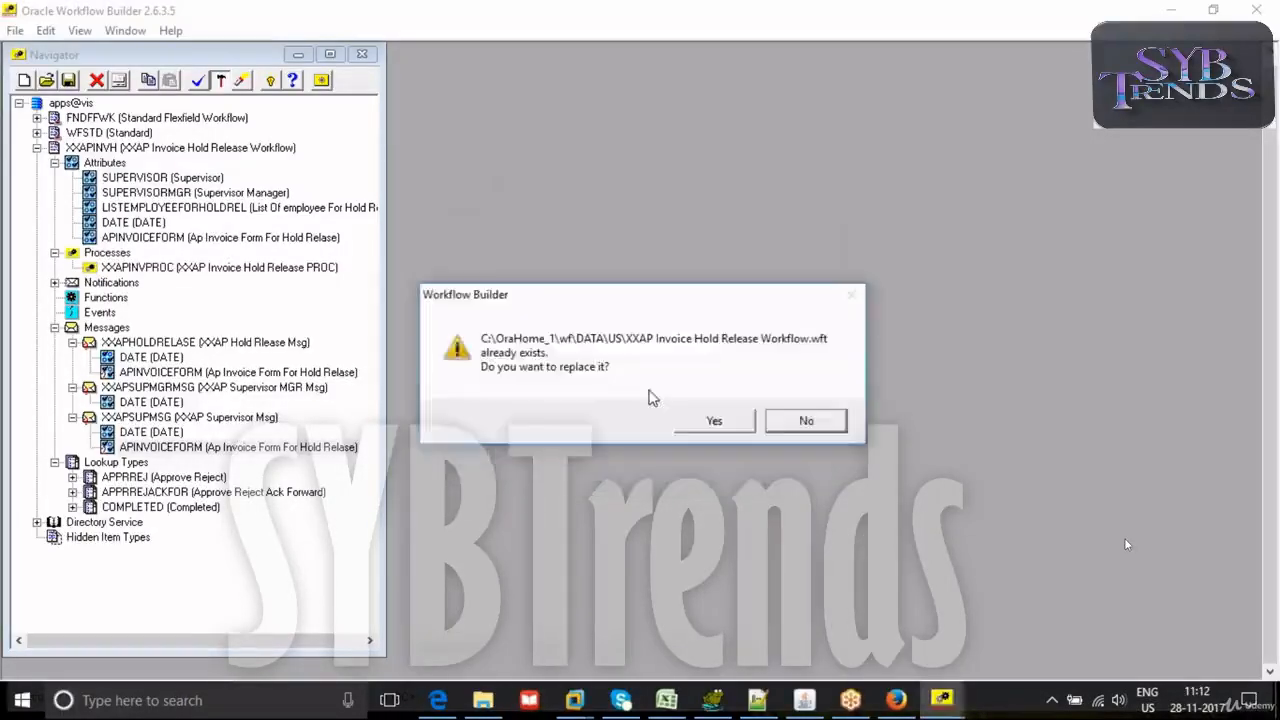
left_click(722, 424)
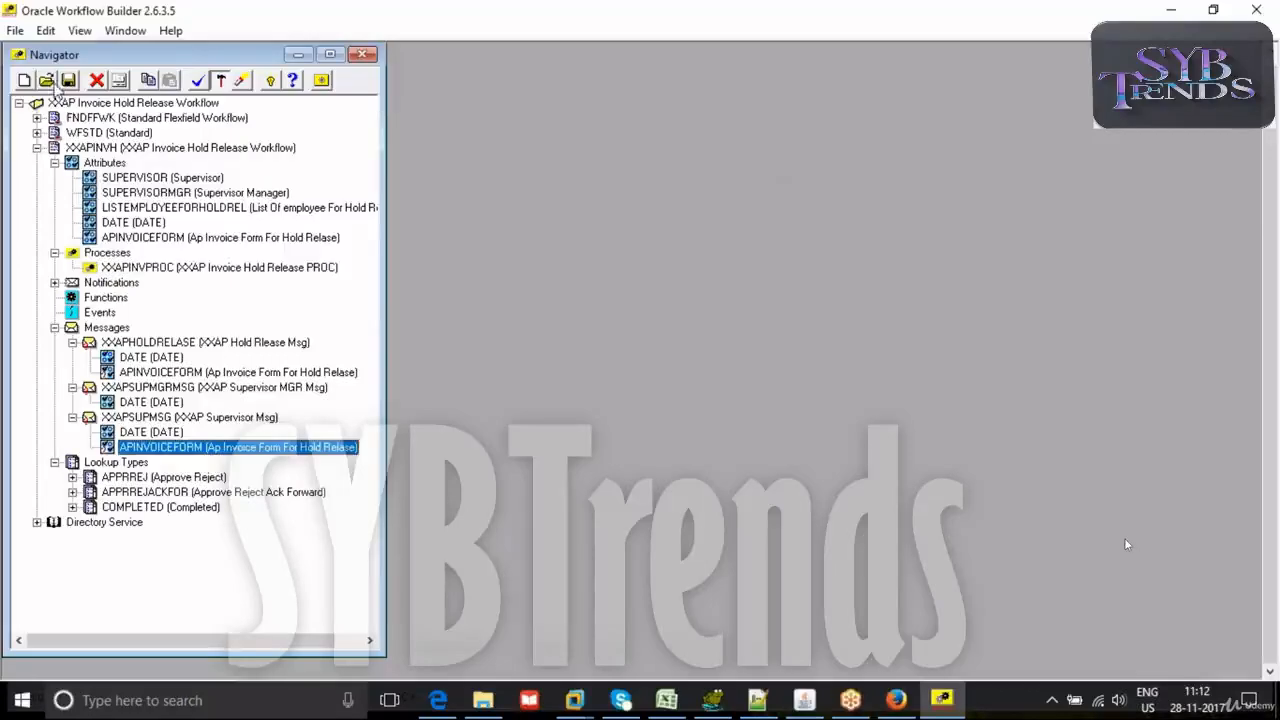
- Save the workflow to the database with connect string vis, entering the database user and password
left_click(15, 30)
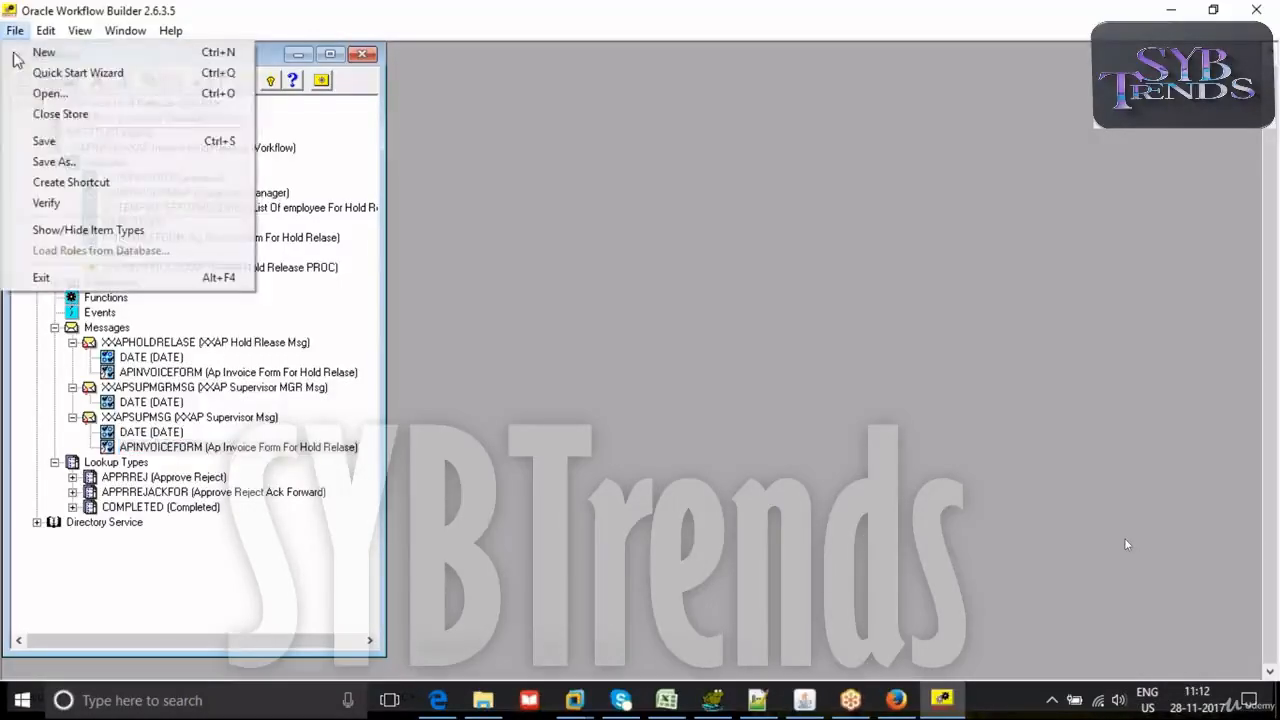
left_click(55, 165)
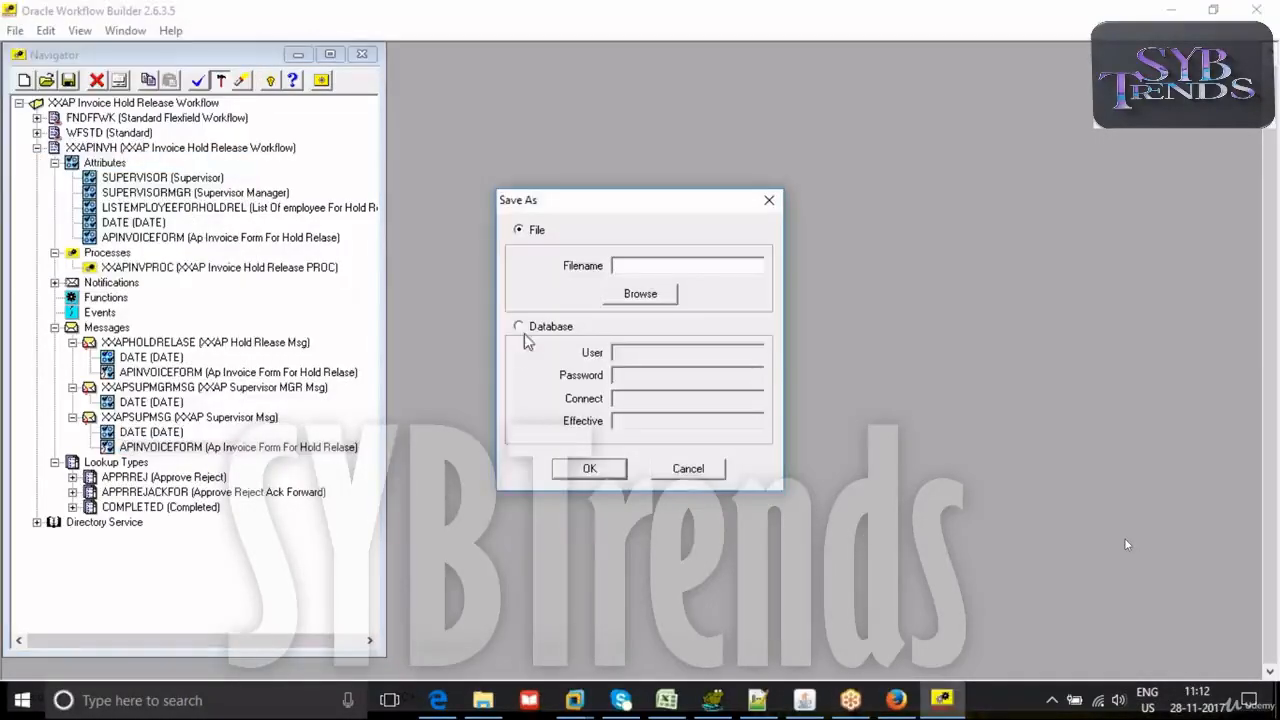
left_click(518, 326)
type("apps")
key("Tab")
type("apps")
key("Tab")
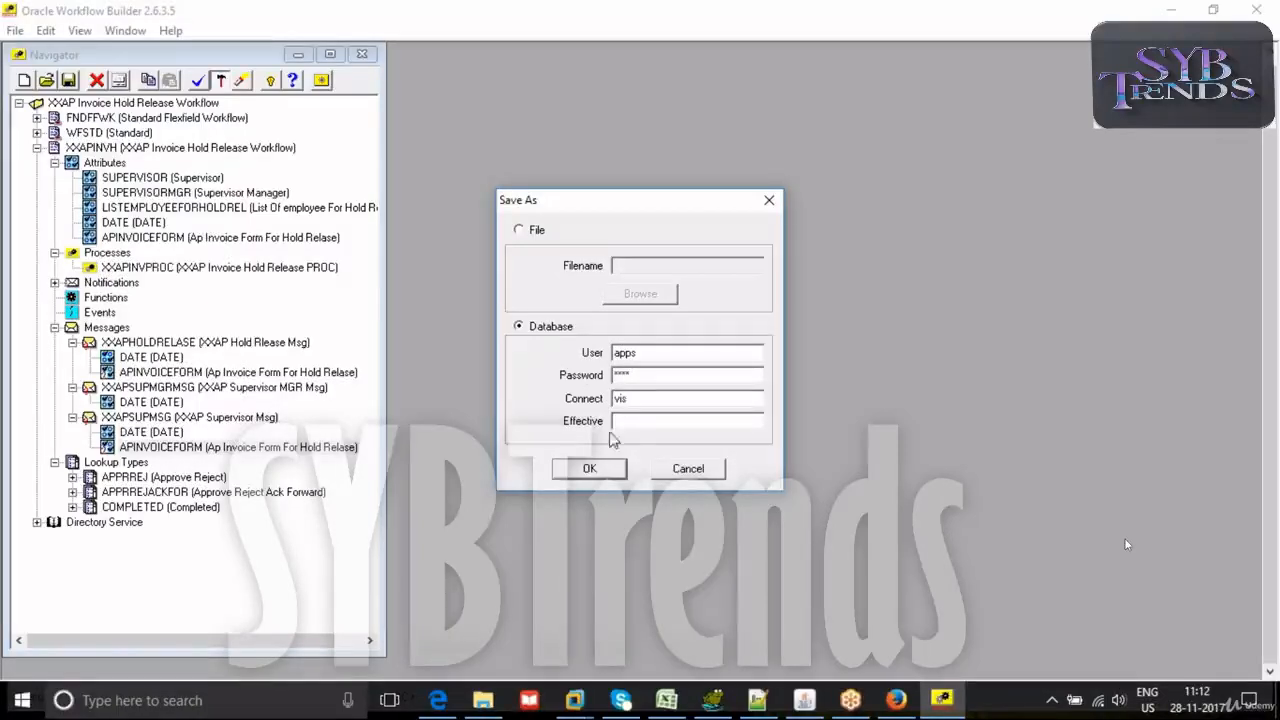
left_click(589, 468)
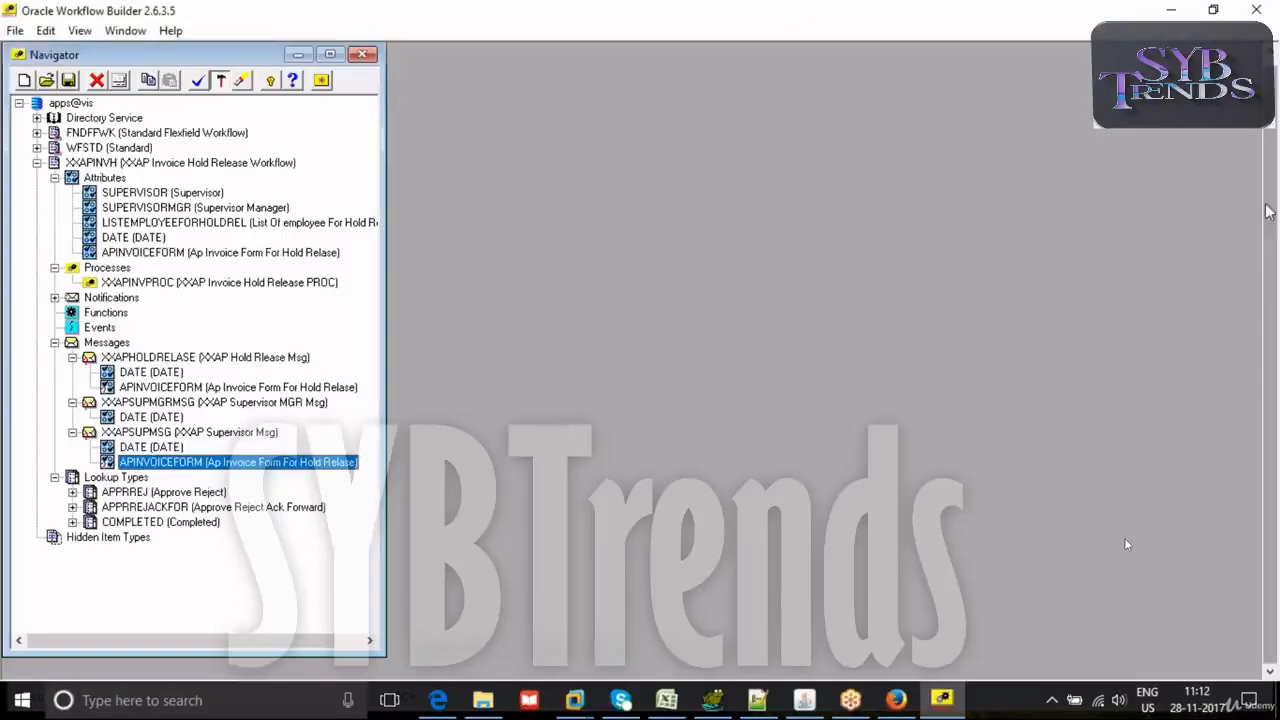
- Check which roles are available as the default value of the SUPERVISOR attribute, then close its properties
key("alt+Tab")
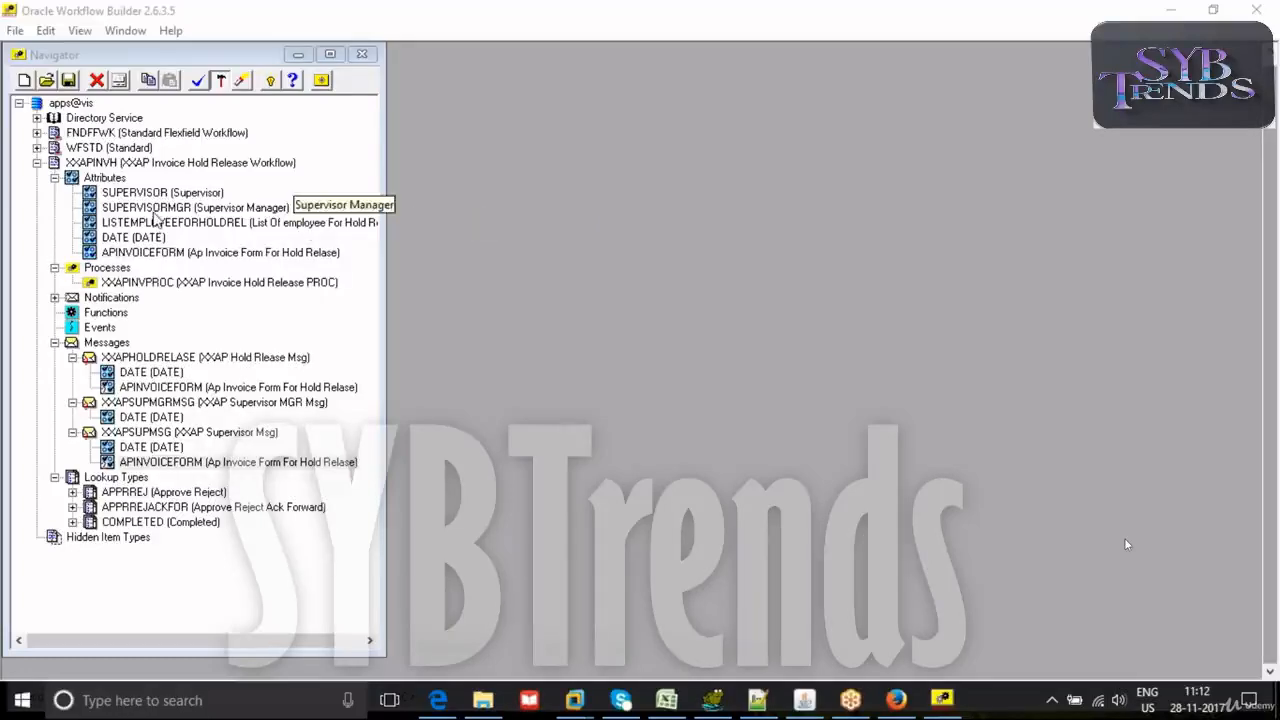
double_click(200, 192)
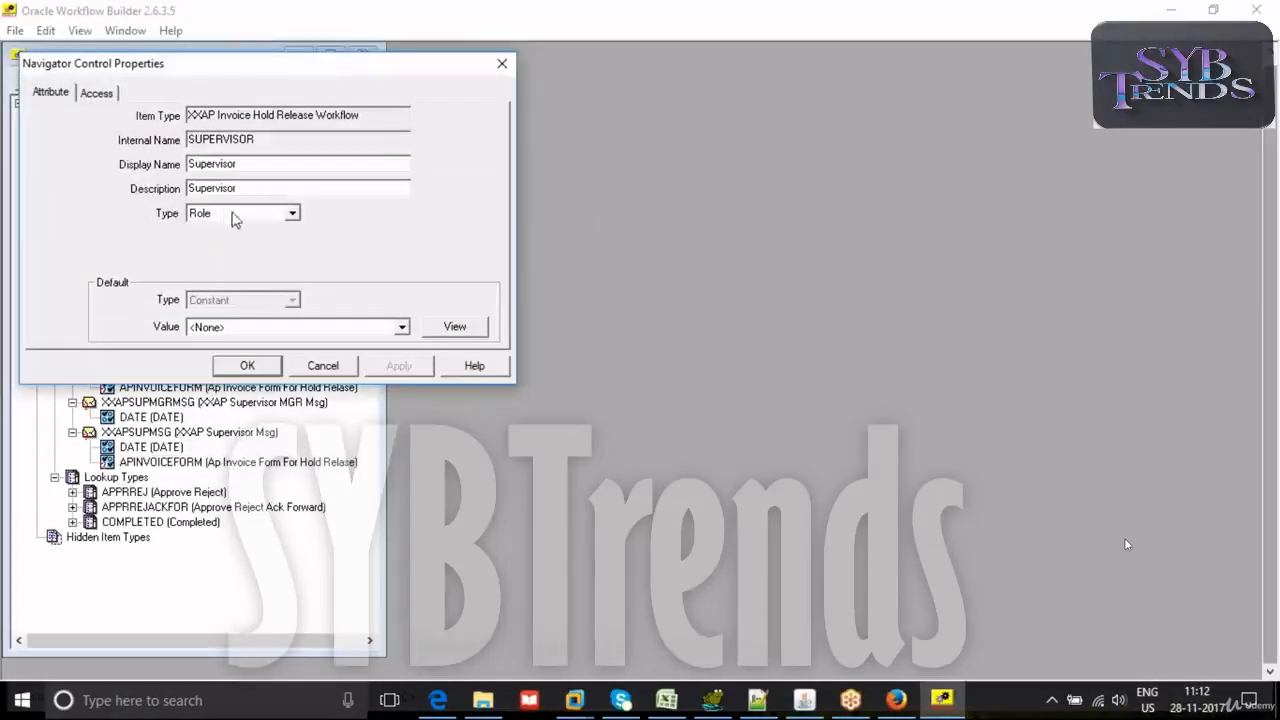
left_click(238, 333)
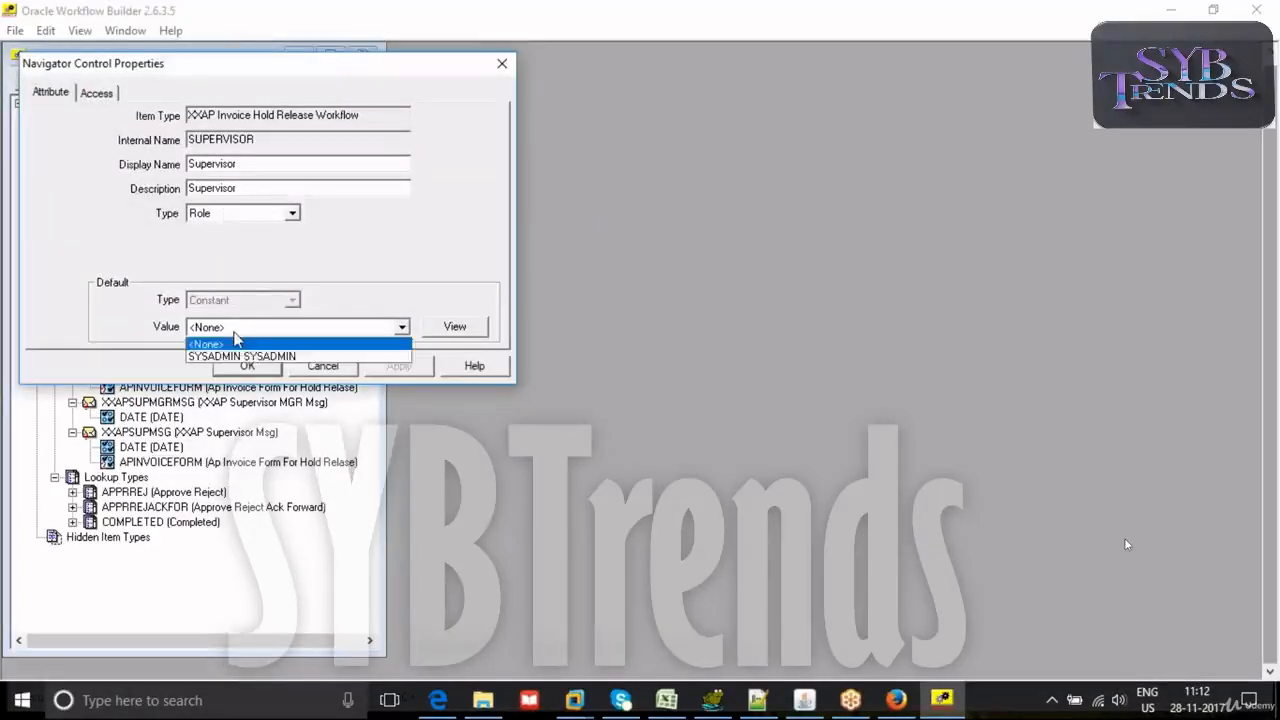
left_click(327, 373)
left_click(327, 373)
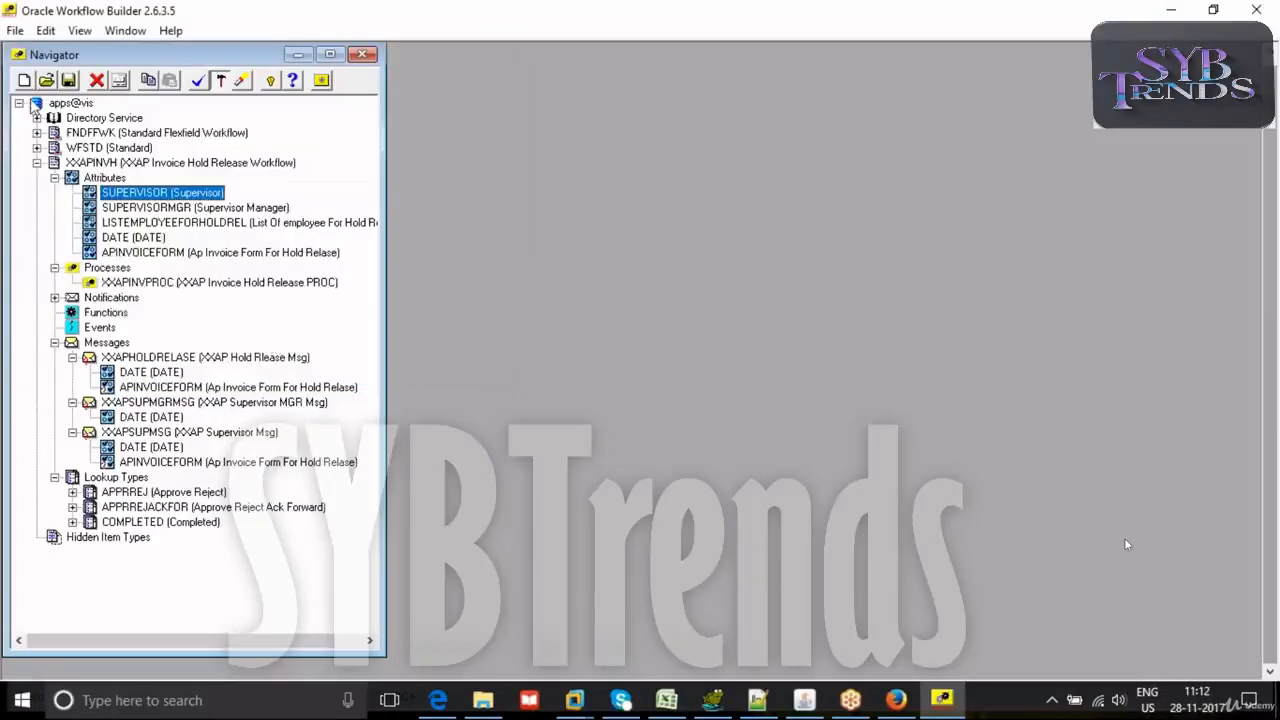
- Search the database roles for XXAP% and load XXAPINVOICEMGRLIST and XXAPINVOICESUPMGRLIST
left_click(15, 30)
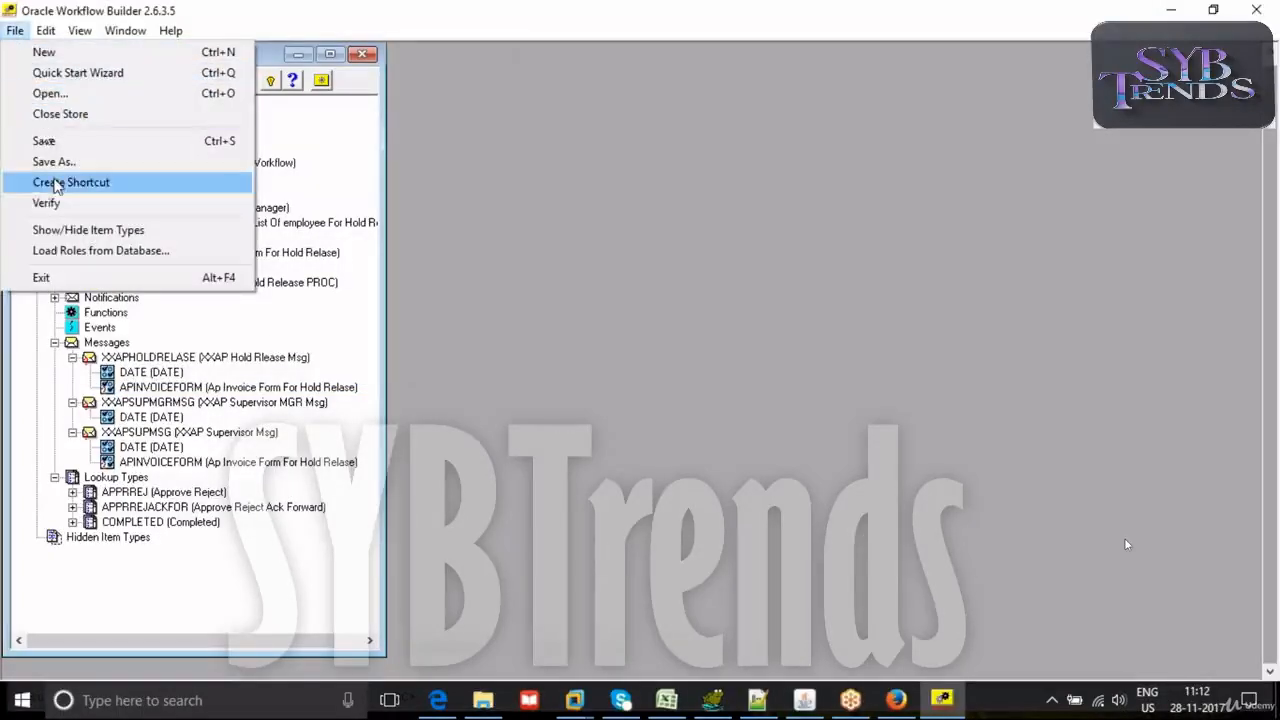
left_click(57, 251)
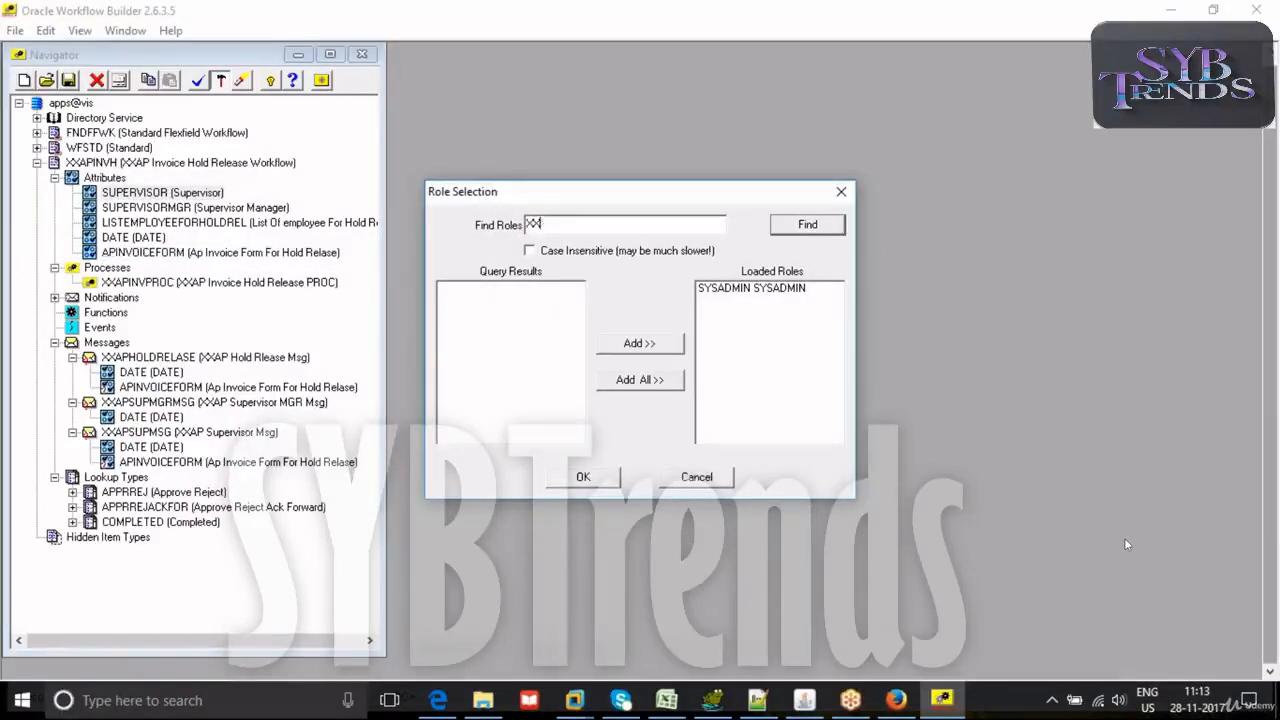
type("P%")
left_click(808, 225)
left_click(532, 288)
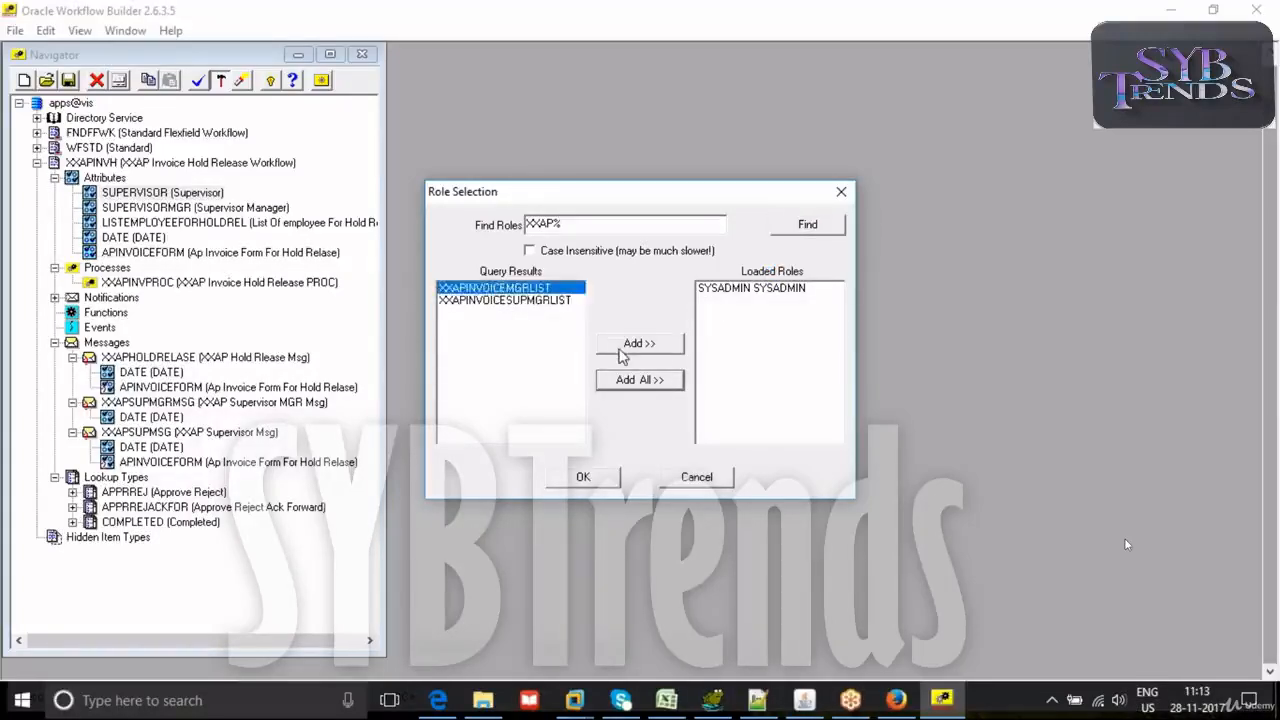
left_click(633, 388)
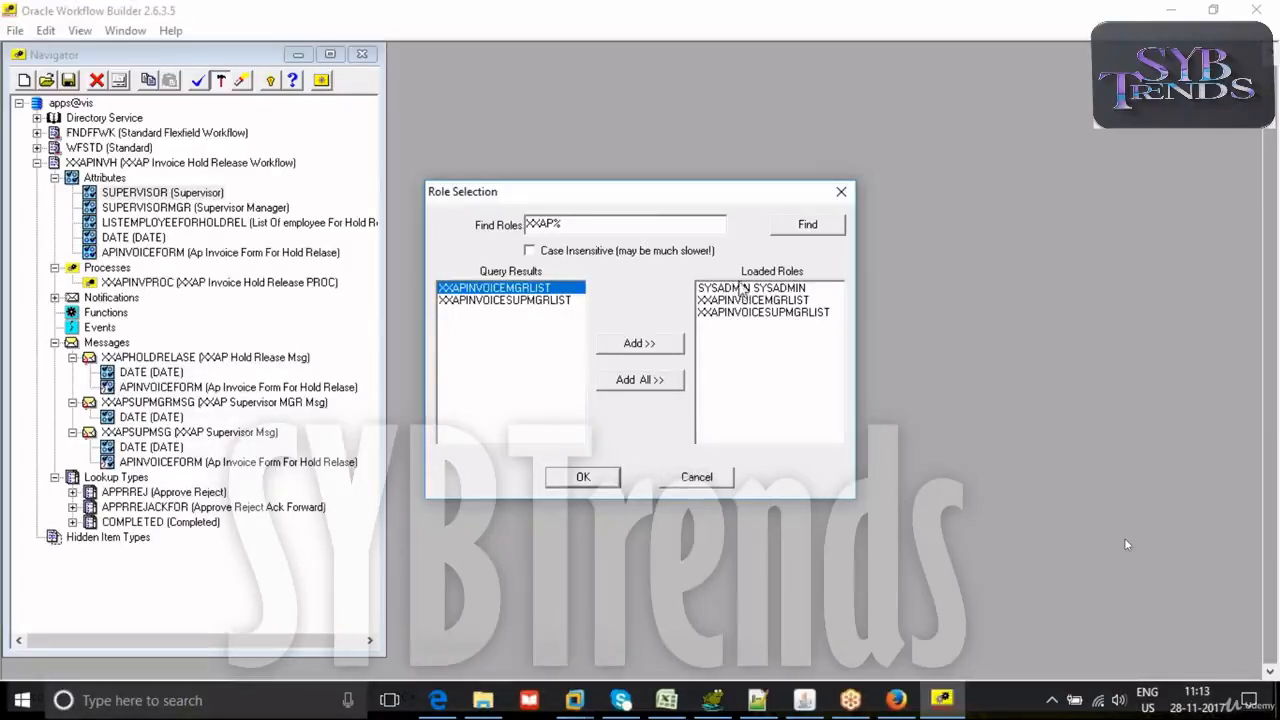
left_click(590, 481)
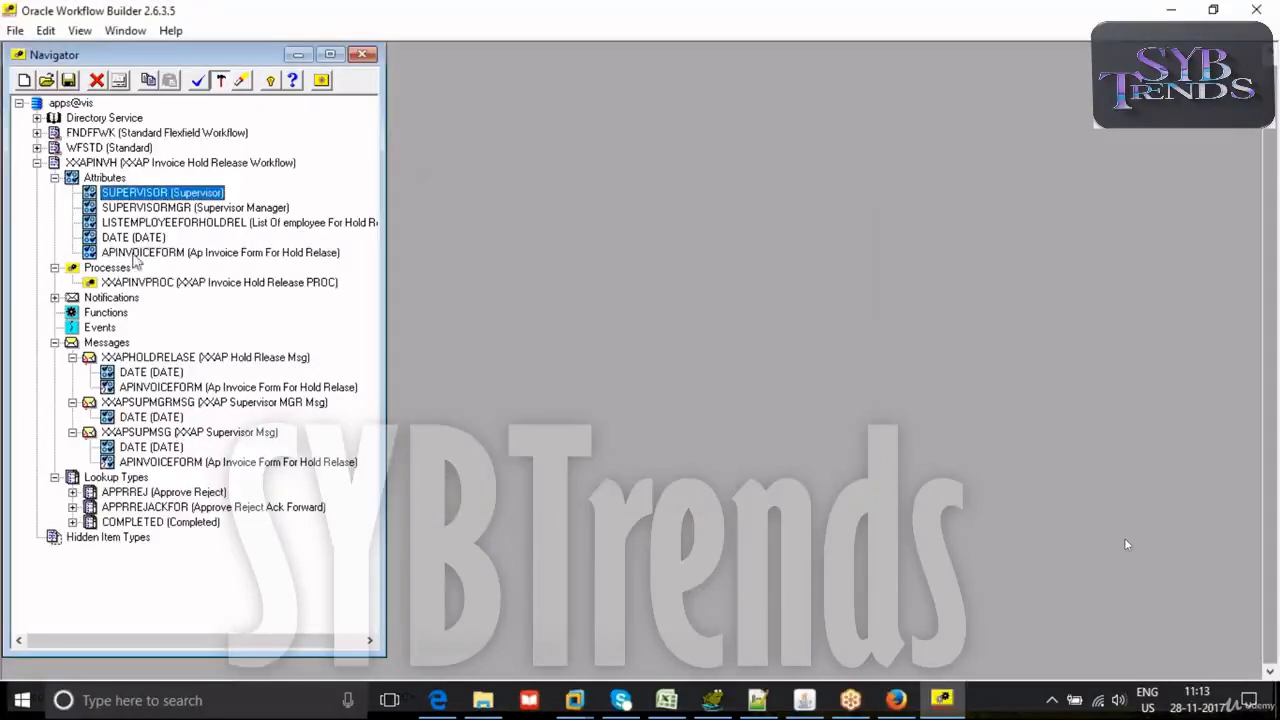
- Set the default value of the SUPERVISOR attribute to the role XXAPINVOICEMGRLIST
double_click(91, 196)
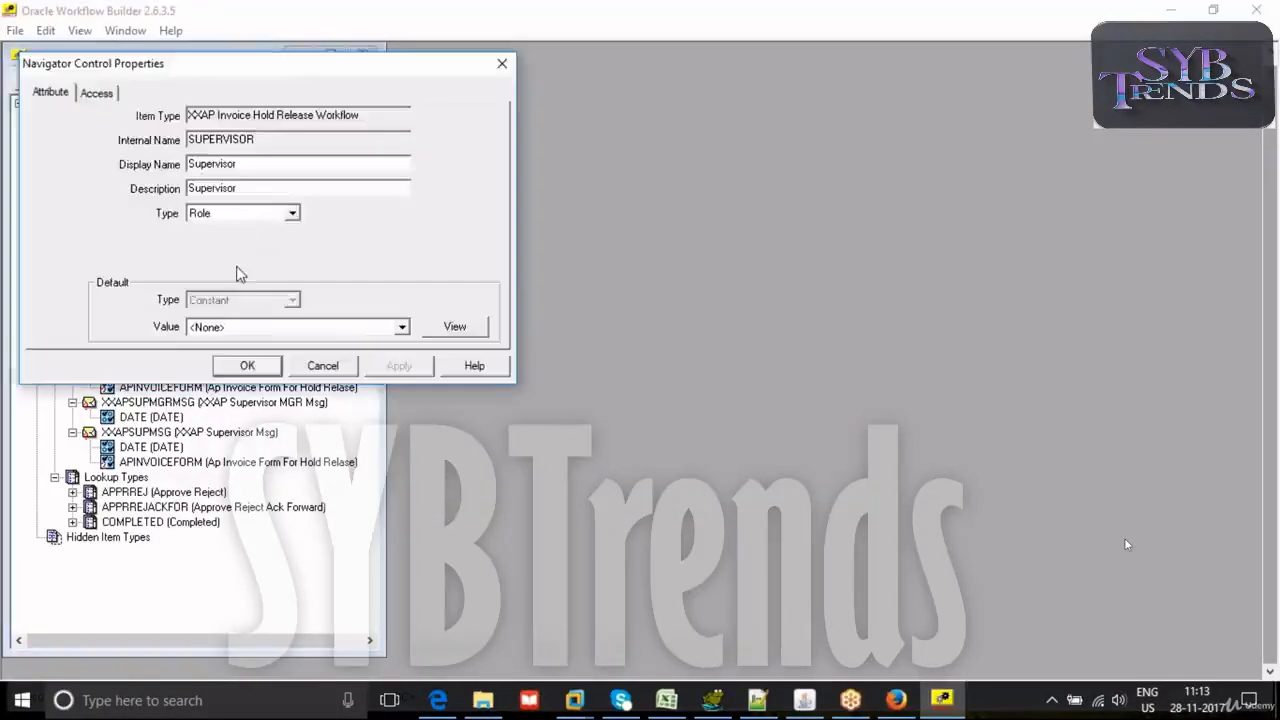
left_click(237, 327)
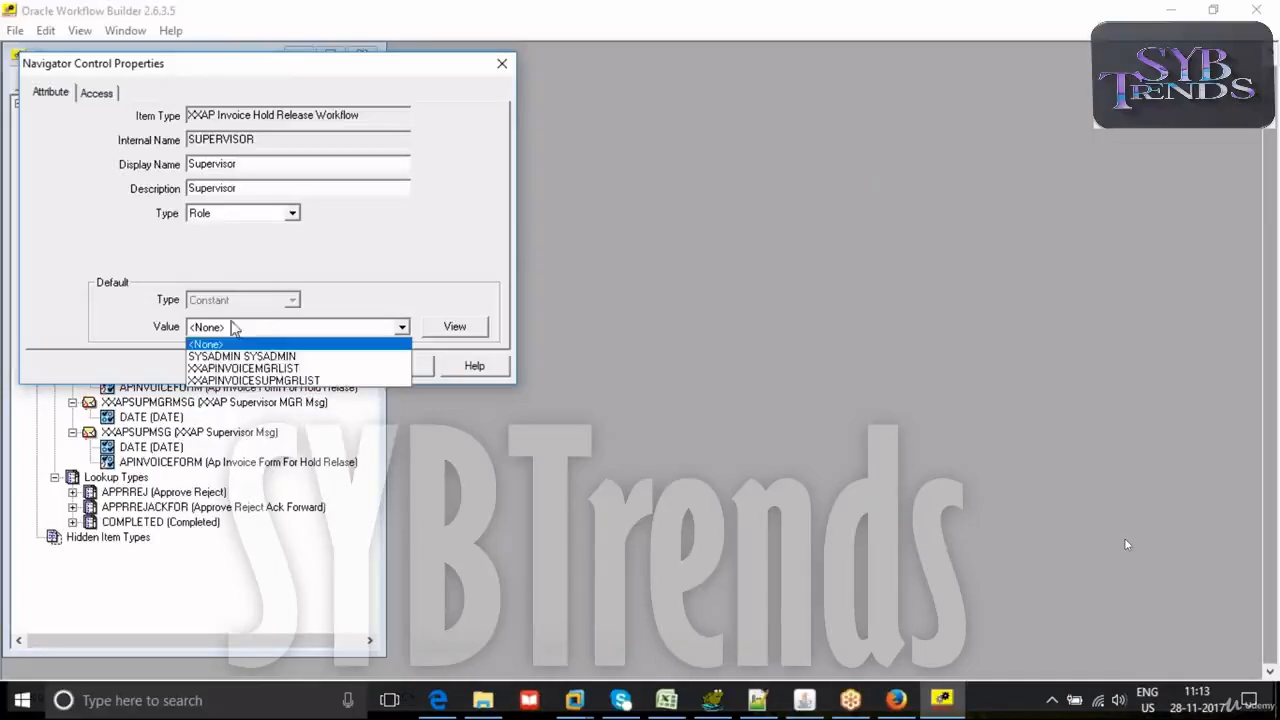
left_click(241, 380)
left_click(400, 365)
left_click(249, 365)
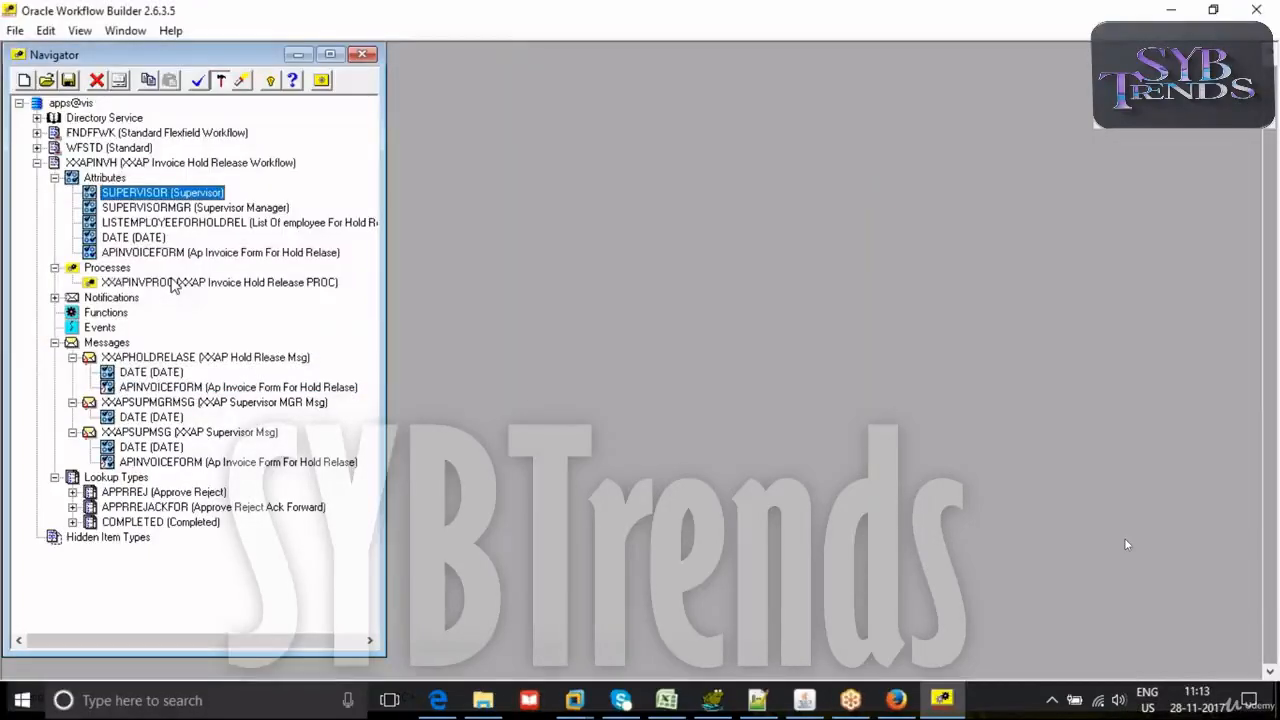
- Set the default value of the SUPERVISORMGR attribute to the role XXAPINVOICESUPMGRLIST
double_click(91, 208)
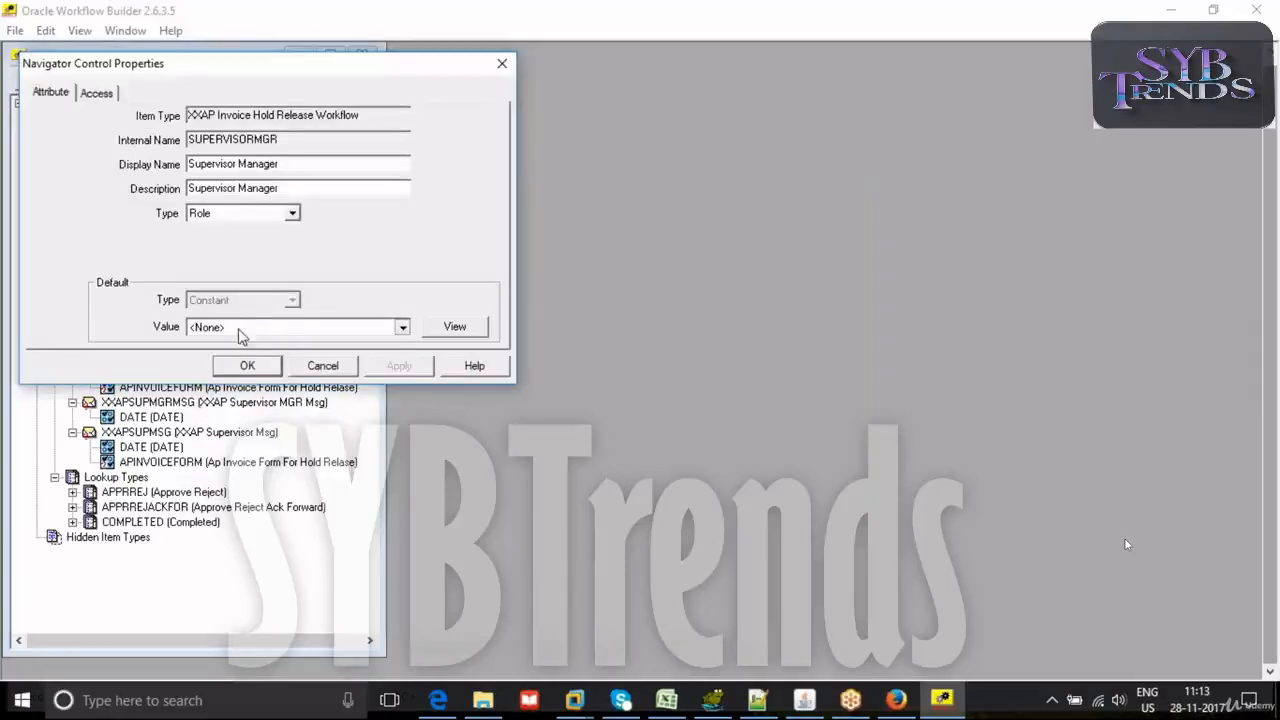
left_click(240, 327)
left_click(330, 368)
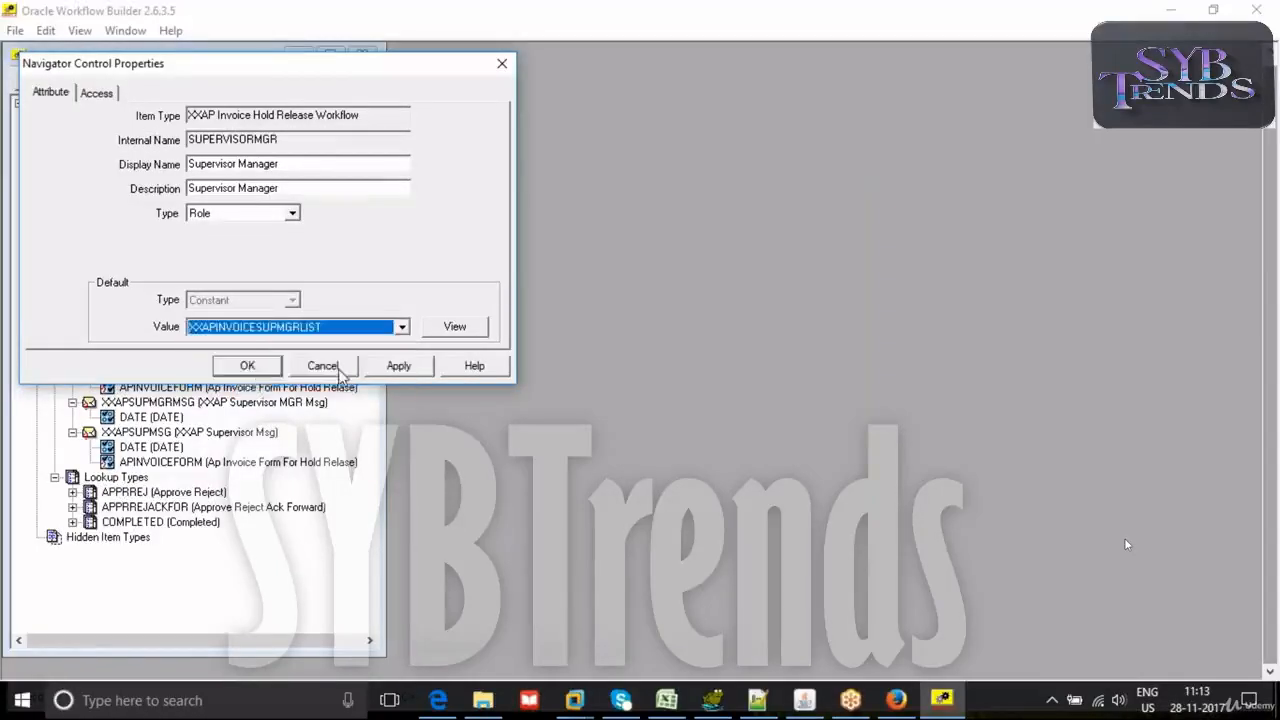
left_click(400, 365)
left_click(247, 365)
- Validate the design and save it again to the vis database, entering the database user and password
left_click(198, 80)
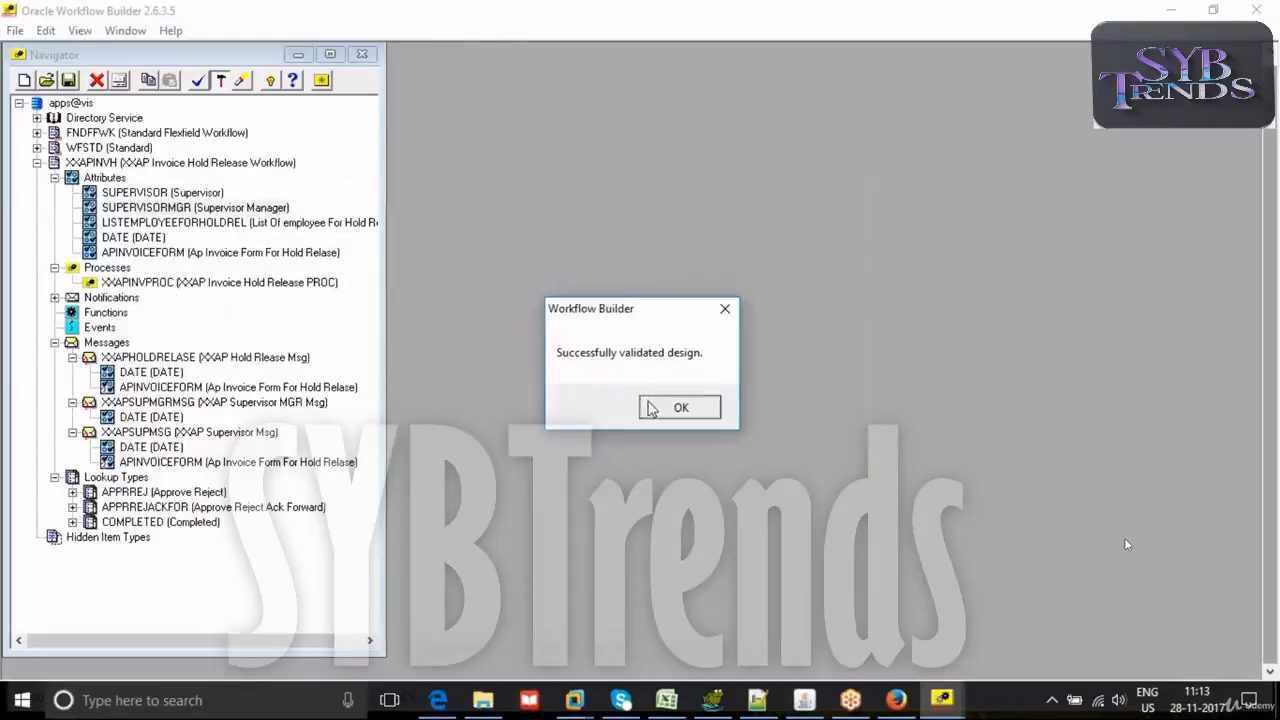
left_click(652, 407)
left_click(15, 30)
left_click(75, 162)
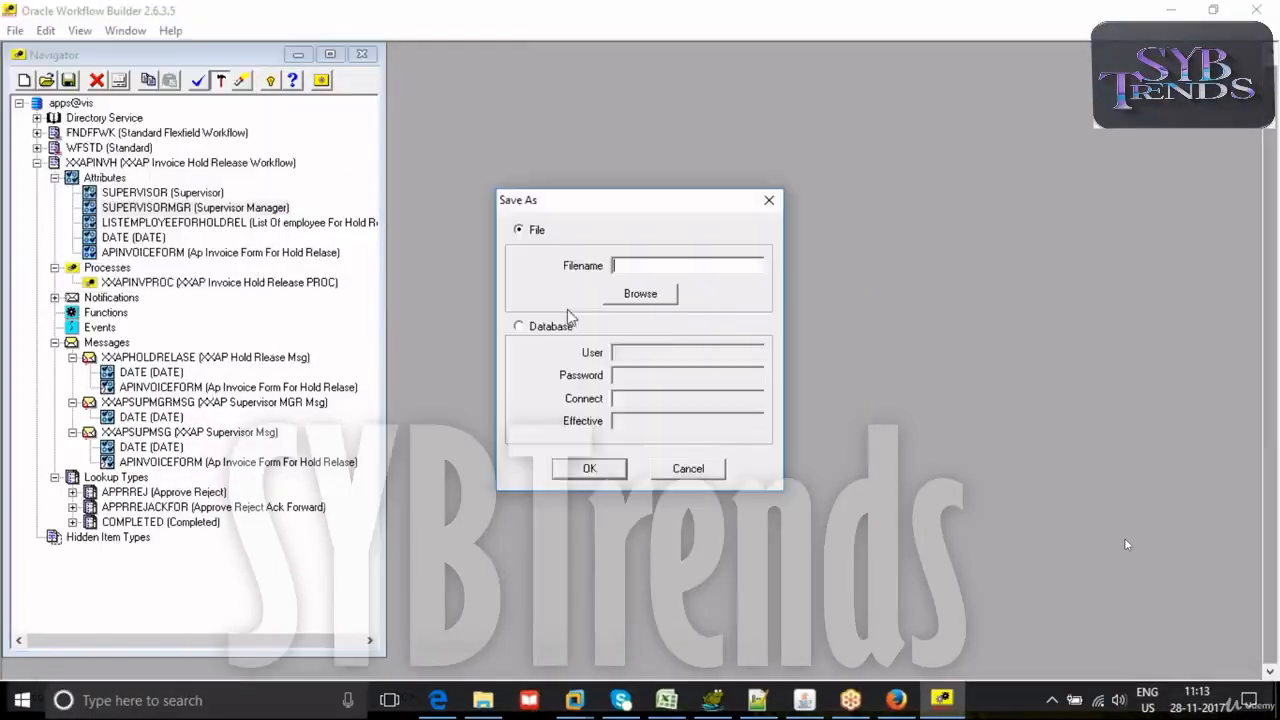
left_click(548, 327)
type("apps")
key("Tab")
type("vis")
left_click(592, 472)
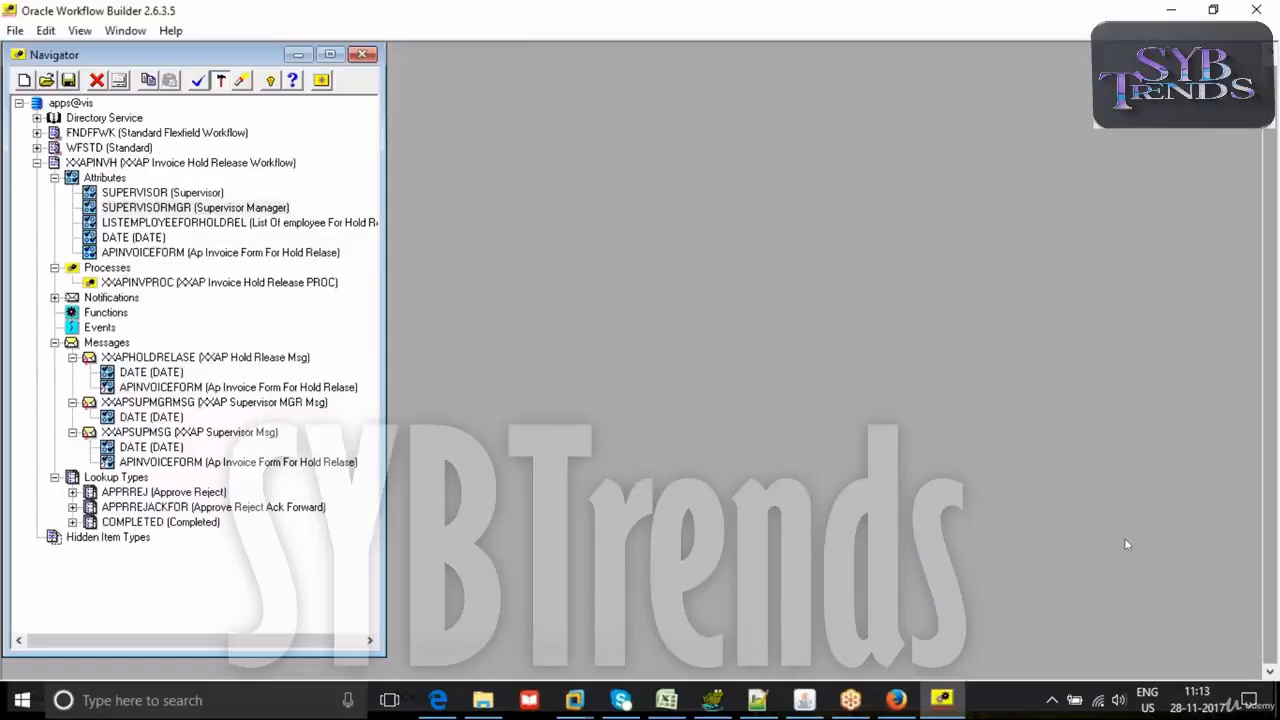
left_click(941, 705)
left_click(941, 705)
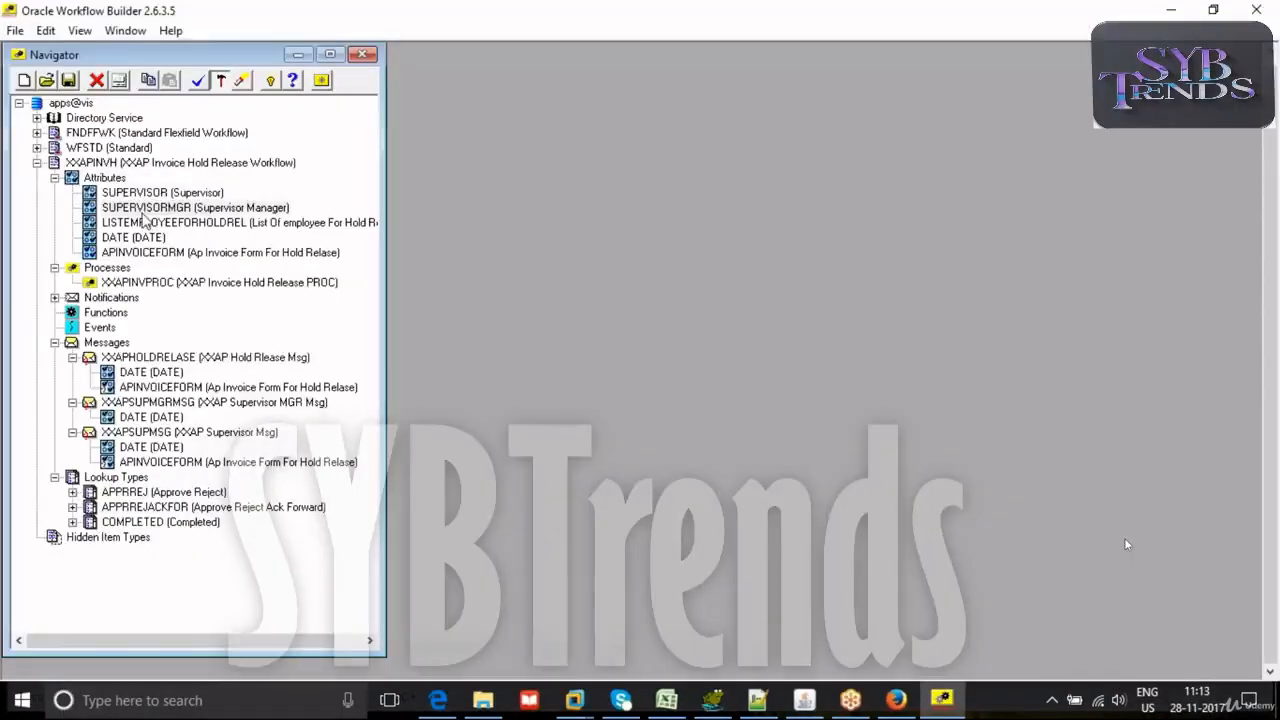
- Open the XXAPINVPROC process diagram and examine its START node and the XXAPINVNOTIF notification
double_click(100, 283)
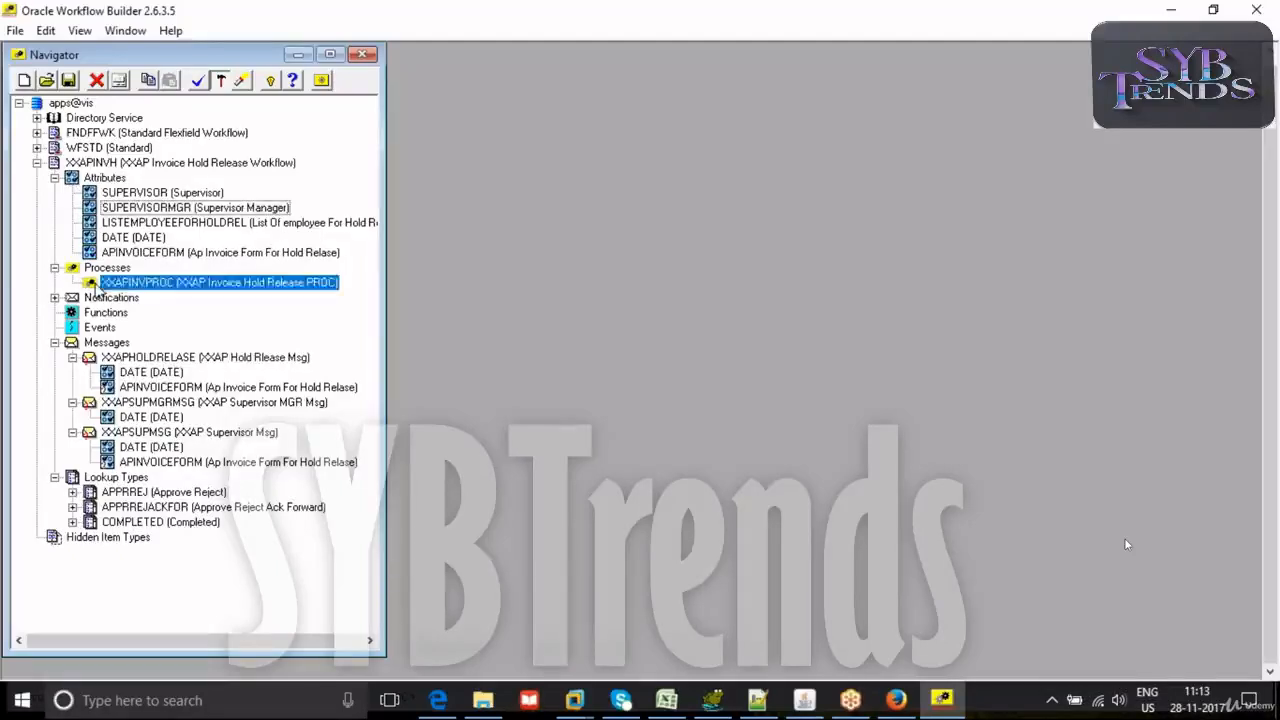
left_click(406, 424)
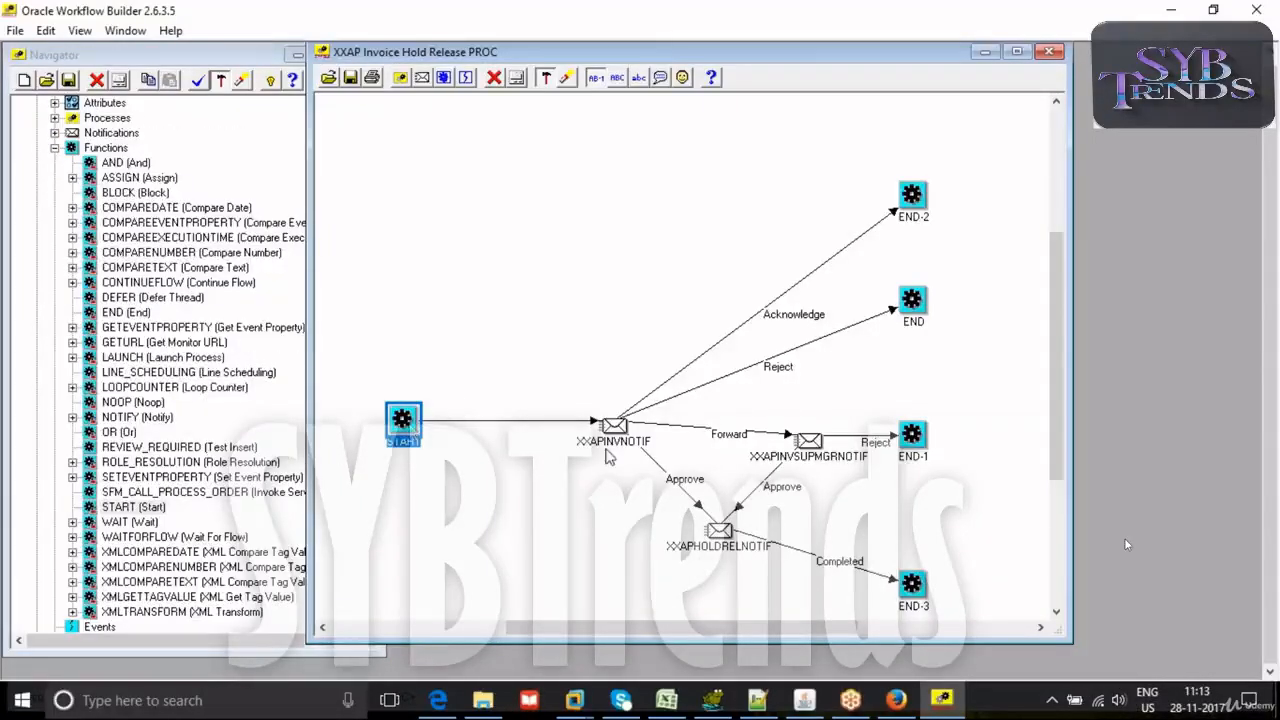
left_click(612, 436)
- Switch to Oracle Applications and compare the users assigned to the global roles XXAPINVOICESUPLIST and XXAPINVOICESUPMGRLIST
left_click(804, 700)
left_click(290, 224)
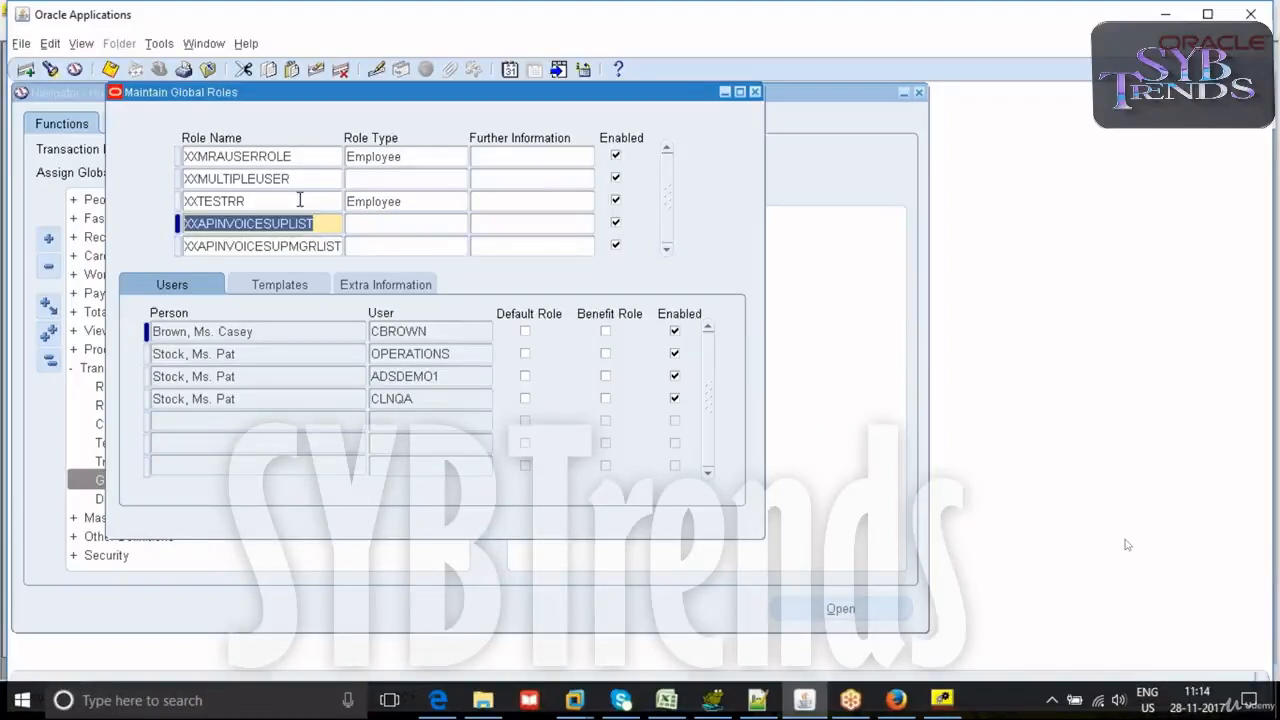
left_click(275, 246)
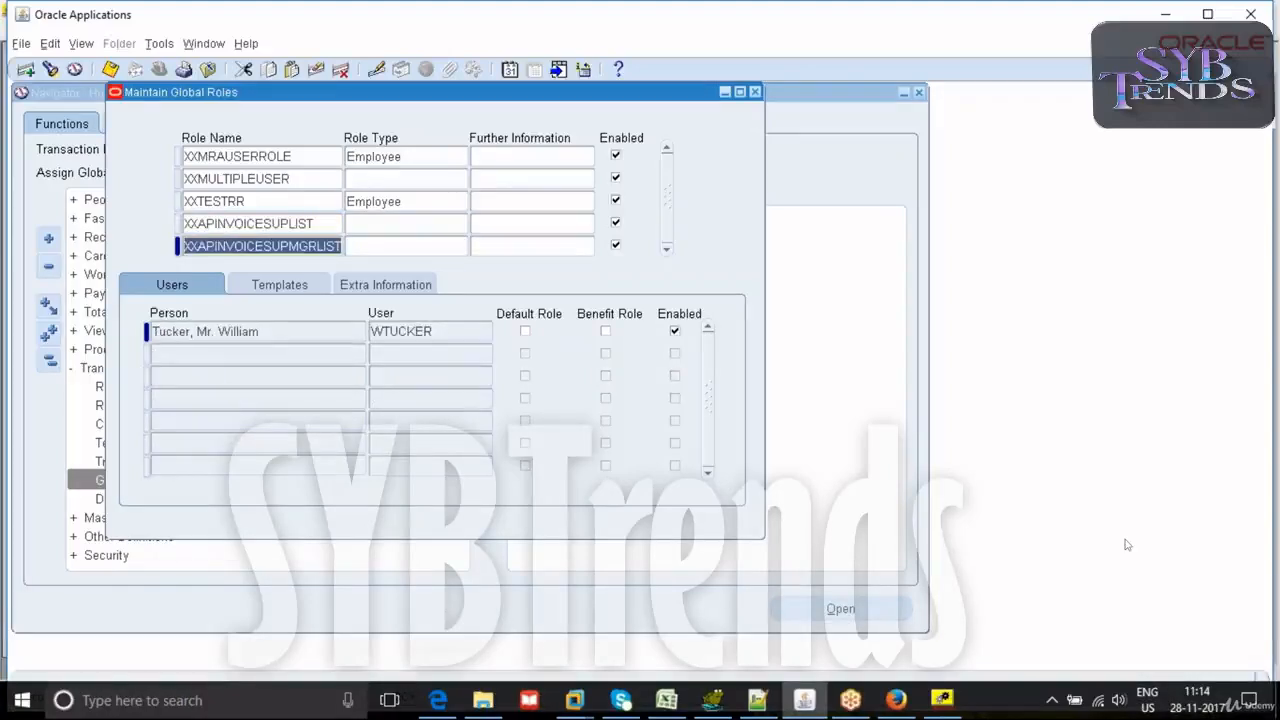
left_click(264, 224)
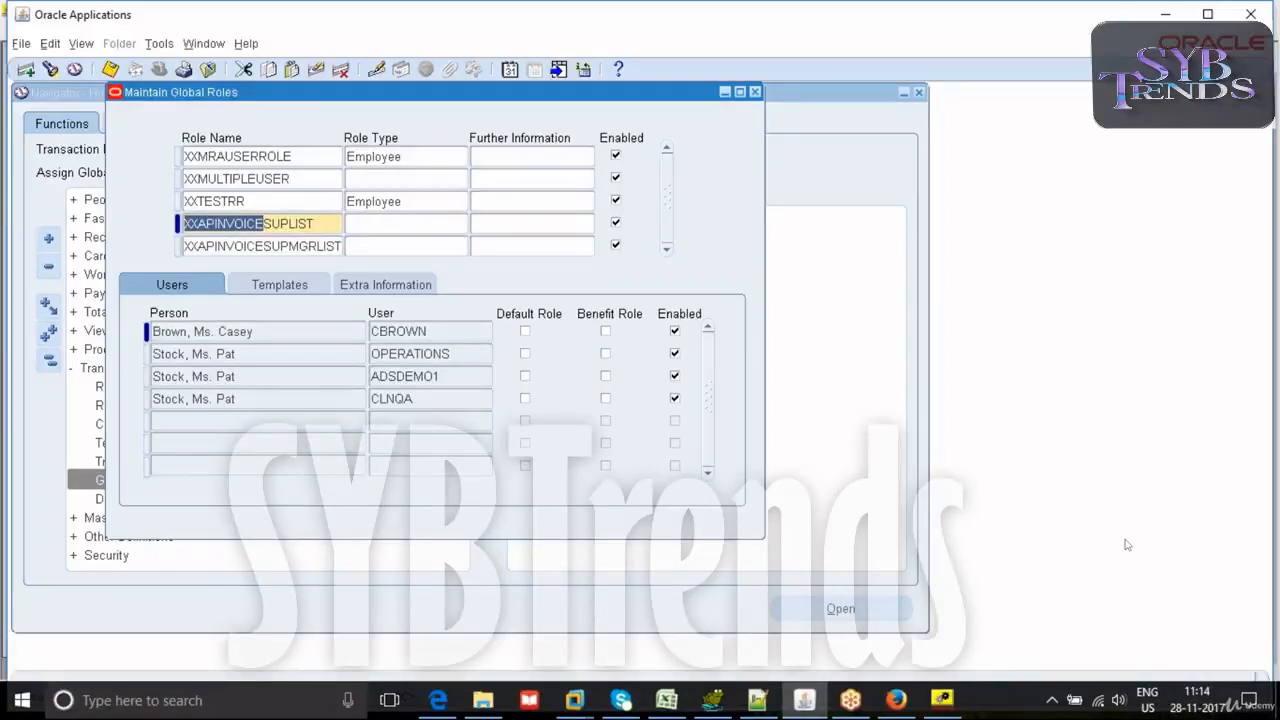
left_click(272, 376)
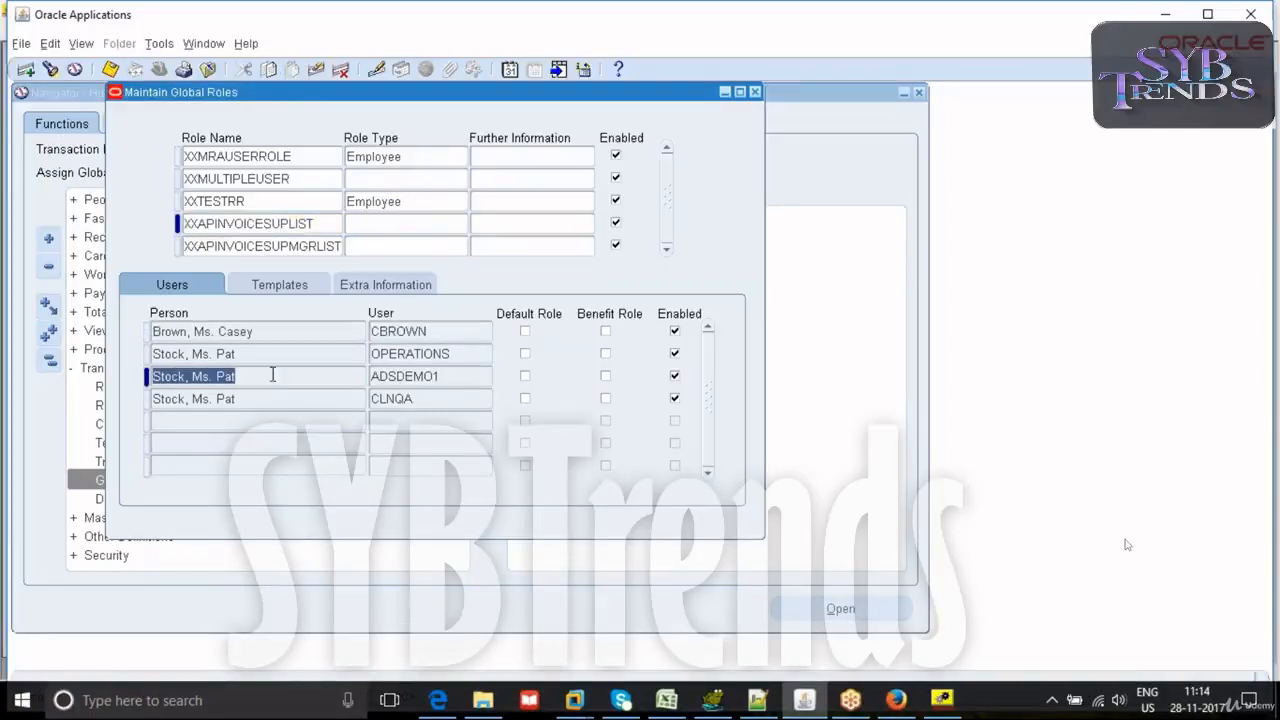
left_click(267, 398)
left_click(266, 355)
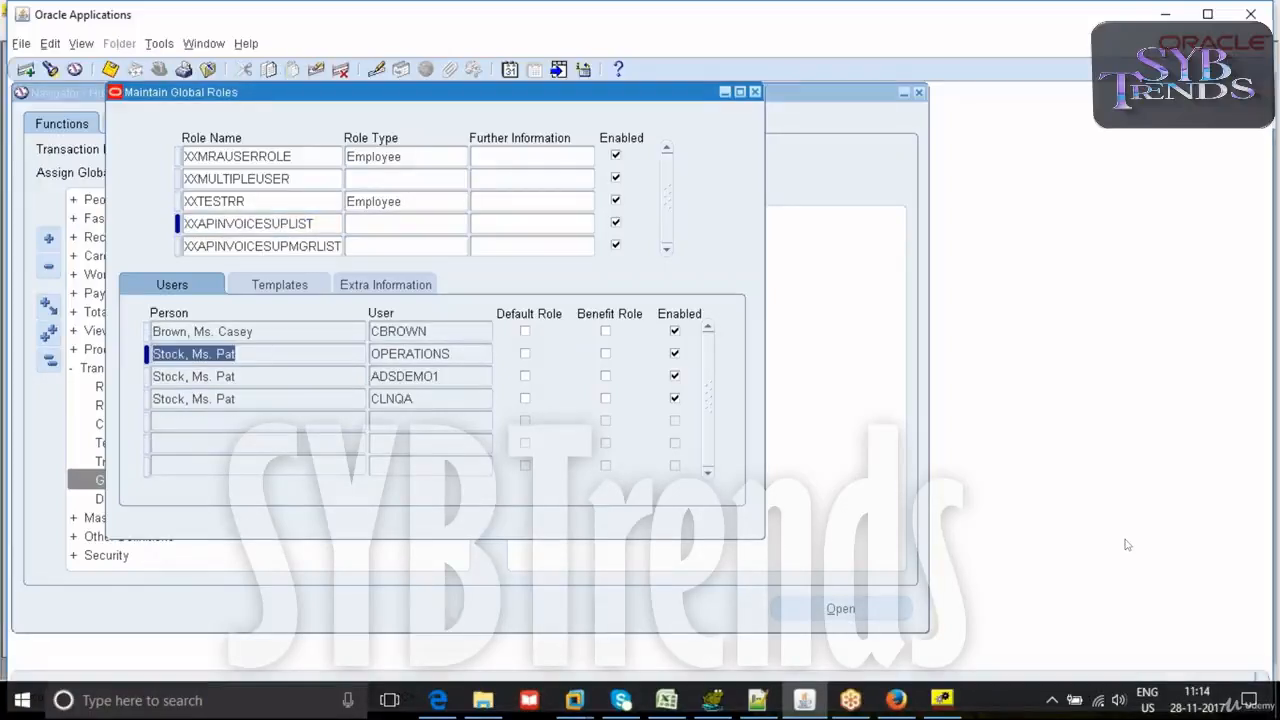
left_click(260, 246)
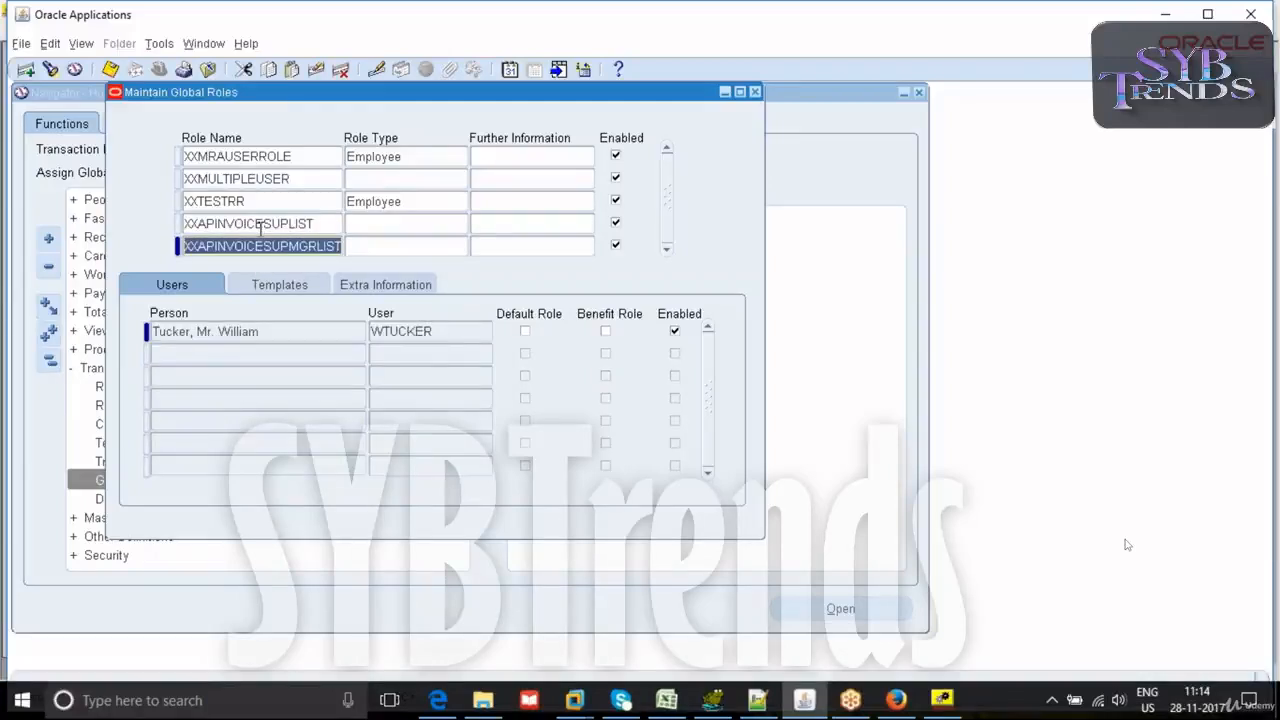
left_click(260, 226)
left_click(259, 247)
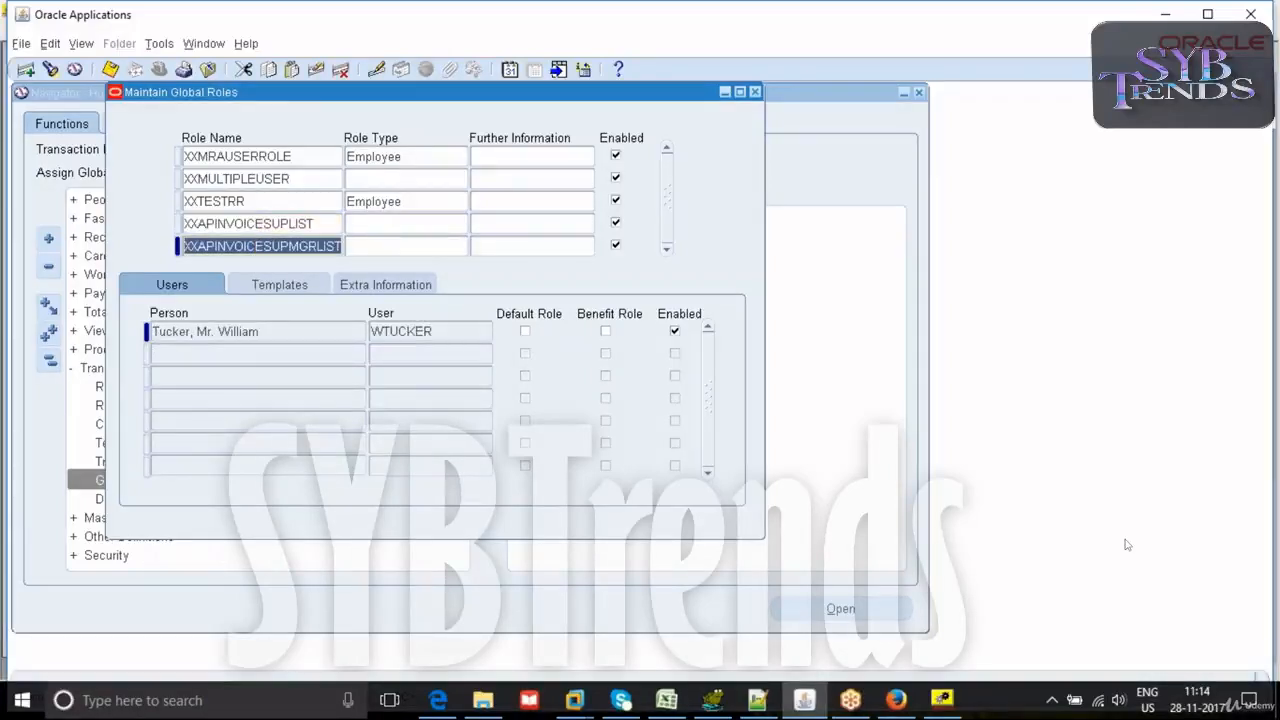
left_click(245, 181)
left_click(252, 223)
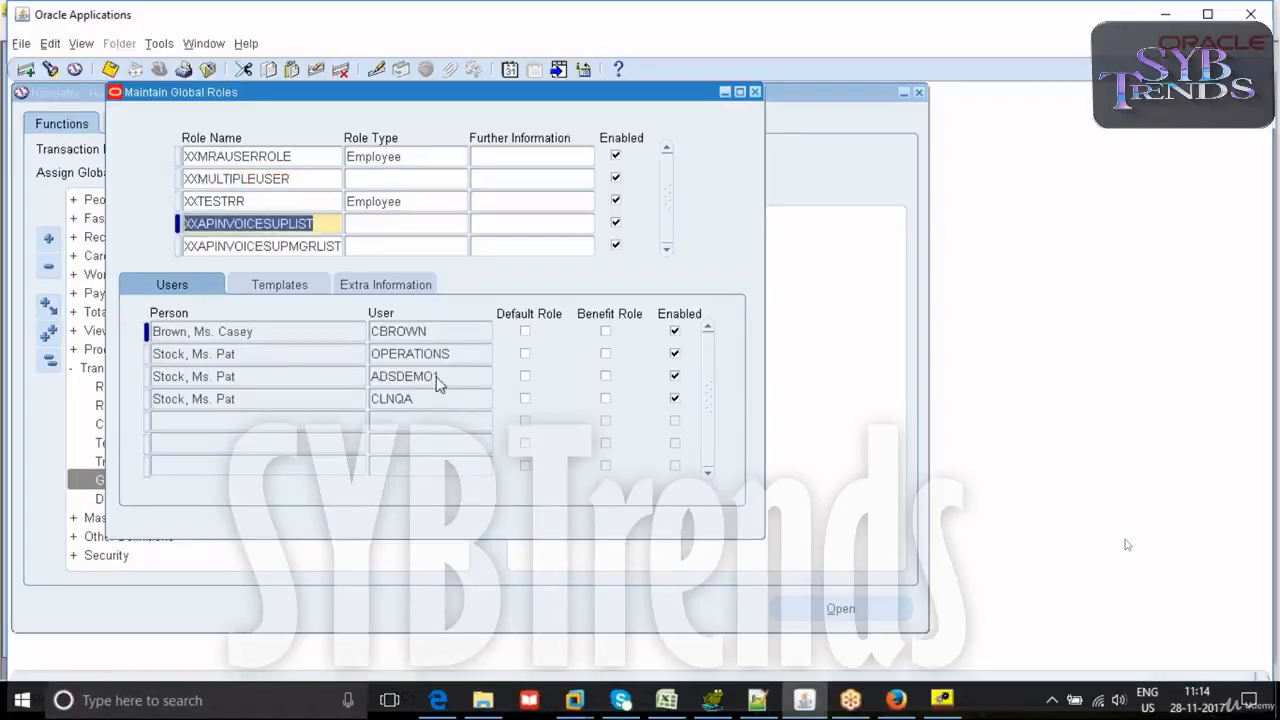
left_click(214, 372)
left_click(238, 355)
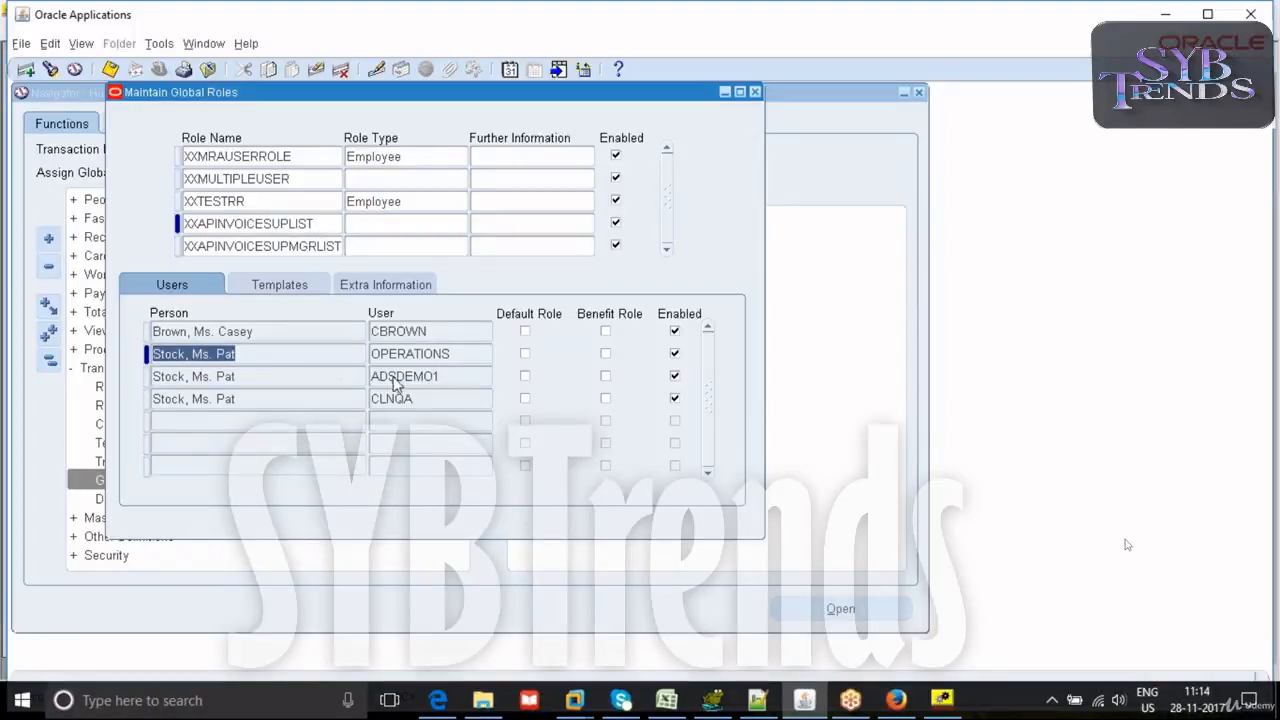
left_click(248, 374)
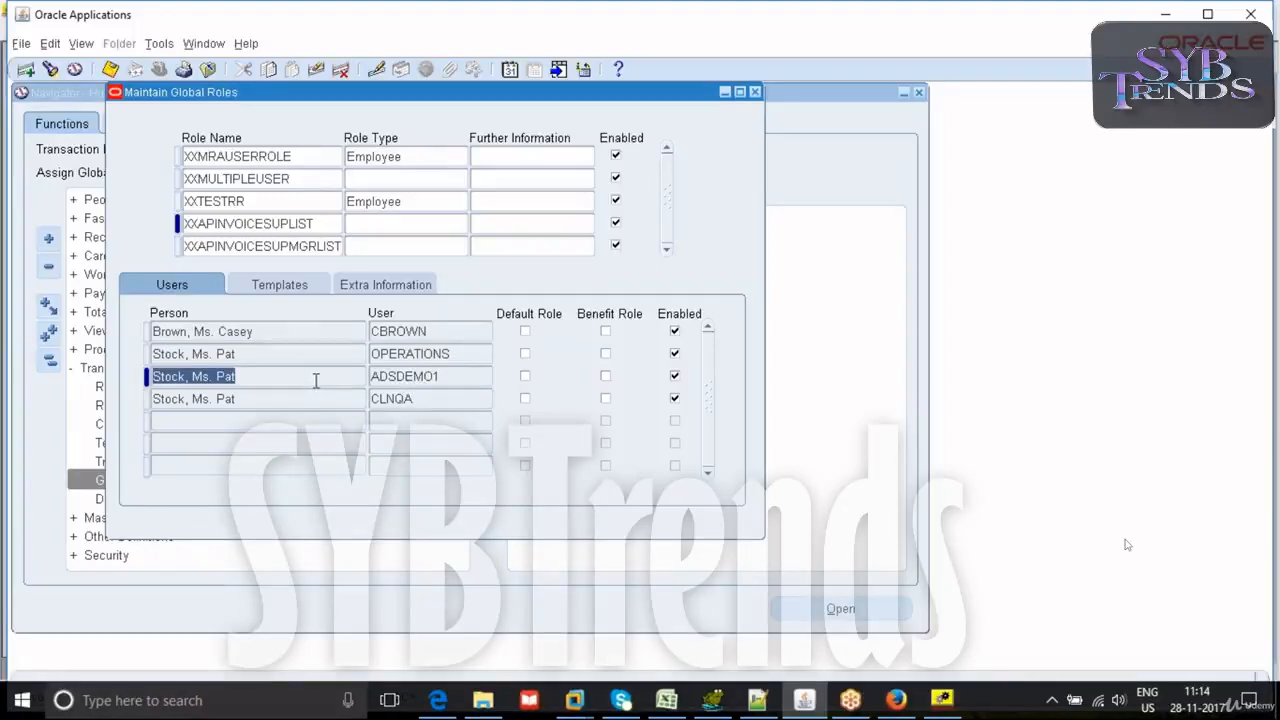
key("Up")
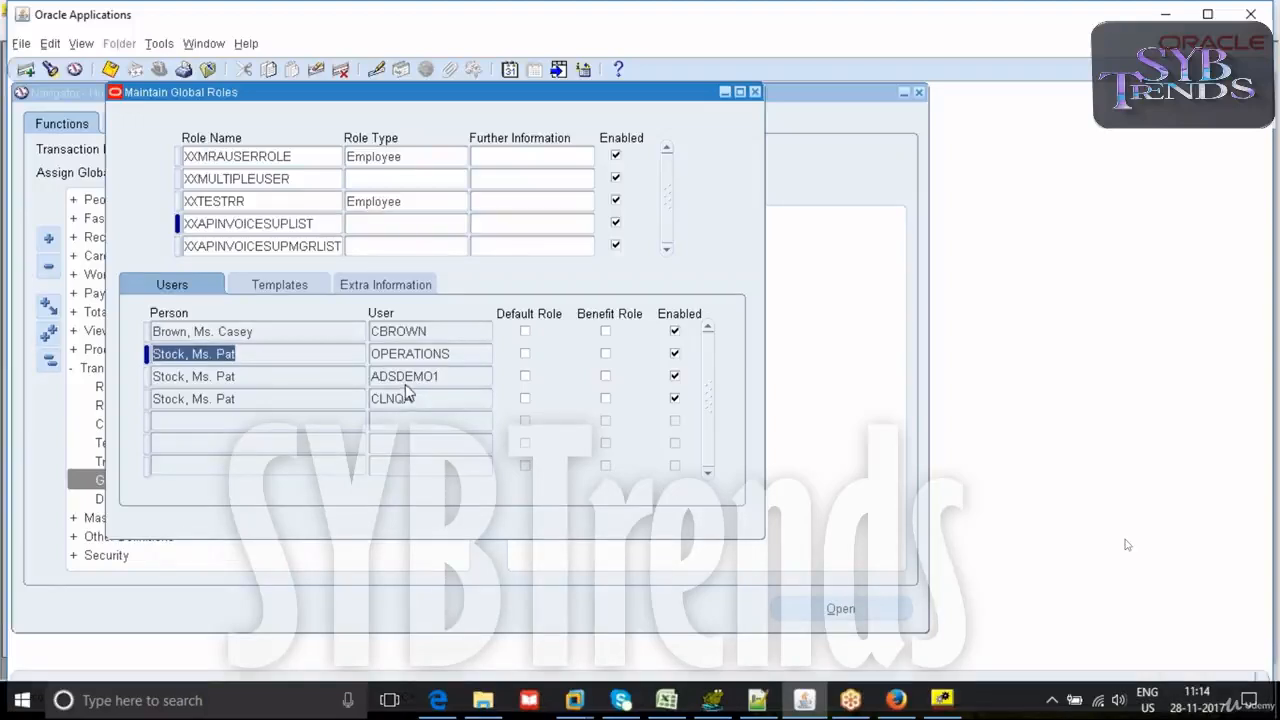
- Disable the ADSDEMO1 user's assignment to XXAPINVOICESUPLIST, re-enable it and save the role
left_click(675, 398)
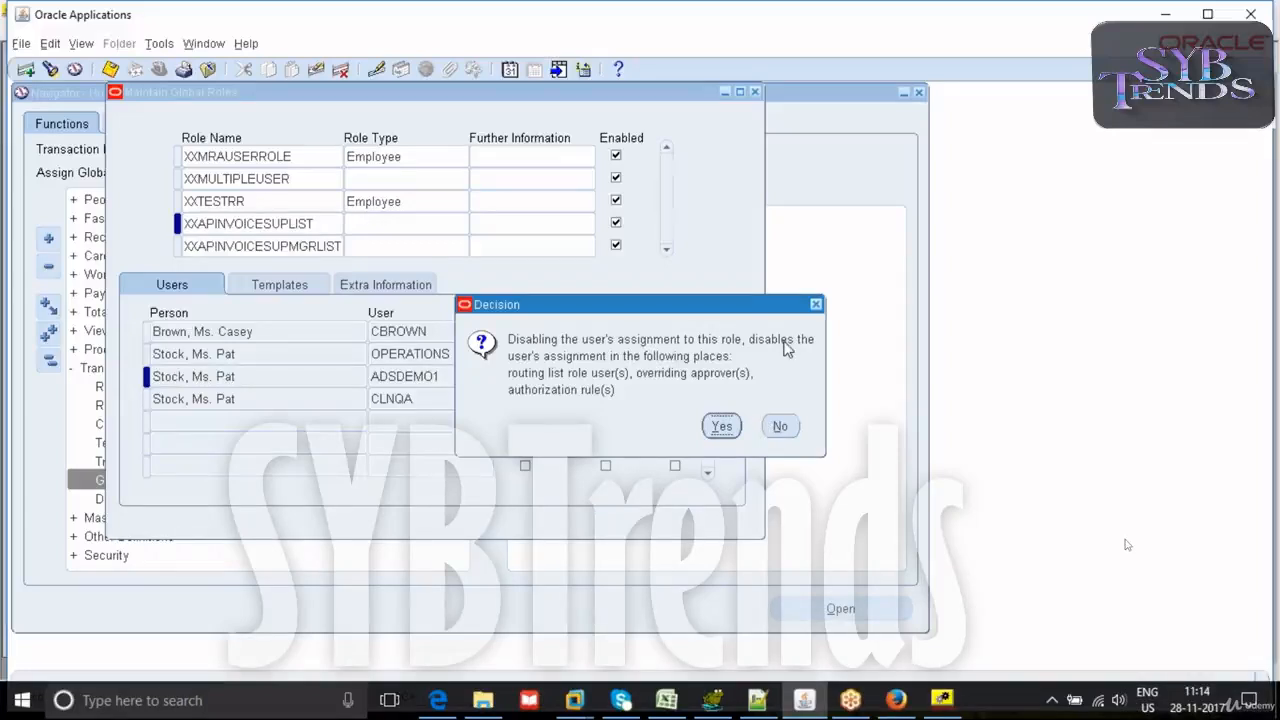
left_click(816, 304)
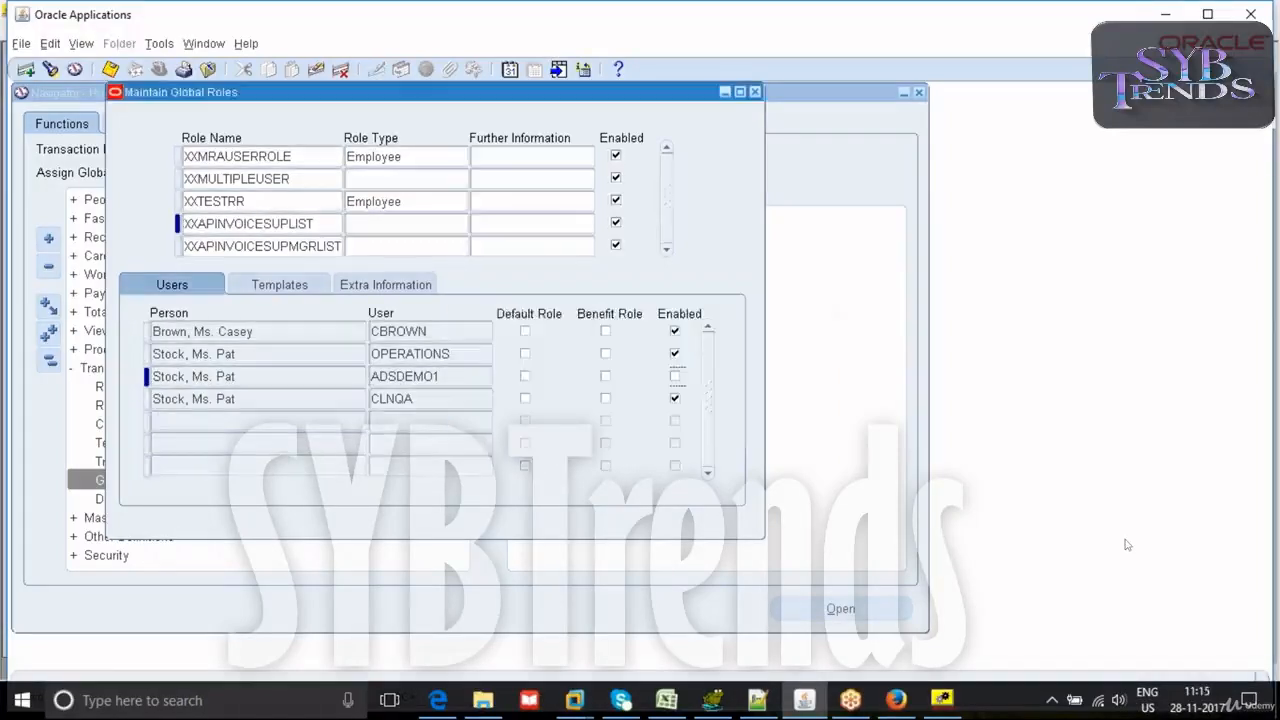
left_click(676, 378)
left_click(676, 398)
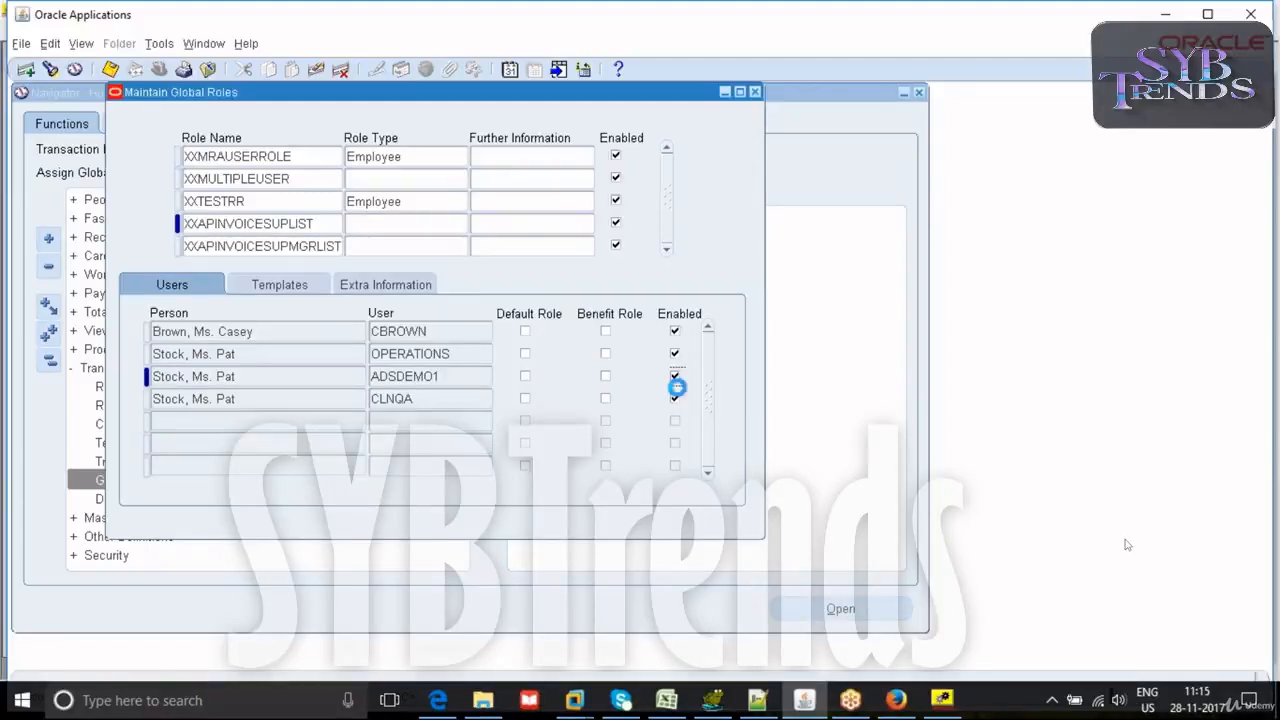
key("ctrl+s")
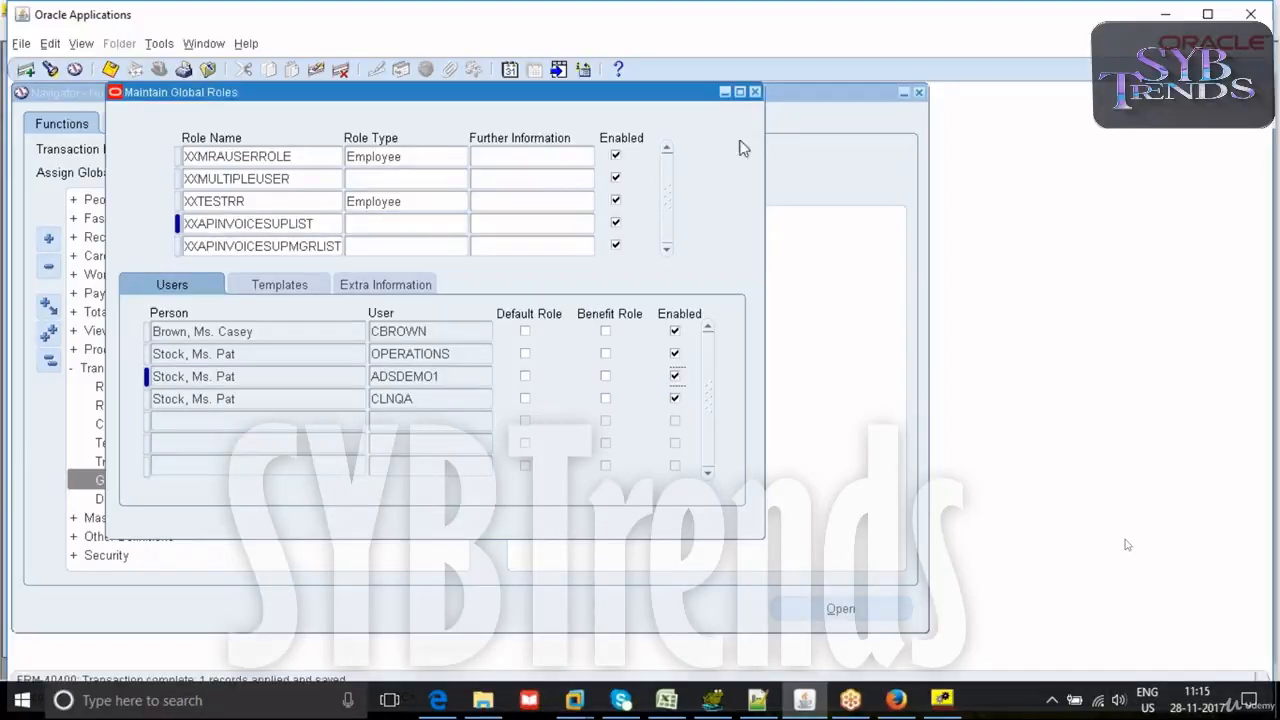
- Check the user assigned to XXAPINVOICESUPMGRLIST, and reopen the global roles form to check the XXAPINVOICESUPLIST users
left_click(322, 253)
left_click_drag(215, 329, 237, 331)
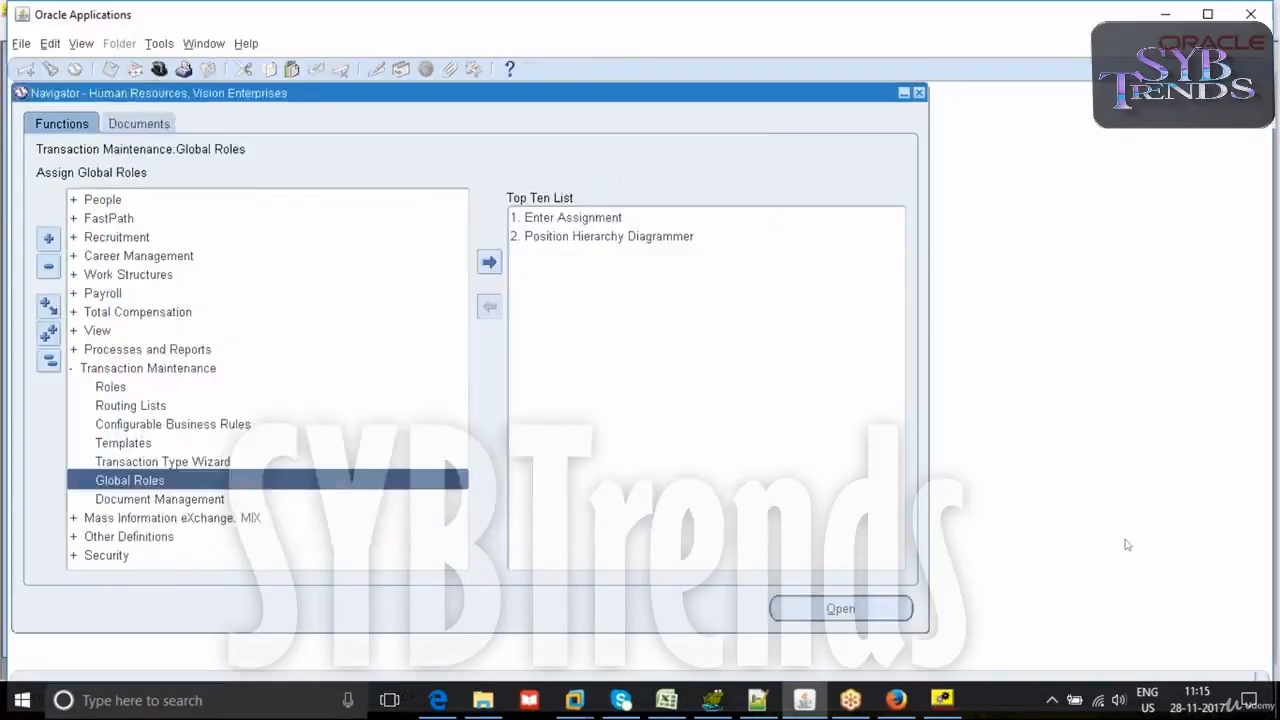
left_click(930, 702)
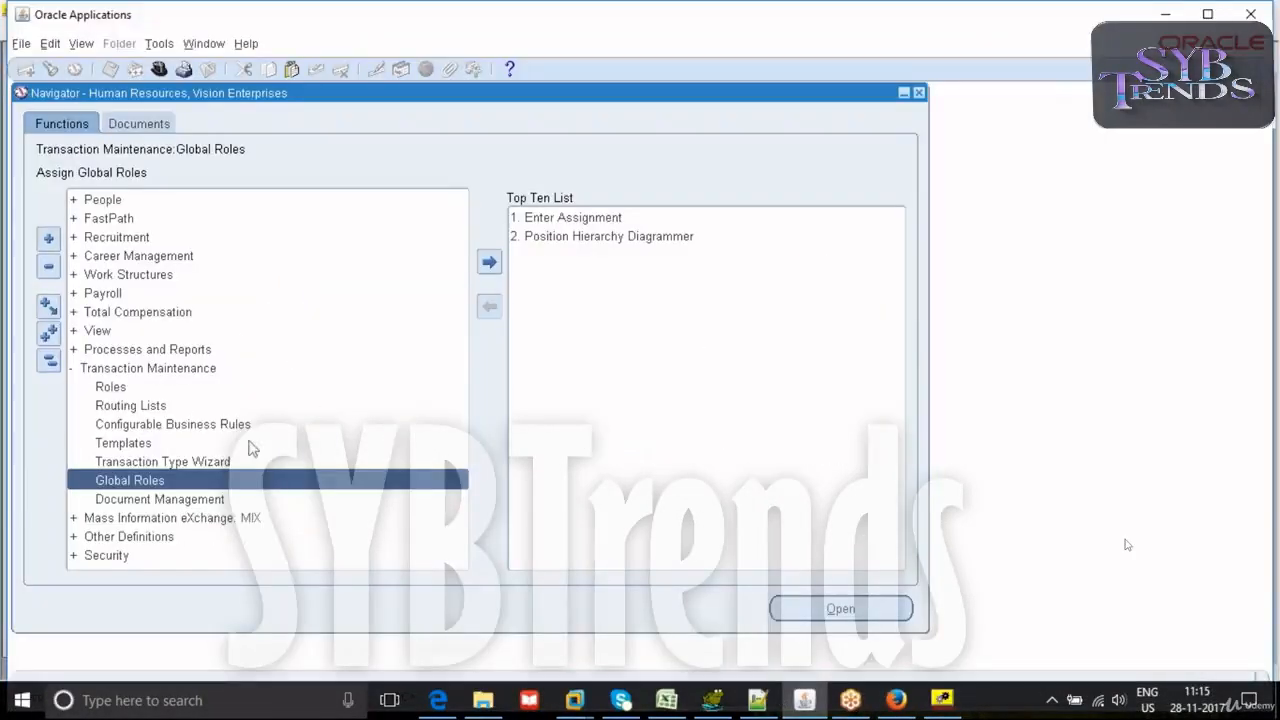
double_click(204, 485)
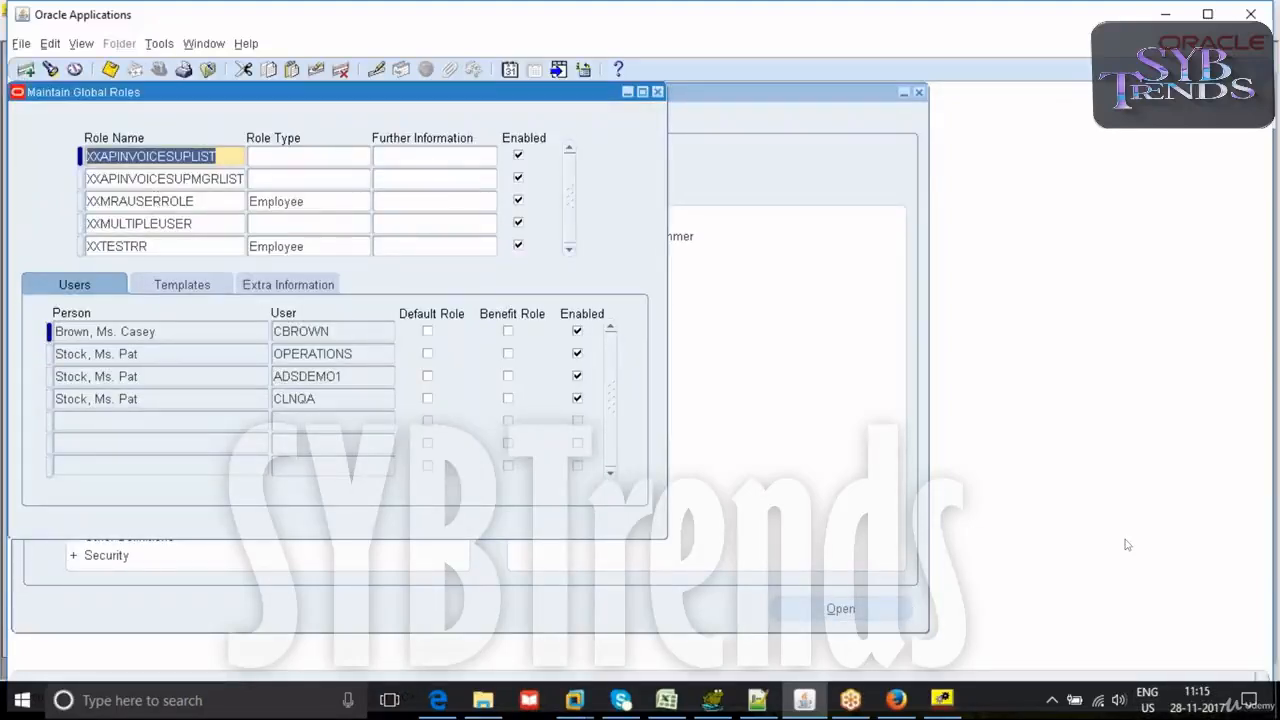
left_click(130, 330)
left_click(119, 355)
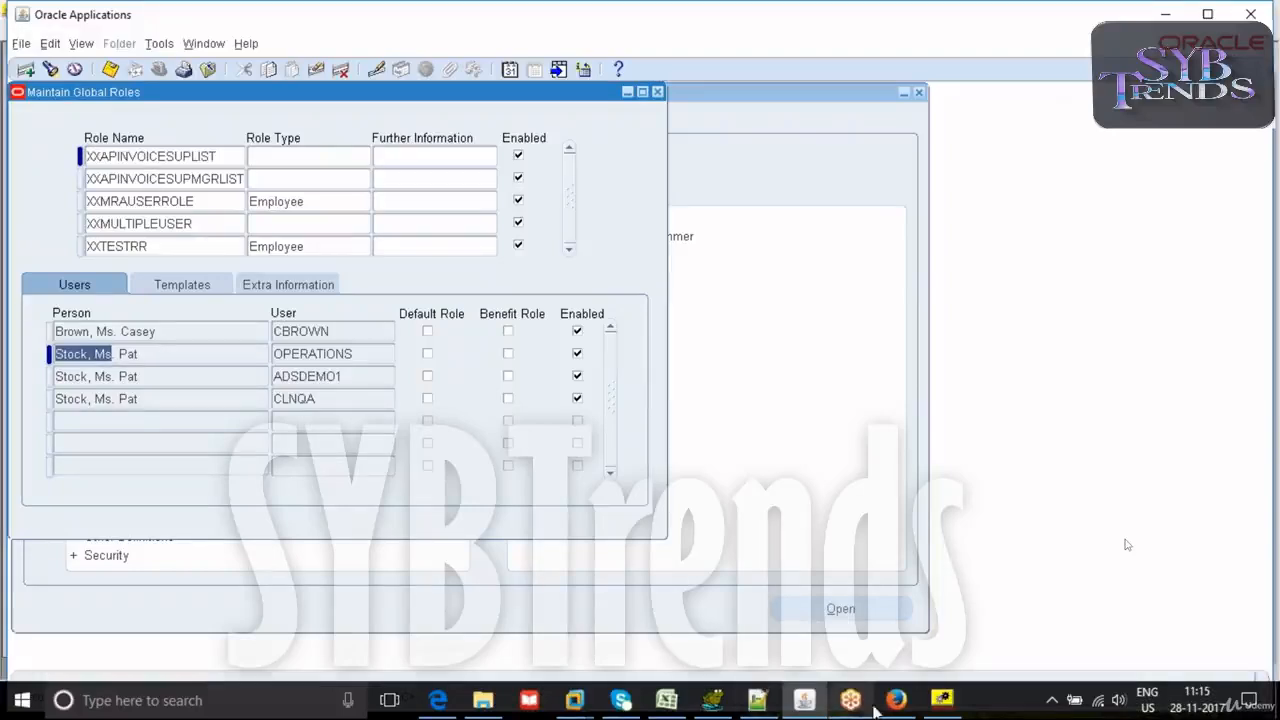
- Examine the three notifications in the Oracle Workflow Builder diagram and check XXAPINVOICESUPMGRLIST's assigned user in Oracle Applications
left_click(942, 700)
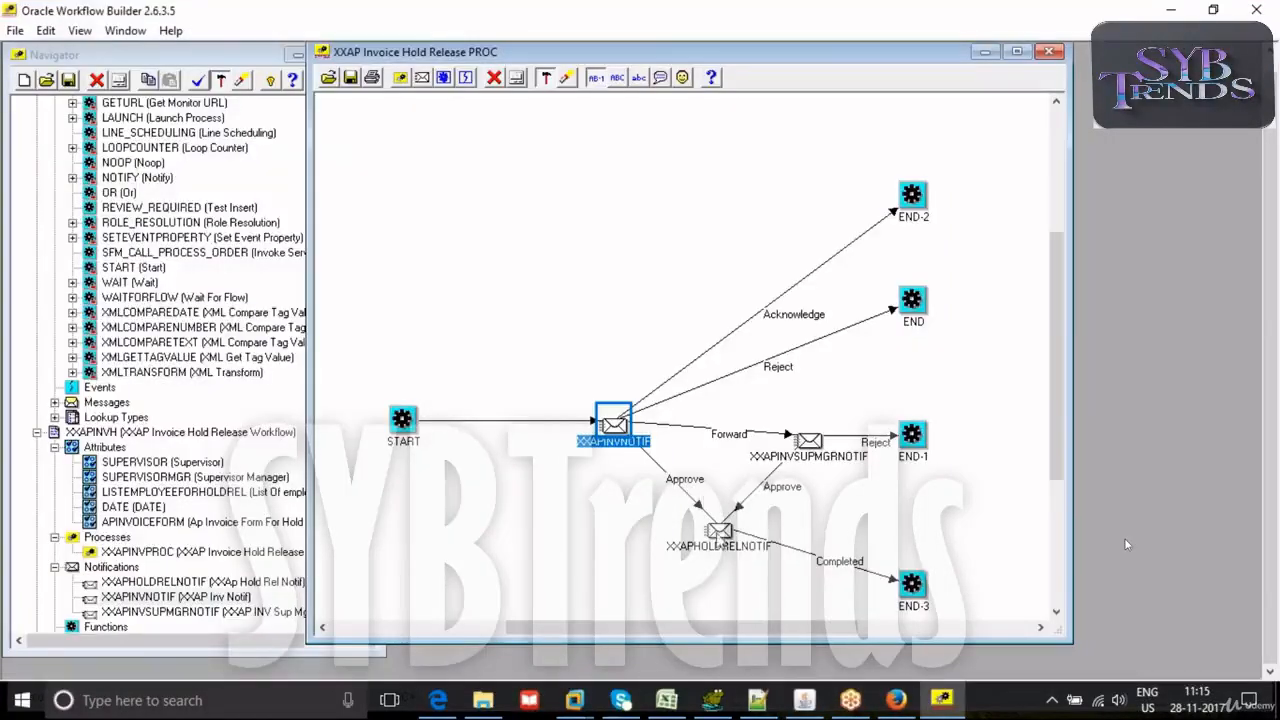
left_click(717, 545)
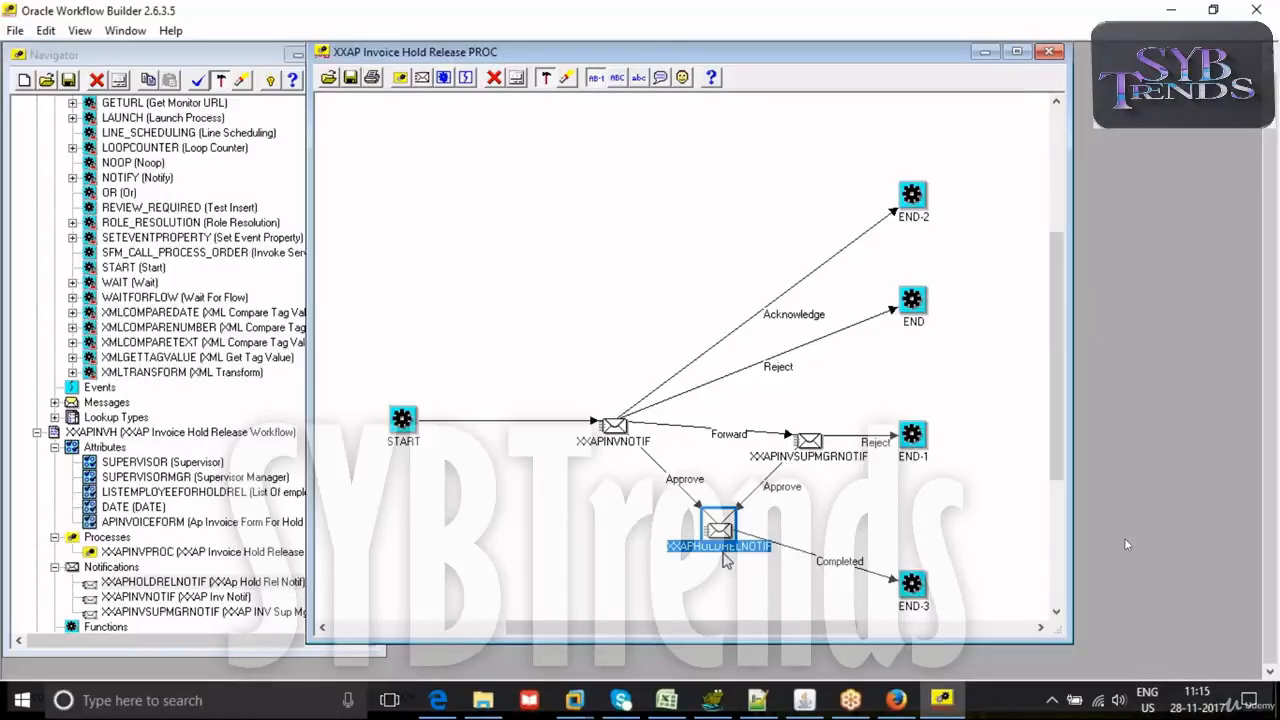
mouse_move(711, 531)
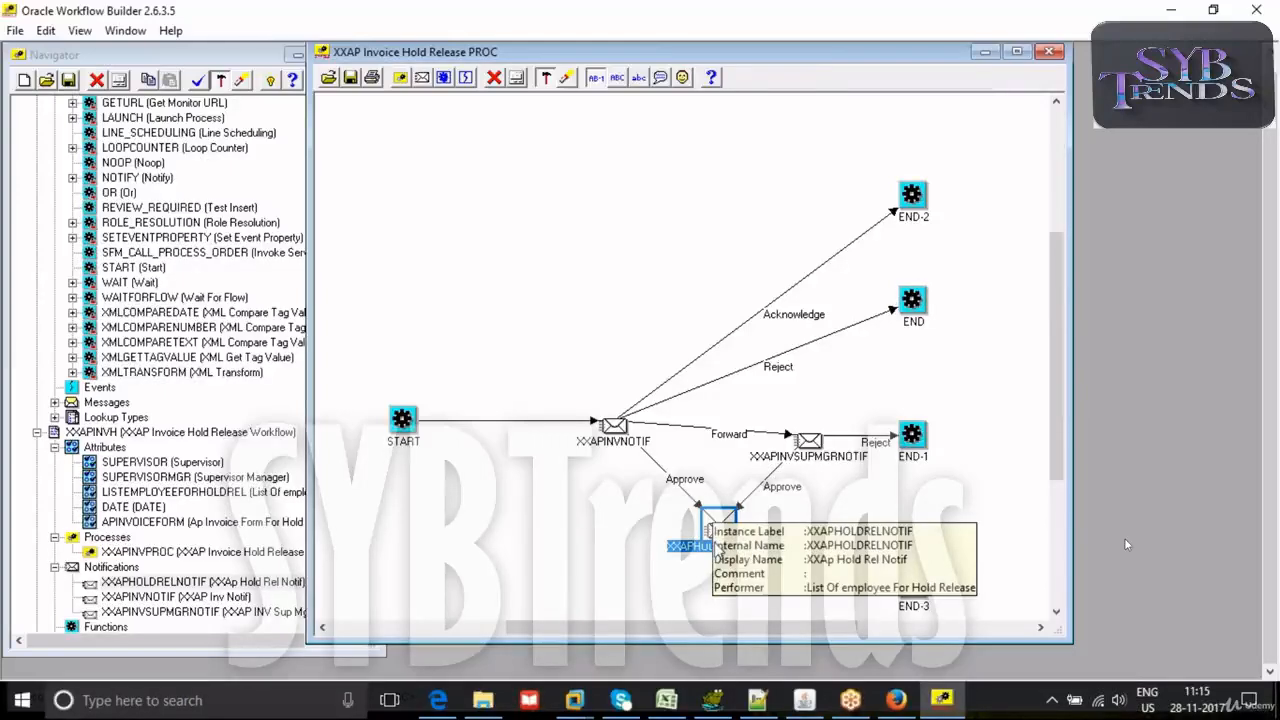
left_click(817, 527)
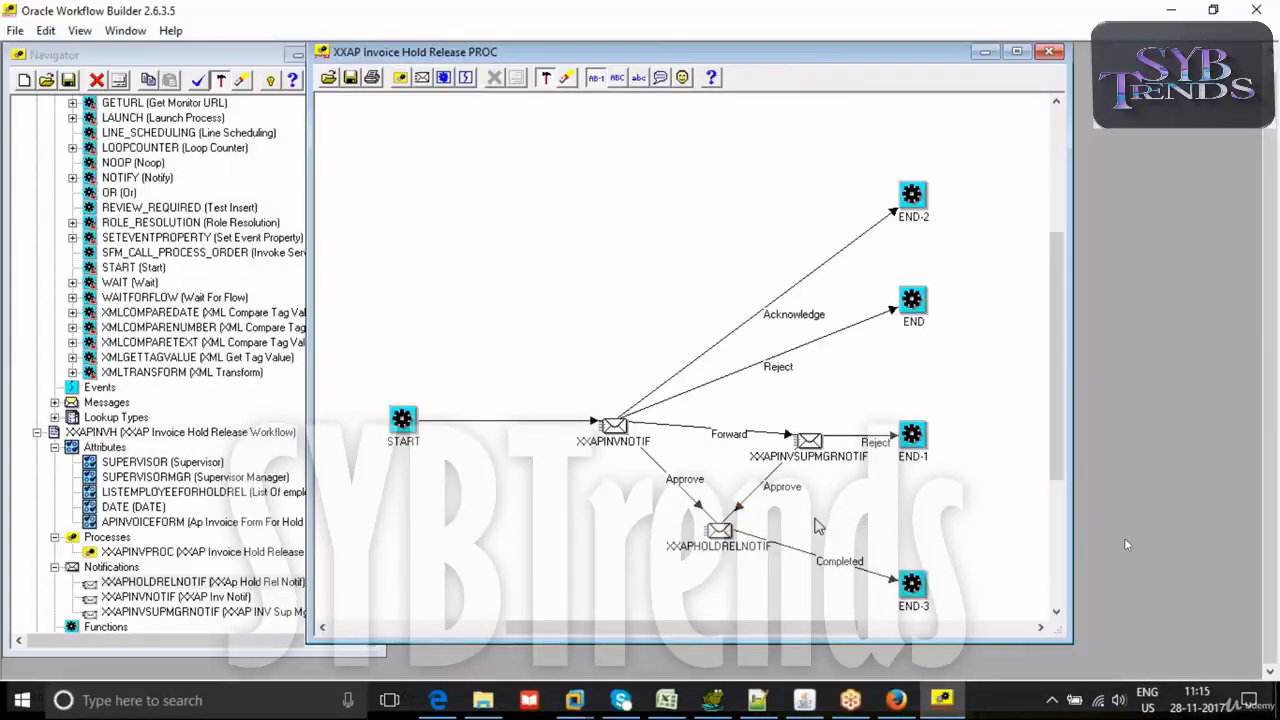
left_click(810, 440)
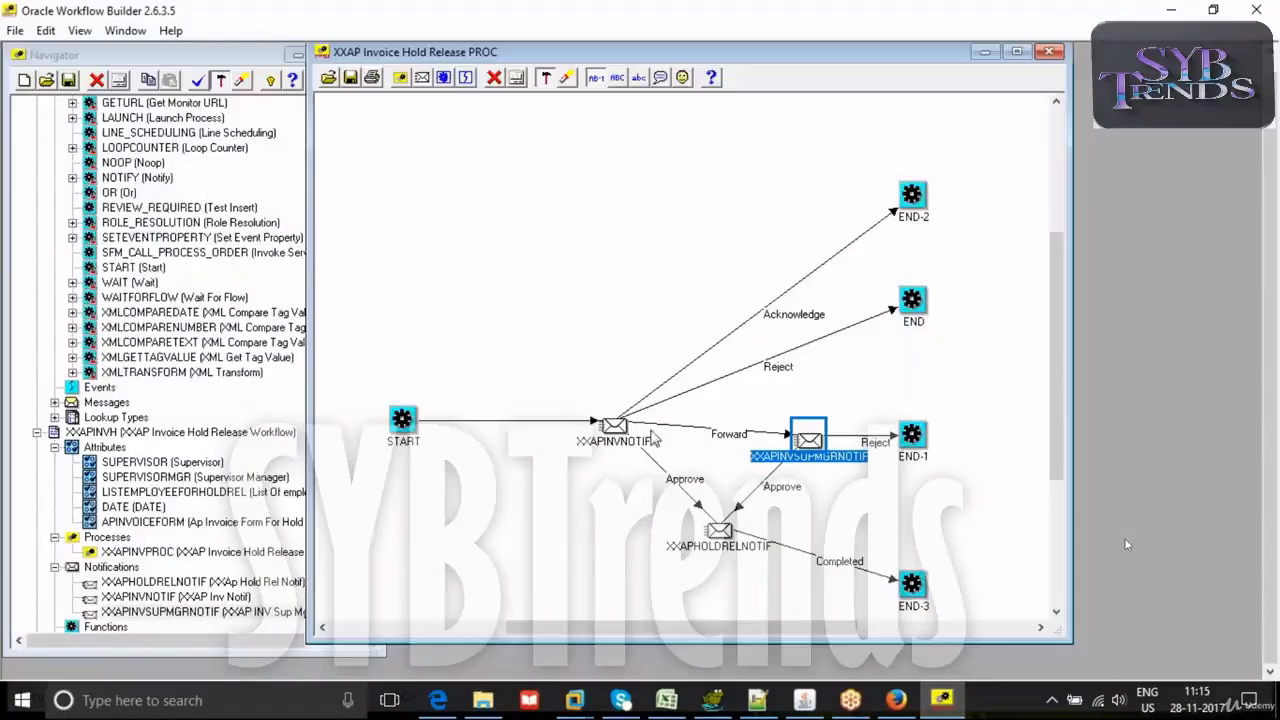
left_click(628, 438)
left_click(809, 442)
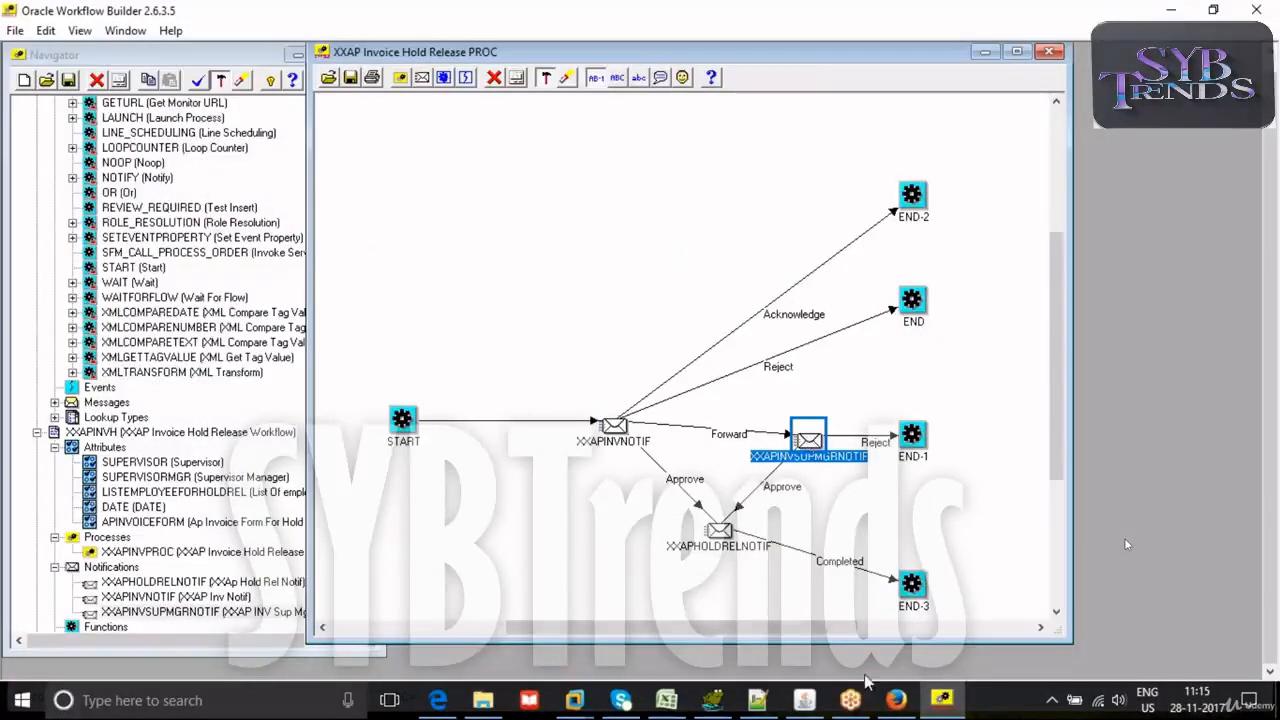
left_click(803, 700)
left_click(165, 178)
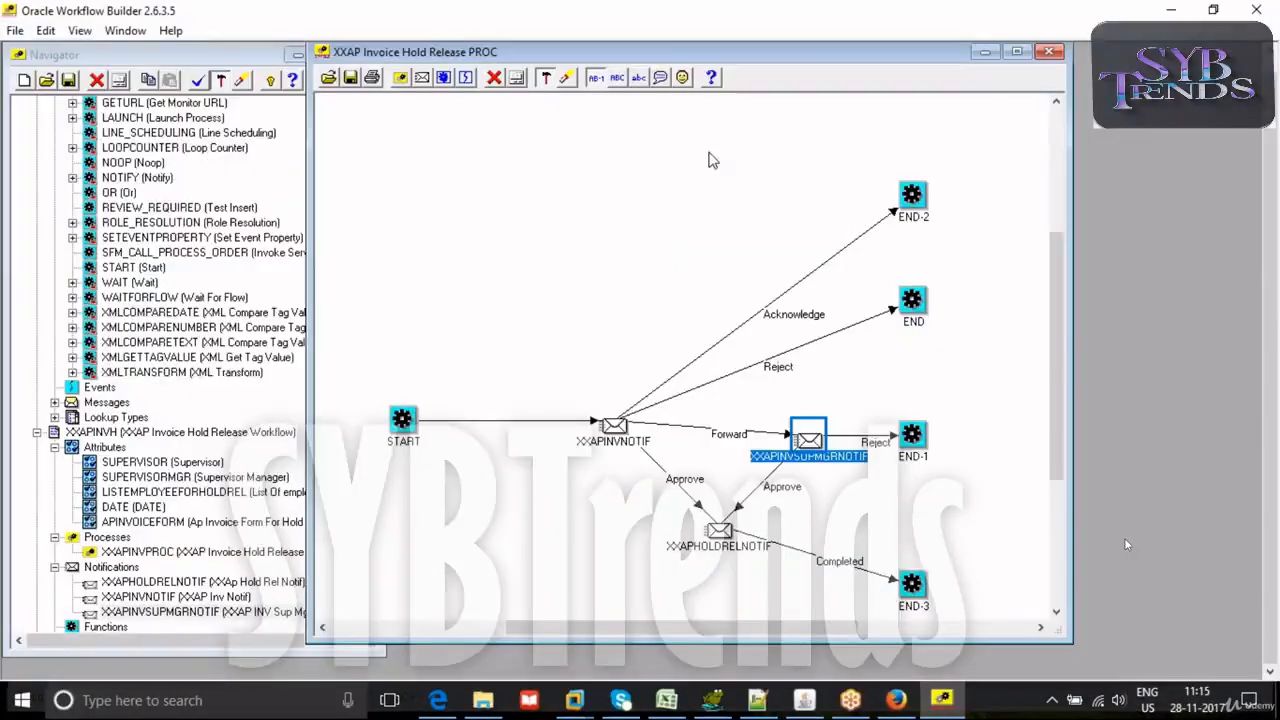
- Back in Oracle Workflow Builder, move the process diagram clear of the Navigator and collapse the WFSTD and XXAPINVH item types
left_click_drag(708, 57, 790, 66)
scroll(86, 200, "up", 7)
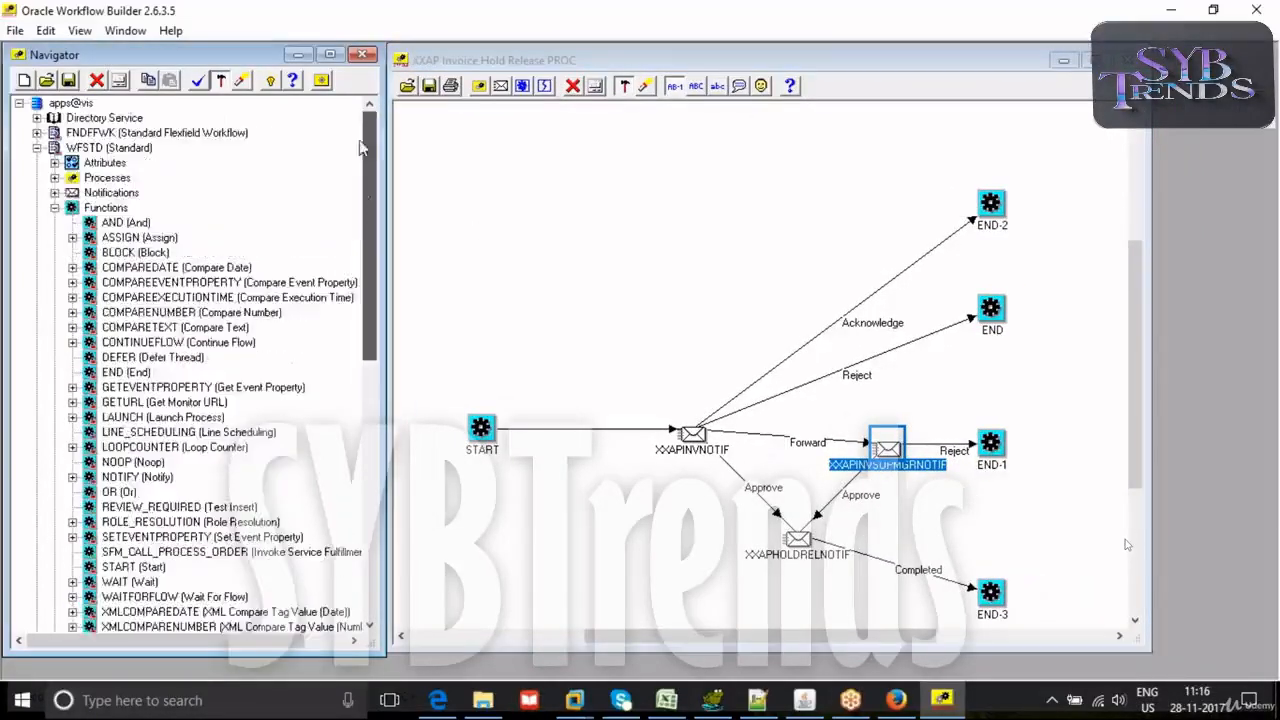
left_click(55, 207)
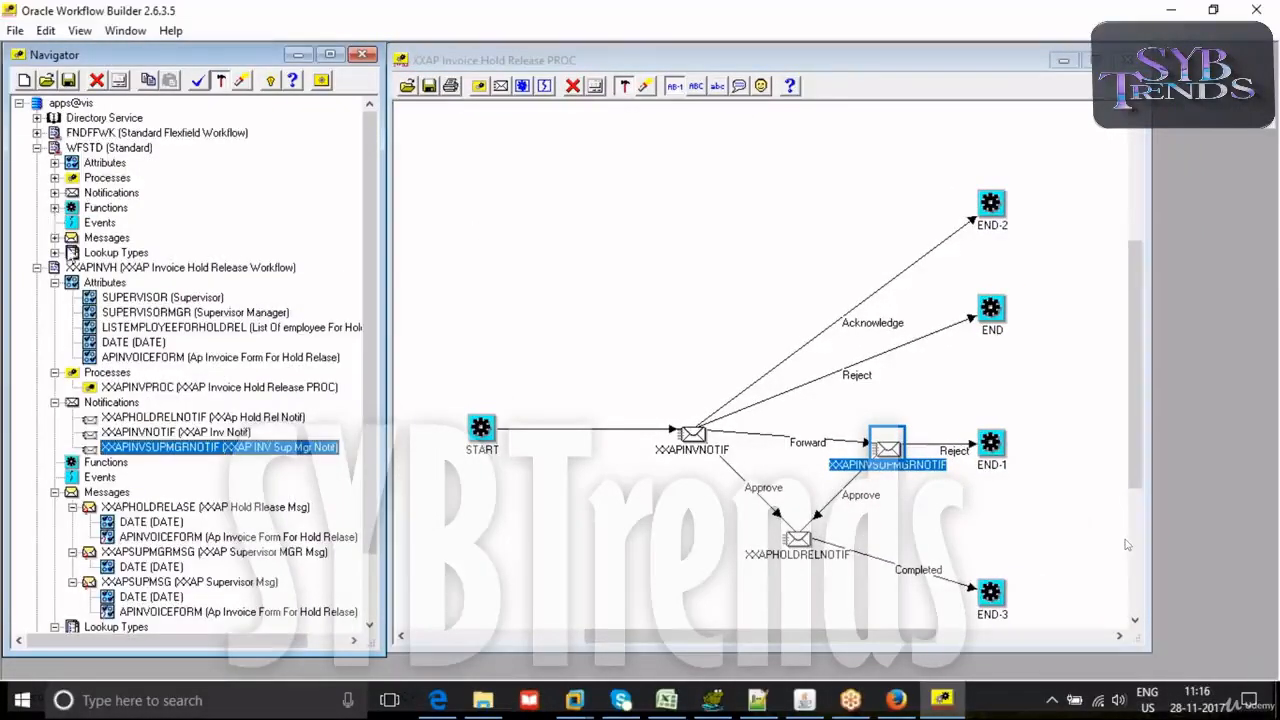
left_click(54, 402)
left_click(54, 402)
left_click(55, 401)
left_click(55, 372)
left_click(55, 282)
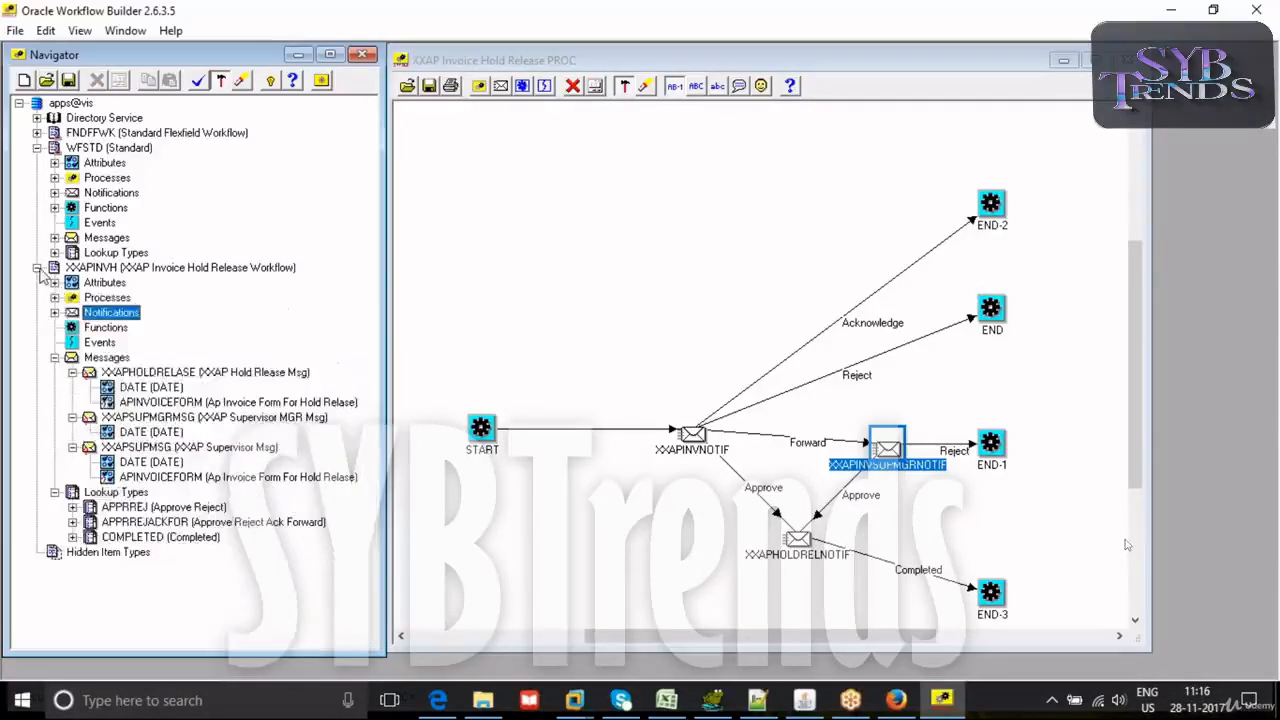
left_click(37, 268)
left_click(37, 147)
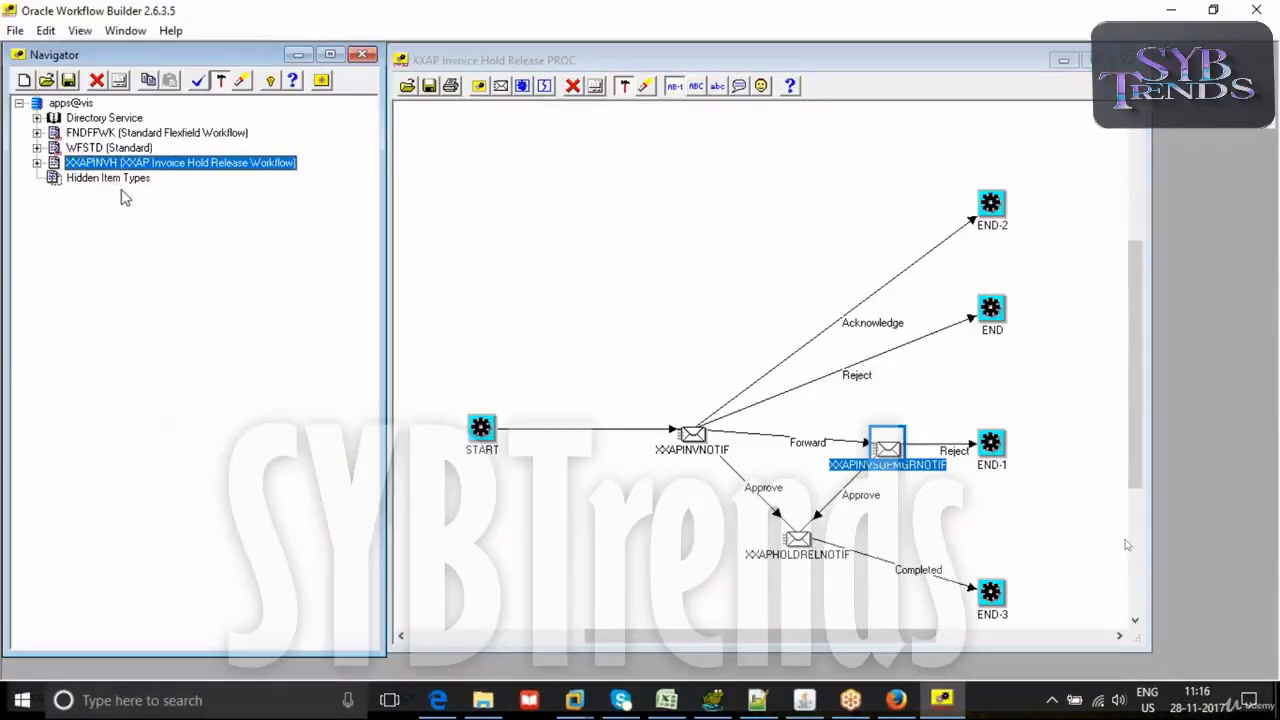